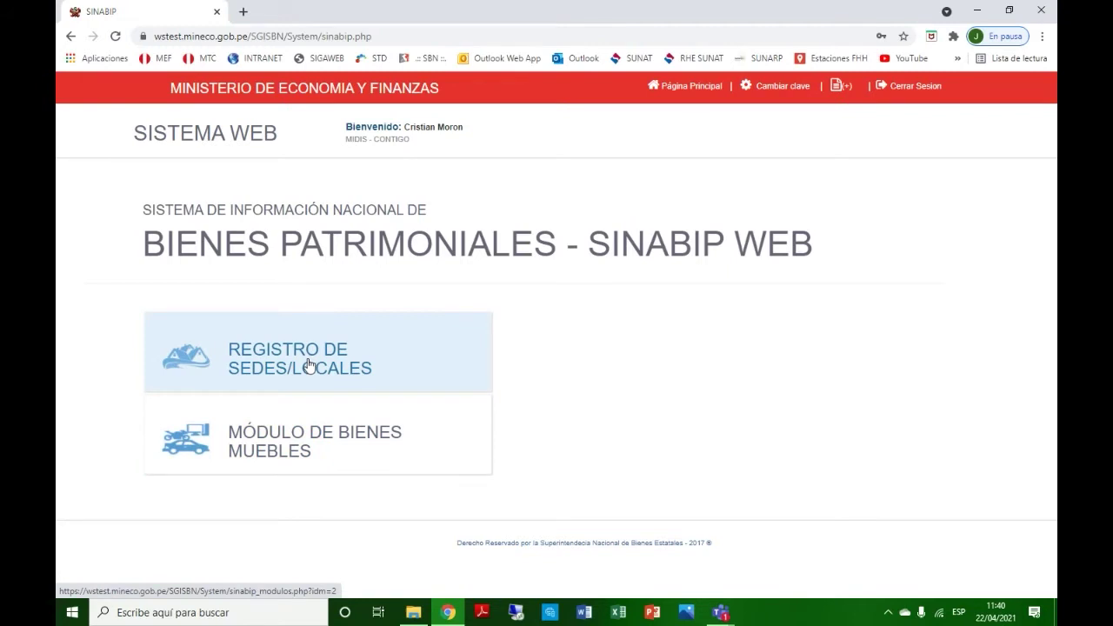
Open the list of registered premises in the Registro de Sedes/Locales module
left_click(299, 374)
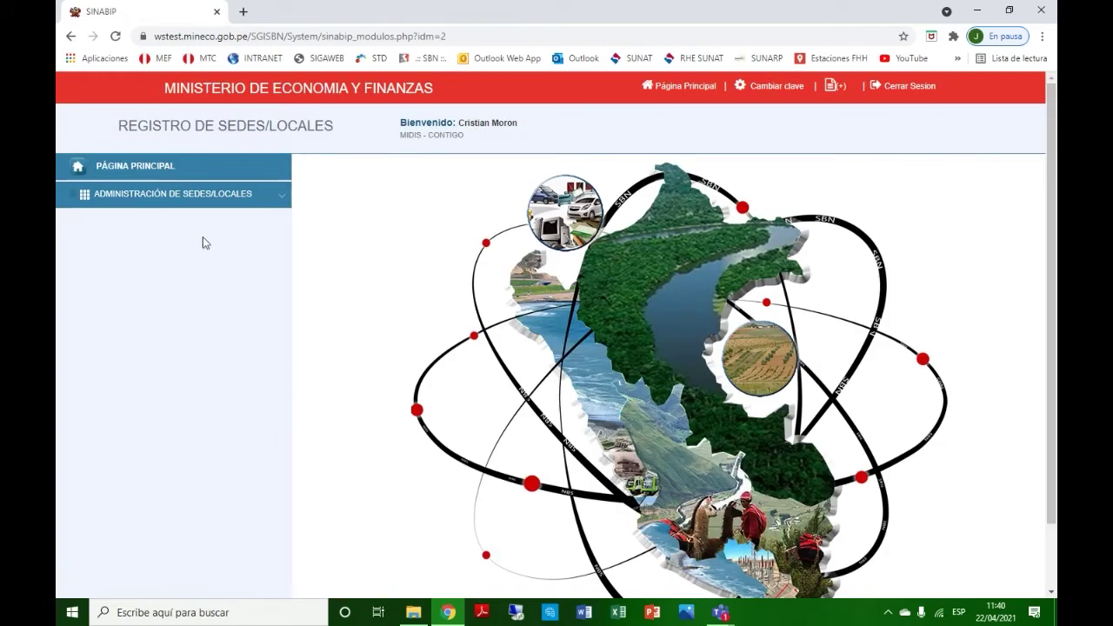
left_click(170, 205)
left_click(165, 220)
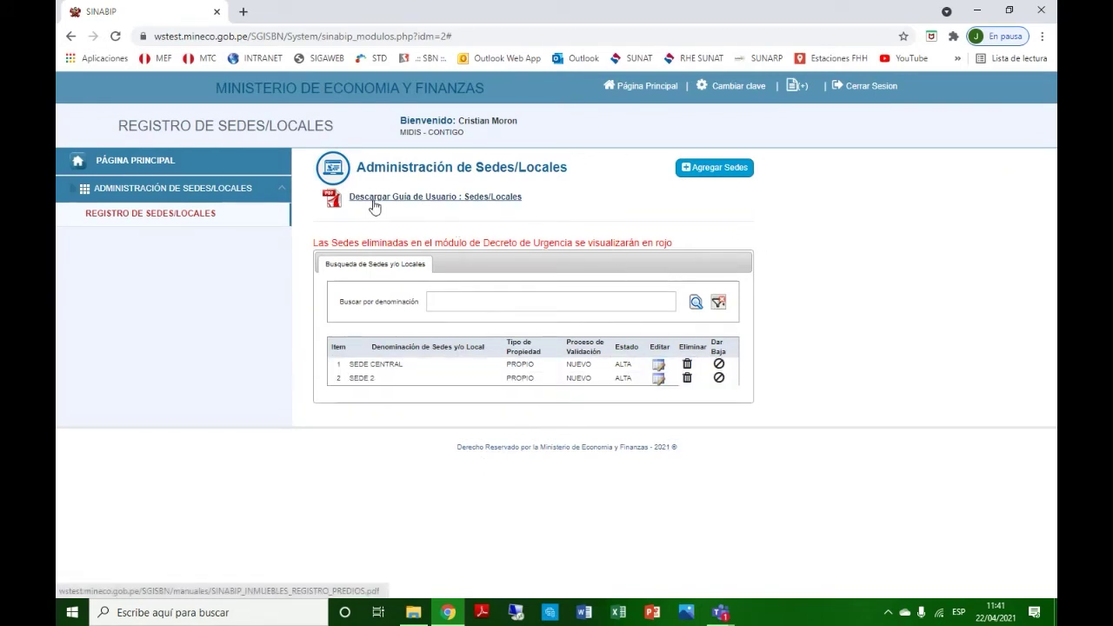
Open a blank form for adding a sede and review its general data fields, without entering anything
left_click(721, 173)
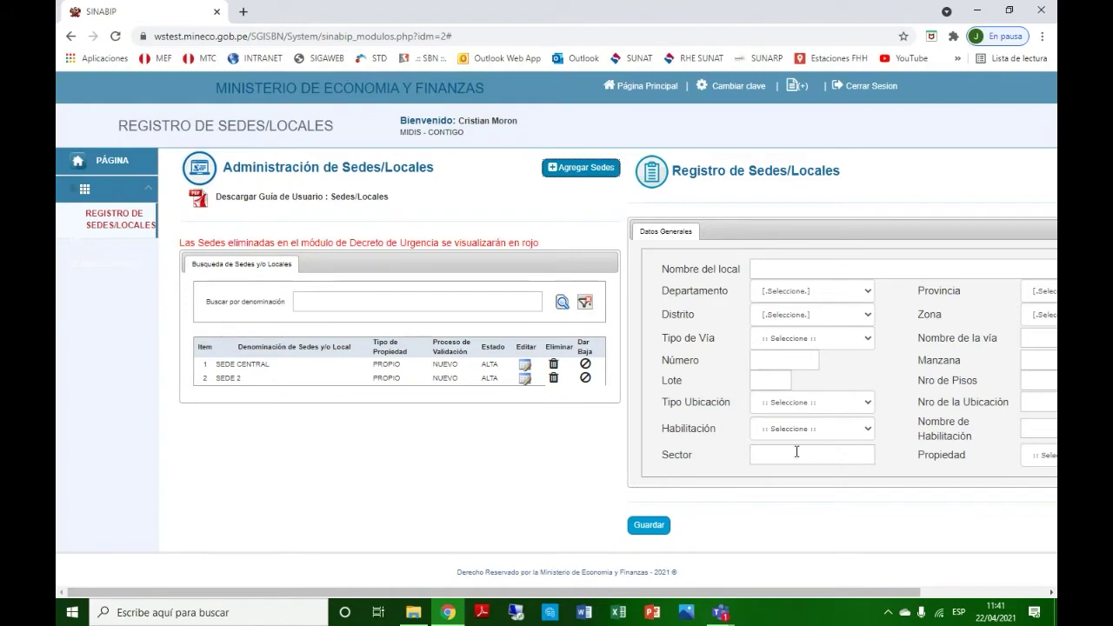
left_click_drag(771, 595, 895, 594)
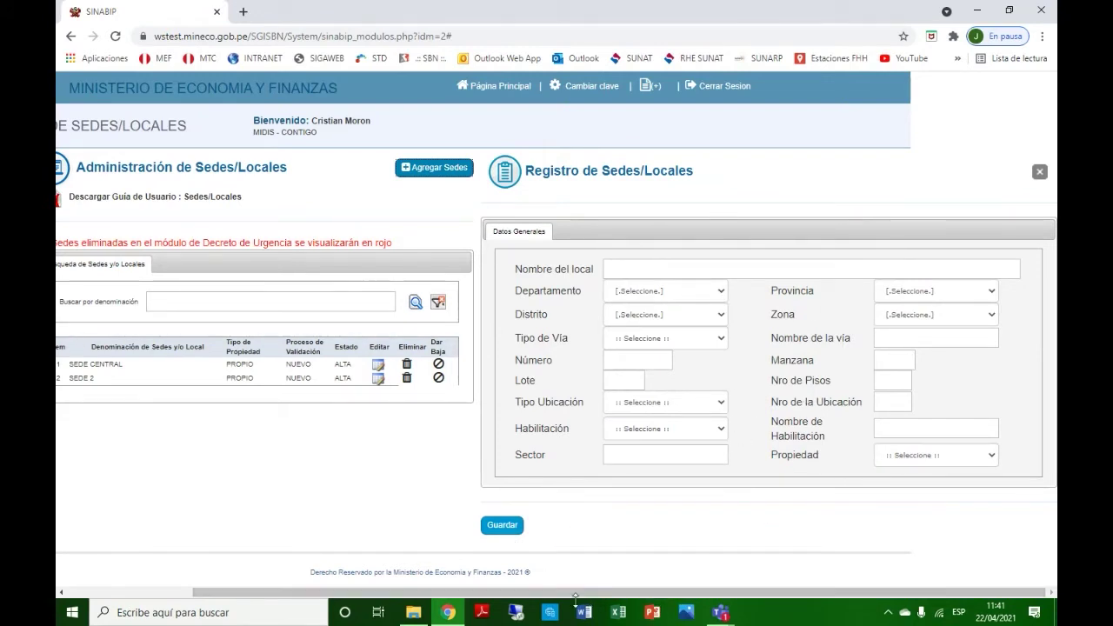
left_click_drag(575, 592, 449, 591)
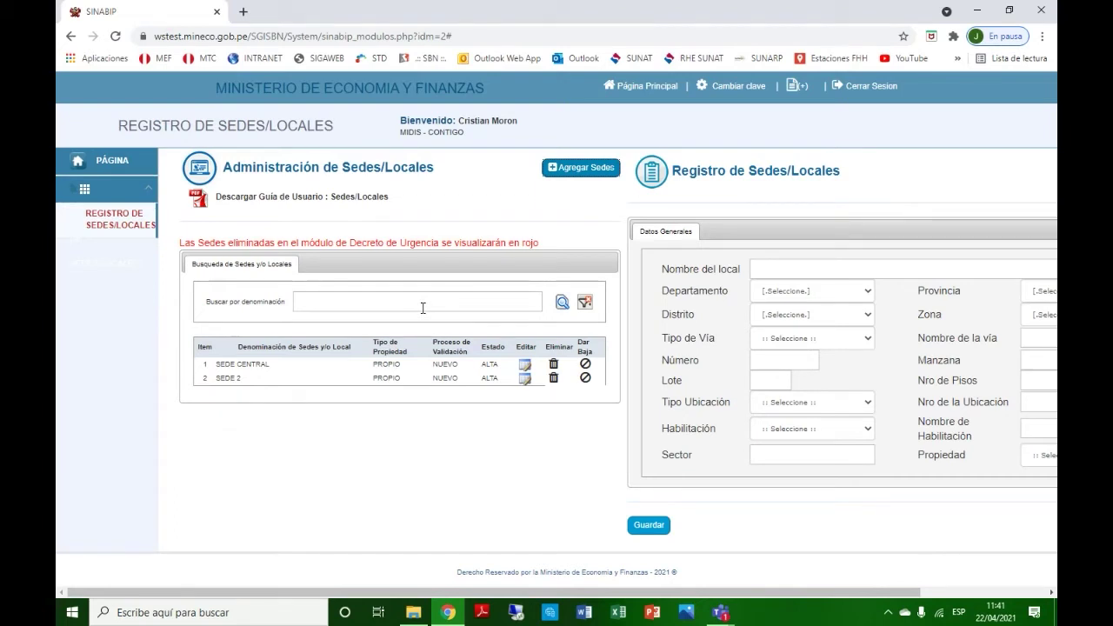
Return to the SINABIP main page and enter the Módulo de Bienes Muebles
left_click(648, 90)
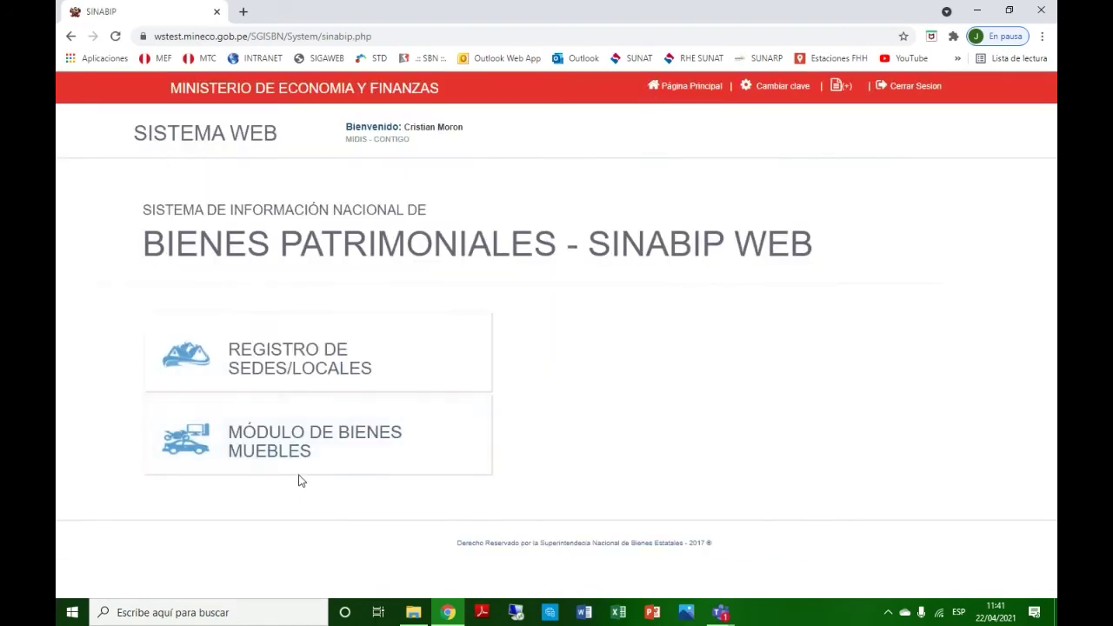
left_click(283, 453)
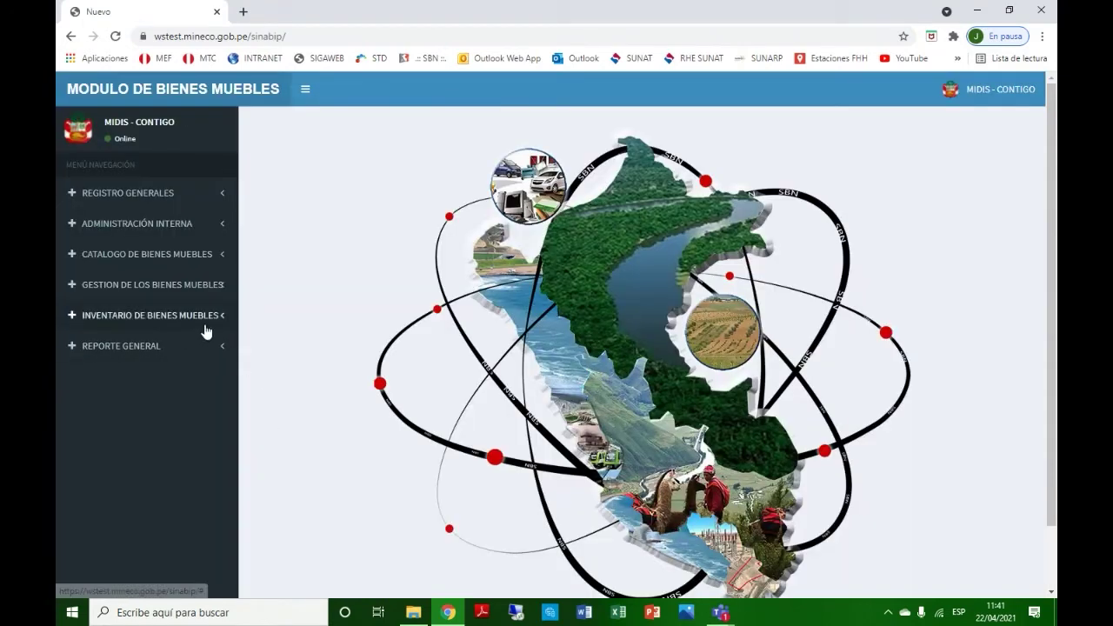
left_click(137, 292)
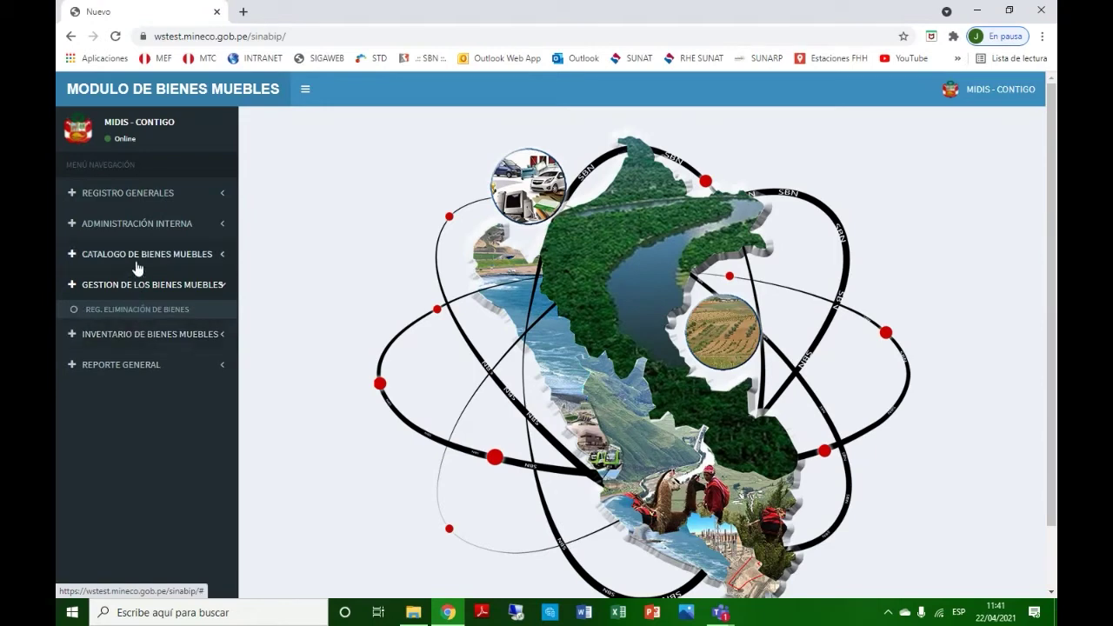
left_click(136, 267)
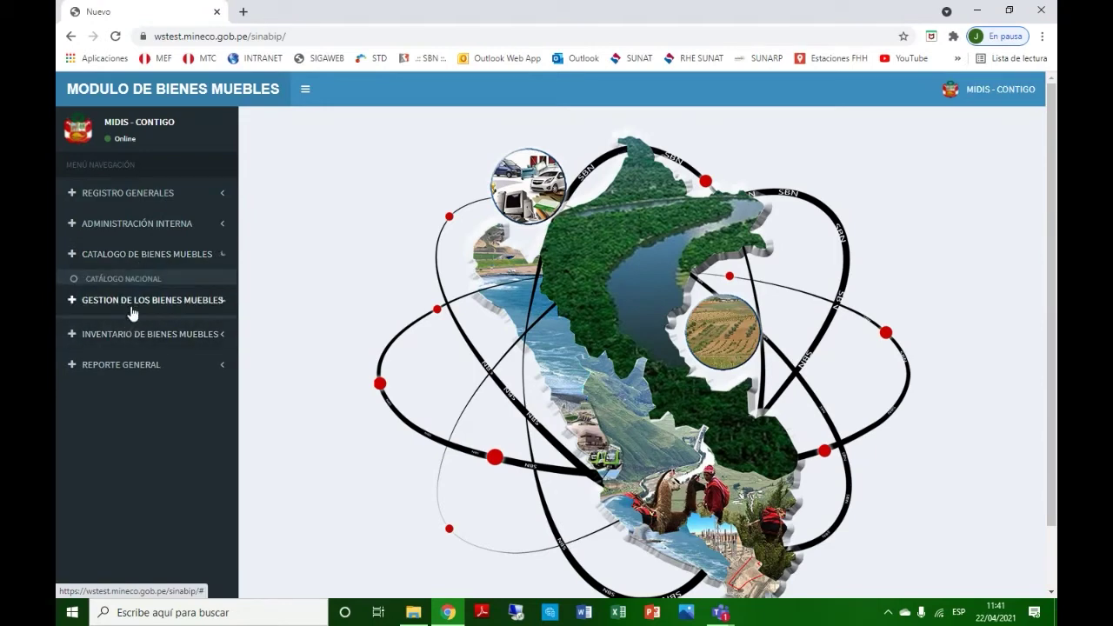
left_click(130, 306)
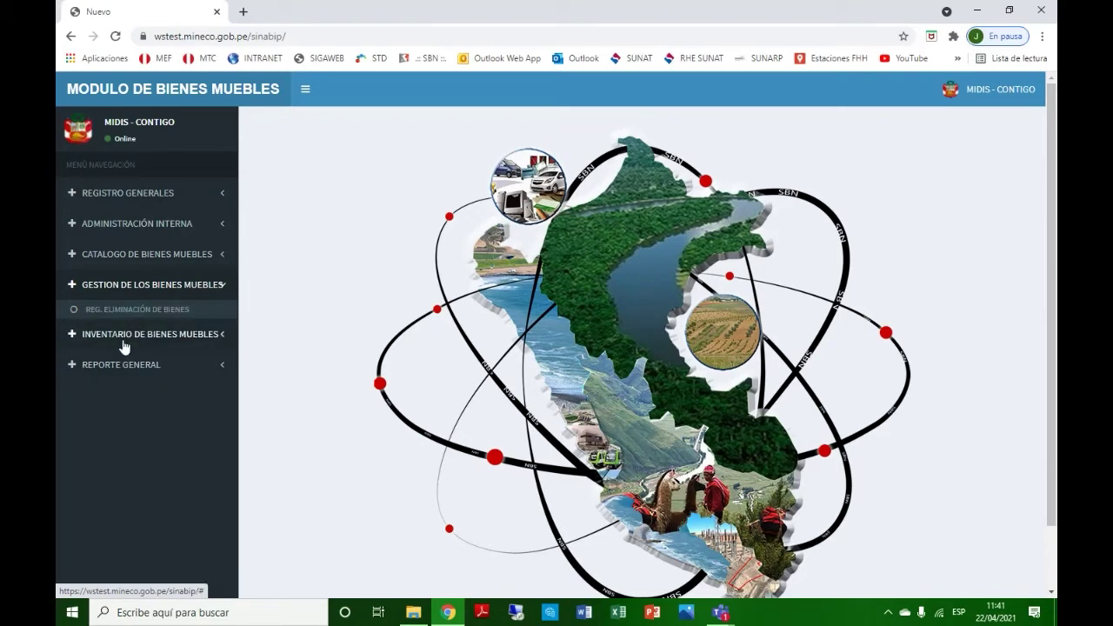
left_click(127, 229)
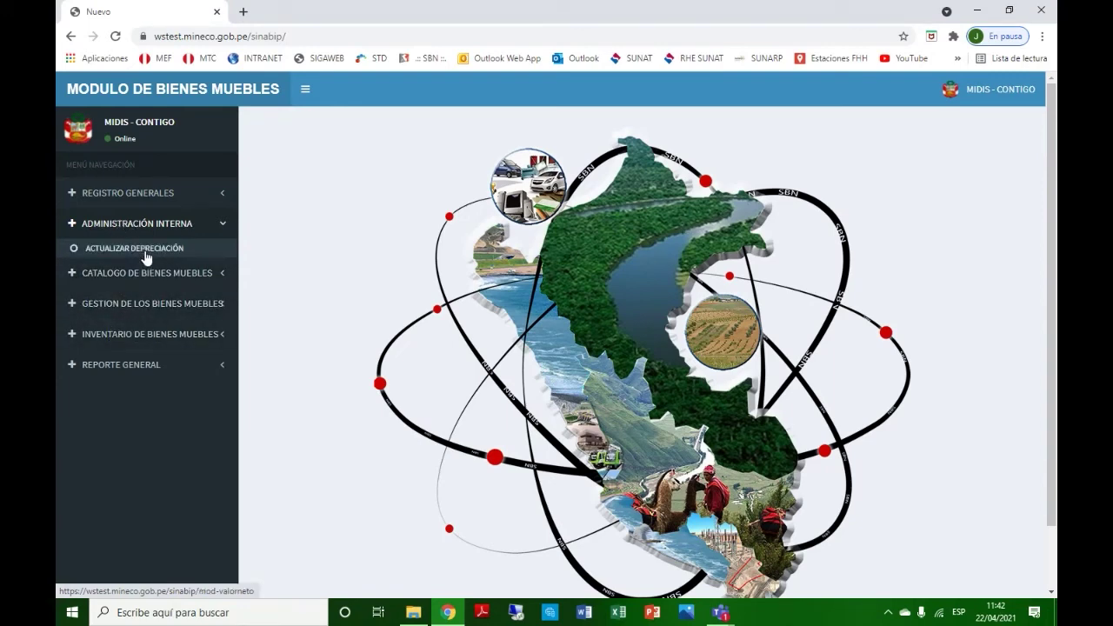
Open the register of patrimonial control officers and try to add a new responsable
left_click(131, 199)
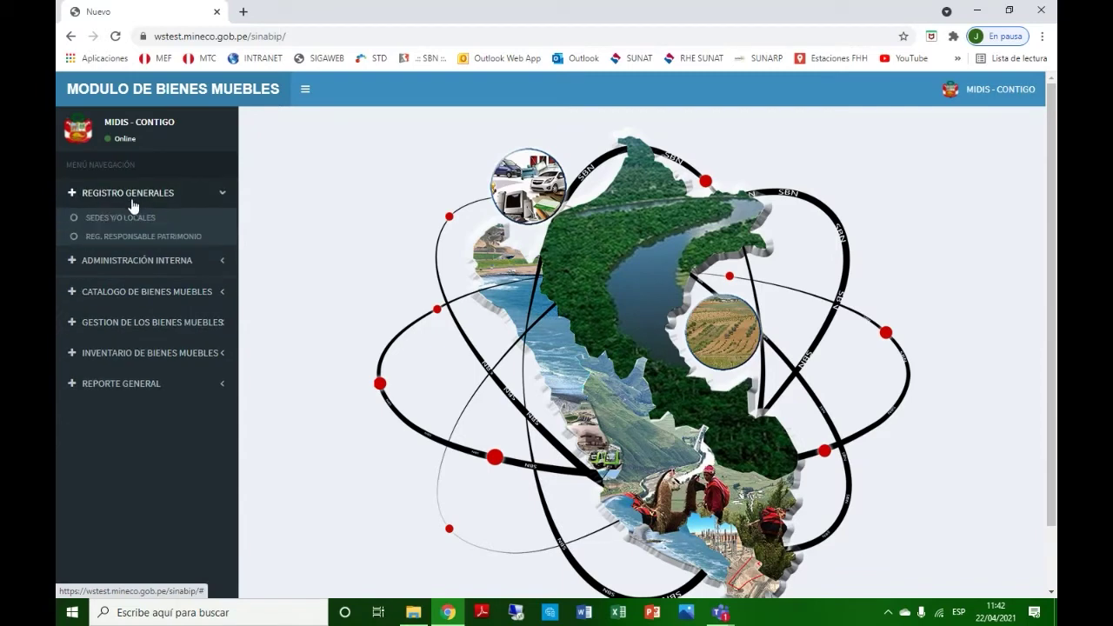
left_click(123, 234)
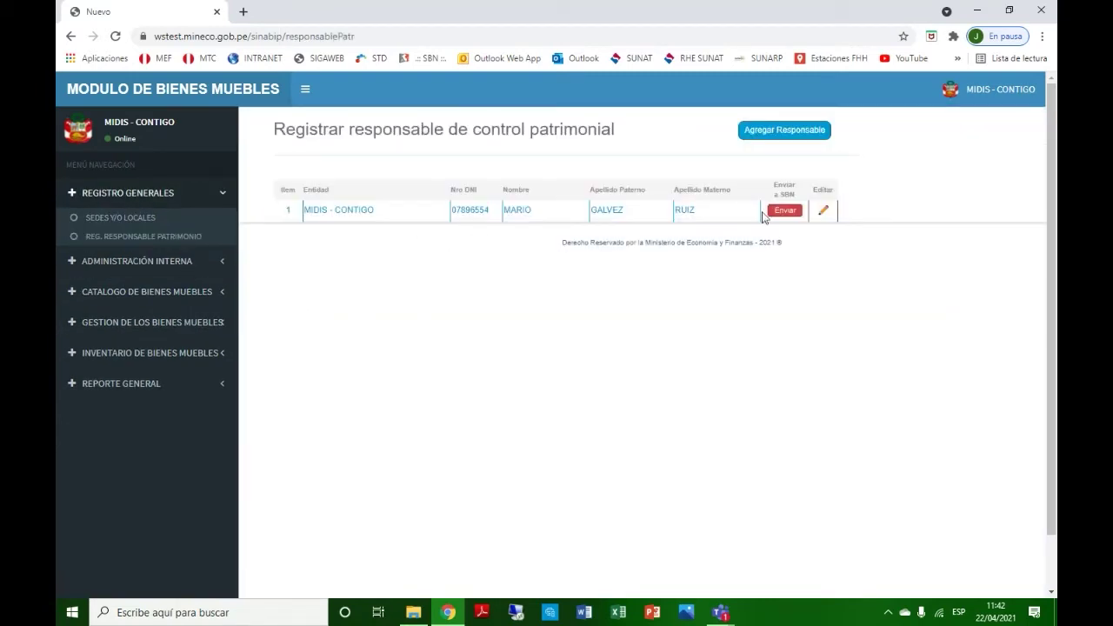
left_click(785, 142)
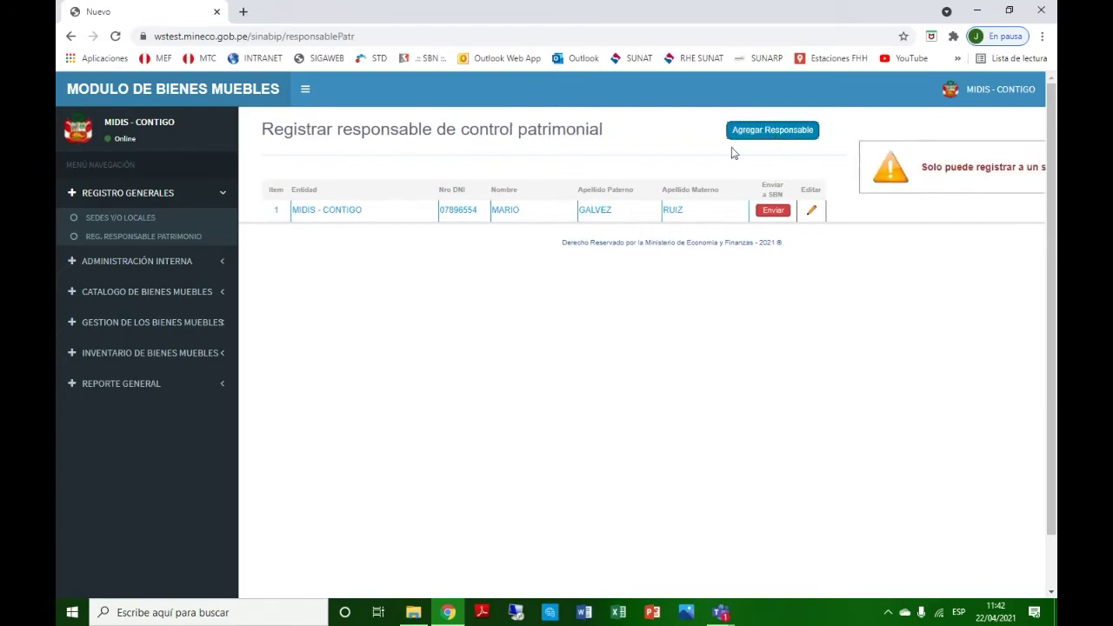
Open the existing responsable's record for editing and review the personal data, local and area fields
left_click(811, 213)
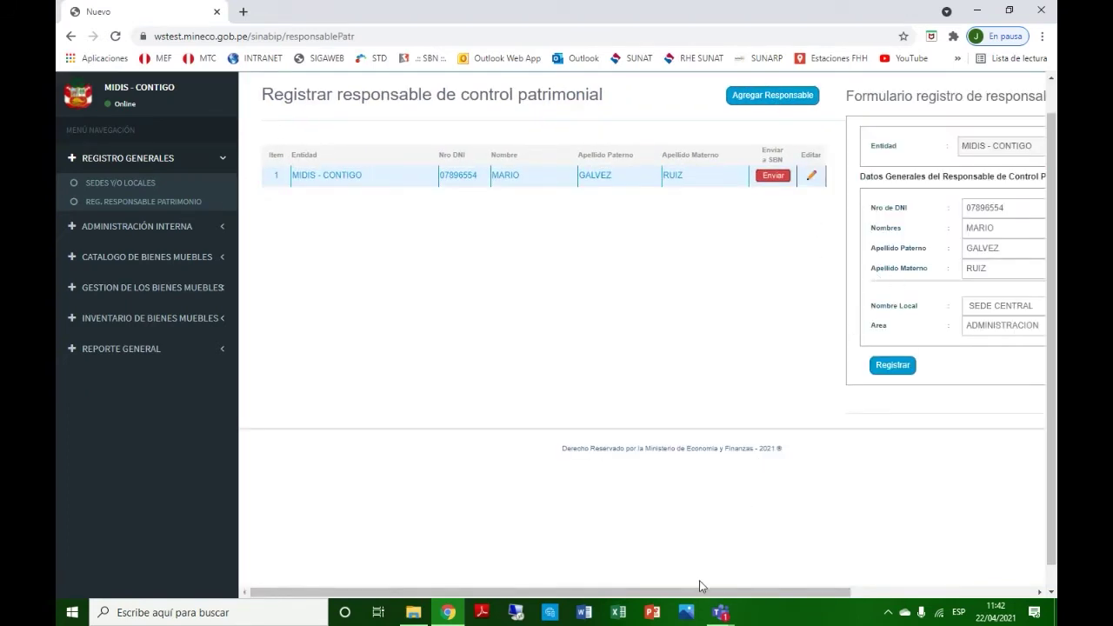
left_click_drag(700, 592, 978, 601)
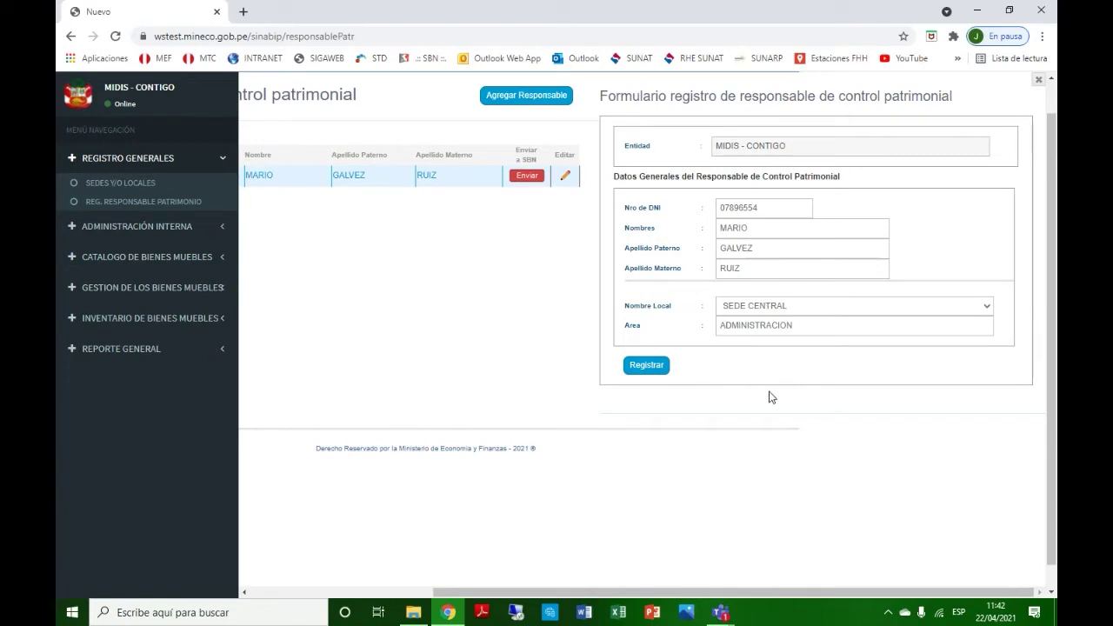
left_click_drag(760, 592, 583, 583)
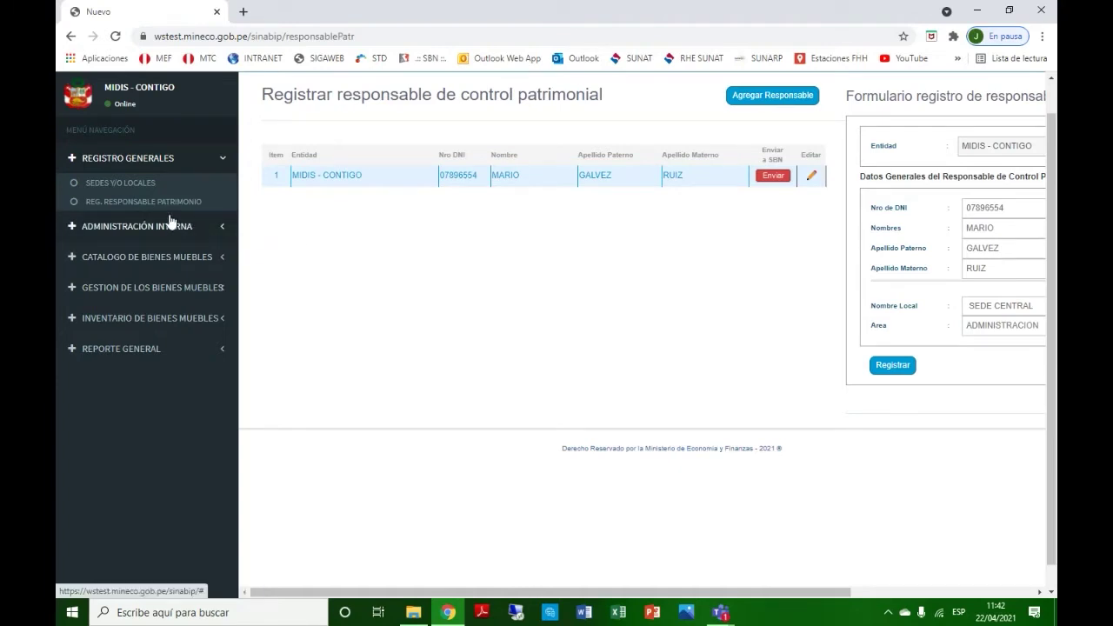
Open the annual inventory registration page, review the deadline and historical inventories, and enter Inventario 2020
left_click(130, 319)
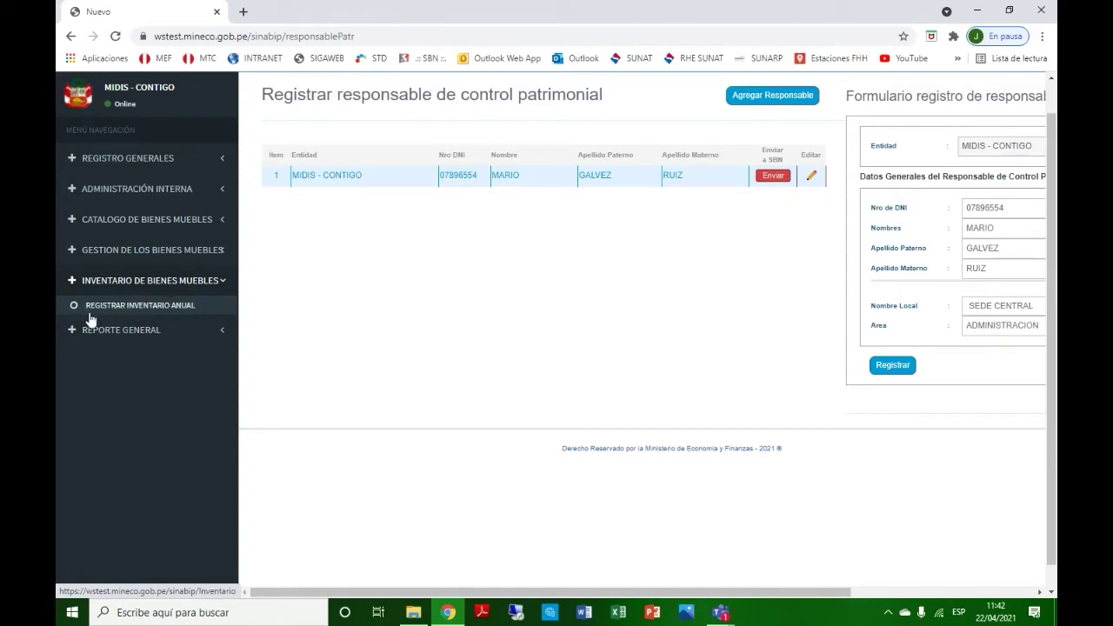
left_click(150, 311)
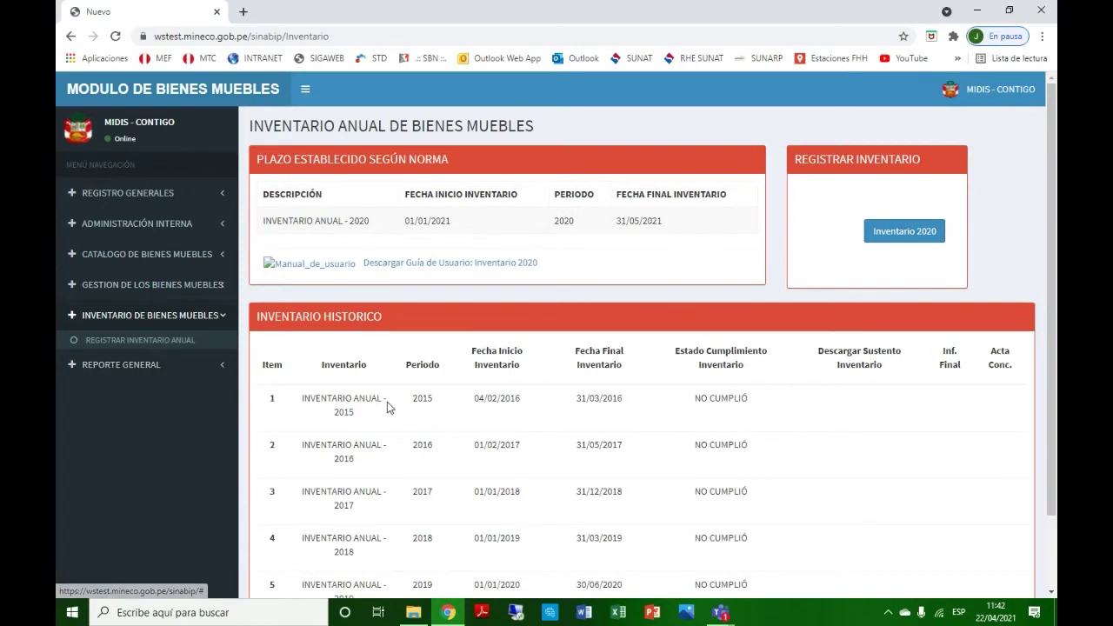
scroll(387, 407, "down", 2)
scroll(390, 397, "up", 2)
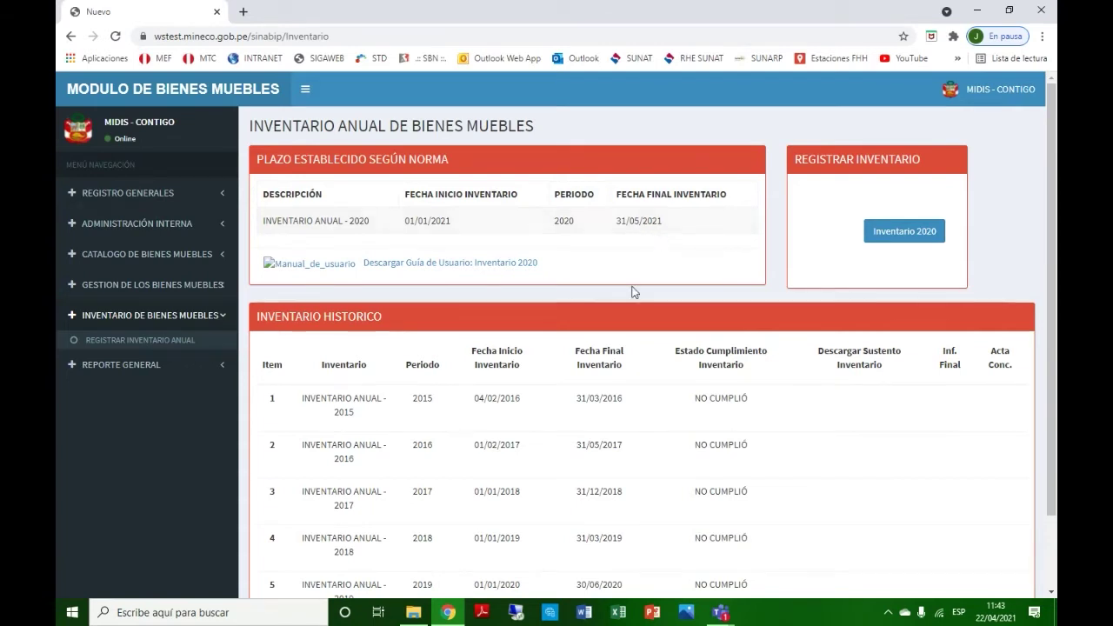
scroll(484, 423, "down", 2)
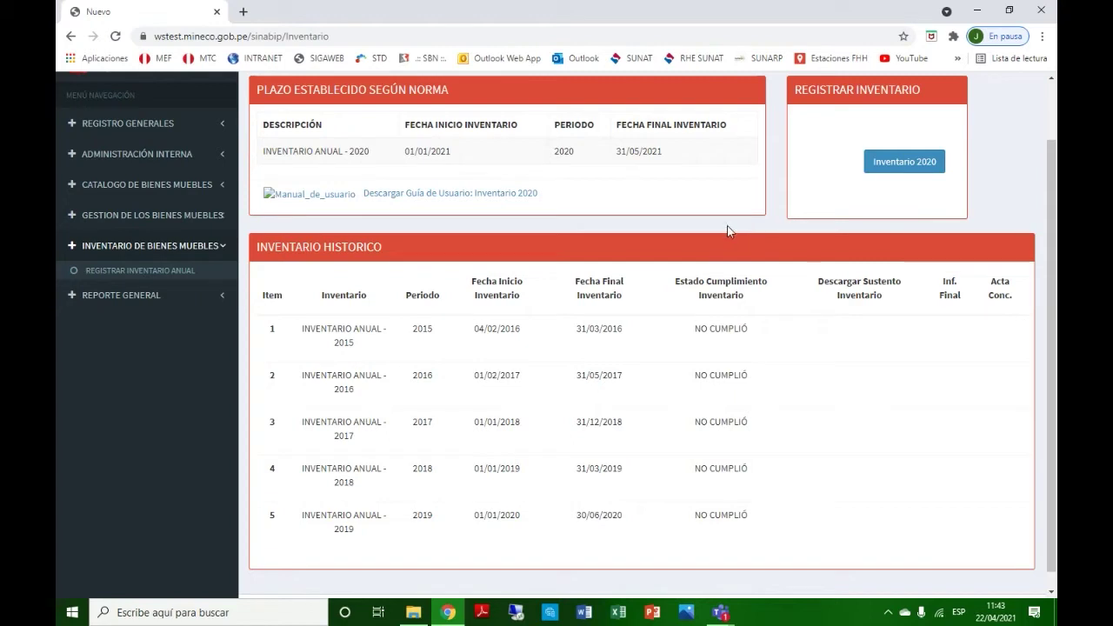
left_click(900, 172)
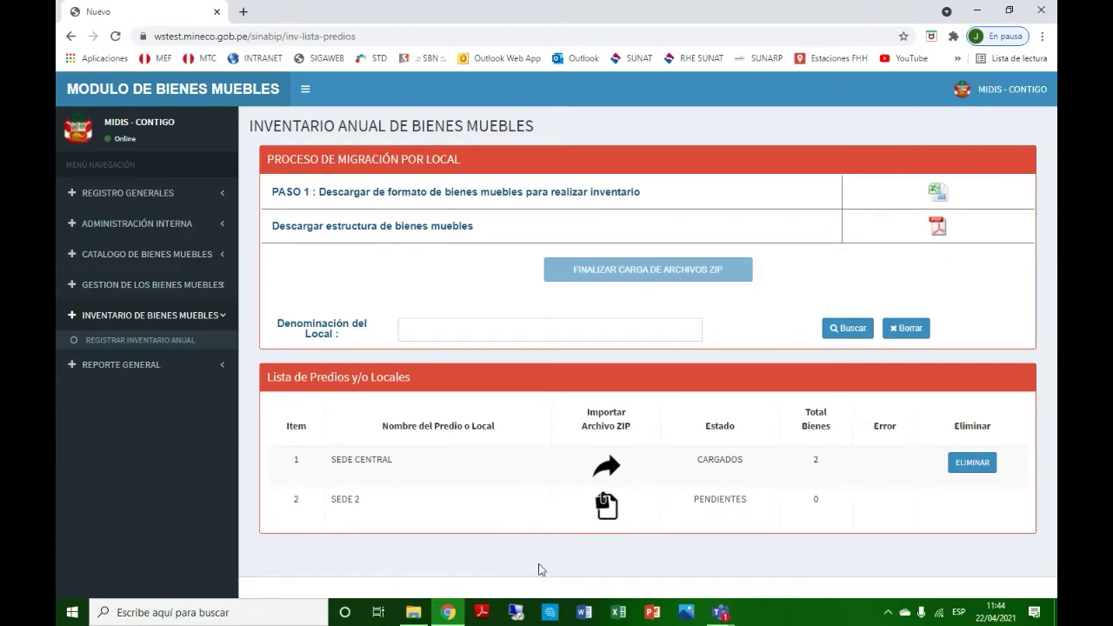
Switch to File Explorer and open the Nuevo_Formato Inventario 2018 workbook from the WEBINAR folder
mouse_move(416, 618)
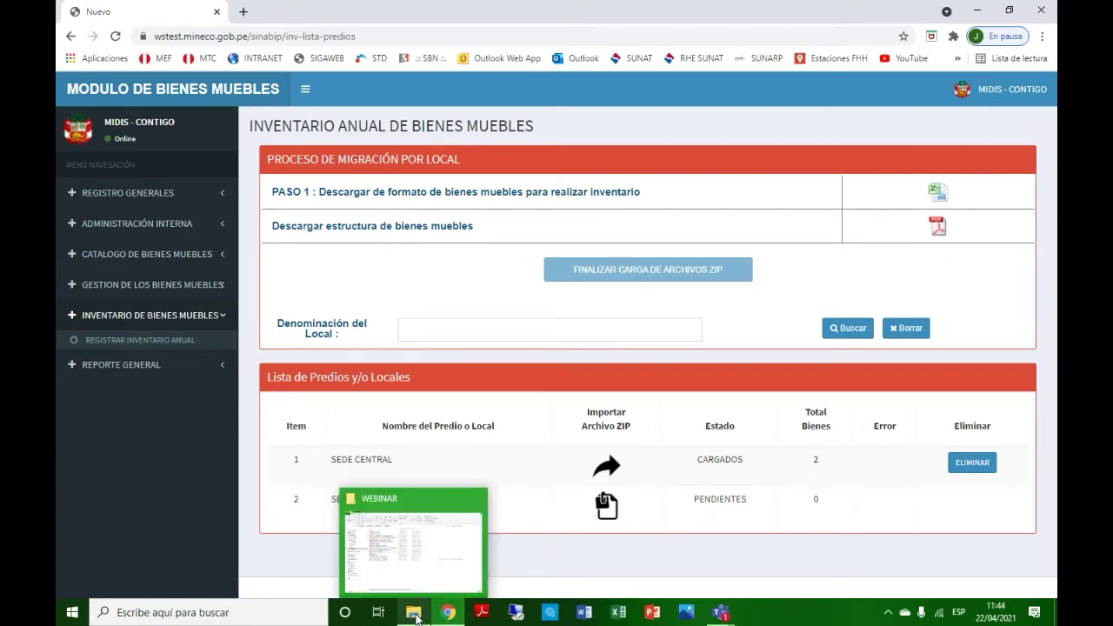
left_click(417, 618)
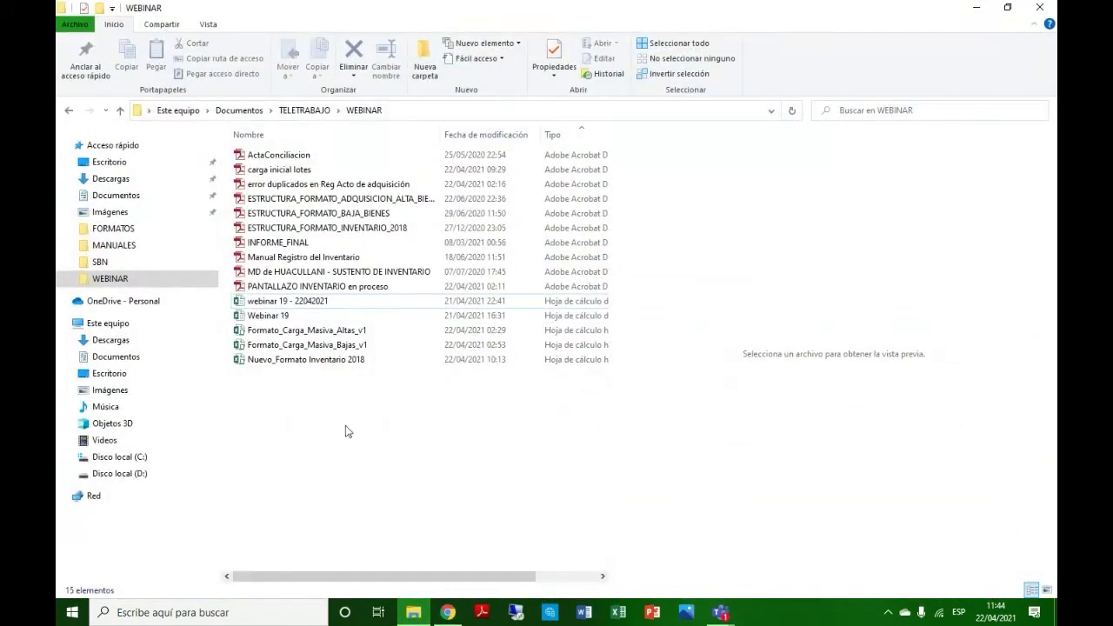
left_click(294, 361)
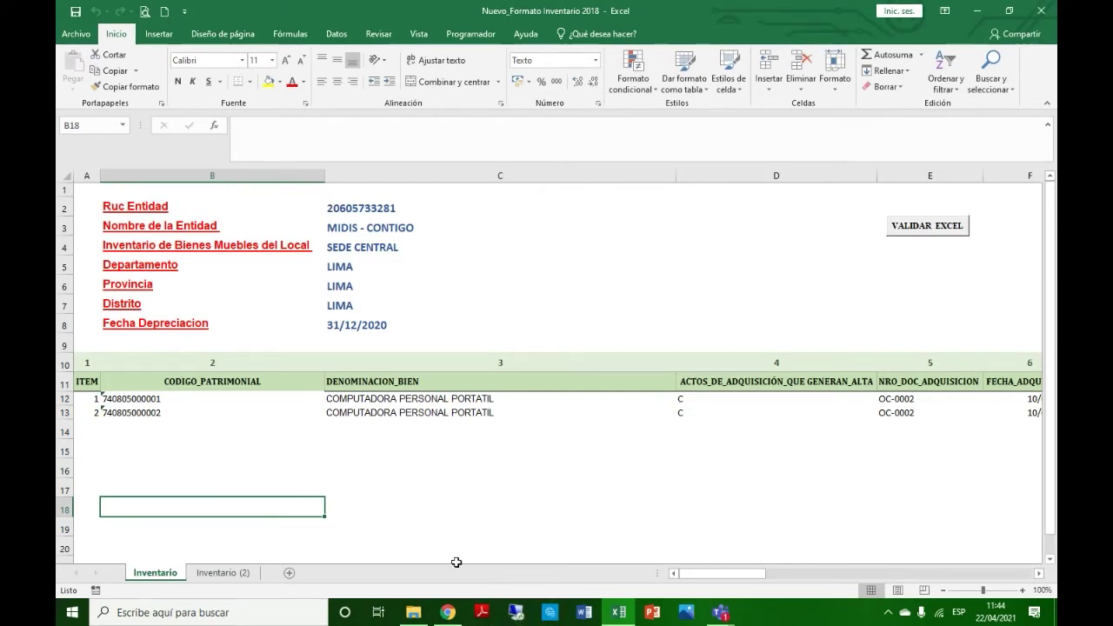
Examine the Inventario sheet's columns from the asset code through the disposal data, and return to the inventory web page
mouse_move(707, 571)
left_mouse_down()
mouse_move(964, 564)
mouse_move(690, 580)
left_mouse_up()
left_click_drag(676, 575, 713, 578)
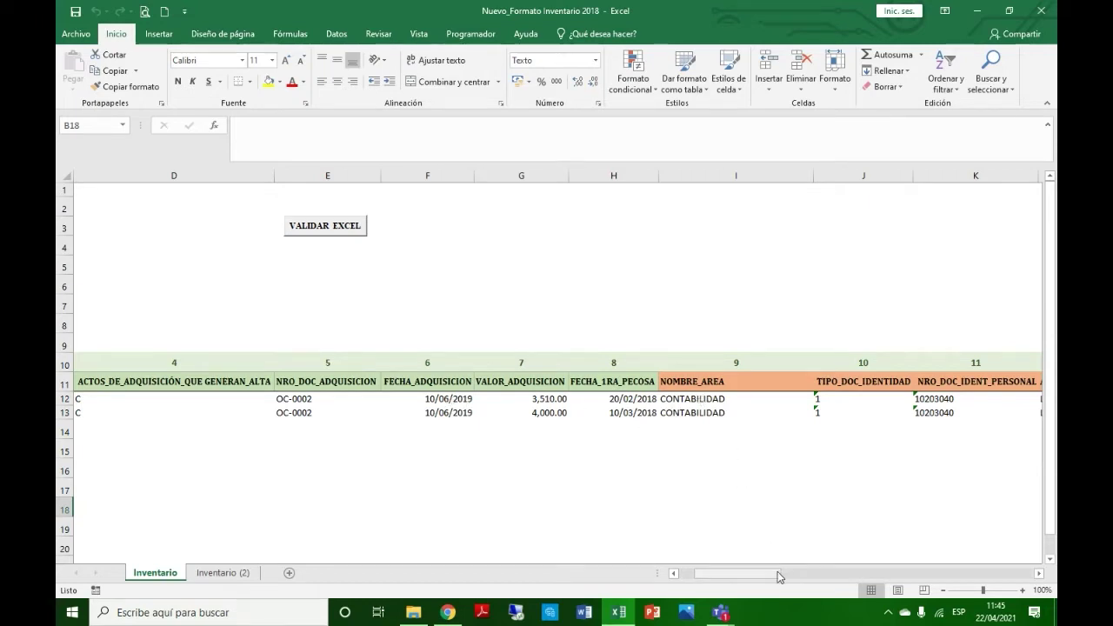
left_click_drag(777, 571, 807, 580)
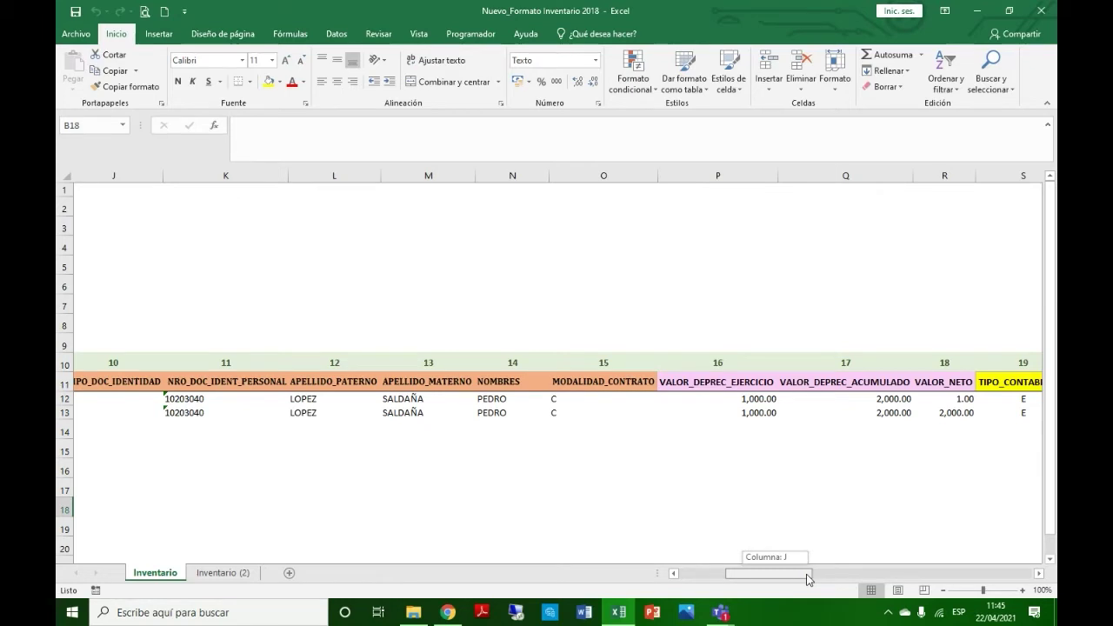
left_click_drag(809, 580, 875, 588)
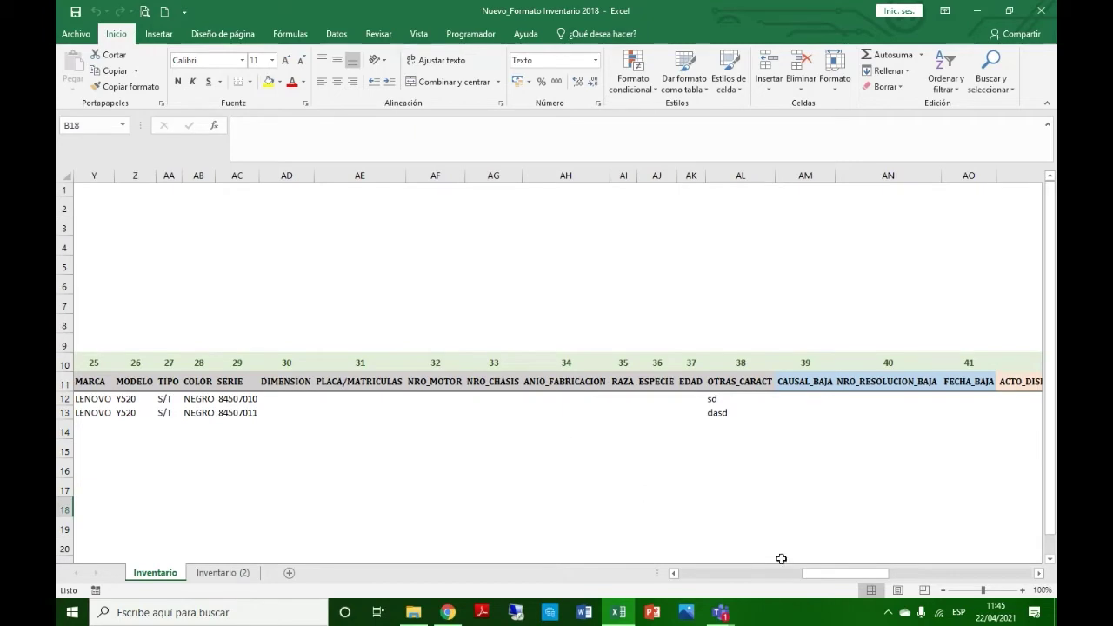
left_click_drag(838, 581, 695, 576)
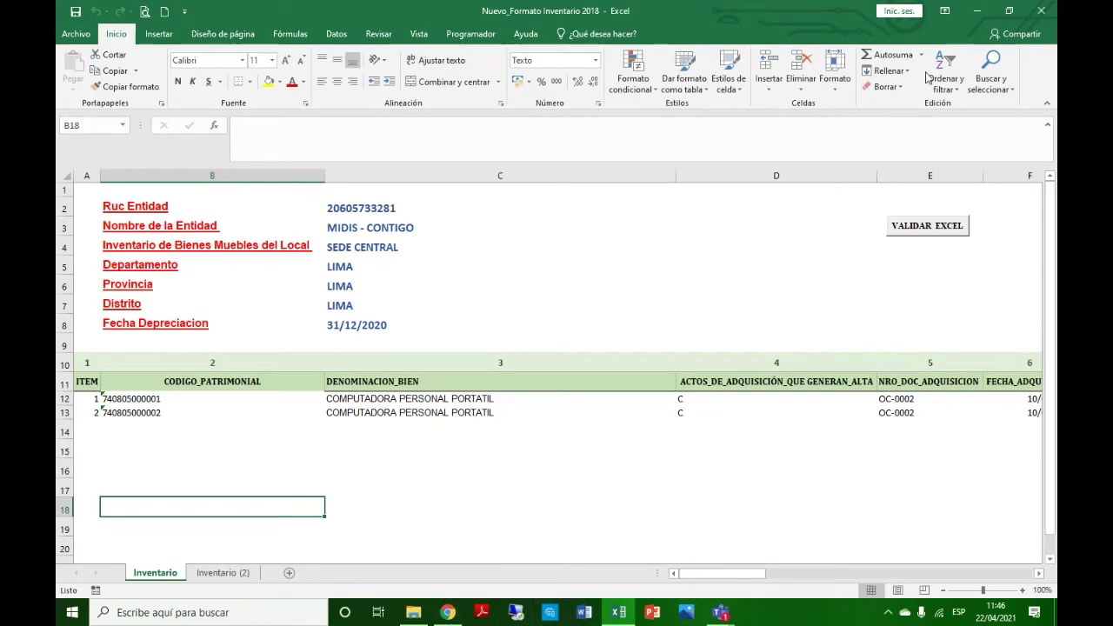
left_click(978, 13)
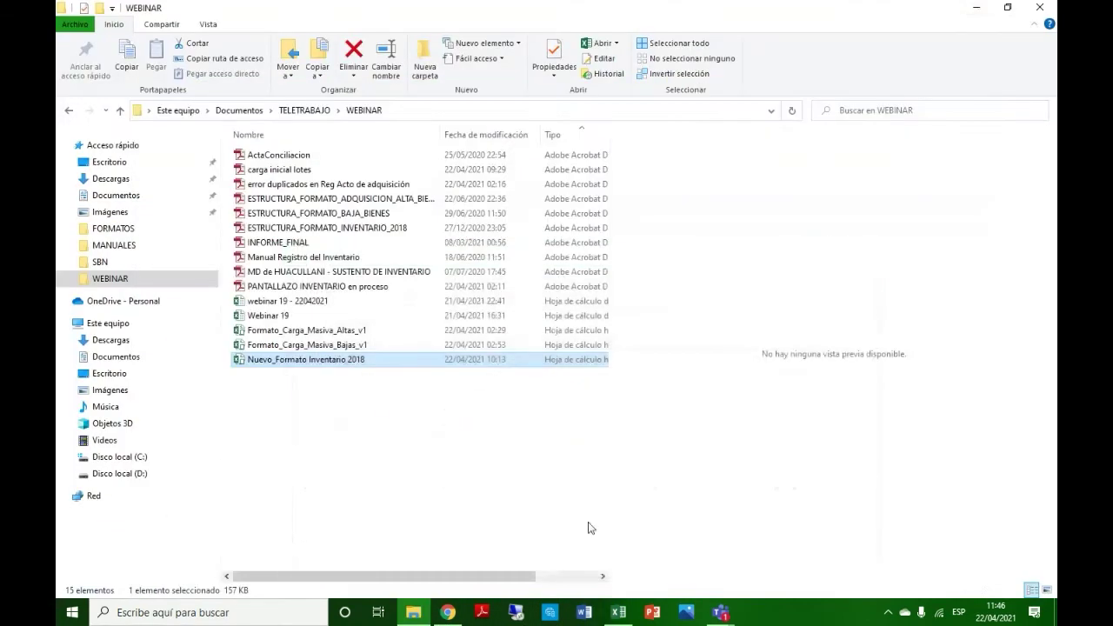
left_click(978, 13)
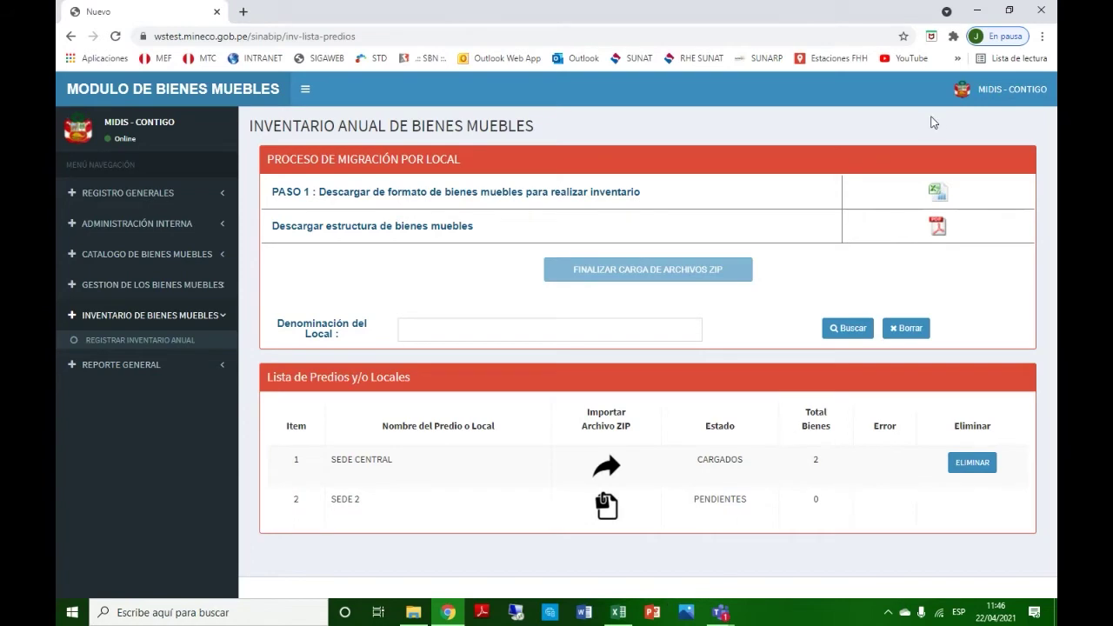
Switch to the Nuevo_Formato Inventario 2018 workbook and examine the Inventario sheet's acquisition, area, responsible-person and contract columns
mouse_move(618, 619)
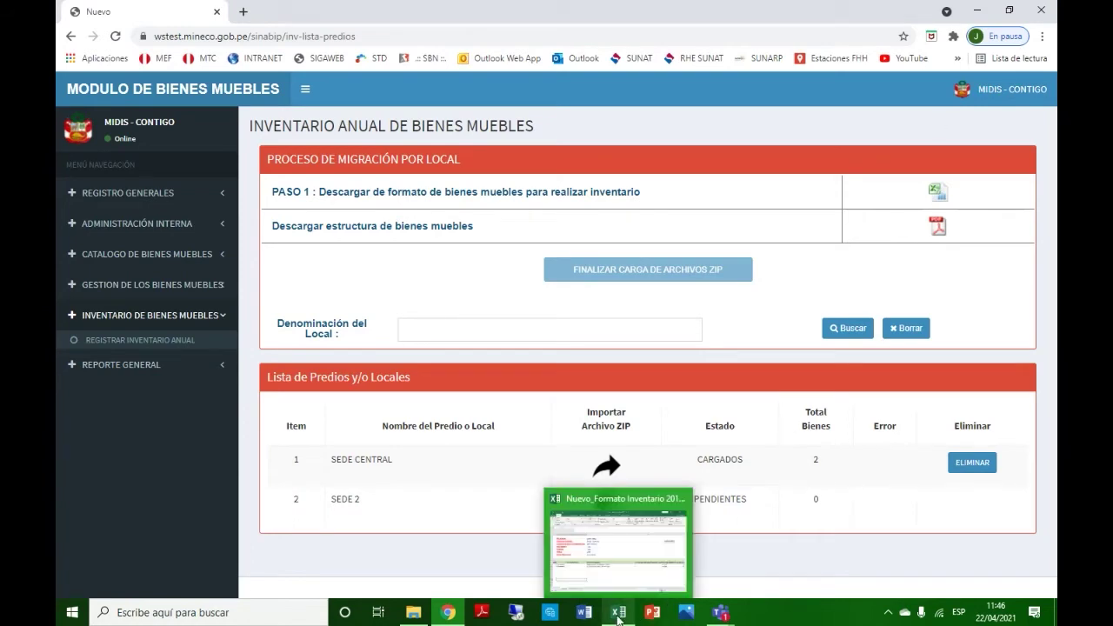
left_click(620, 588)
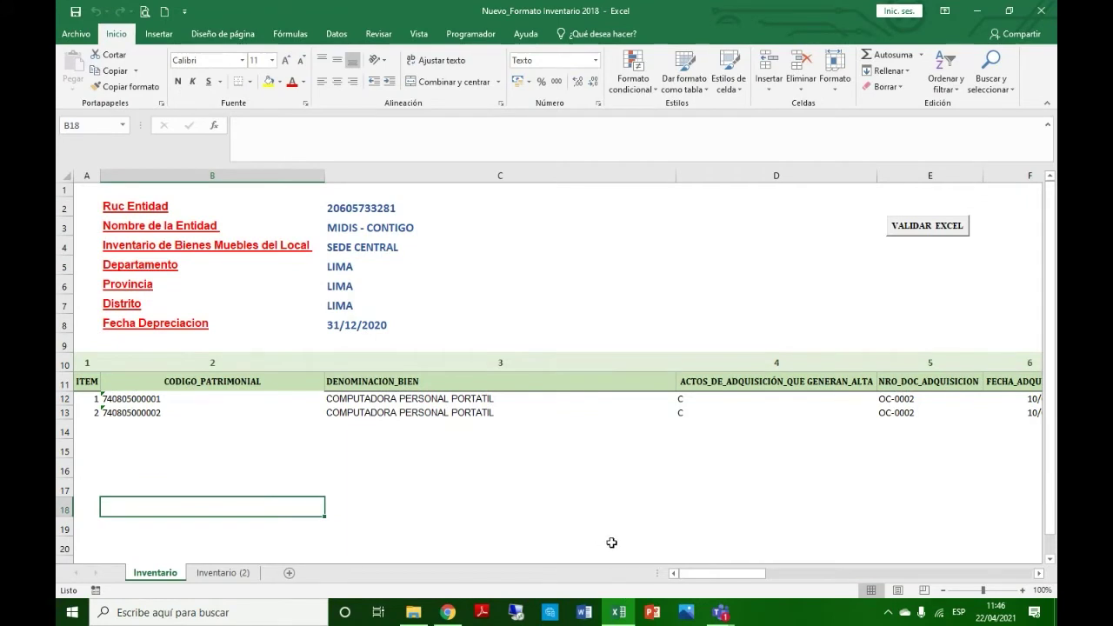
mouse_move(683, 578)
left_mouse_down()
mouse_move(700, 576)
mouse_move(685, 577)
left_mouse_up()
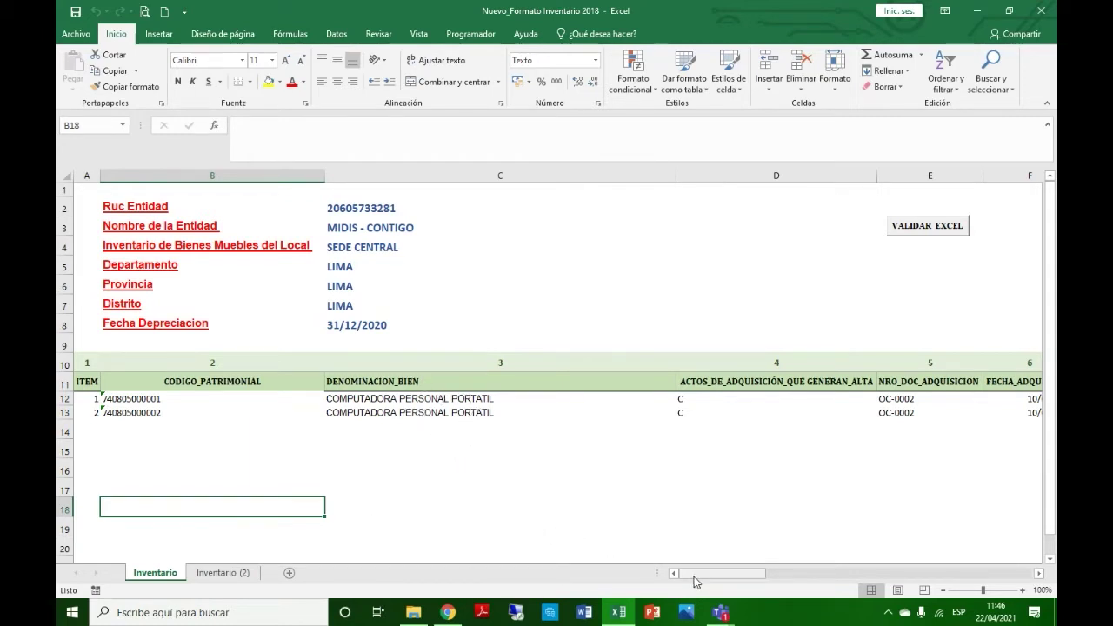
left_click_drag(692, 573, 718, 575)
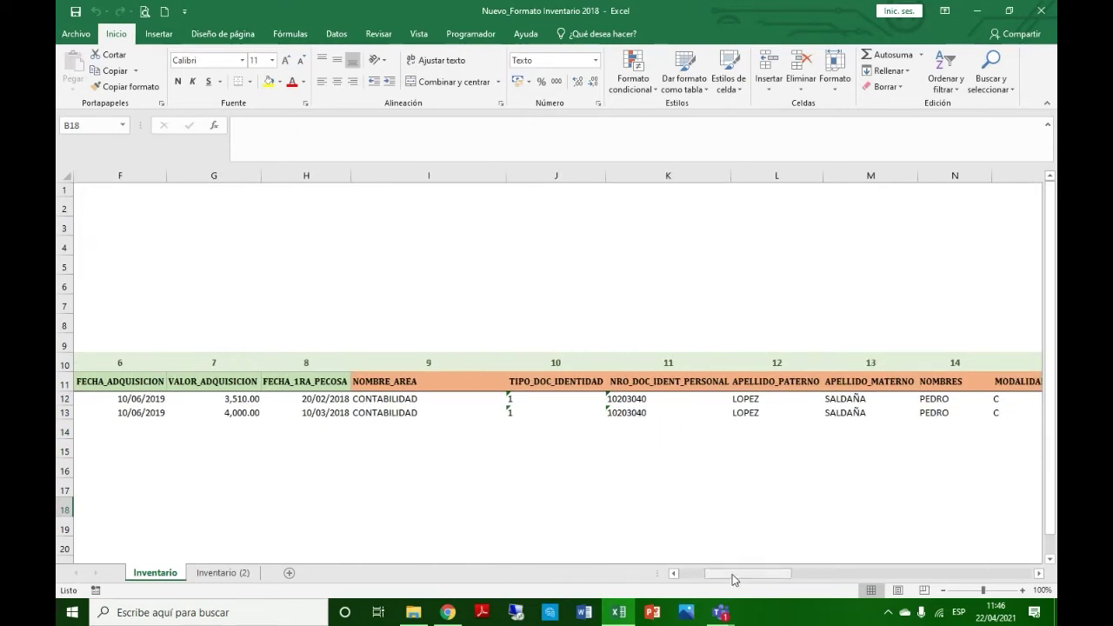
mouse_move(731, 574)
left_mouse_down()
mouse_move(755, 579)
mouse_move(745, 581)
left_mouse_up()
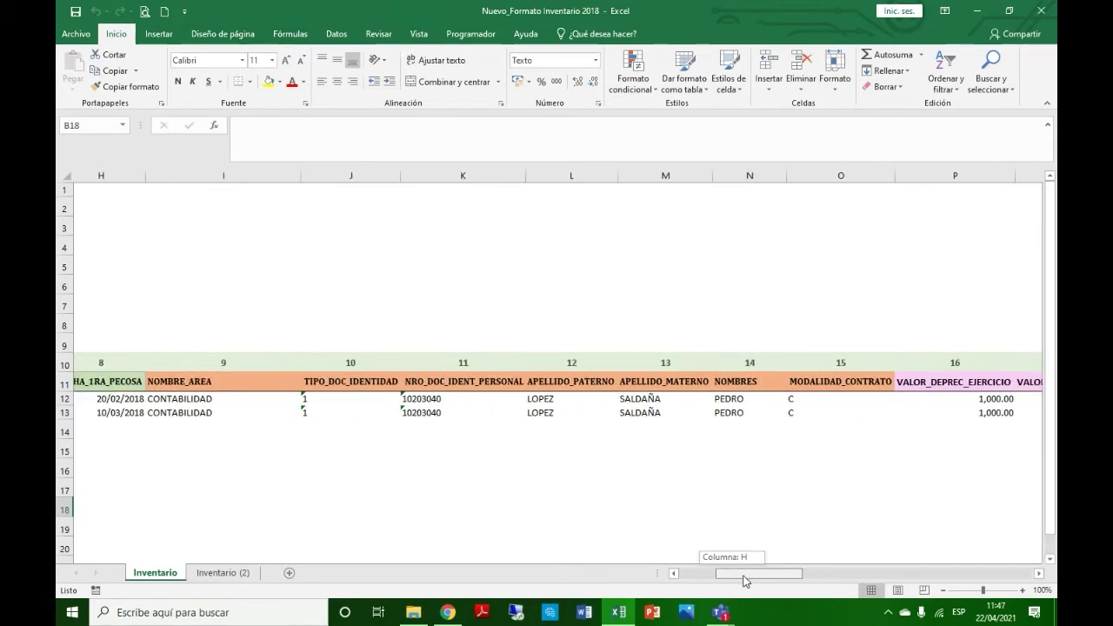
left_click_drag(745, 580, 714, 581)
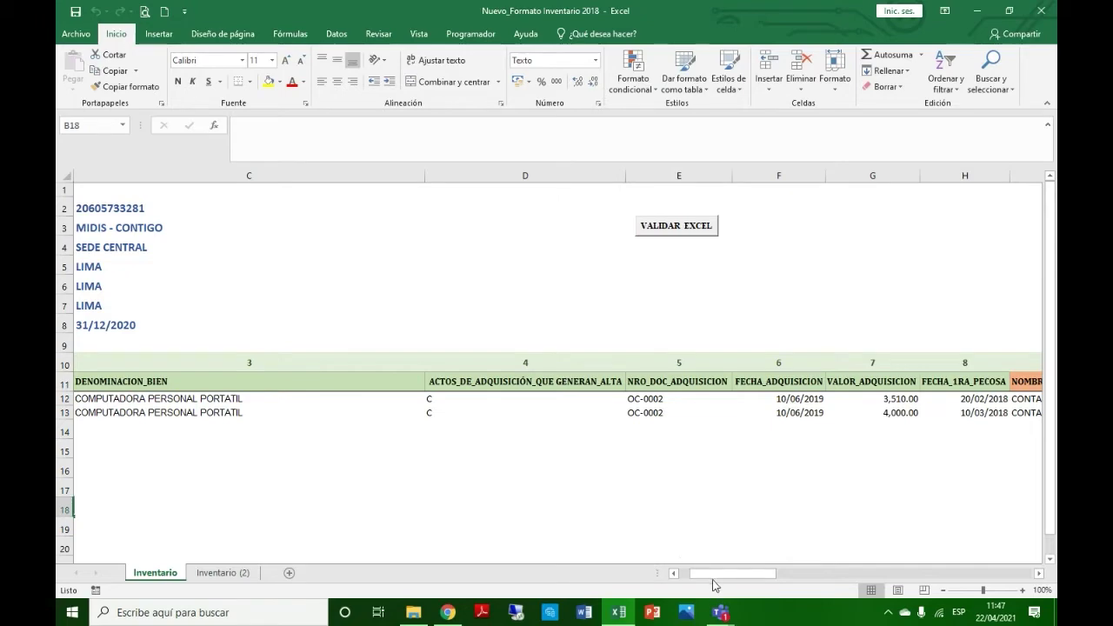
left_click_drag(715, 576, 749, 573)
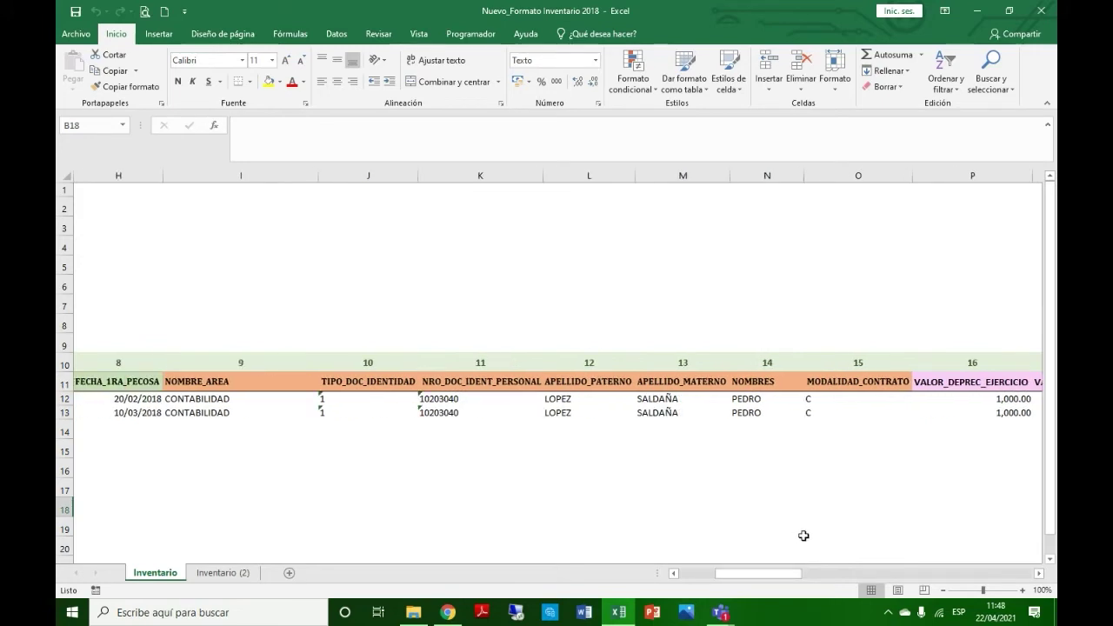
left_click(673, 572)
left_click(672, 573)
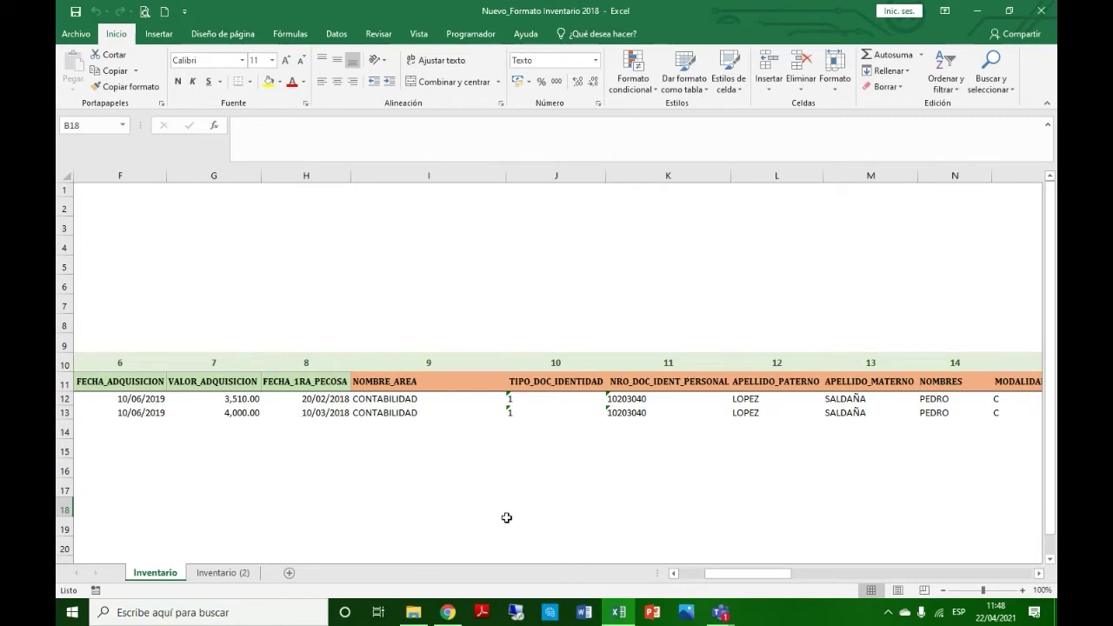
left_click_drag(757, 578, 727, 575)
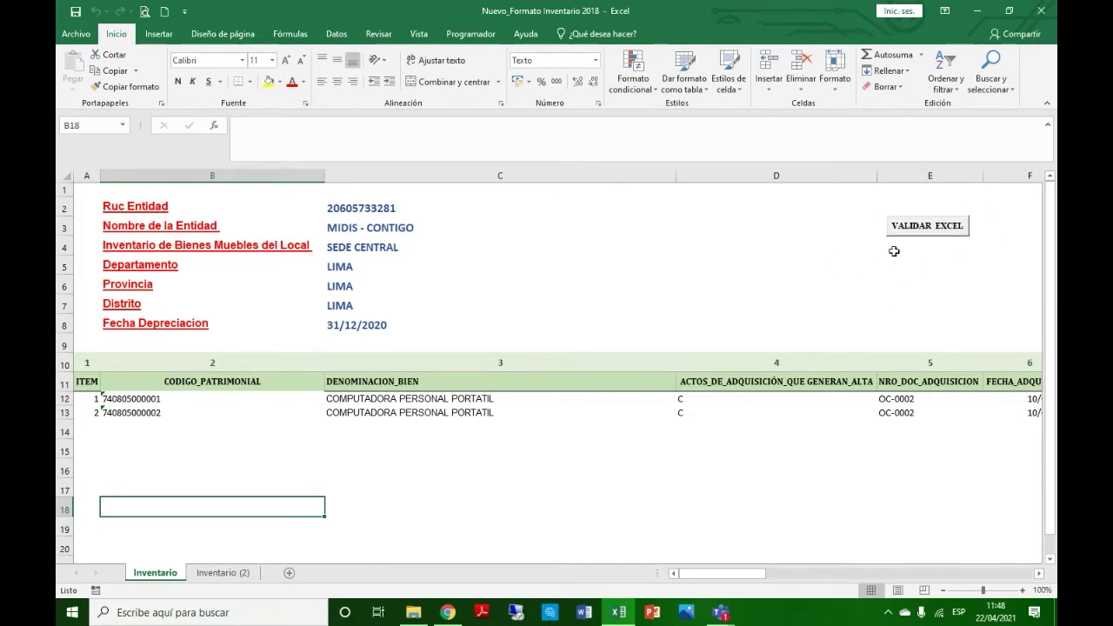
Validate the Inventario sheet and generate its ZIP file, declining to view the archive and closing the validation window
left_click(934, 227)
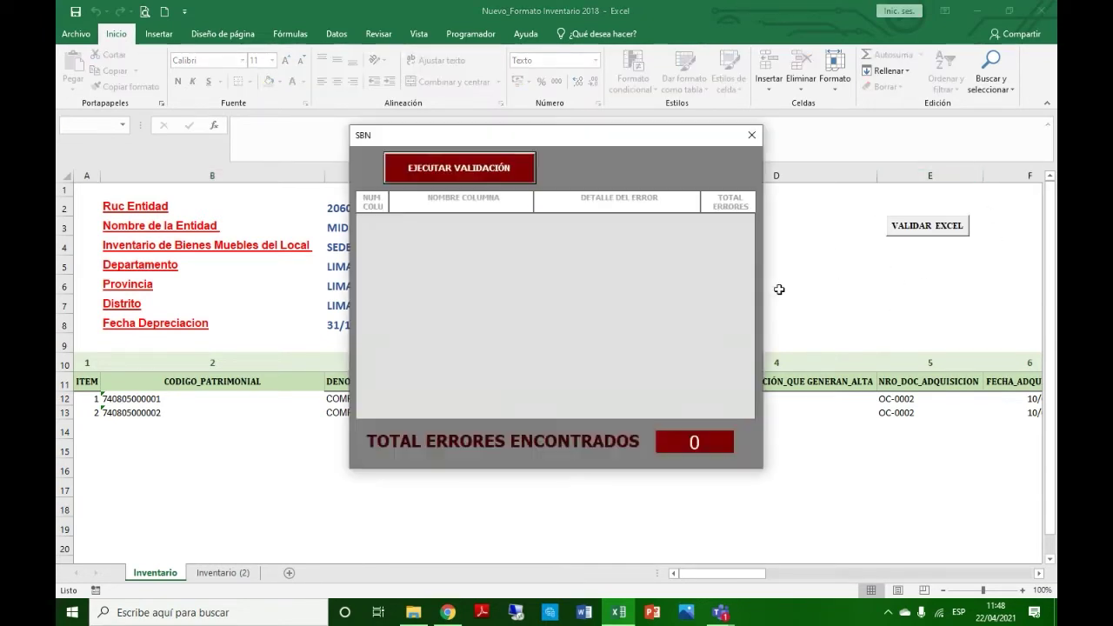
left_click(462, 177)
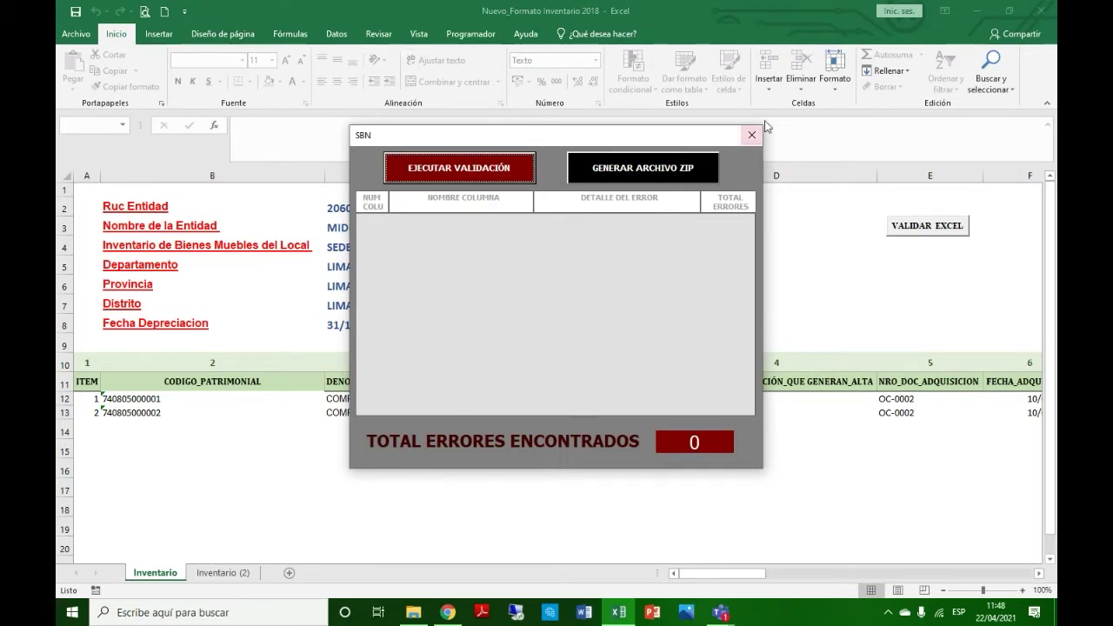
left_click(692, 177)
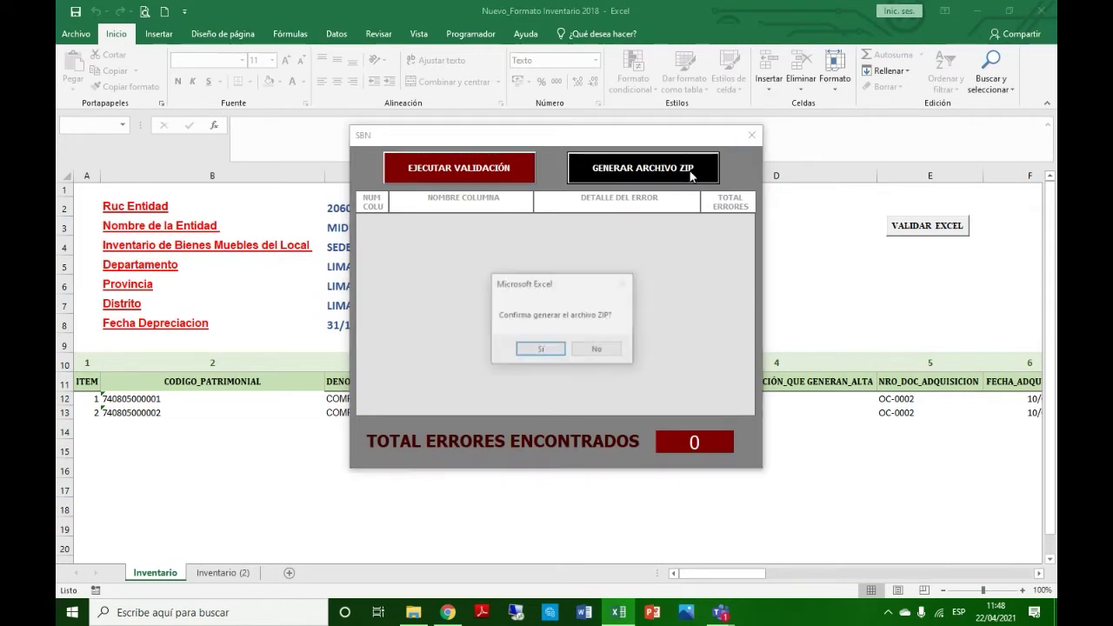
left_click(544, 350)
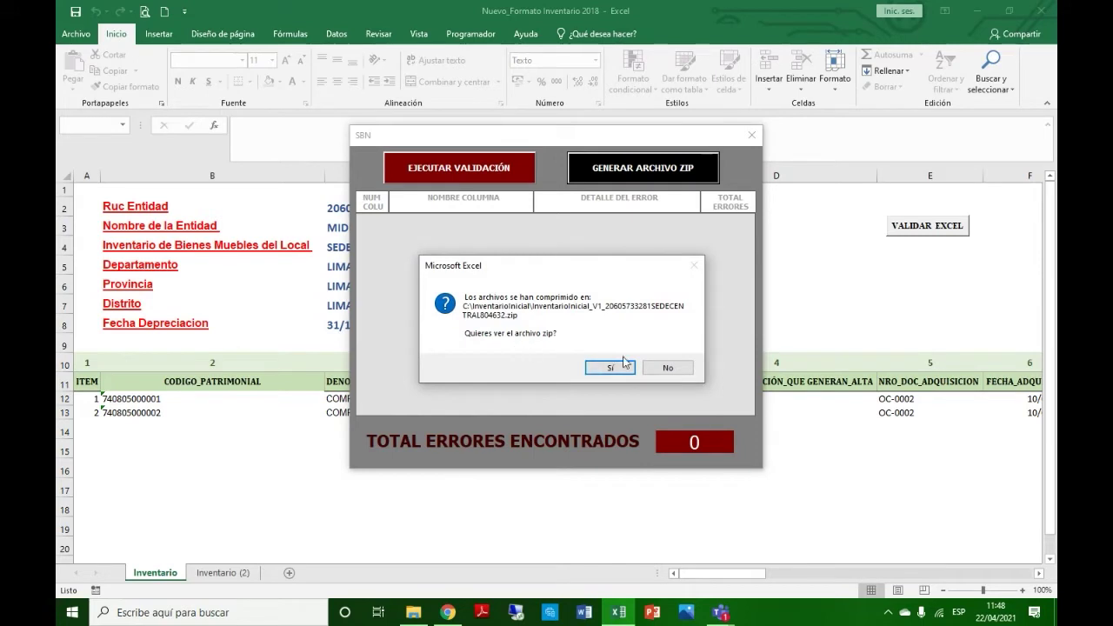
left_click(666, 369)
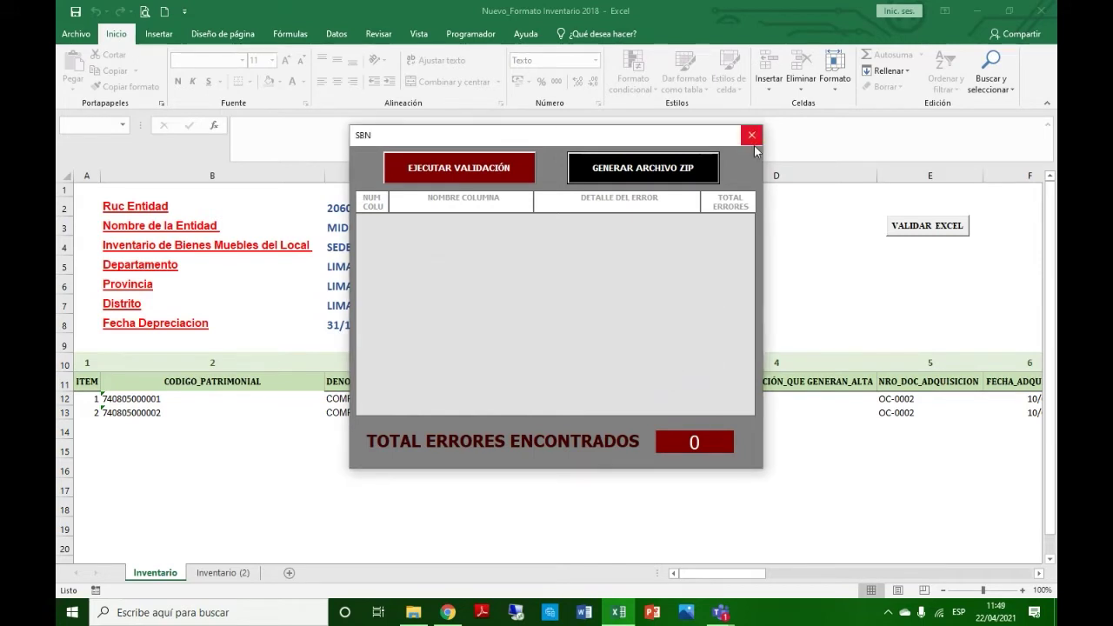
left_click(751, 134)
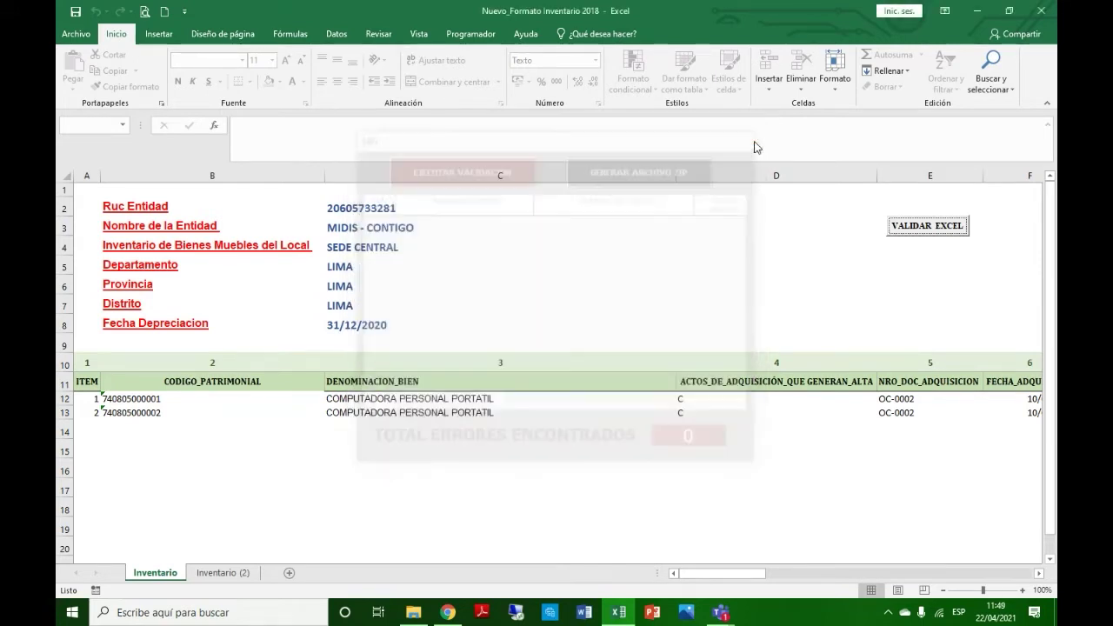
Switch to File Explorer and locate the newest SEDE CENTRAL ZIP archive in the InventarioInicial folder on drive C
left_click(414, 614)
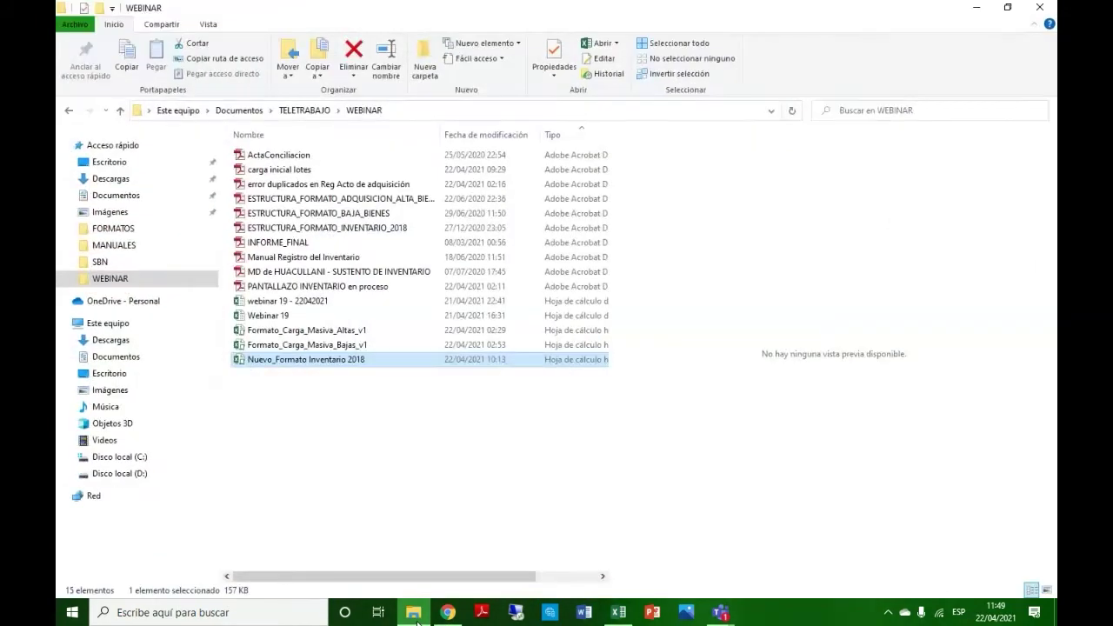
left_click(109, 458)
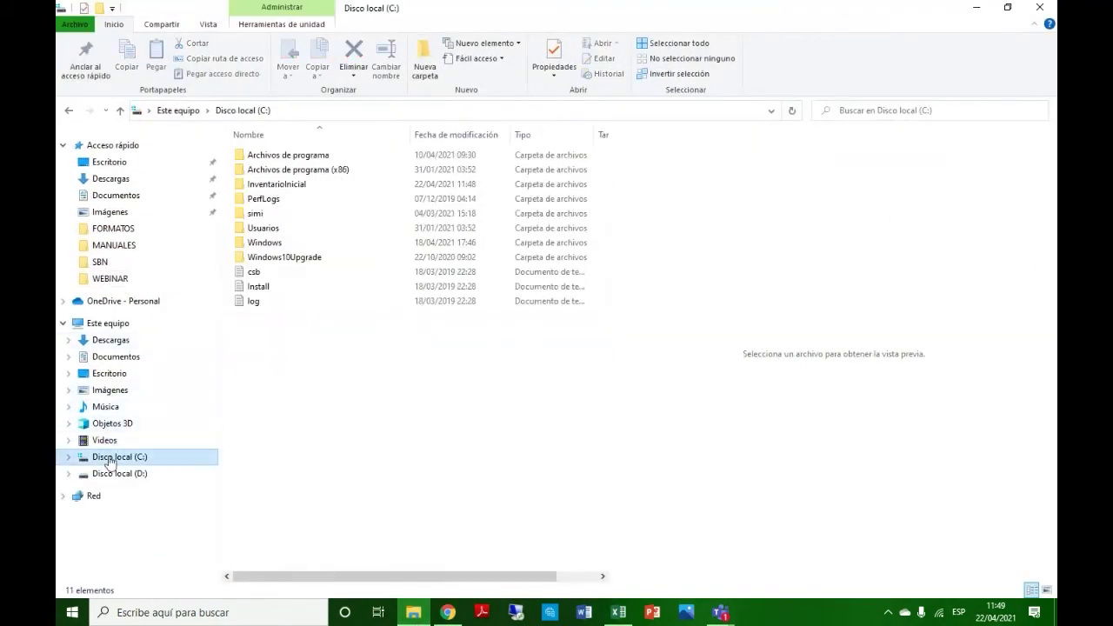
double_click(288, 186)
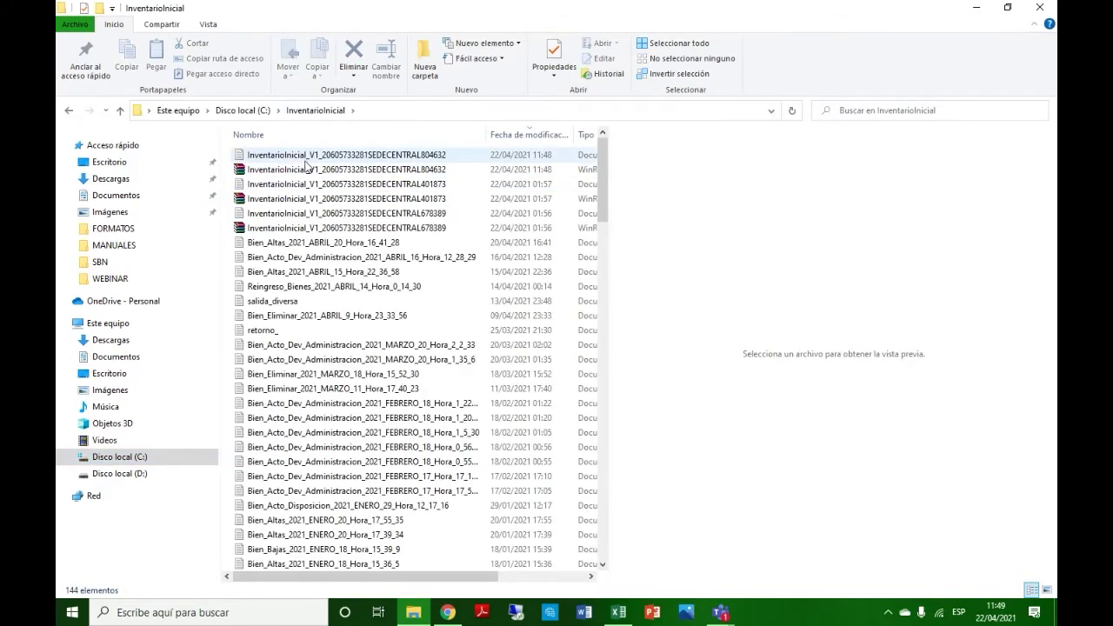
left_click(284, 172)
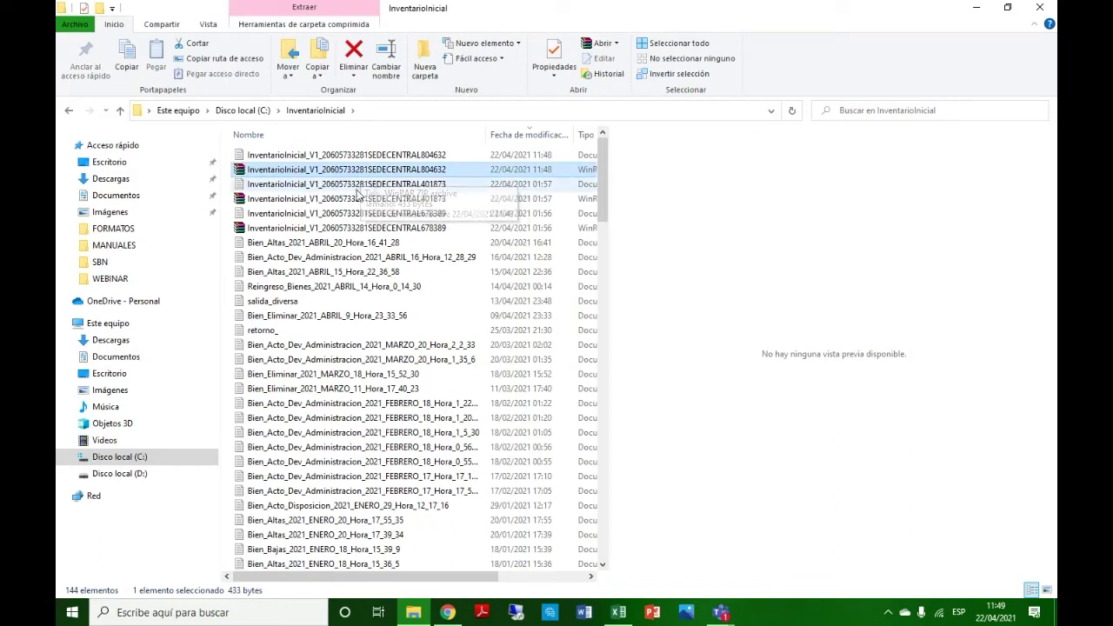
Return to the inventory web page in Chrome and open the ZIP import form for SEDE 2
mouse_move(447, 612)
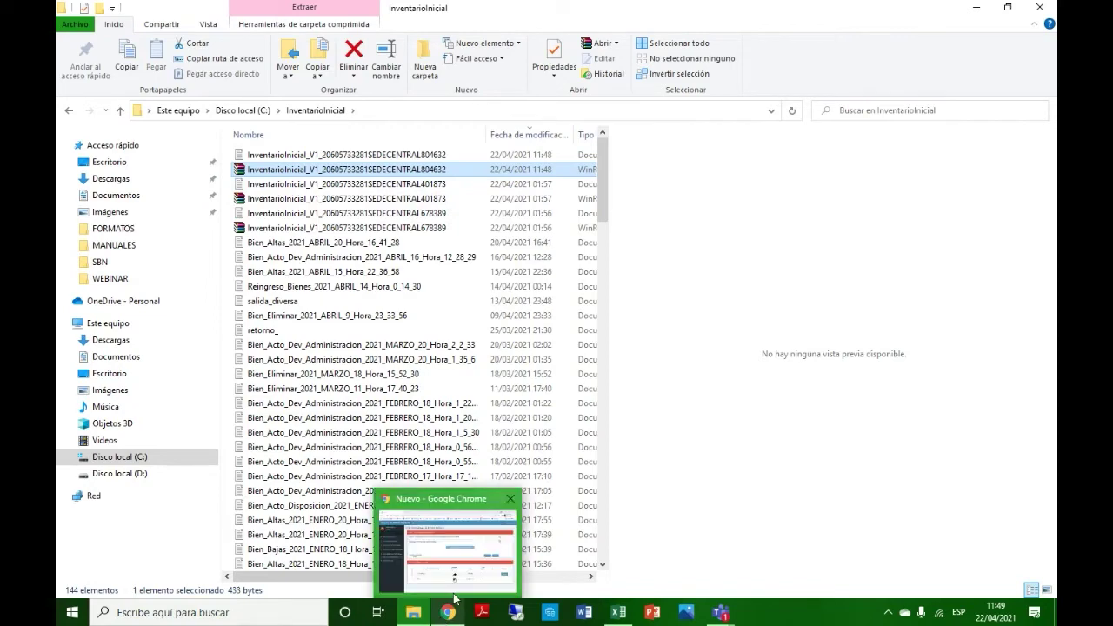
left_click(504, 470)
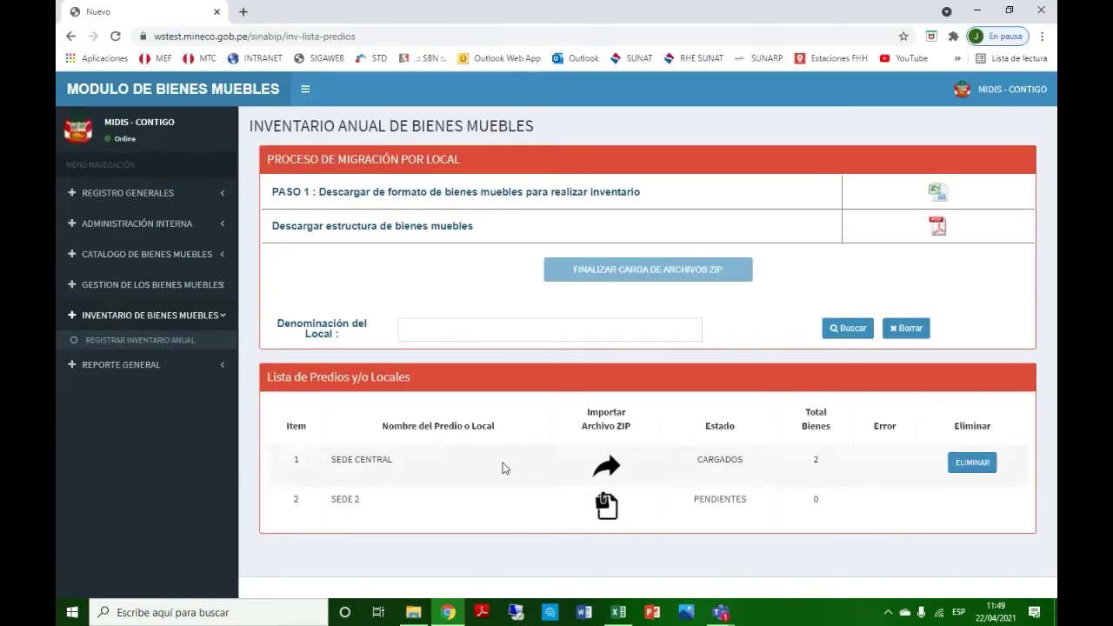
left_click(606, 505)
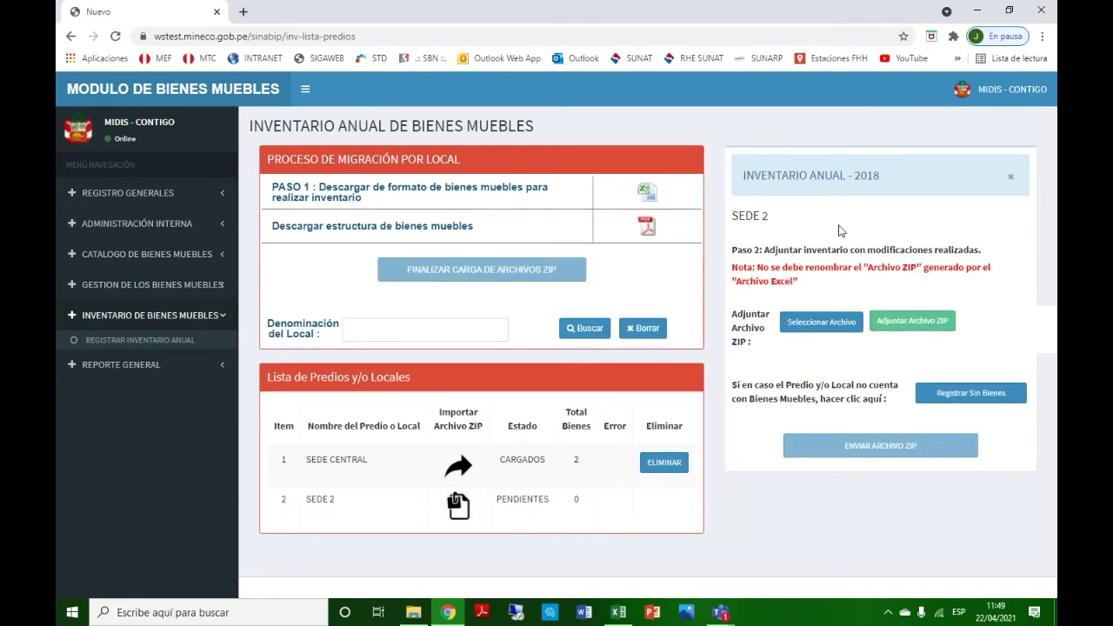
Choose the newest SEDE CENTRAL ZIP archive from the InventarioInicial folder as the file for SEDE 2
left_click(816, 325)
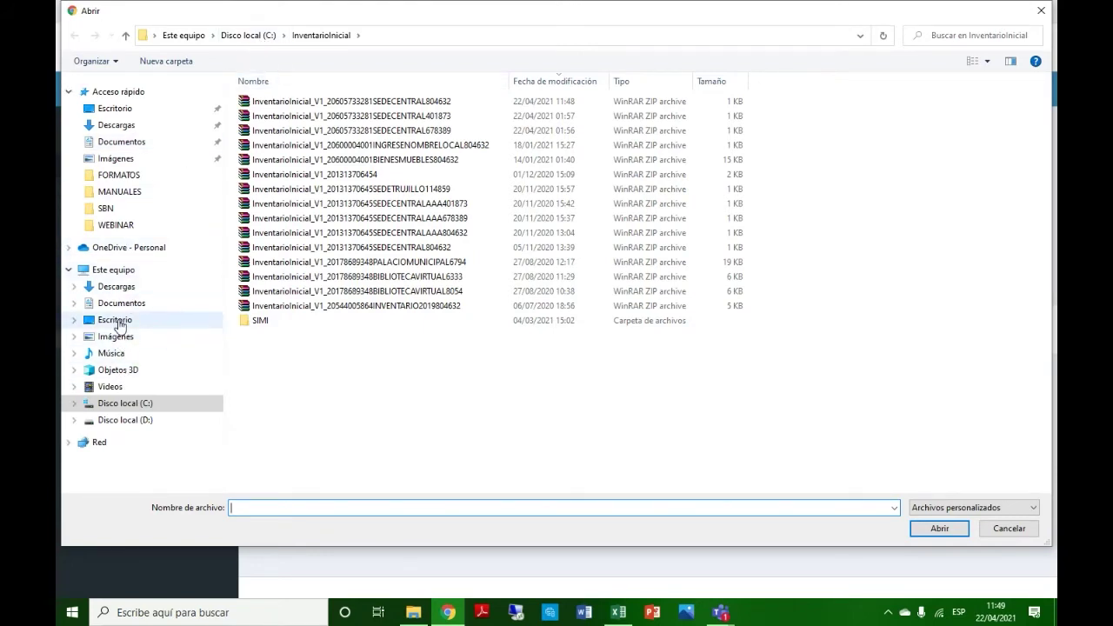
left_click(115, 226)
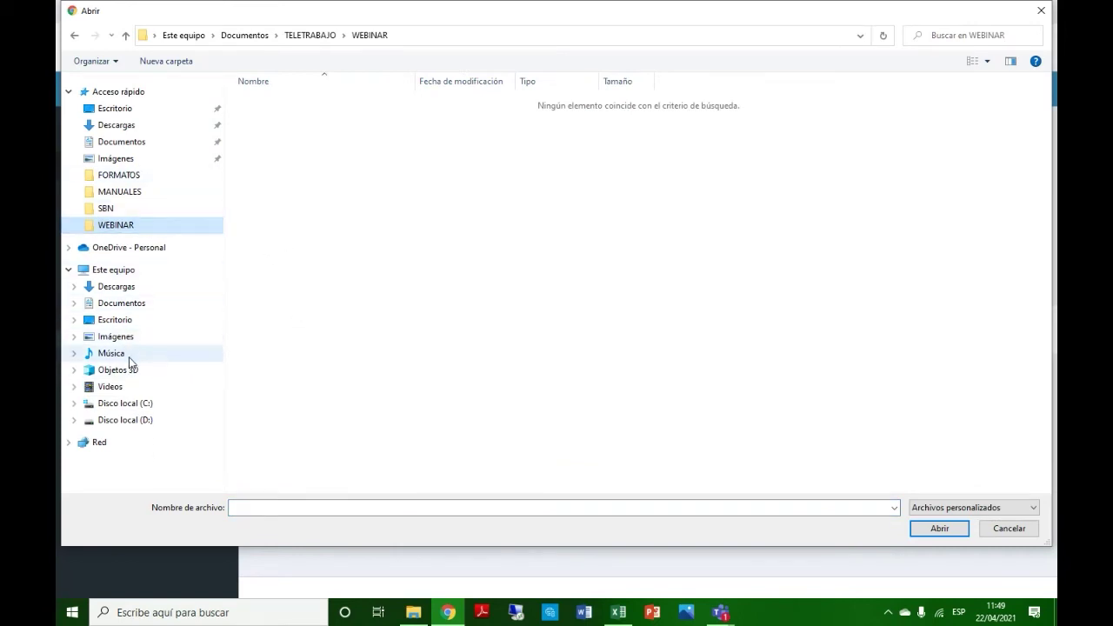
left_click(129, 404)
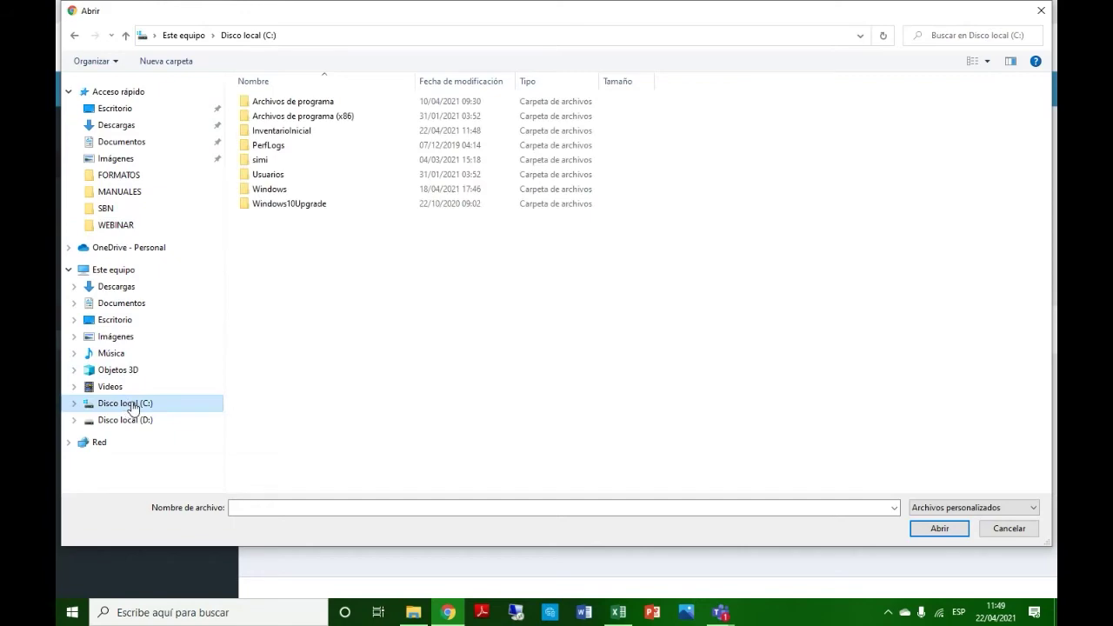
double_click(281, 132)
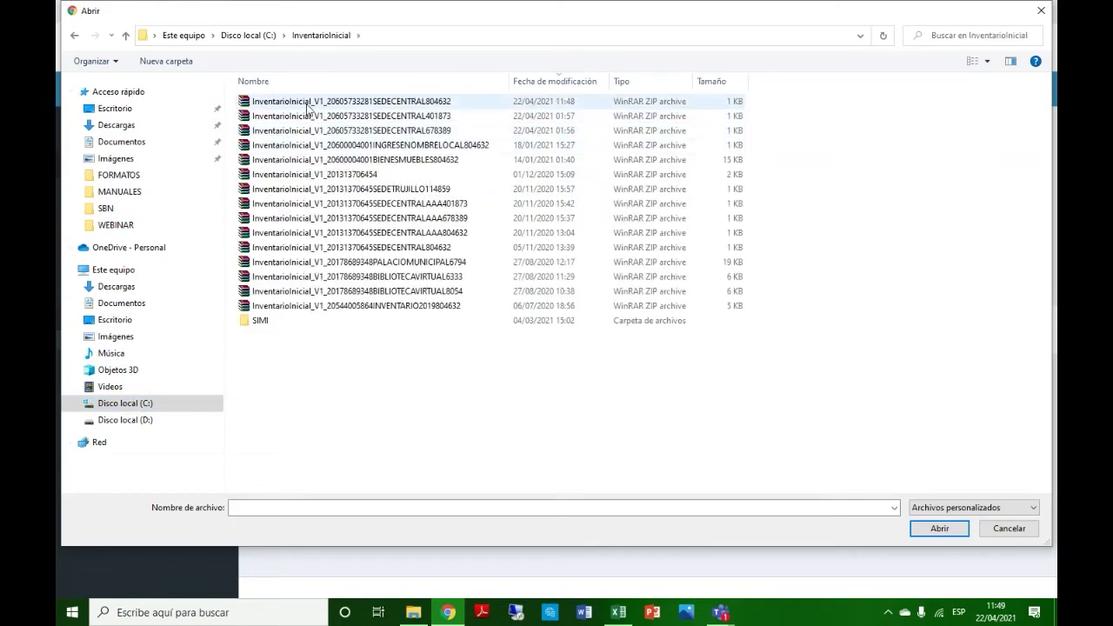
double_click(308, 105)
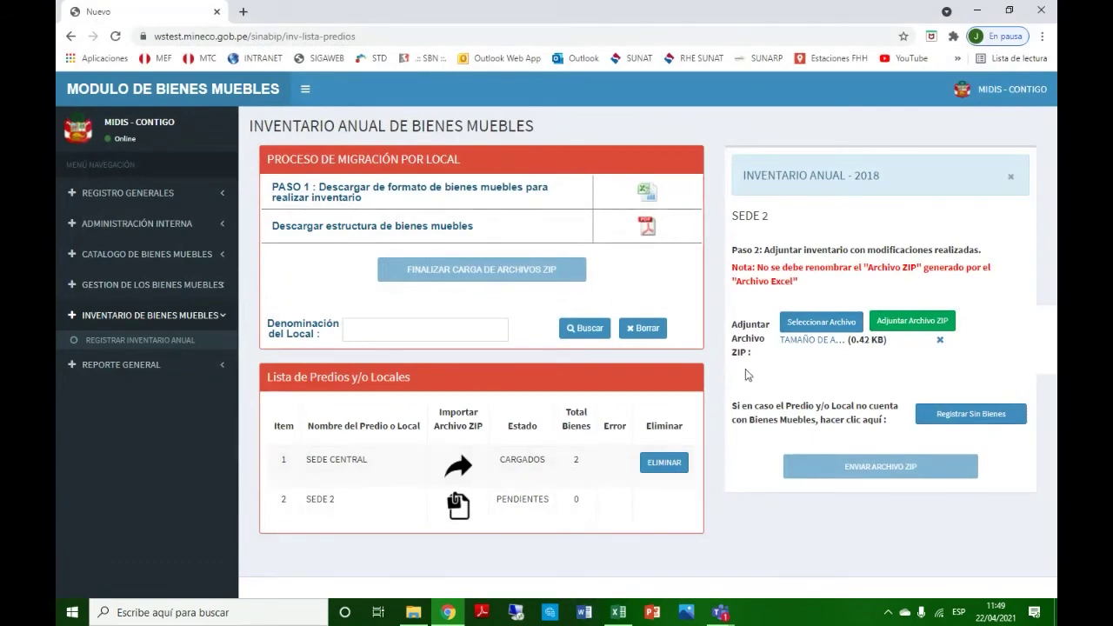
Check the SEDE 2 data on the workbook's Inventario (2) sheet and return to the inventory web page
left_click(620, 618)
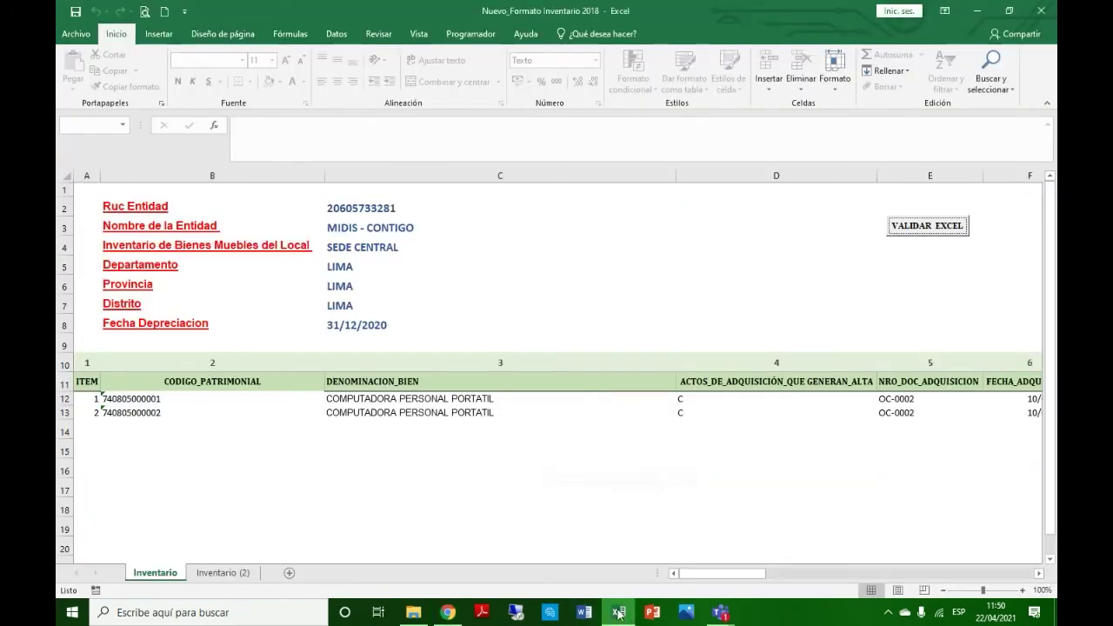
left_click(223, 573)
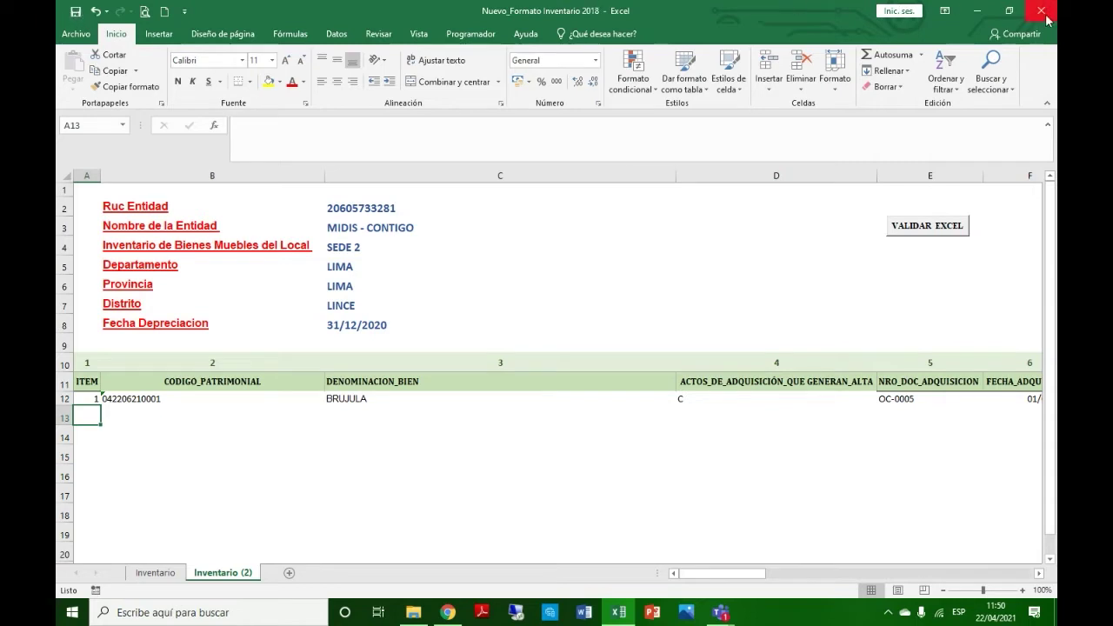
left_click(977, 11)
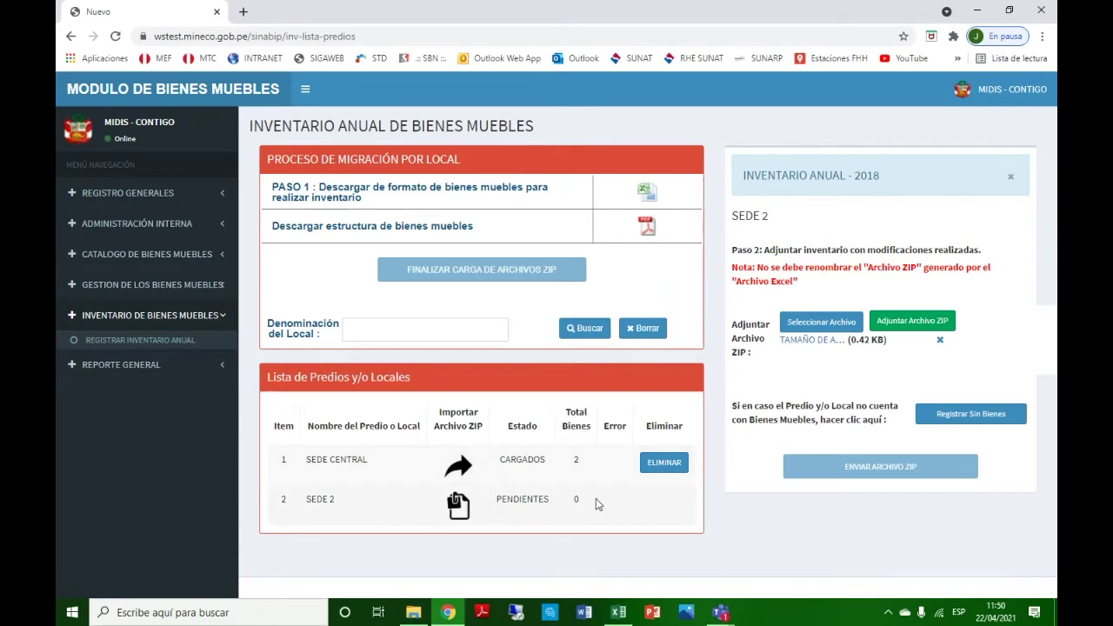
Remove the chosen file, select the newest SEDE CENTRAL ZIP archive again and attach it to the SEDE 2 inventory
left_click(939, 340)
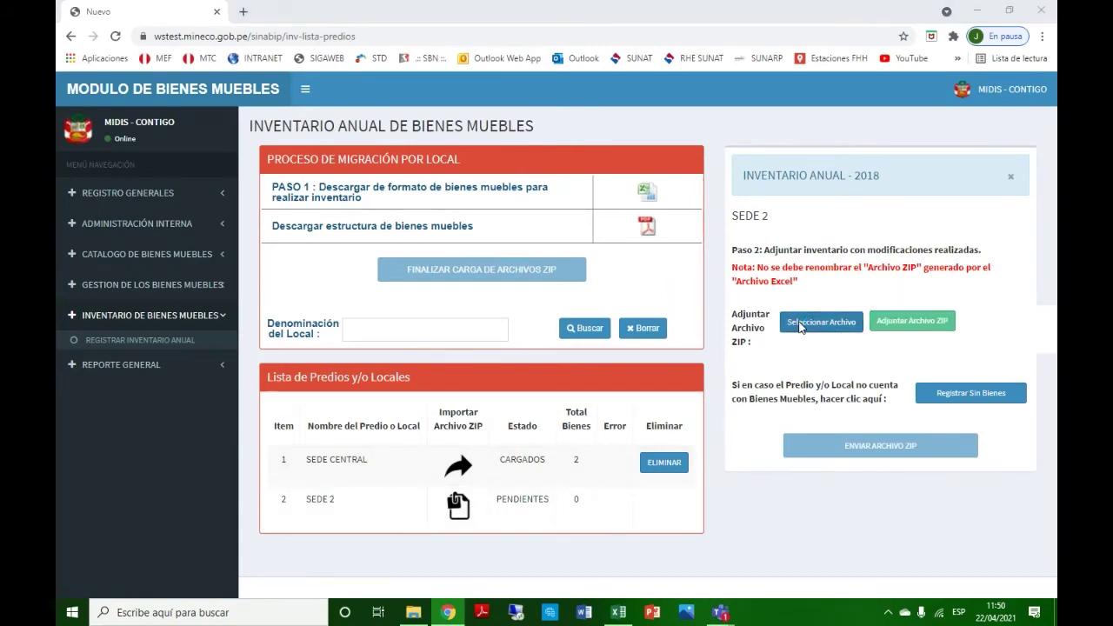
left_click(801, 326)
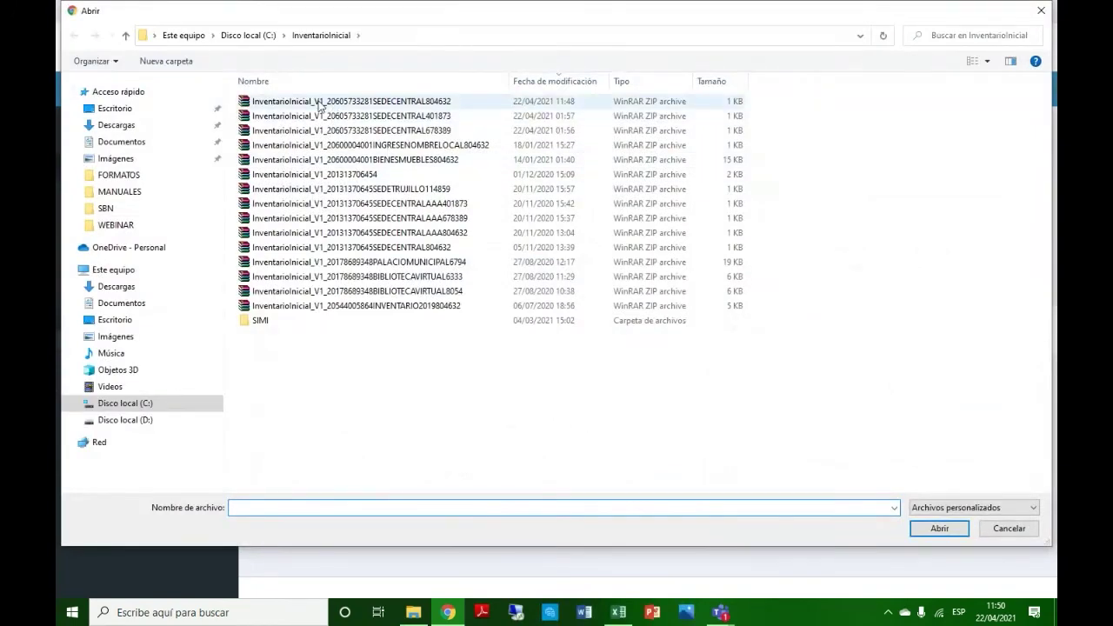
left_click(320, 102)
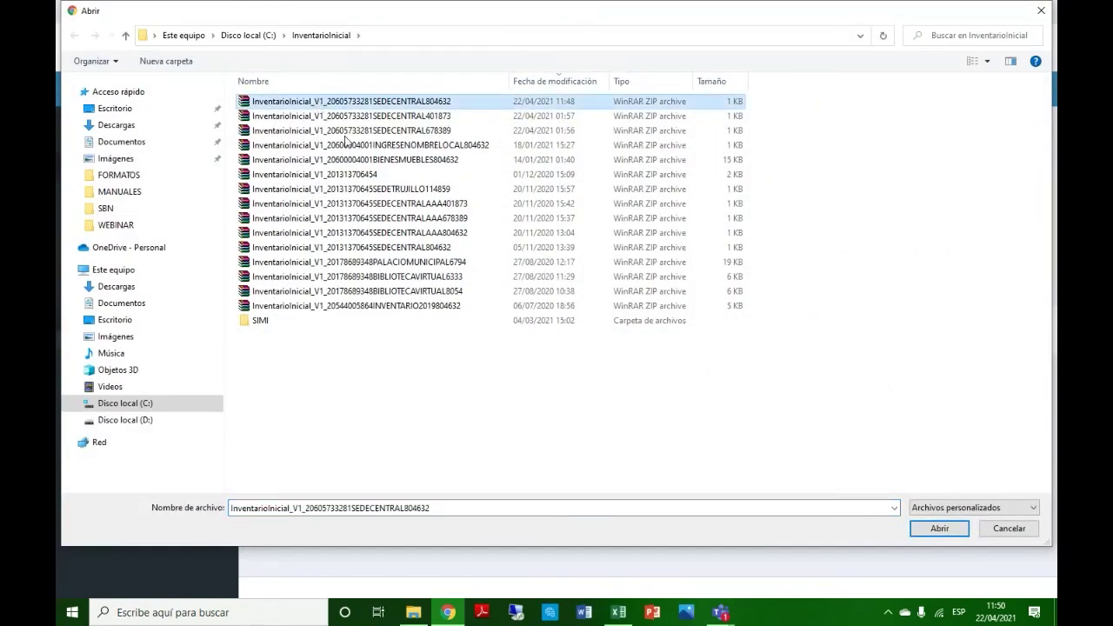
left_click(922, 530)
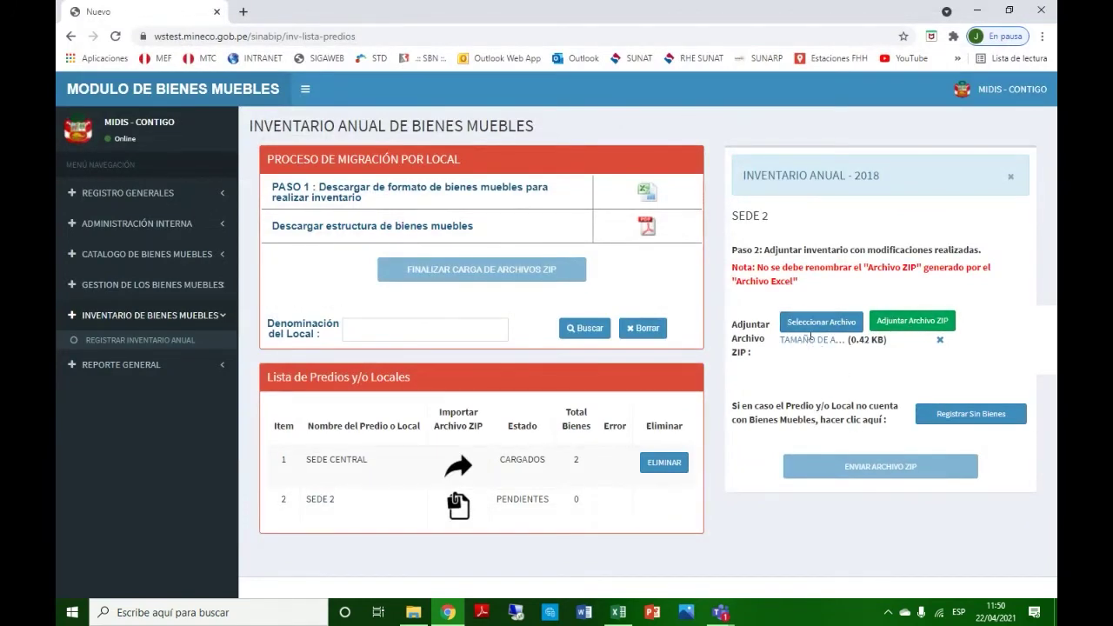
left_click(911, 330)
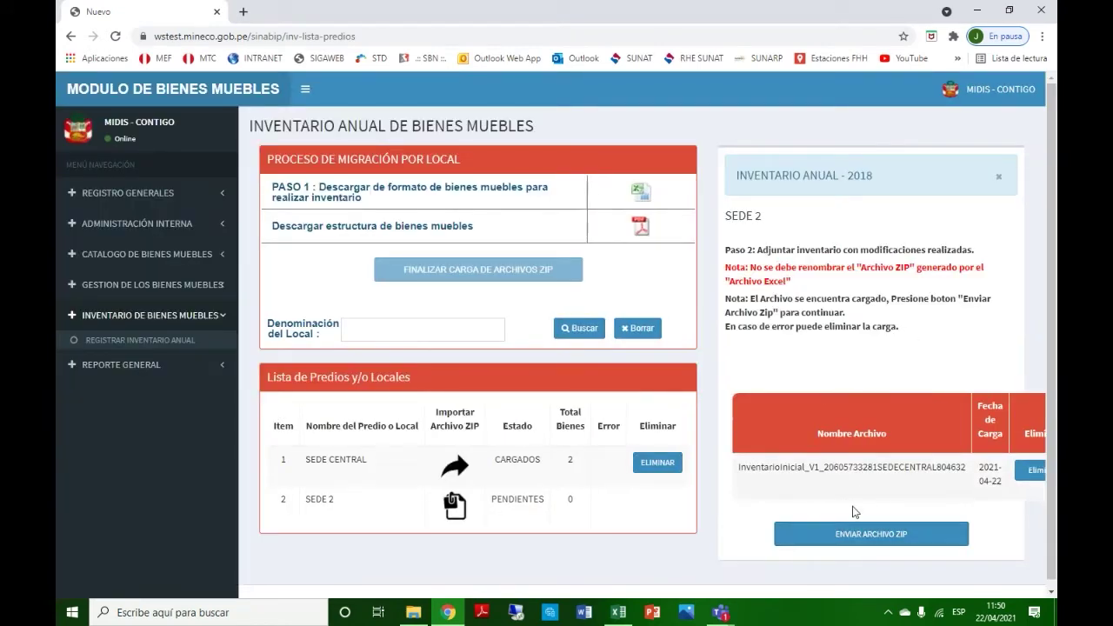
Send the attached ZIP archive for SEDE 2, confirm the submission and dismiss the processing notice
left_click(866, 536)
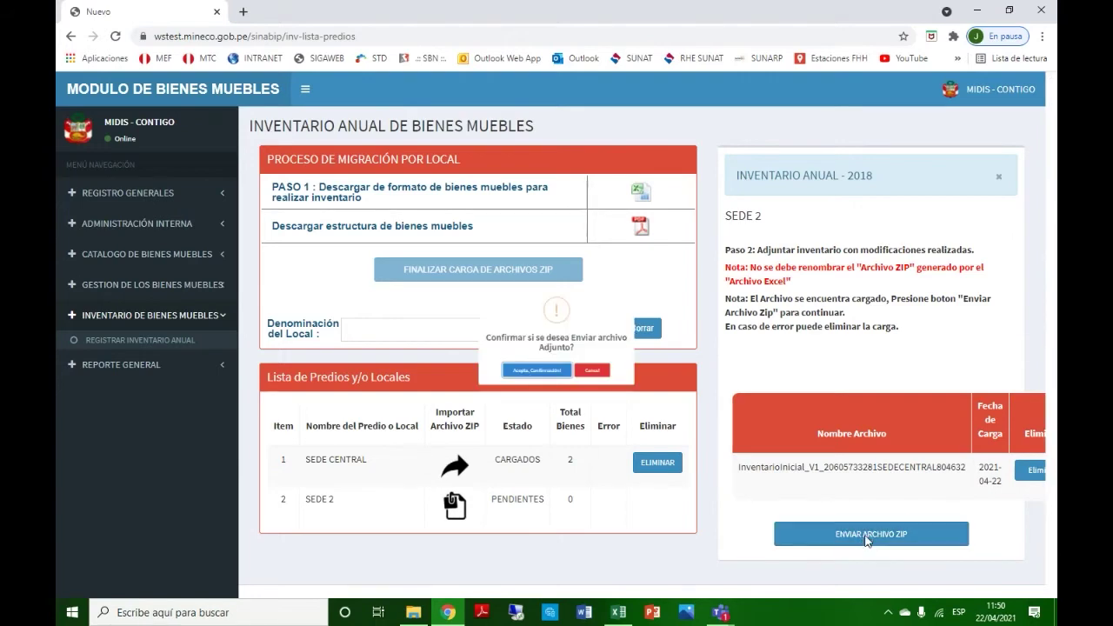
left_click(513, 393)
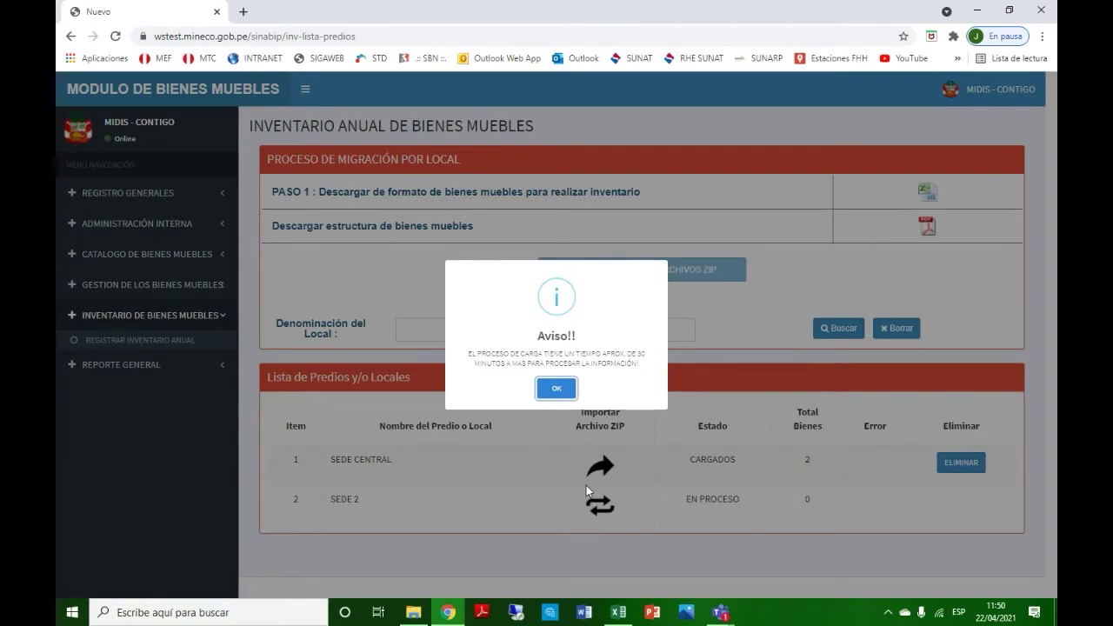
left_click(554, 393)
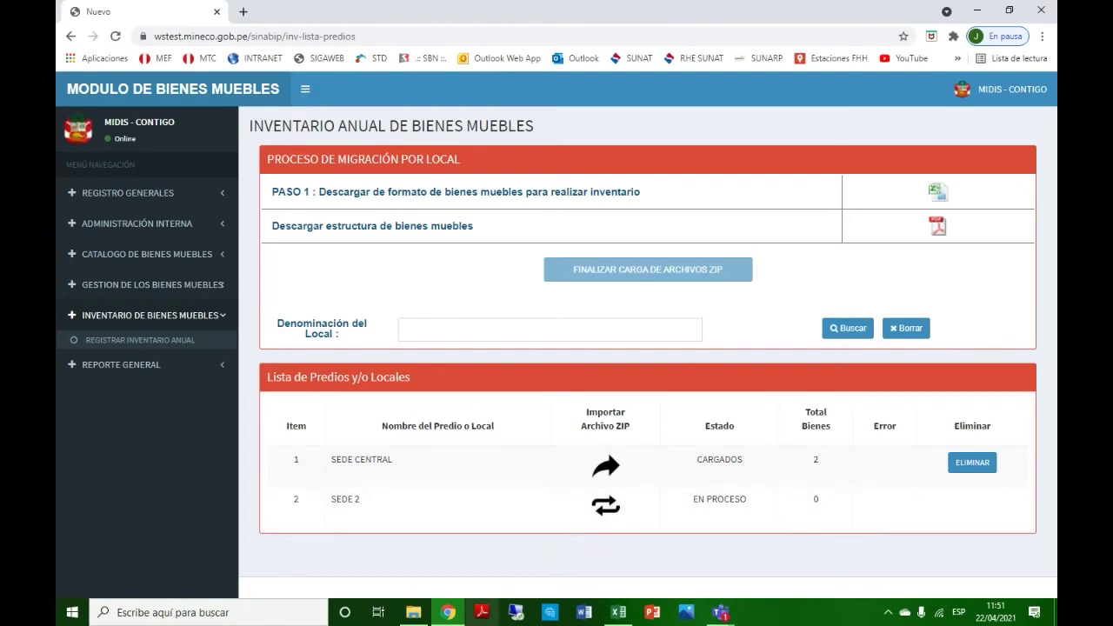
Switch to the inventory workbook, and from there to File Explorer to open ESTRUCTURA_FORMATO_INVENTARIO_2018 from the WEBINAR folder
left_click(618, 612)
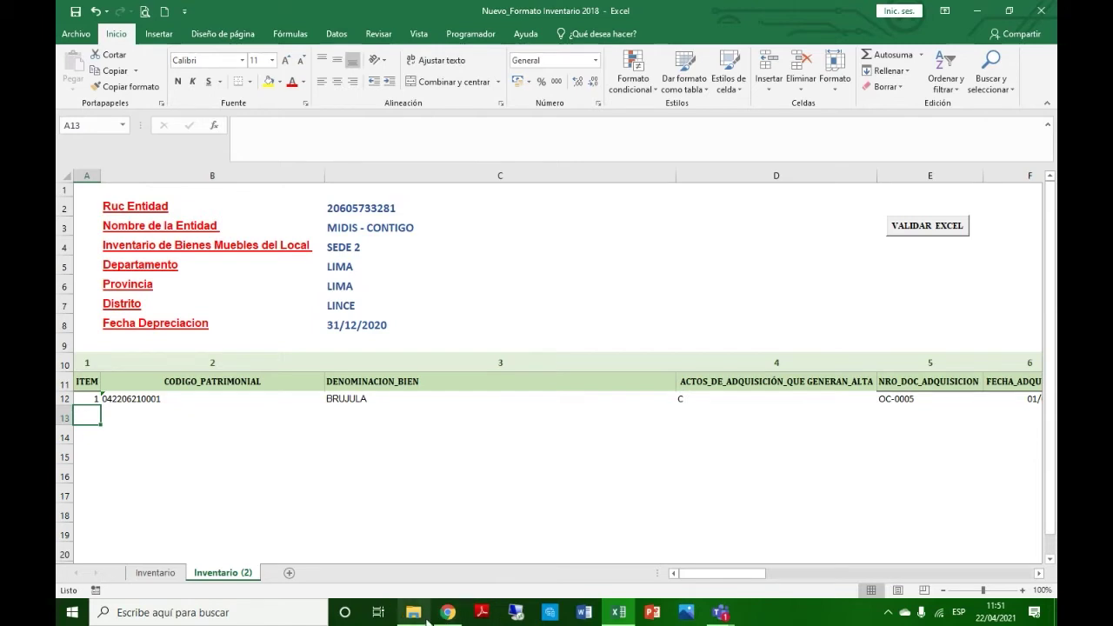
mouse_move(414, 616)
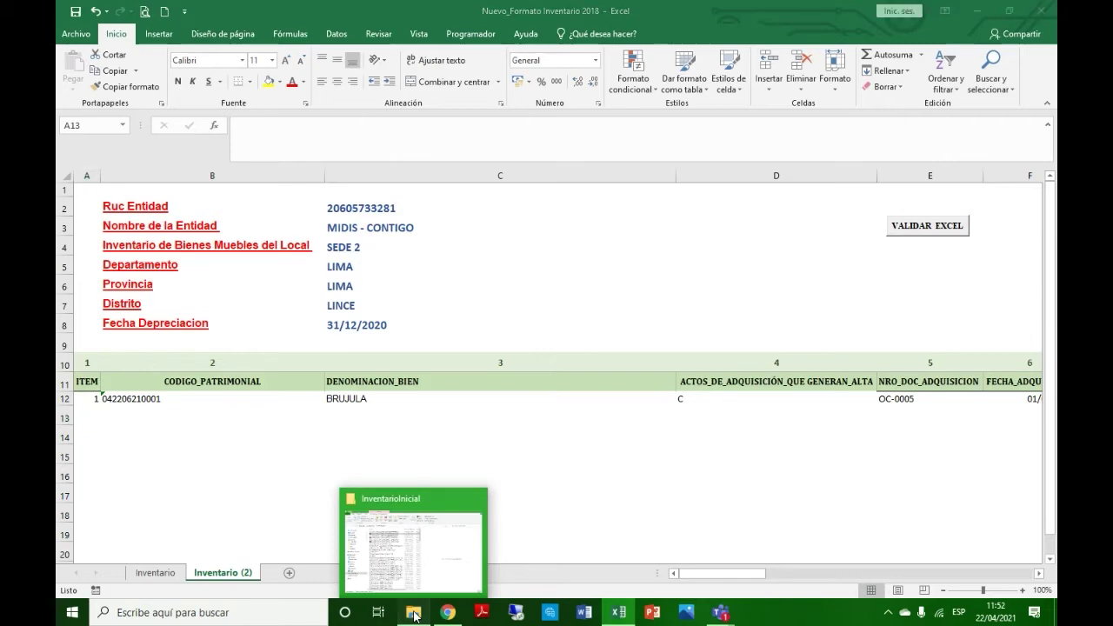
left_click(414, 614)
left_click(112, 278)
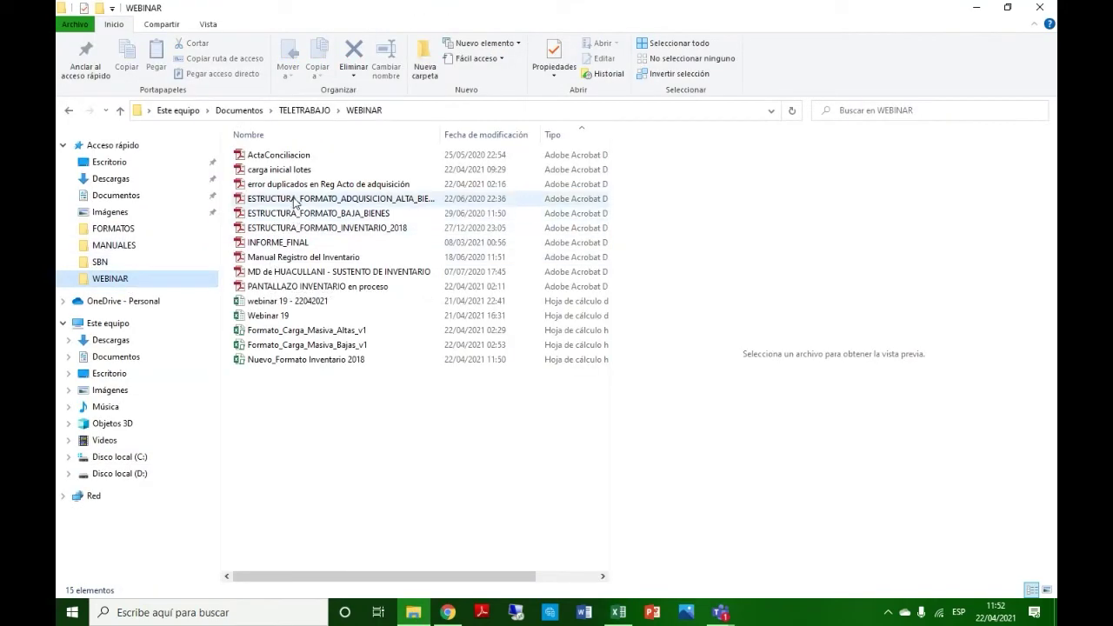
double_click(291, 227)
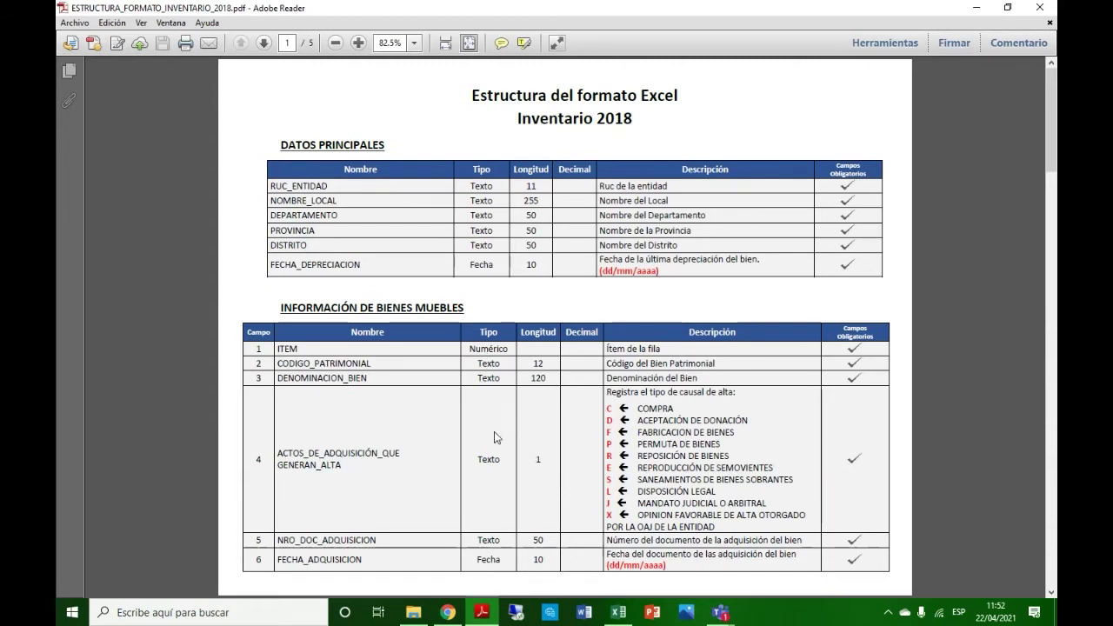
Examine the field structure across the PDF, mark the data type of CODIGO_PATRIMONIAL and close the document
scroll(581, 443, "down", 5)
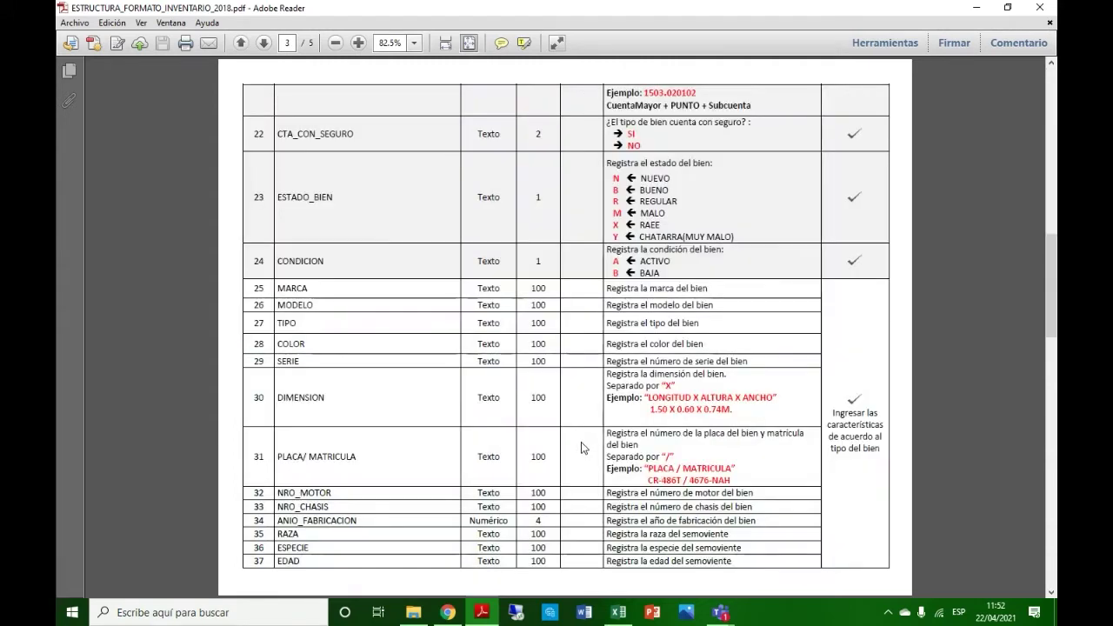
scroll(581, 442, "up", 5)
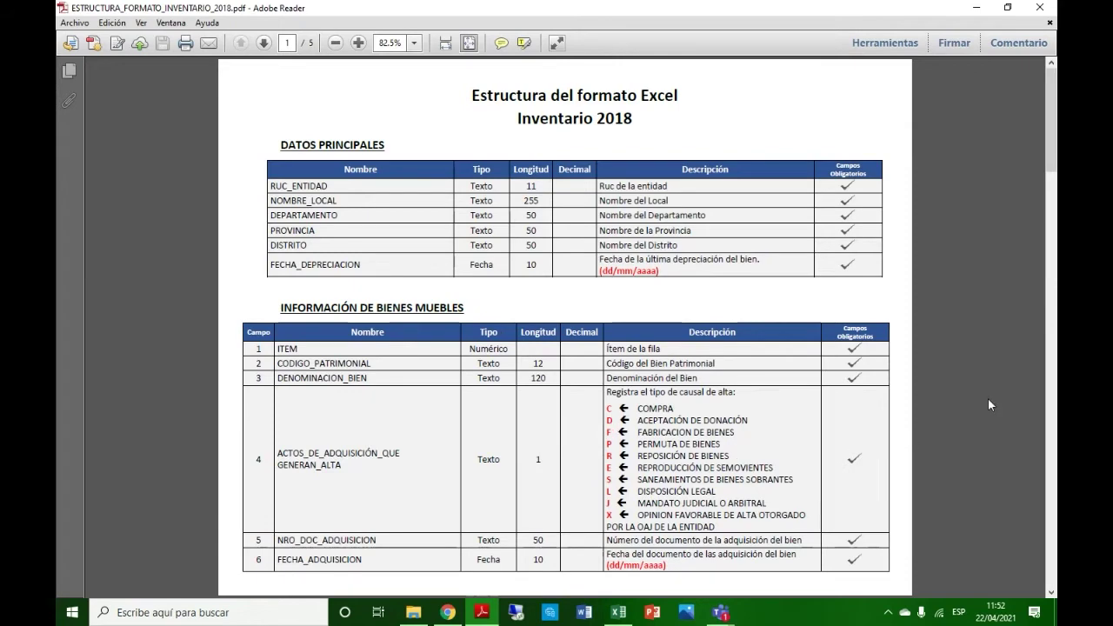
scroll(951, 419, "down", 20)
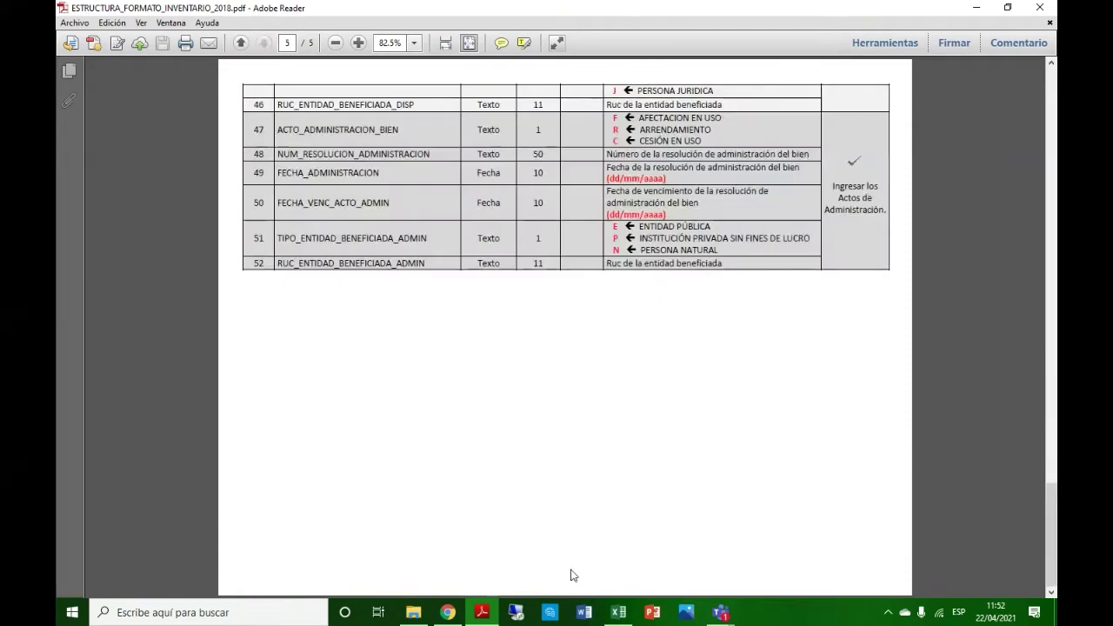
scroll(572, 548, "up", 10)
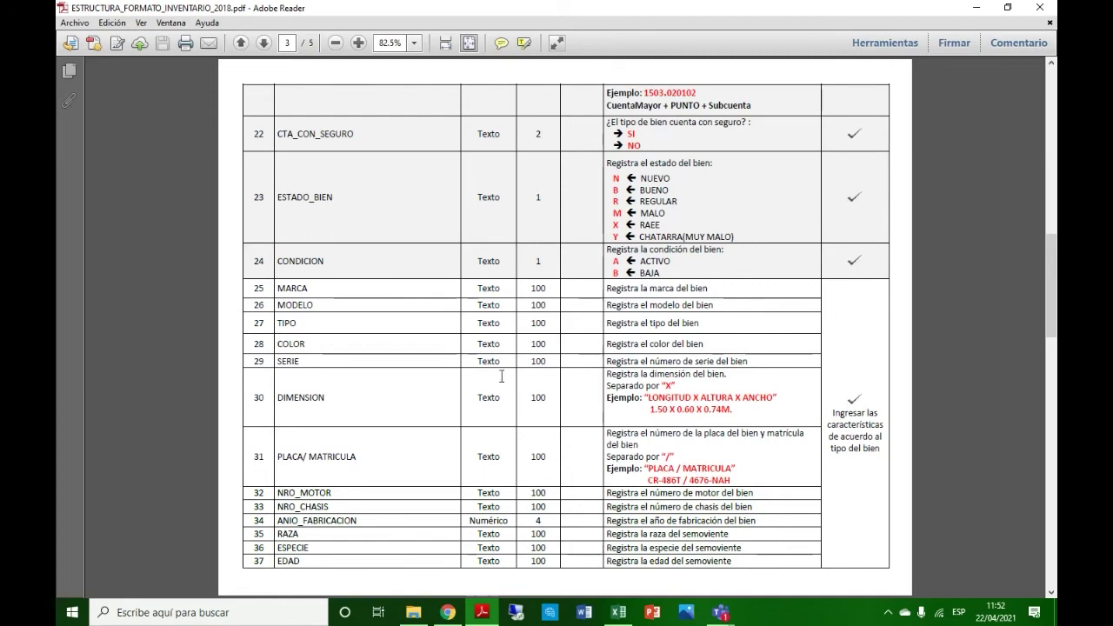
left_click_drag(1050, 287, 1051, 87)
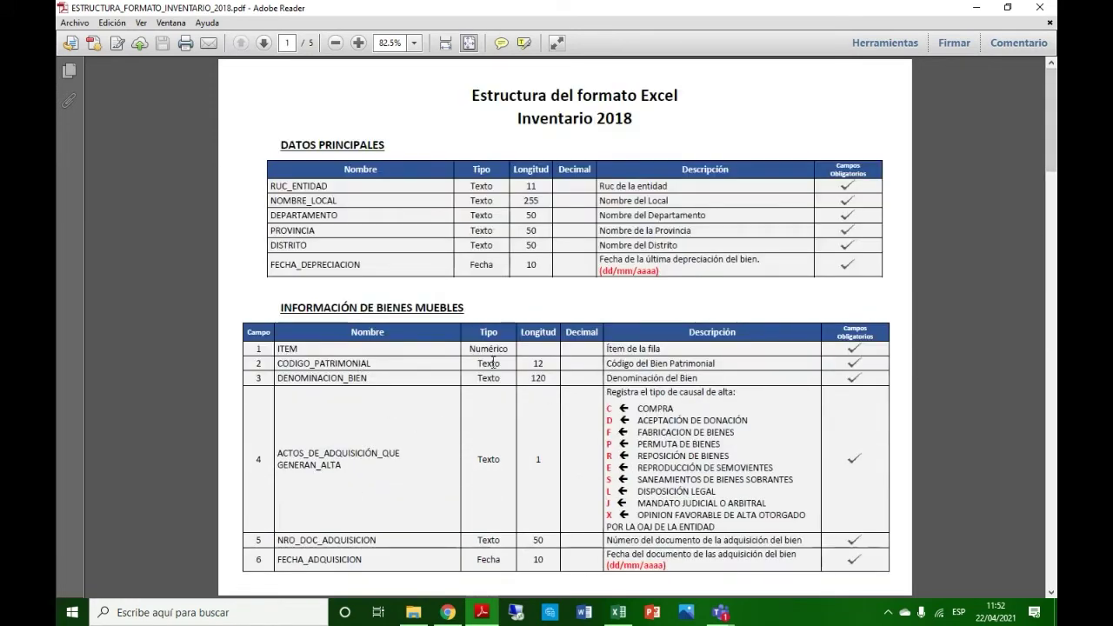
left_click_drag(476, 362, 503, 362)
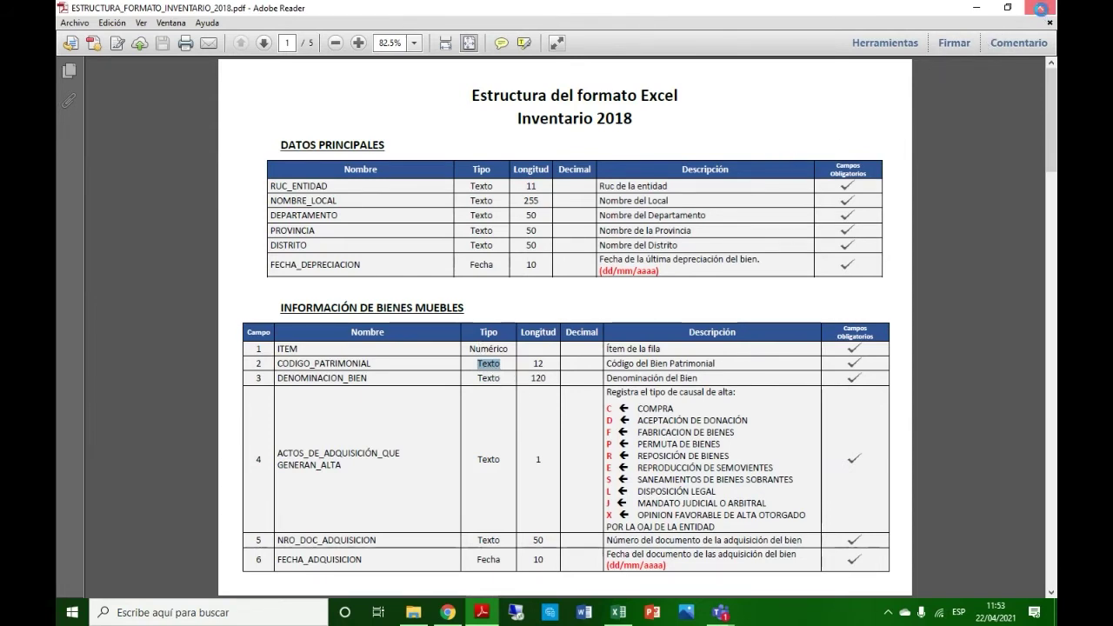
left_click(1041, 8)
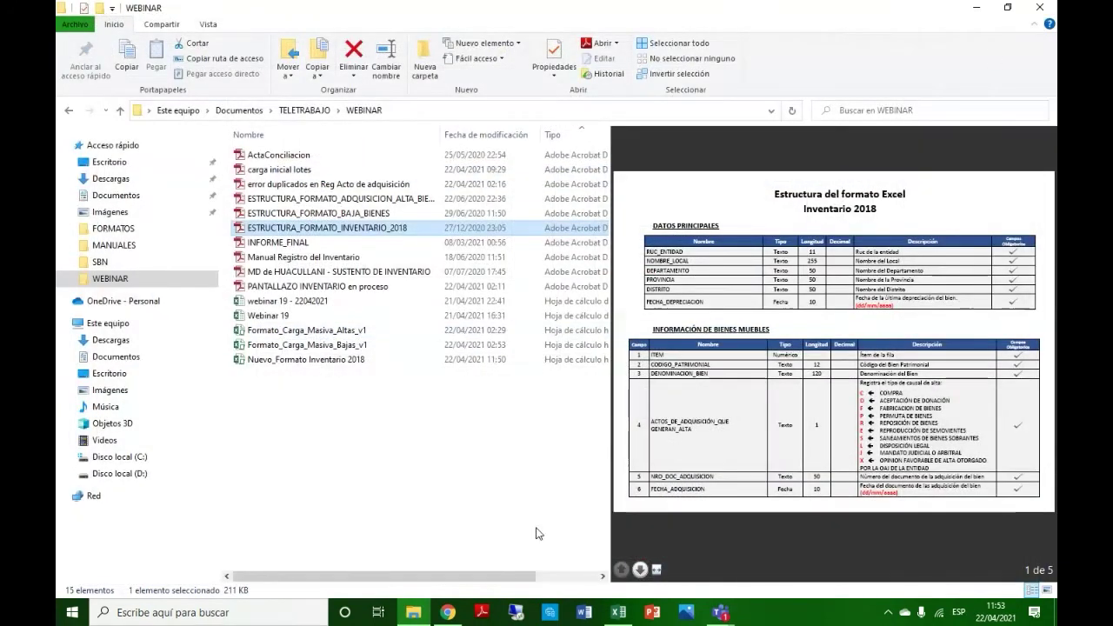
Return to the SINABIP module in Chrome and open the Catálogo Nacional page
left_click(447, 612)
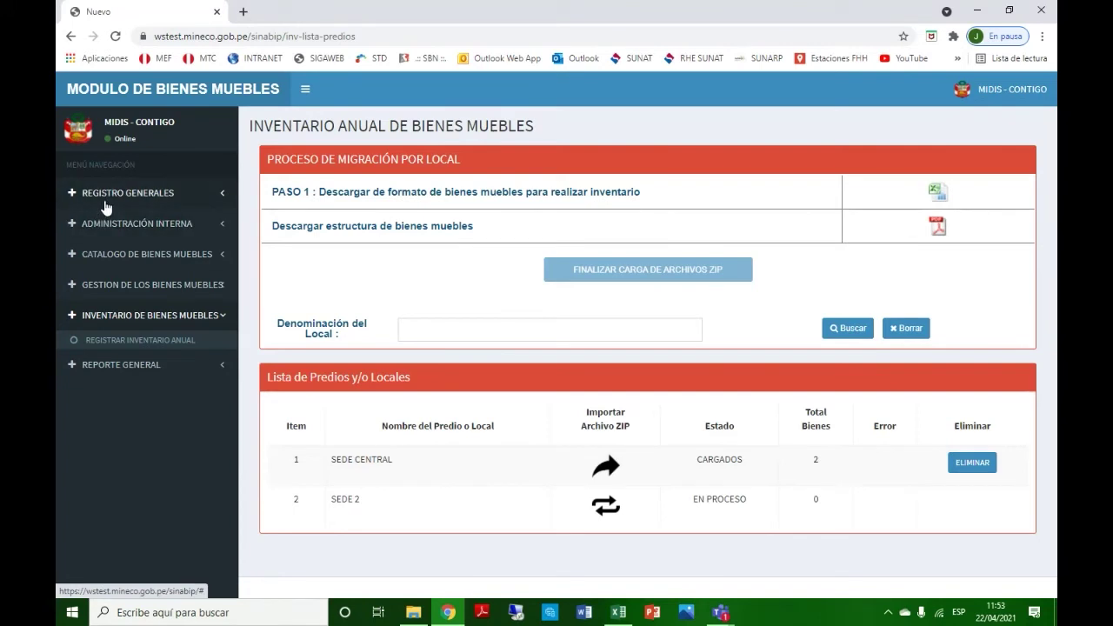
left_click(113, 254)
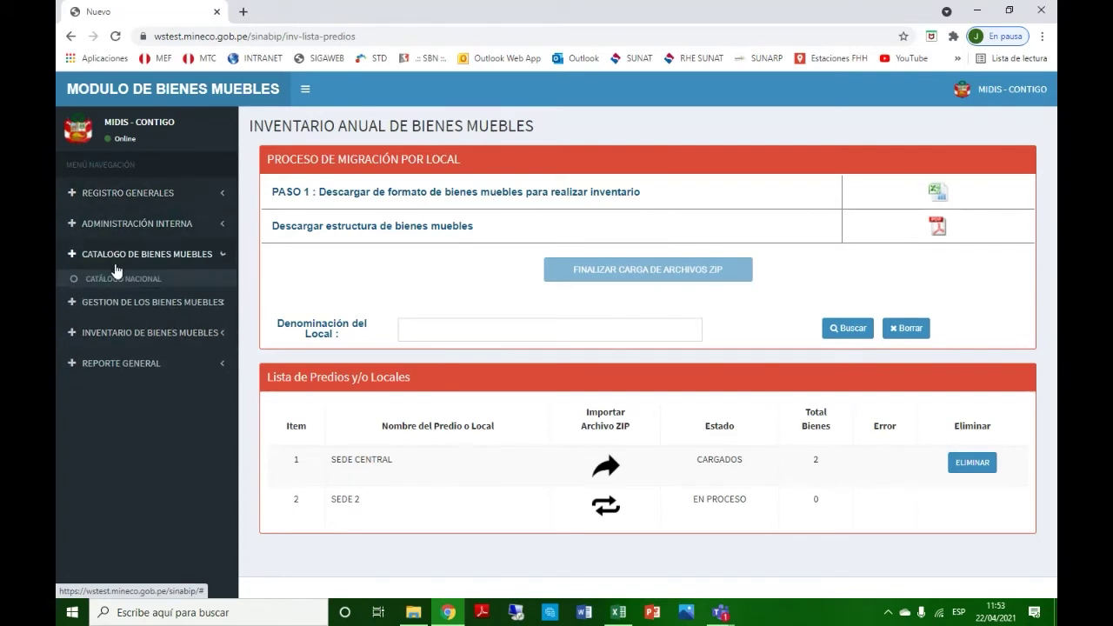
left_click(115, 304)
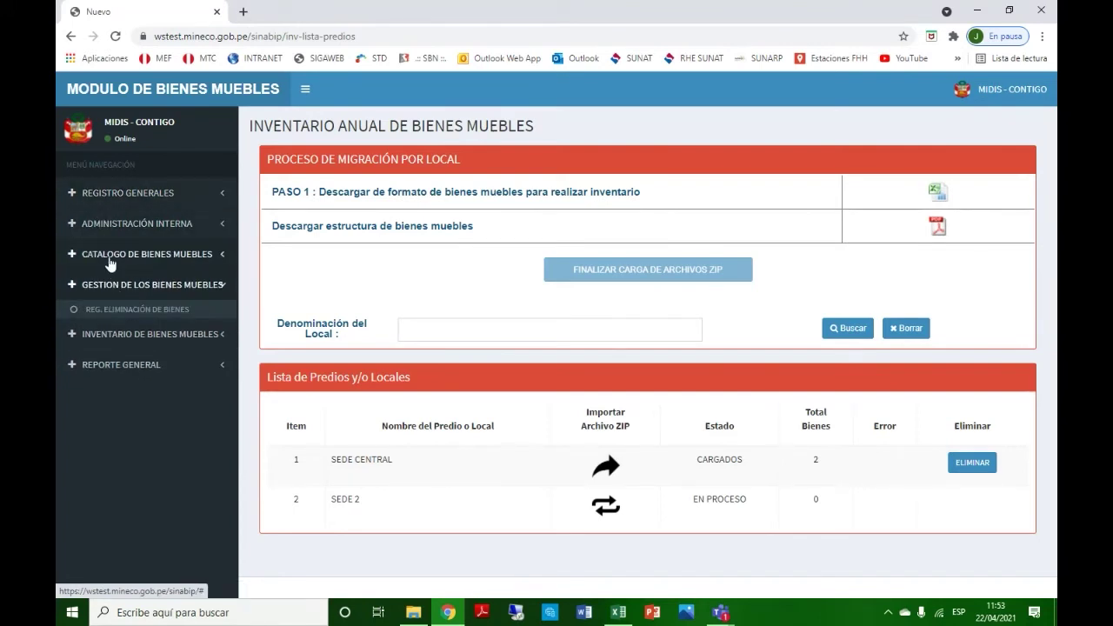
left_click(113, 254)
left_click(107, 279)
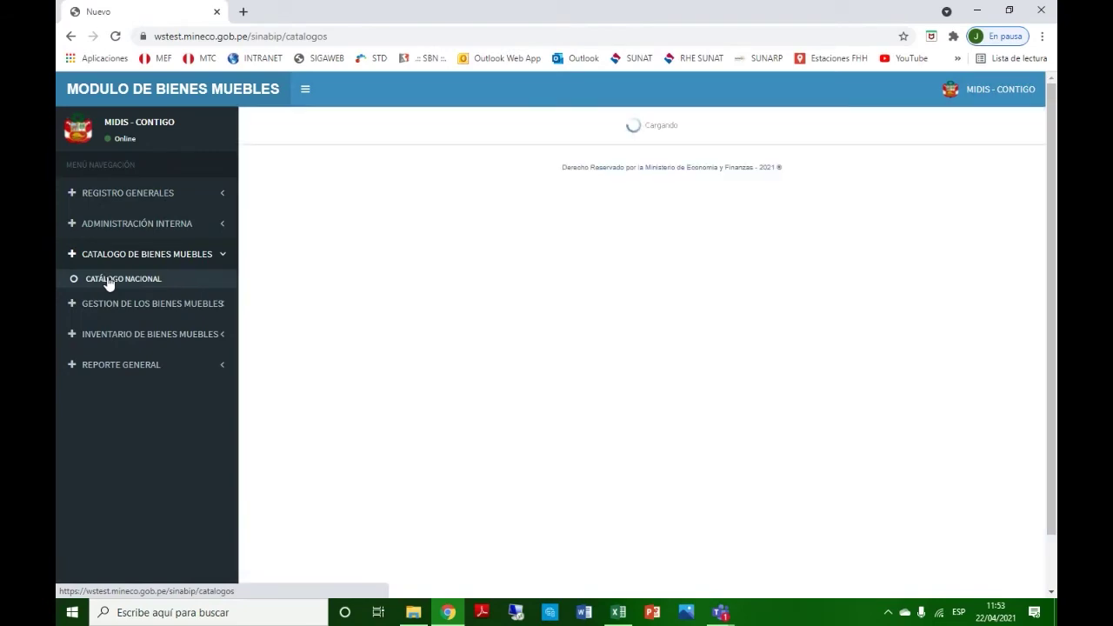
Open Registrar Inventario Anual and bring up its list of premises
left_click(108, 333)
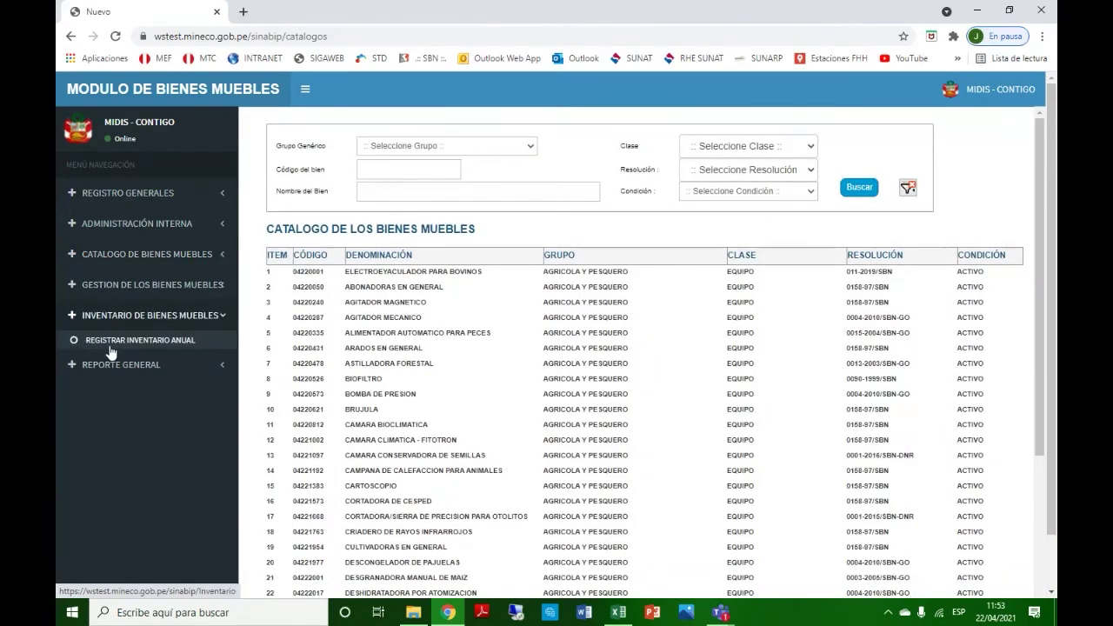
left_click(109, 344)
left_click(880, 237)
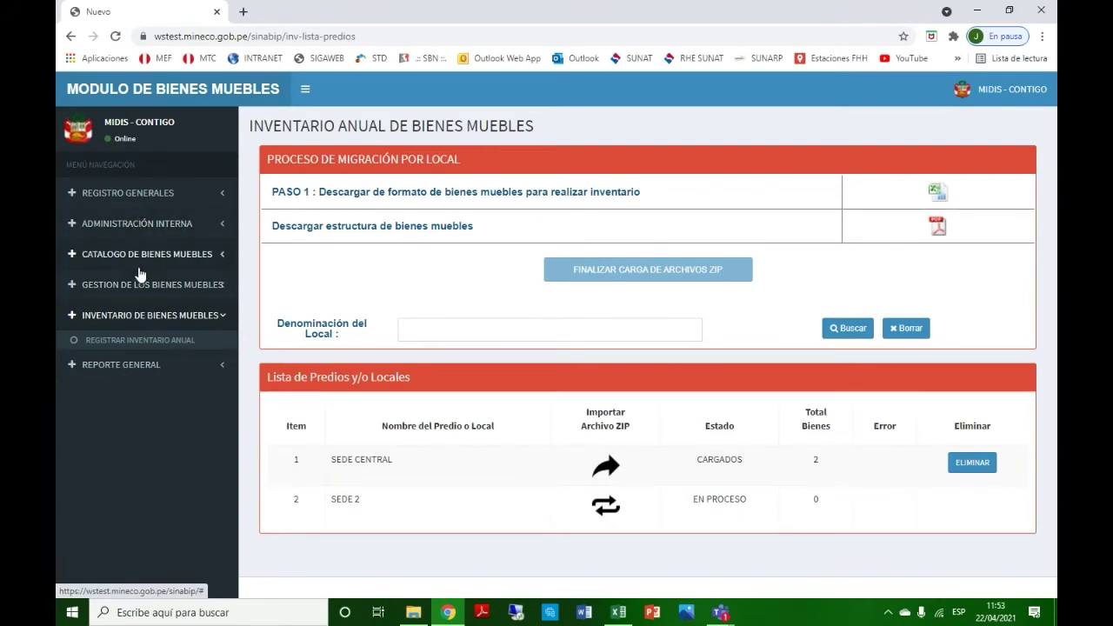
Open the Sedes y/o Locales query under Registro Generales to view the registered premises
left_click(141, 195)
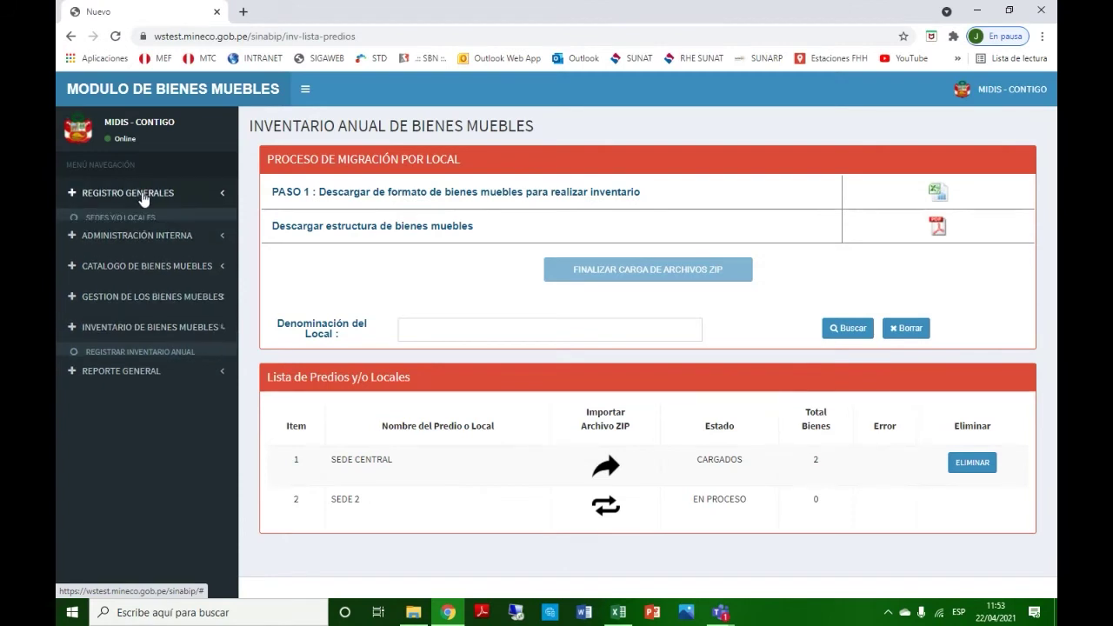
left_click(144, 198)
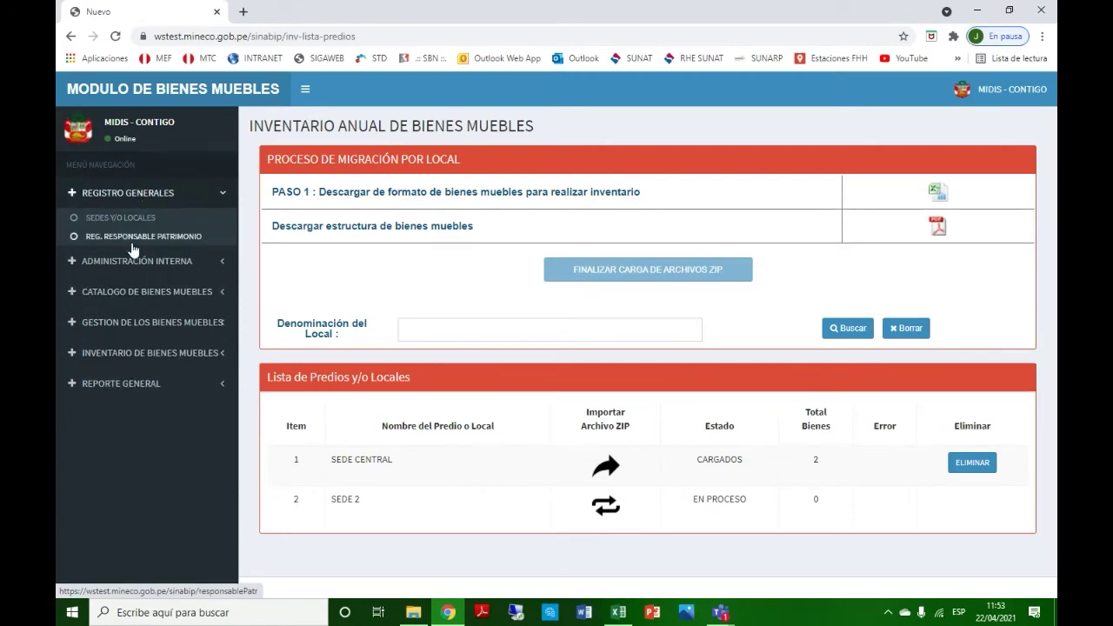
left_click(133, 218)
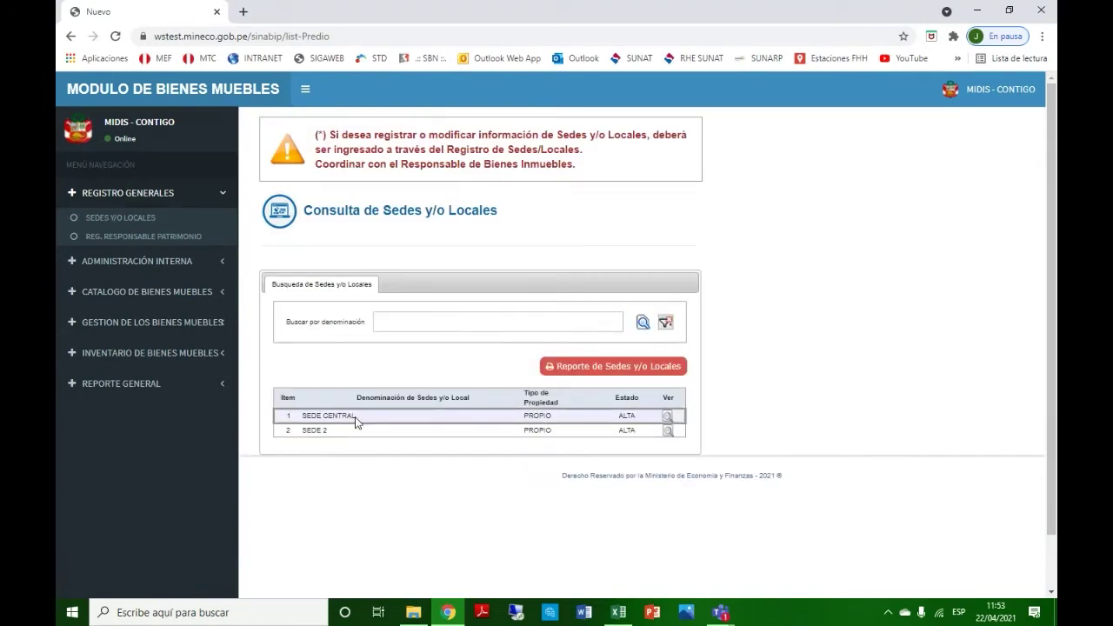
View the page for registering the patrimonial control manager and the Actualizar Depreciación page
left_click(138, 236)
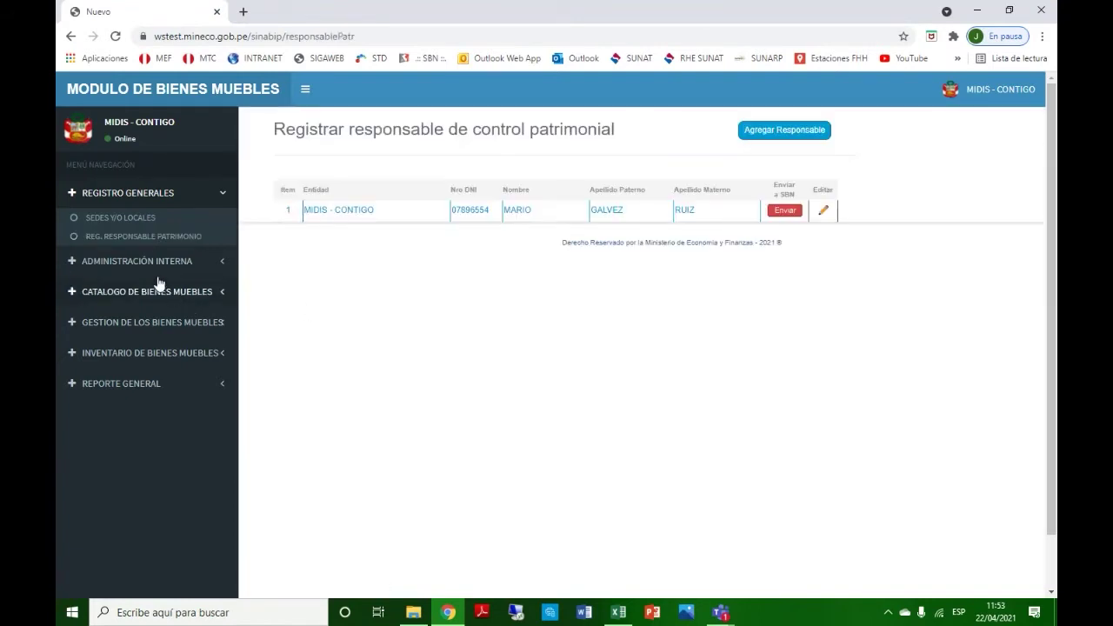
left_click(138, 263)
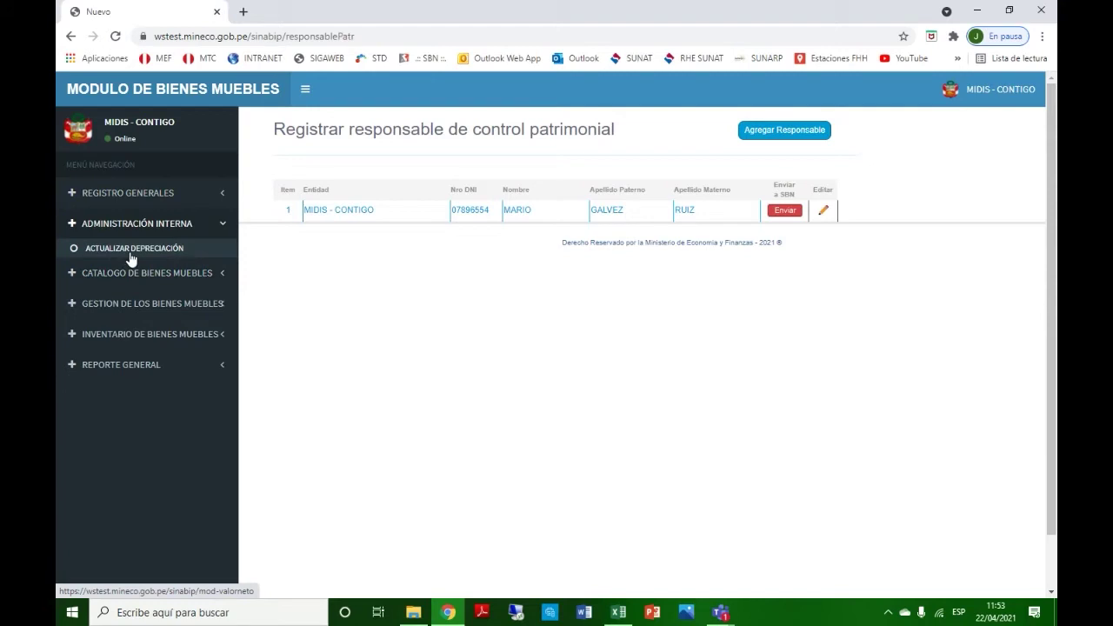
left_click(130, 252)
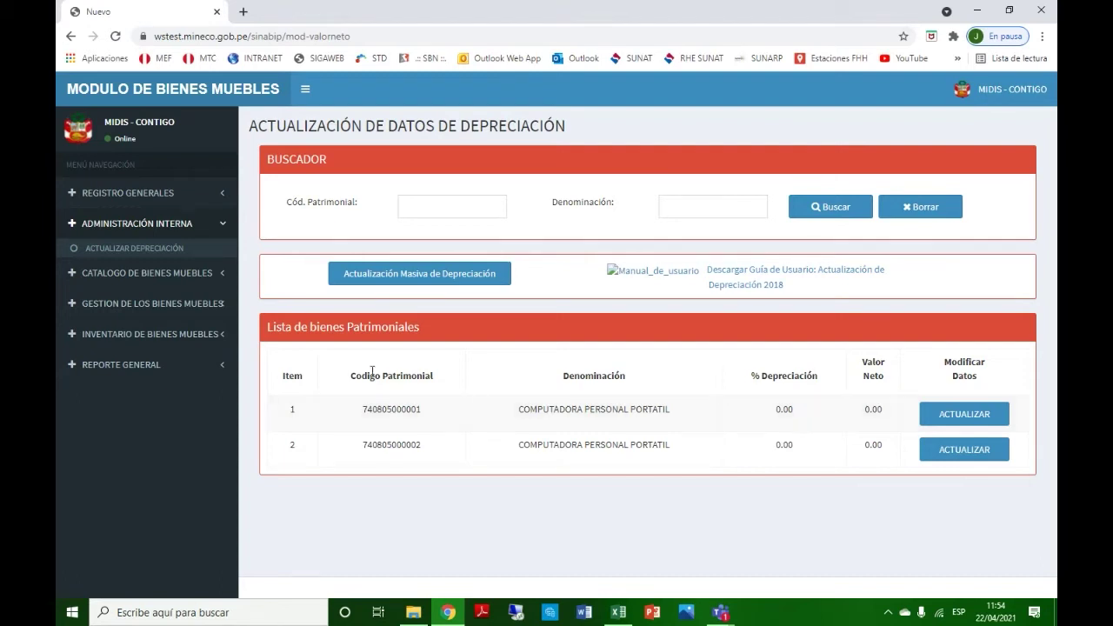
Open the Catálogo Nacional and look through the listed movable goods, their codes, groups and conditions
left_click(136, 284)
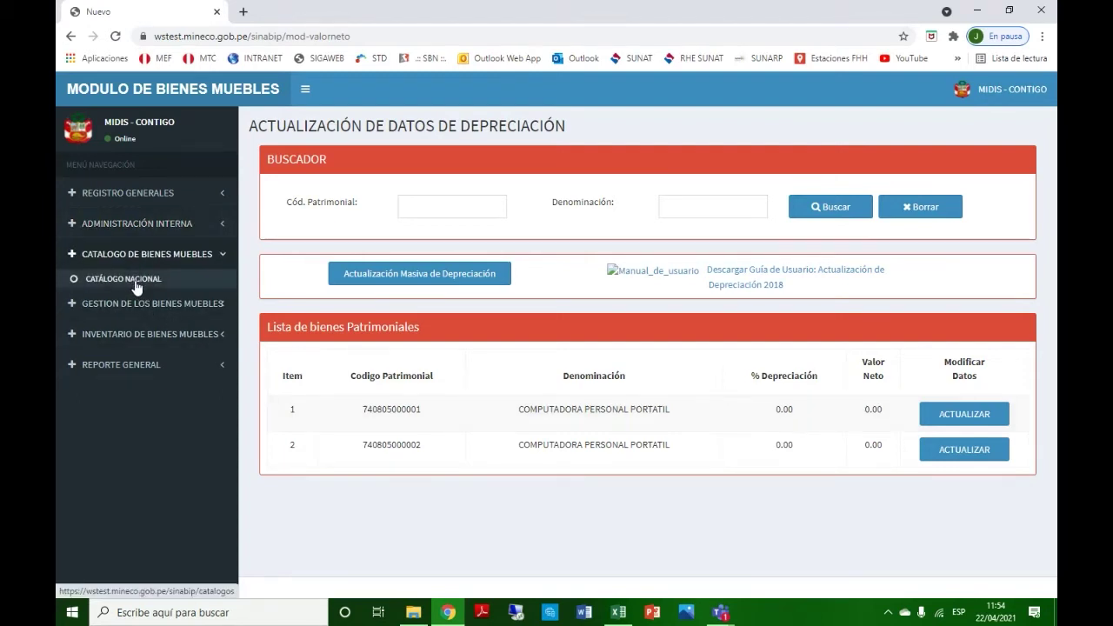
left_click(137, 279)
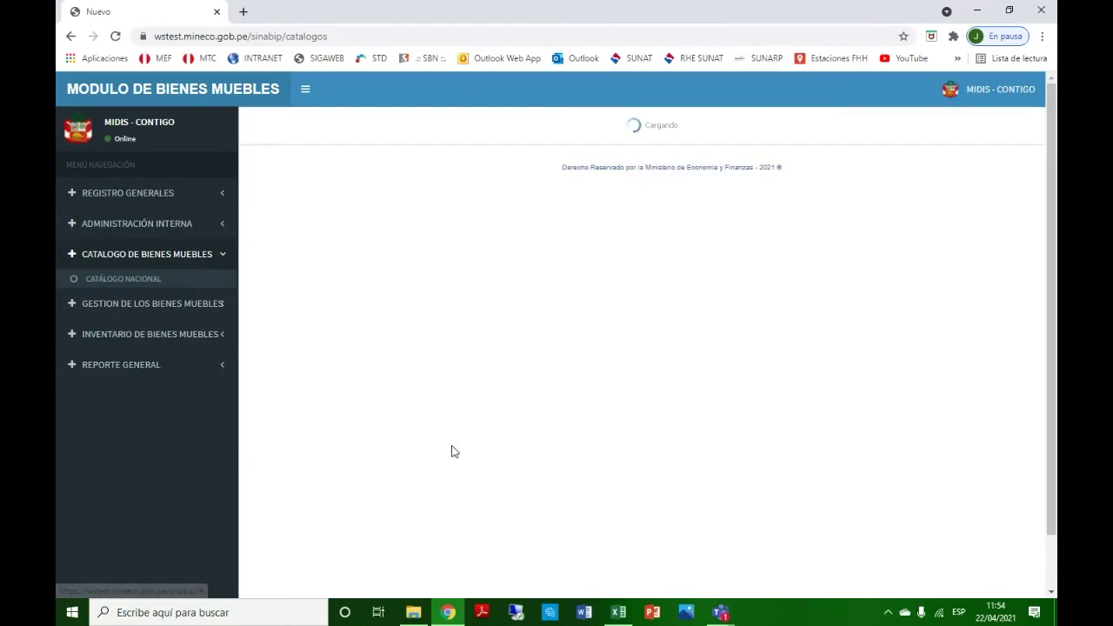
scroll(584, 470, "down", 3)
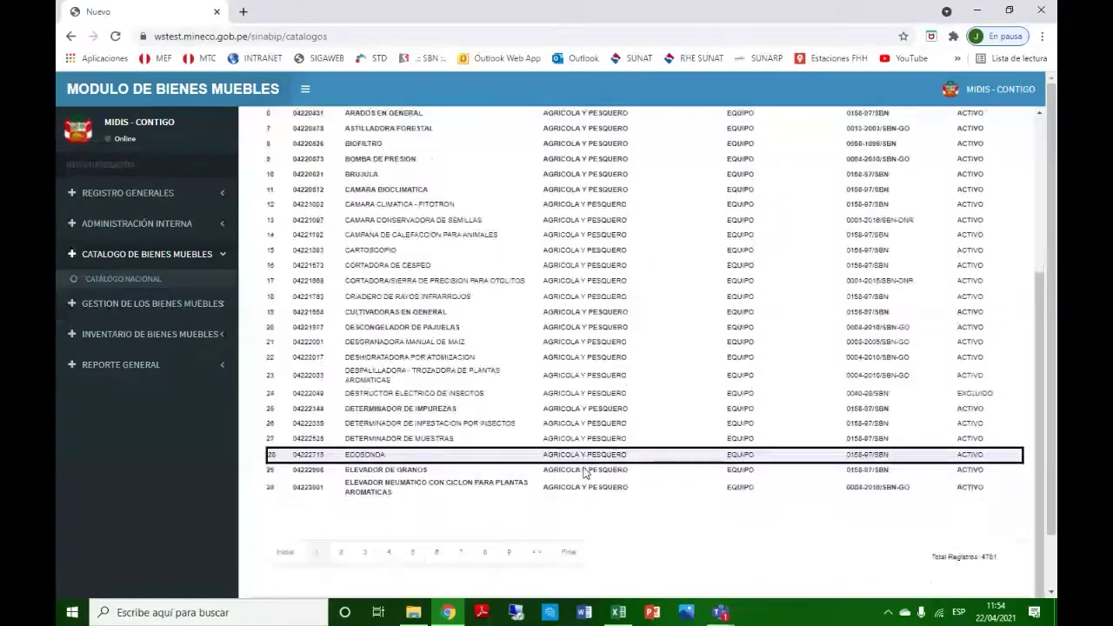
scroll(584, 469, "up", 3)
scroll(522, 443, "down", 1)
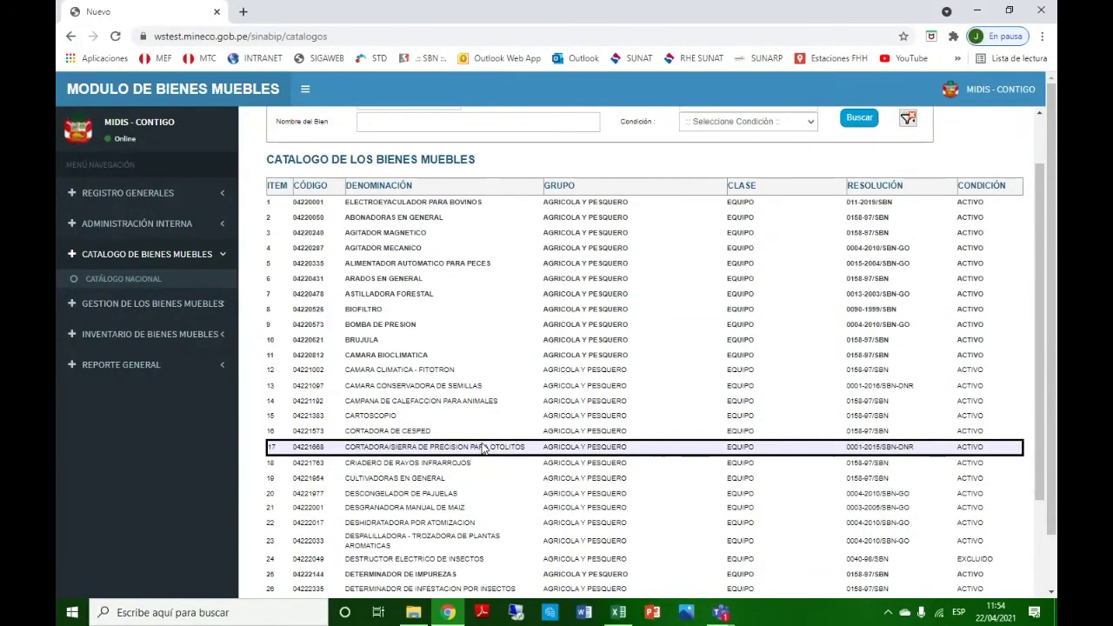
scroll(482, 448, "down", 1)
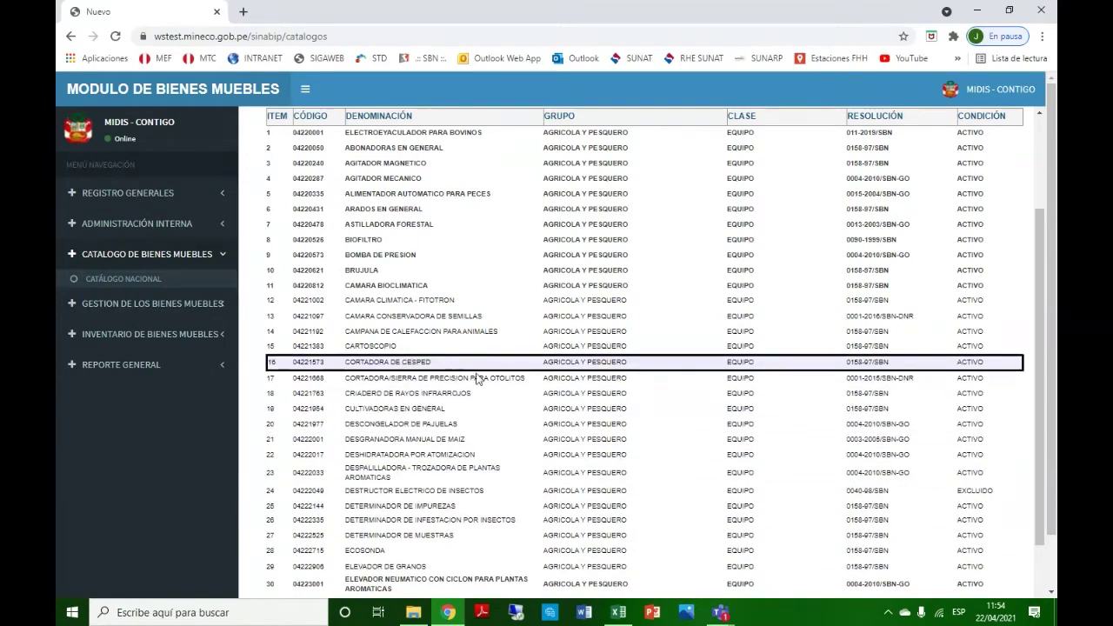
Open Reg. Eliminación de Bienes and display the bulk elimination form with its steps
left_click(131, 304)
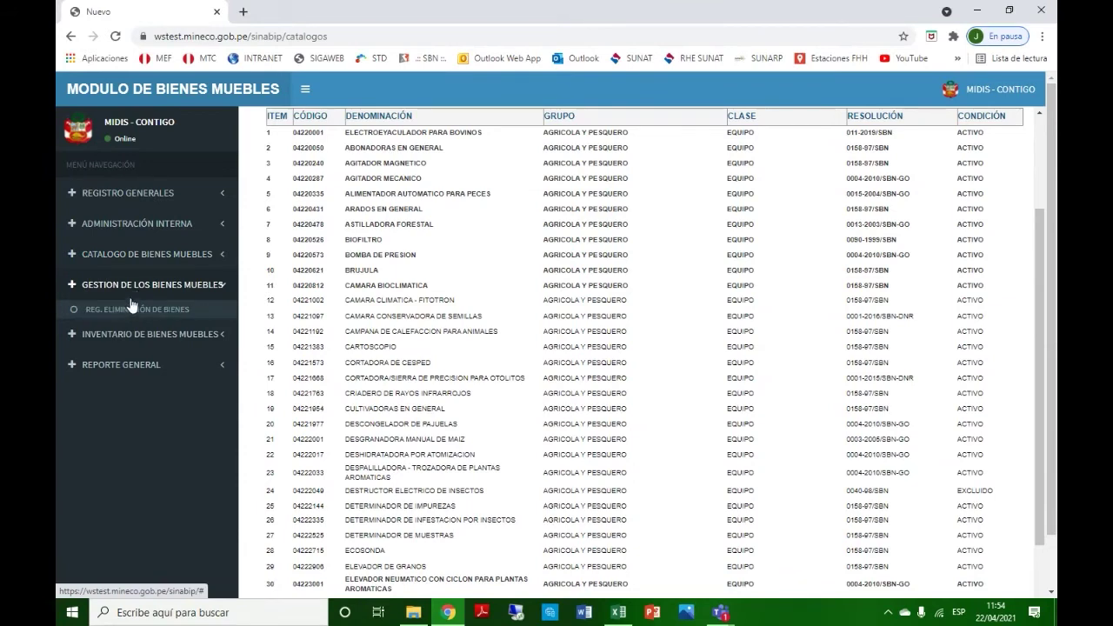
left_click(130, 307)
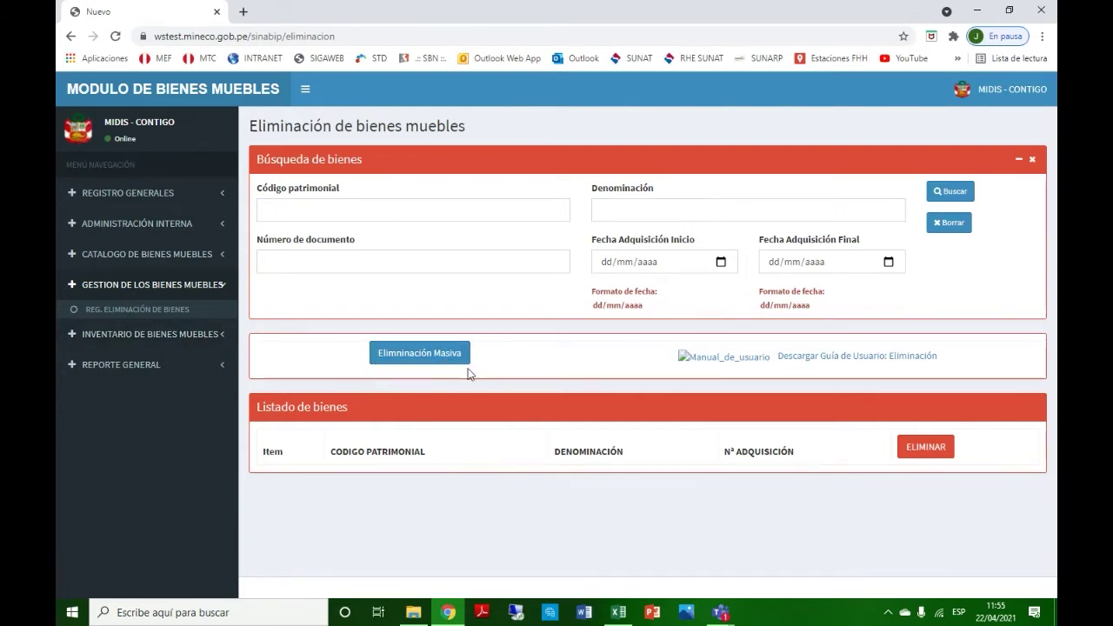
left_click(430, 365)
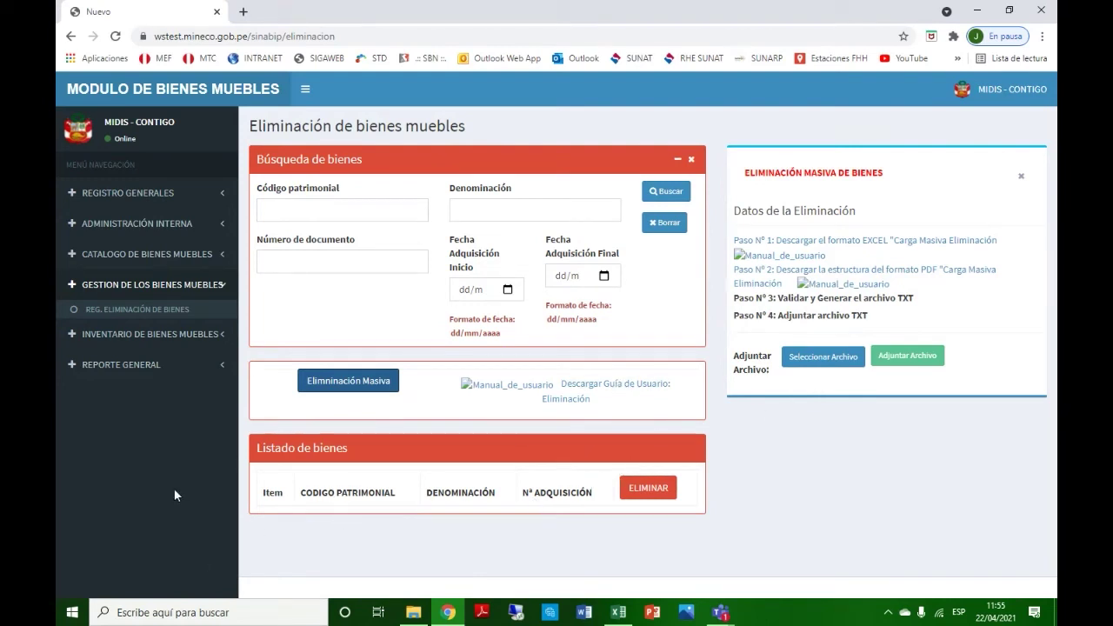
Open the Est. Situacional de los Bienes report under Reporte General and view its Situación Actual PDF report
left_click(152, 334)
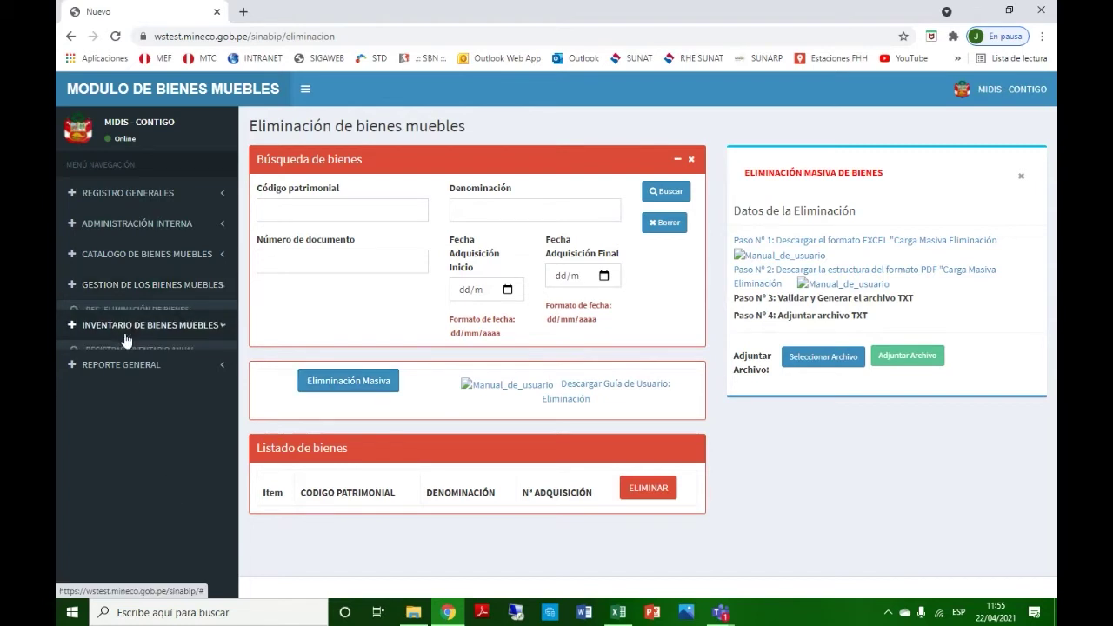
left_click(113, 366)
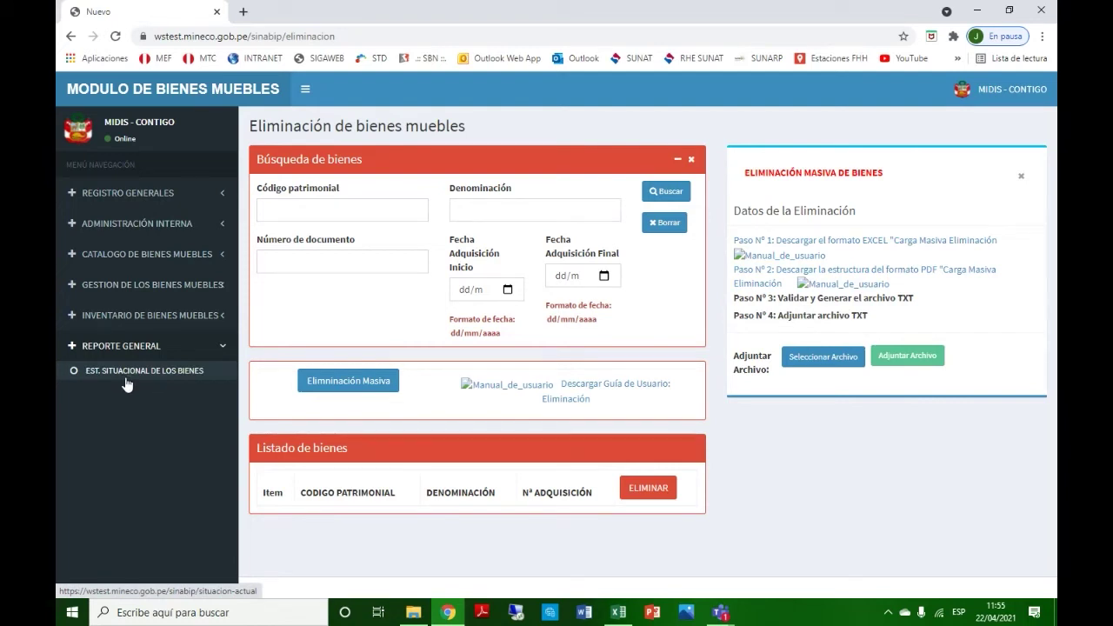
left_click(125, 372)
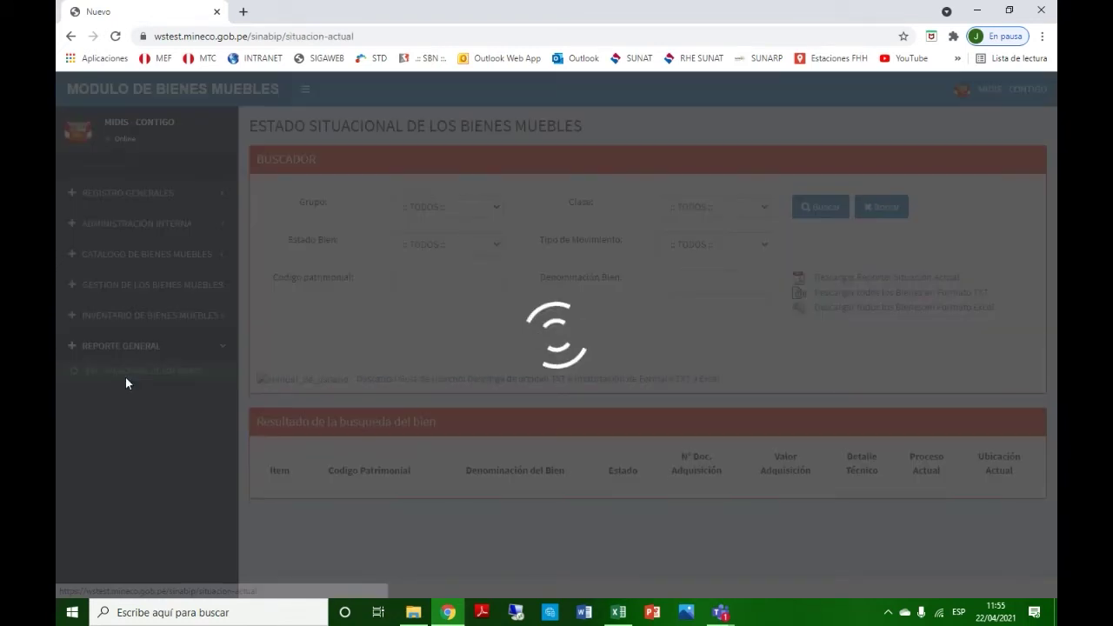
scroll(434, 477, "down", 1)
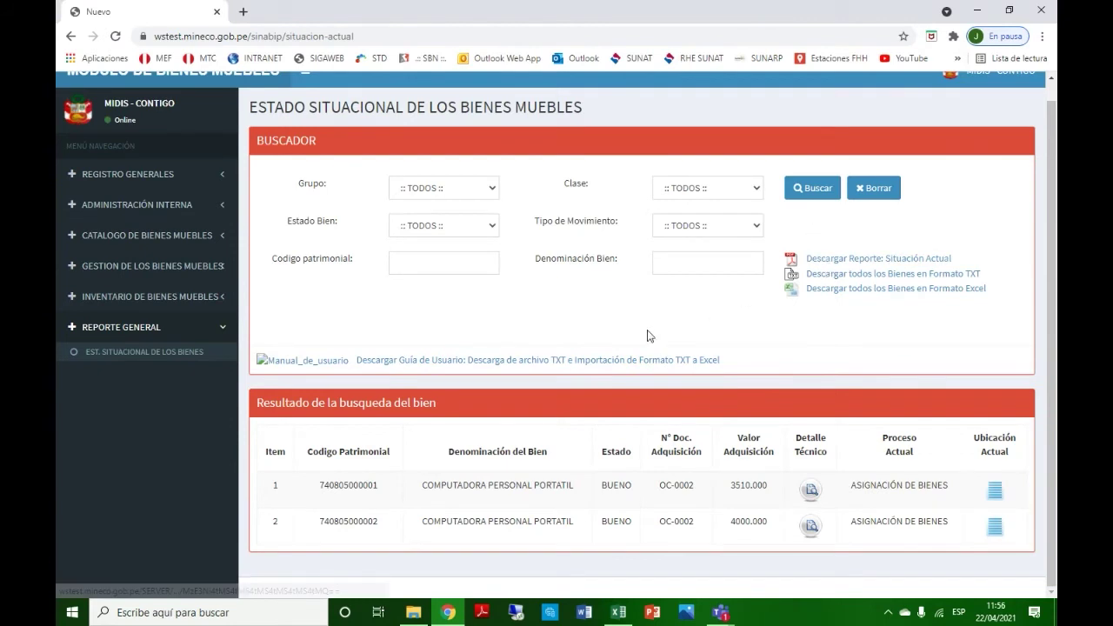
left_click(824, 259)
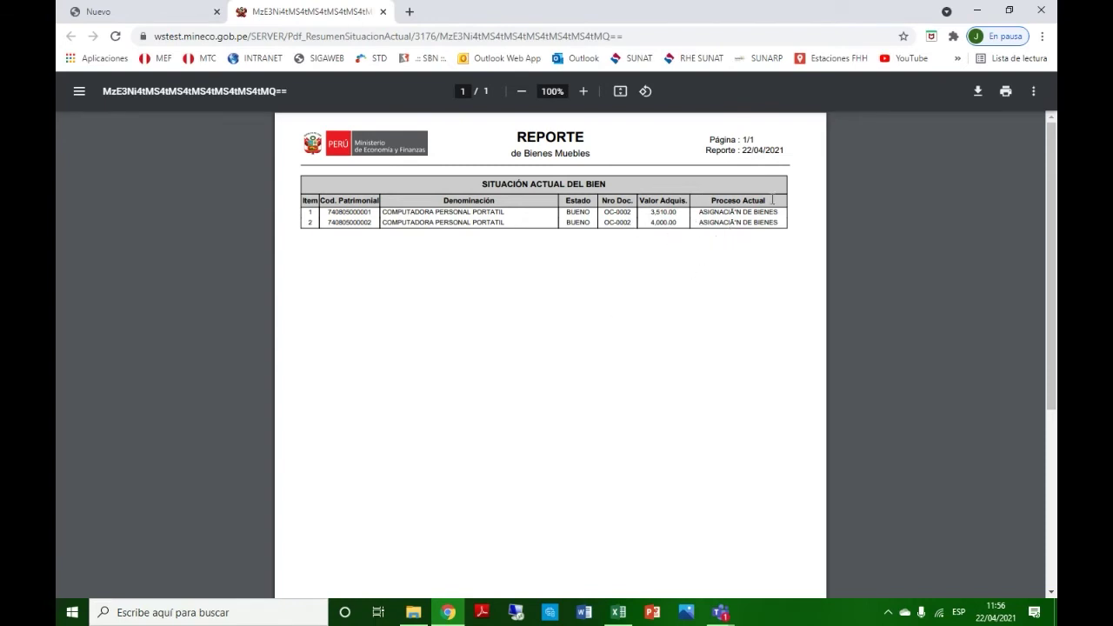
left_click(382, 11)
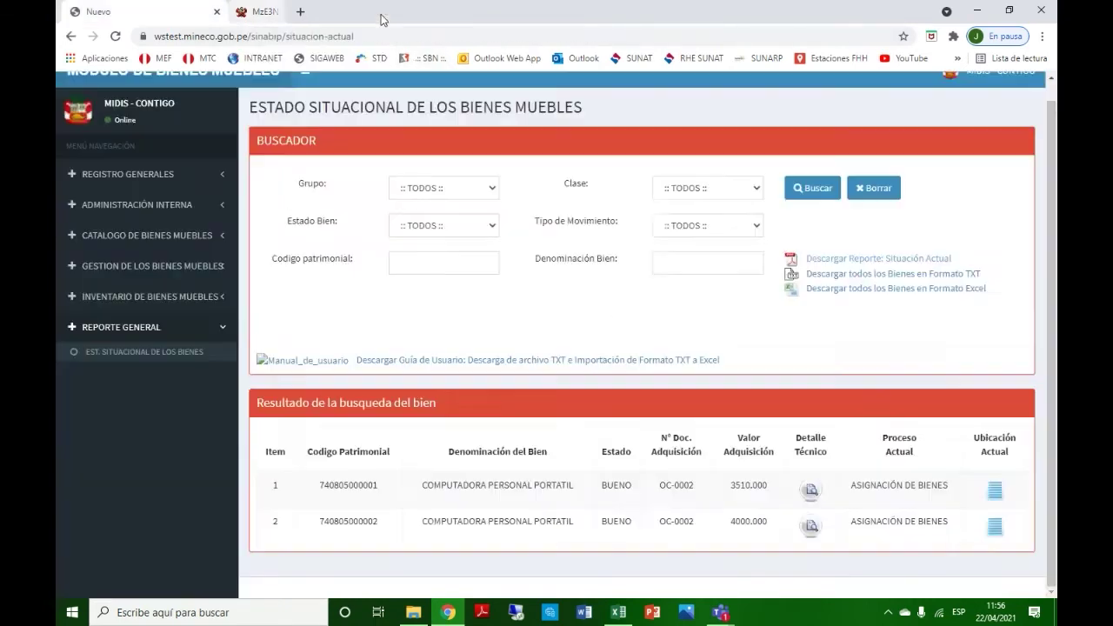
Open Inventario 2020 under Registrar Inventario Anual and view the in-process upload details for SEDE 2
left_click(113, 300)
left_click(109, 337)
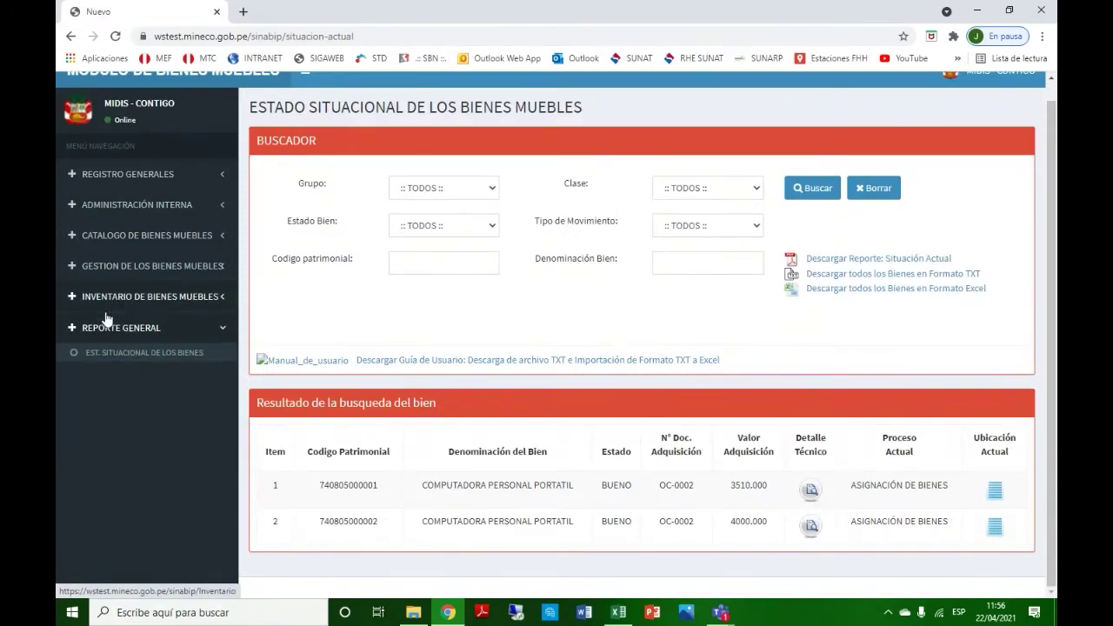
left_click(107, 304)
left_click(126, 320)
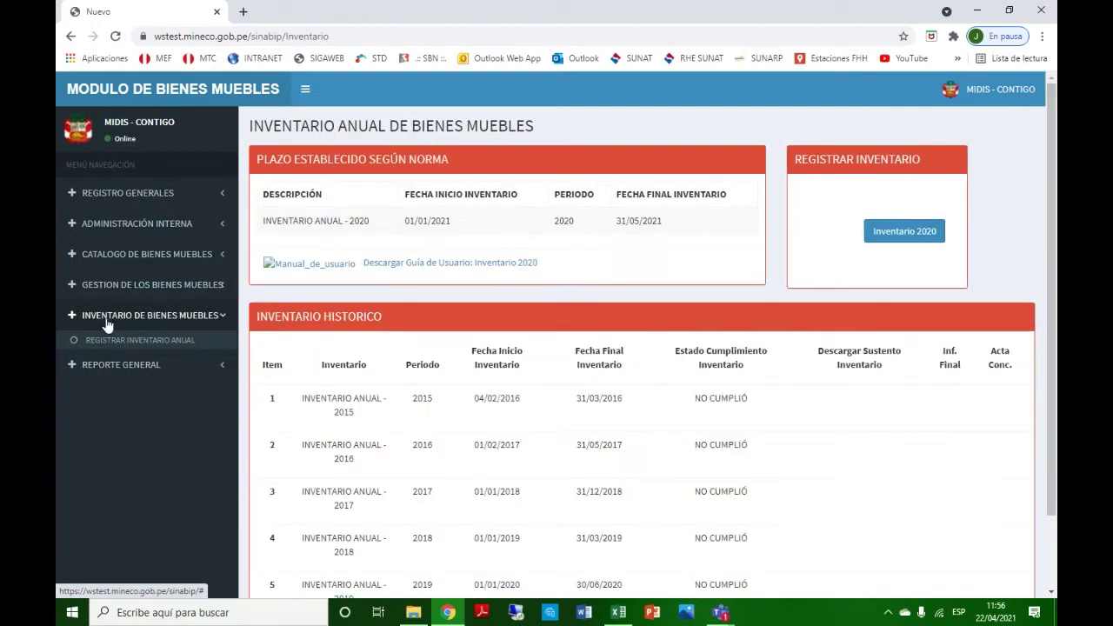
left_click(894, 236)
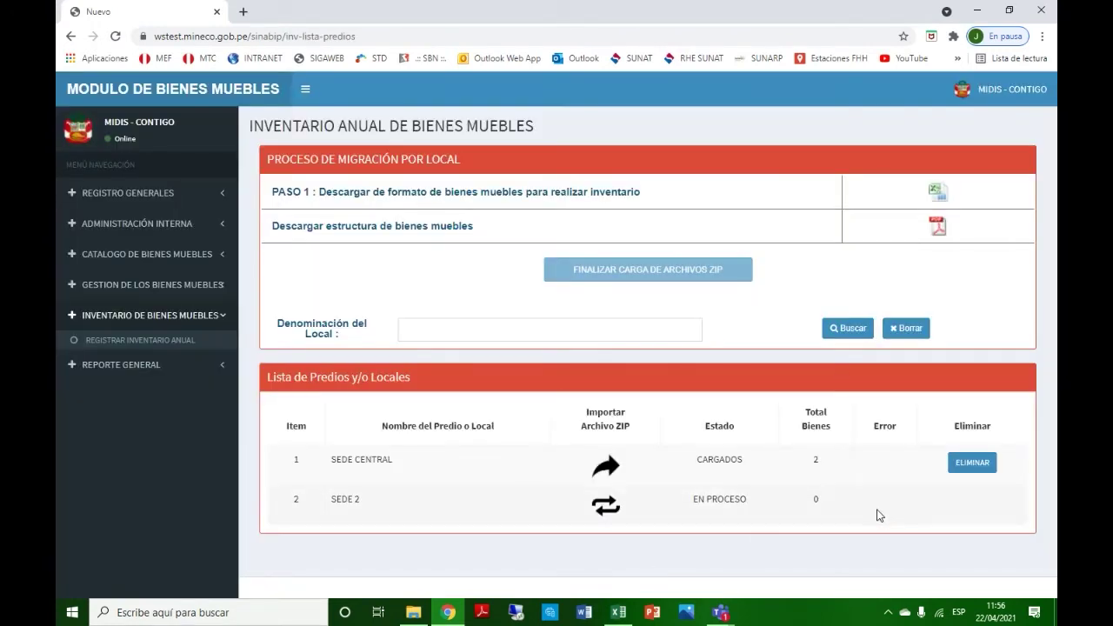
left_click(609, 508)
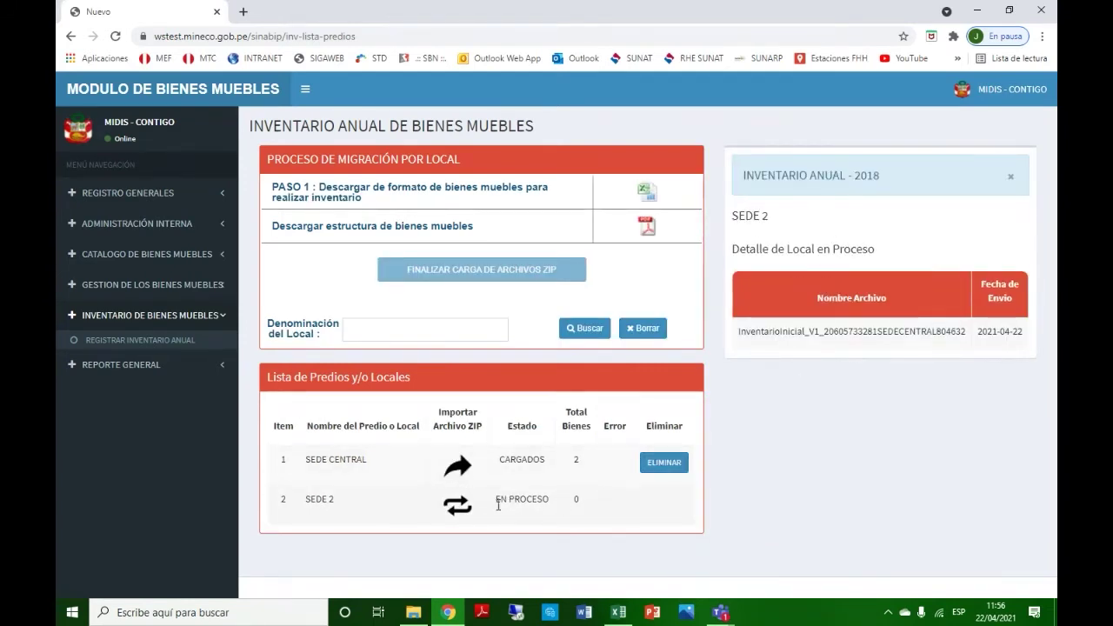
Revisit the Catálogo Nacional list and the Reg. Eliminación de Bienes page
left_click(135, 296)
left_click(135, 254)
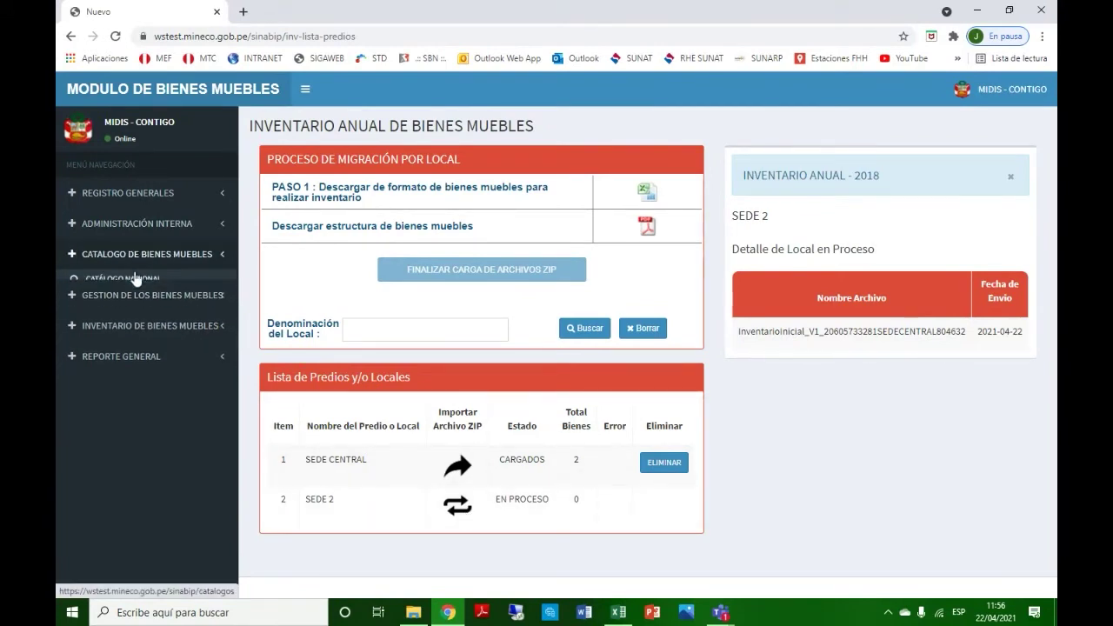
left_click(130, 254)
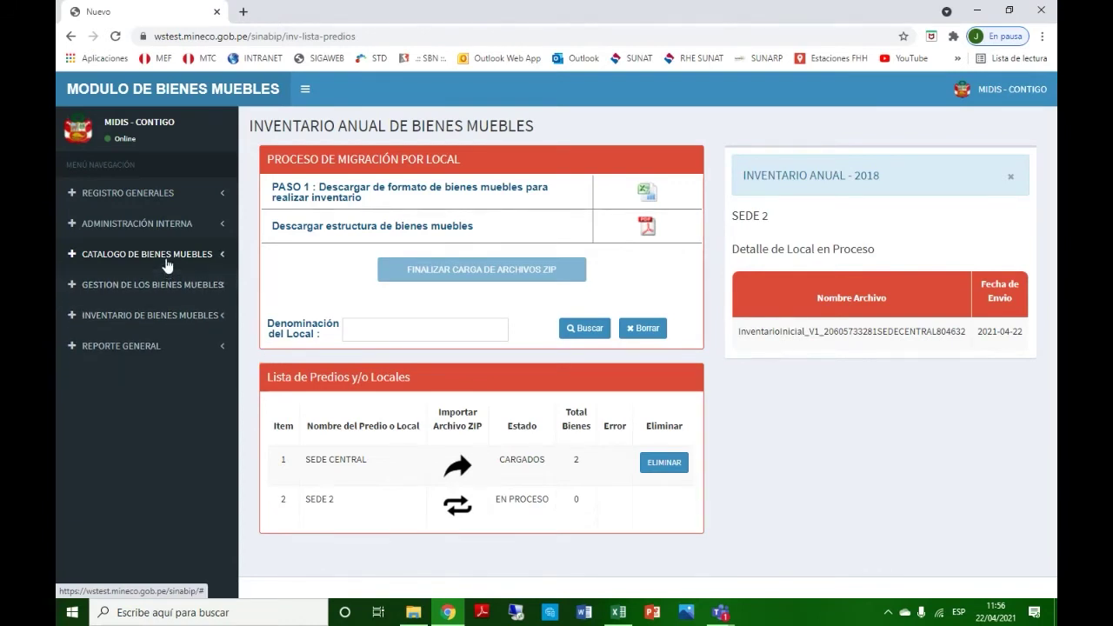
left_click(148, 281)
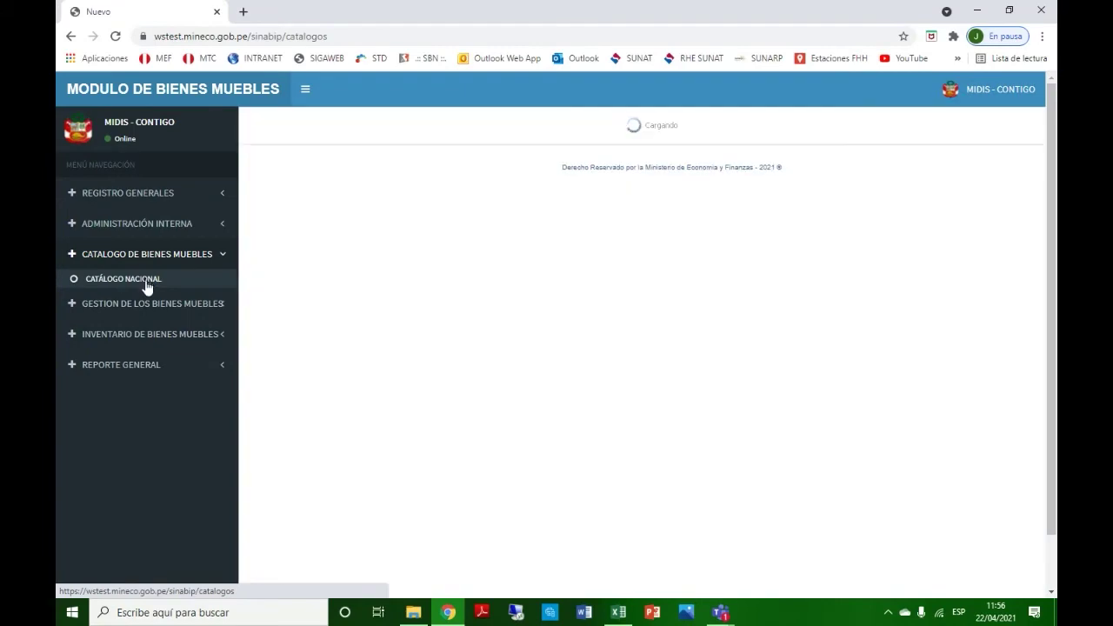
left_click(143, 309)
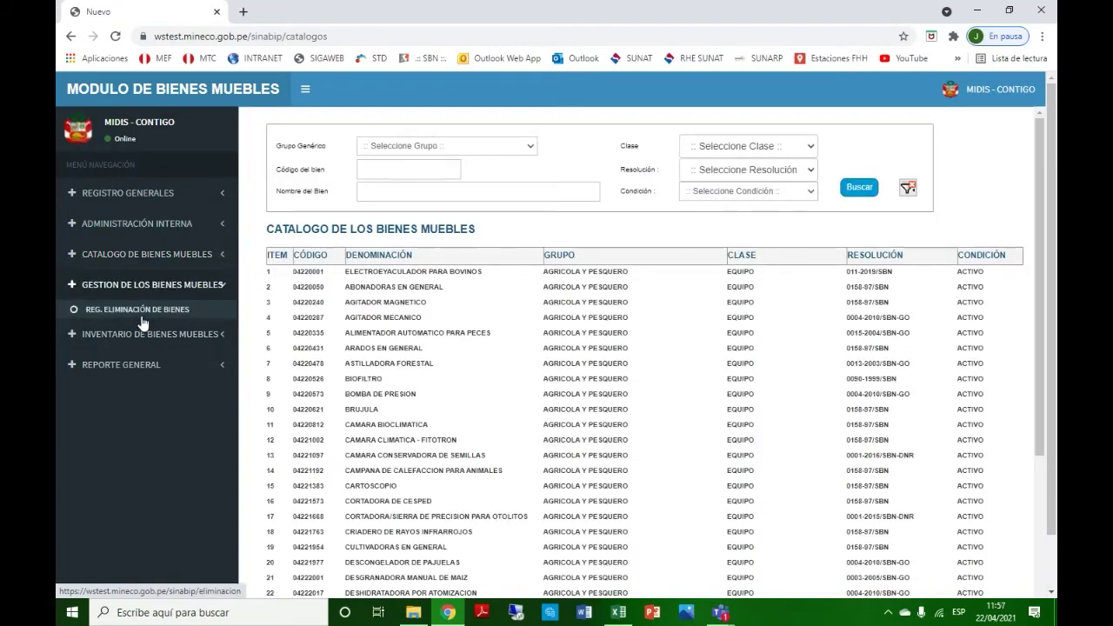
left_click(144, 313)
Return to the annual inventory page and display the premises list for Inventario 2020
left_click(143, 332)
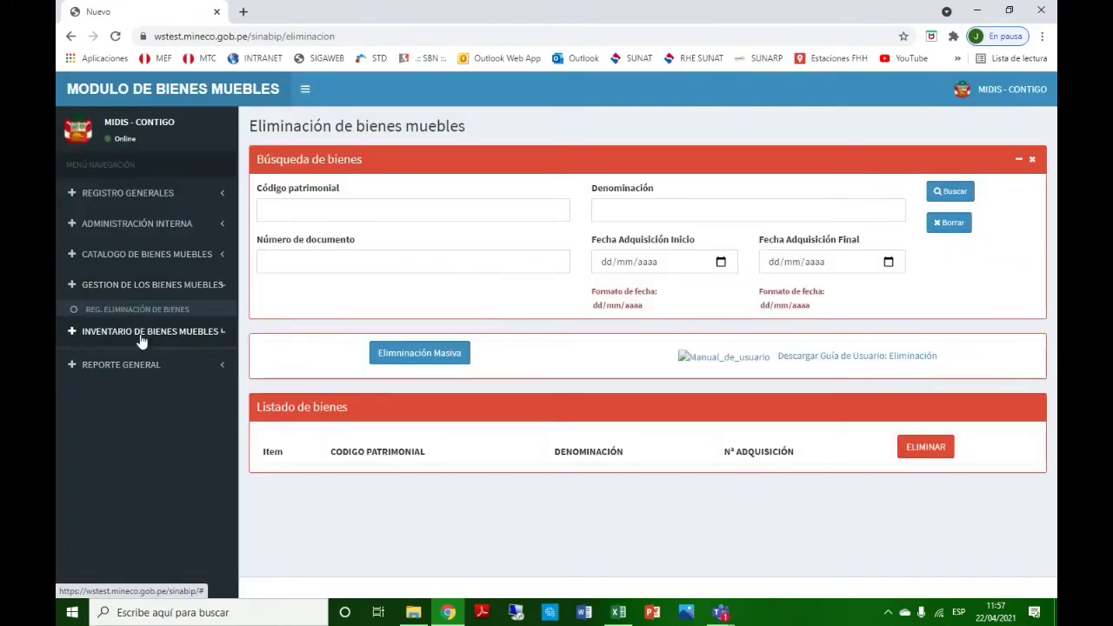
left_click(142, 342)
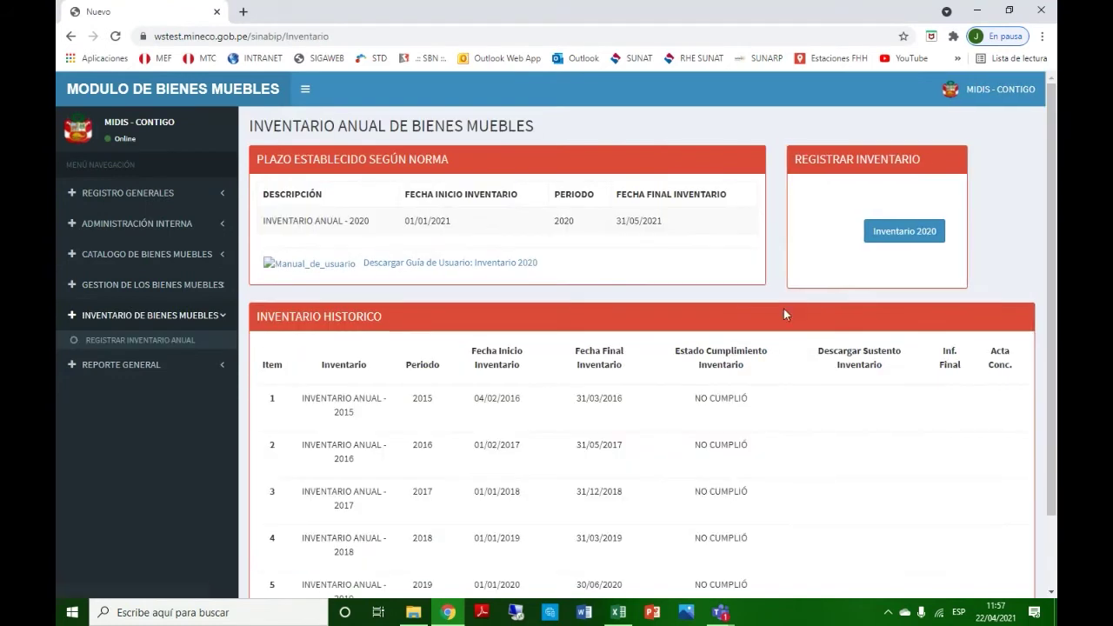
left_click(876, 238)
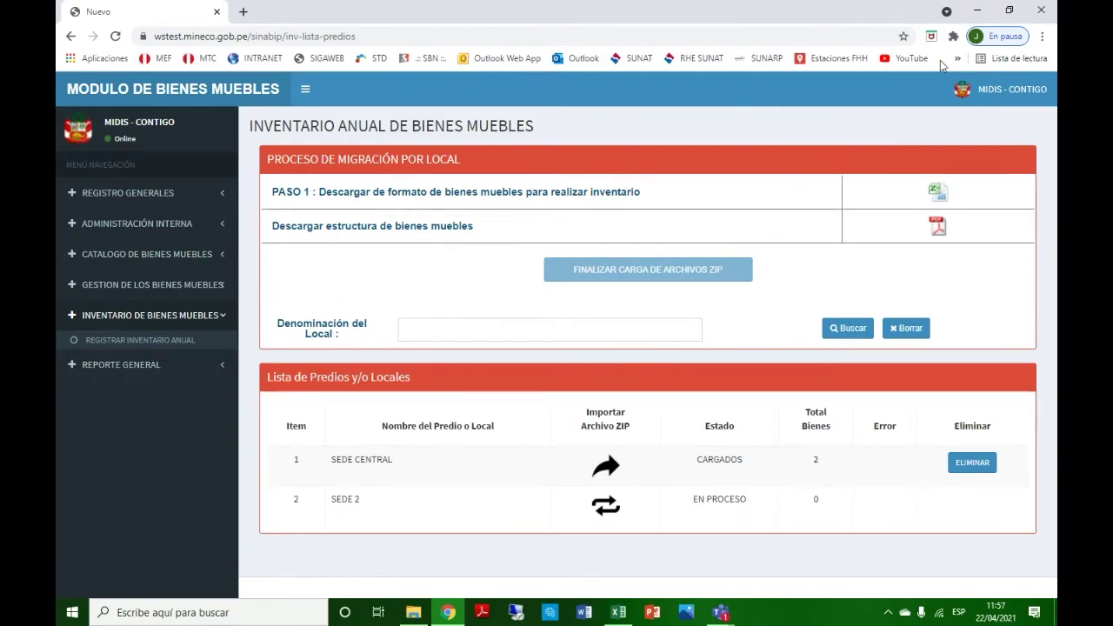
Minimize the open windows to reach the desktop and launch SINABIP from its shortcut
left_click(973, 12)
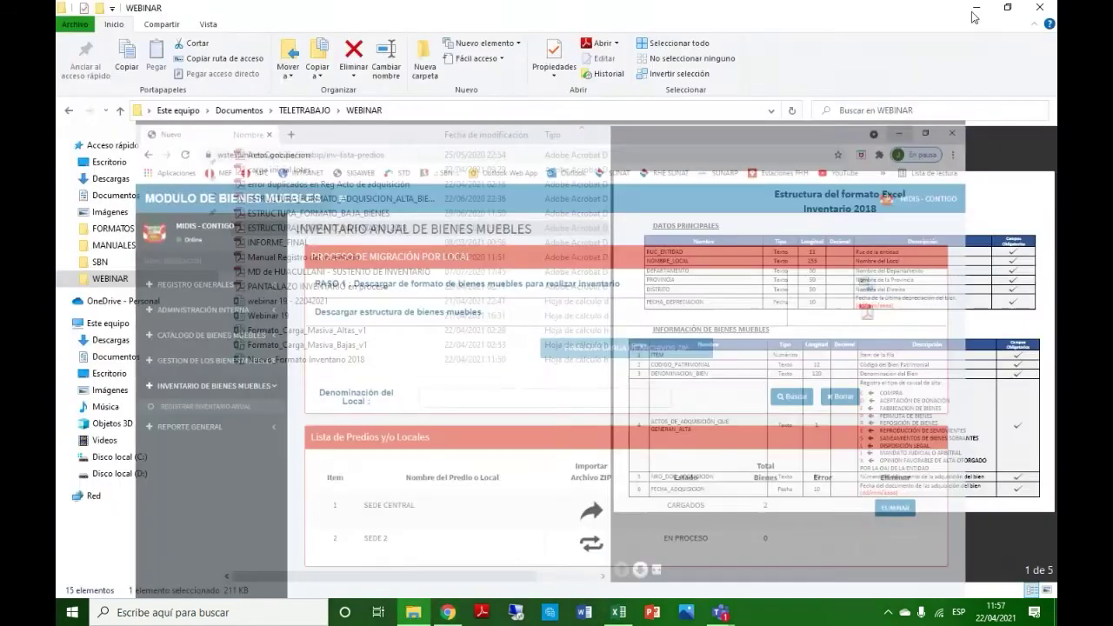
left_click(971, 12)
left_click(970, 11)
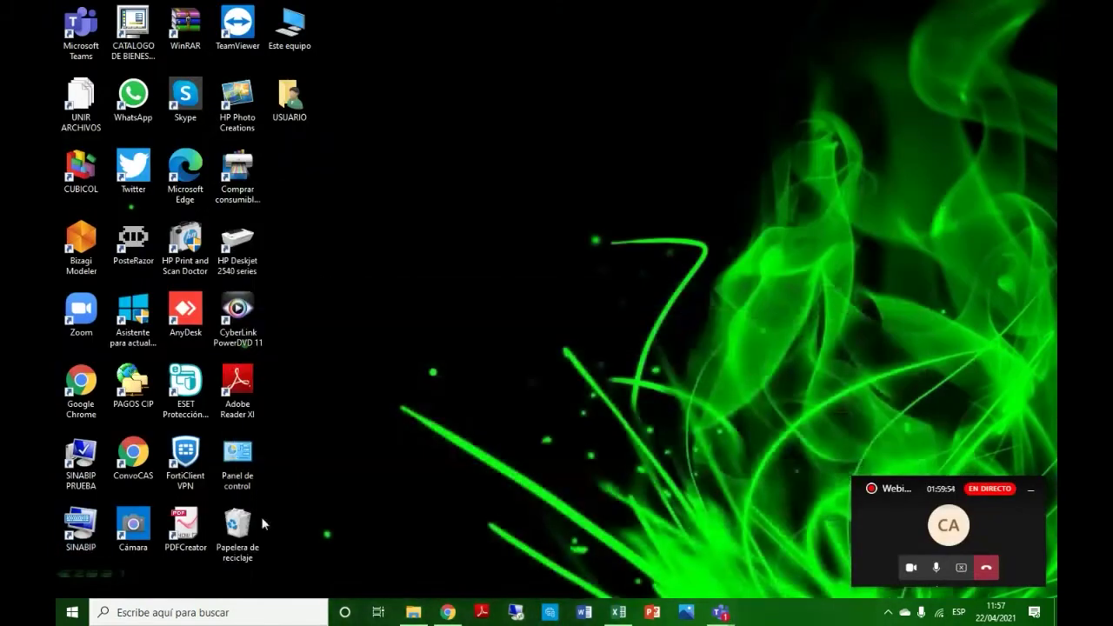
left_click(84, 539)
double_click(83, 539)
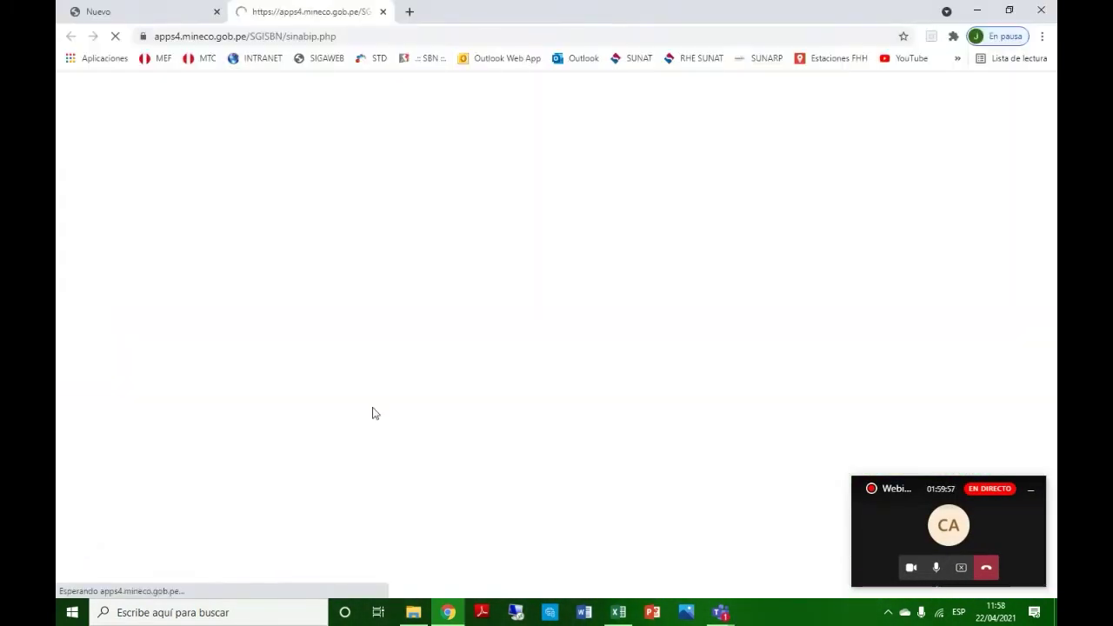
Log in to SINABIP with the account username and password and open the Módulo de Bienes Muebles
left_click(456, 283)
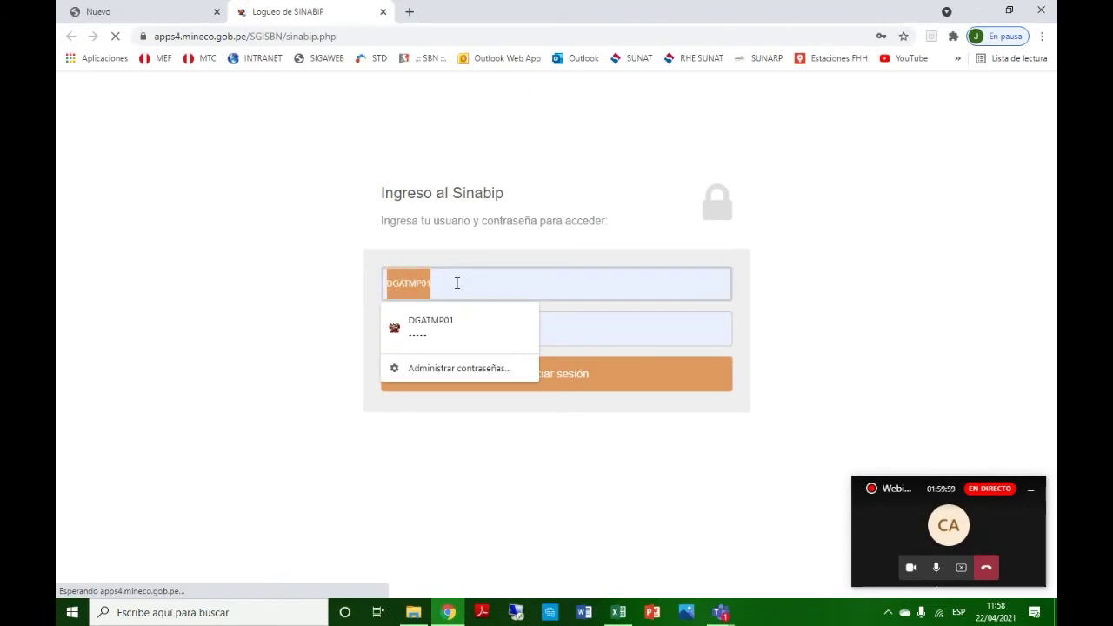
type("DGAT")
type("4")
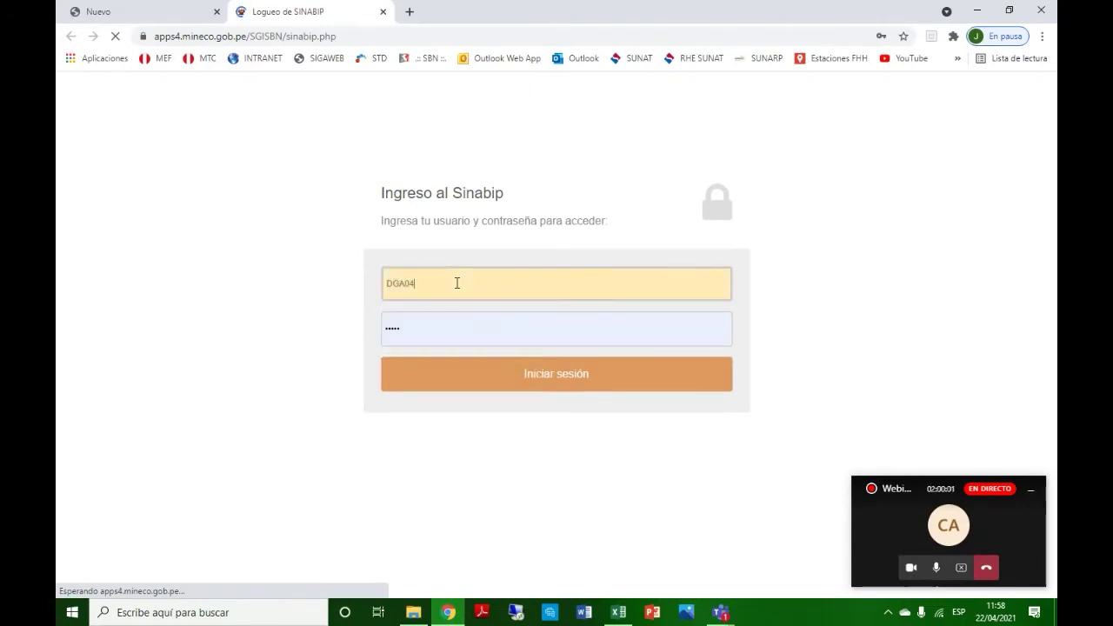
key("Tab")
type("••••••")
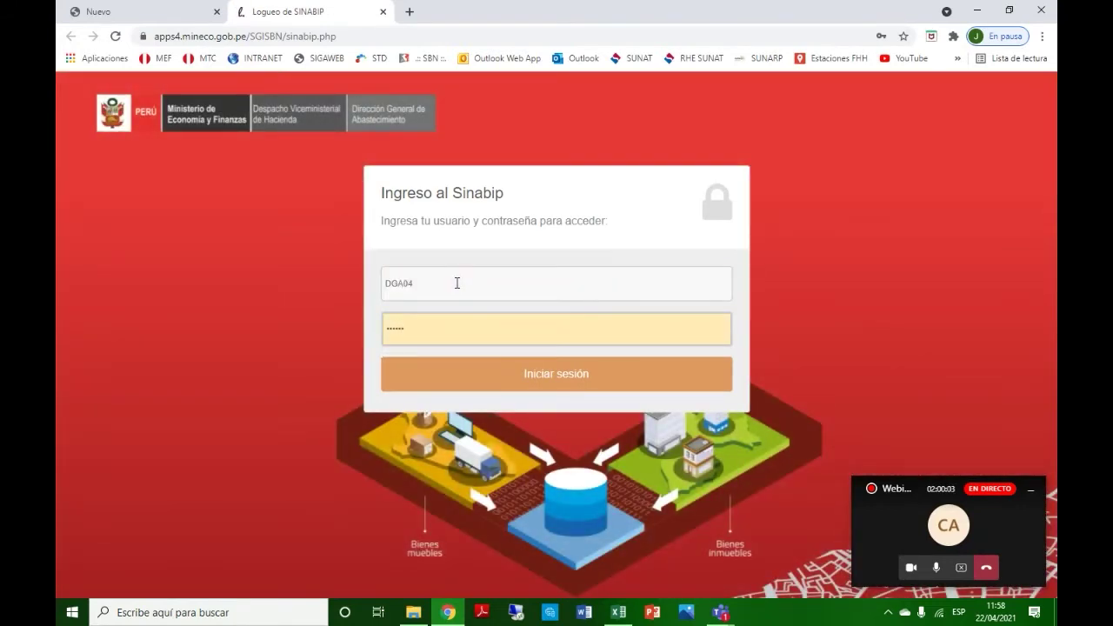
left_click(492, 383)
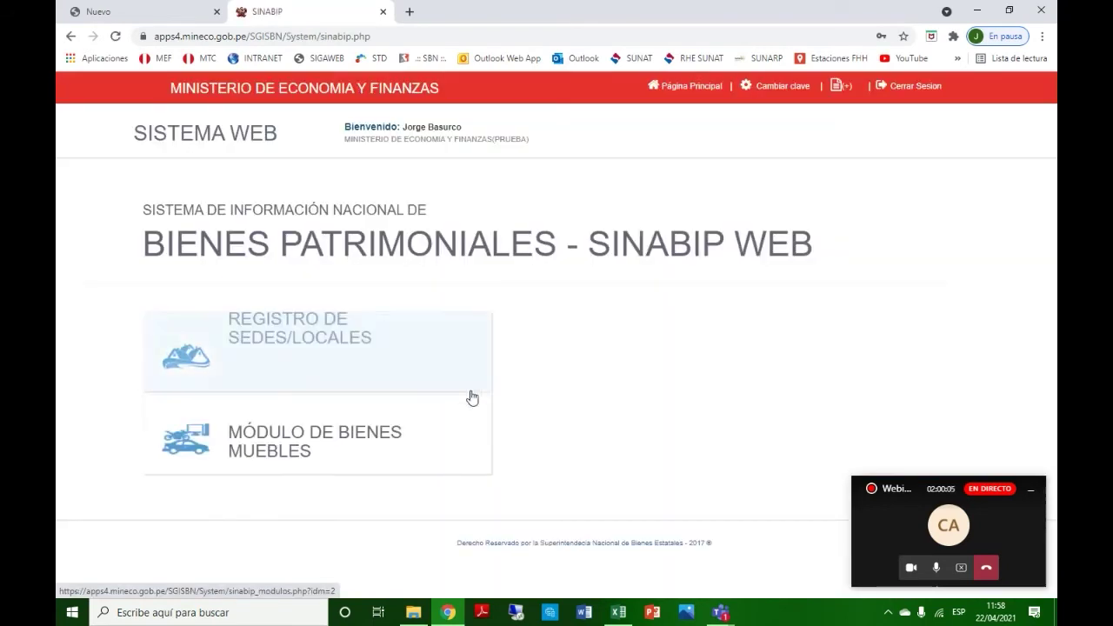
left_click(342, 441)
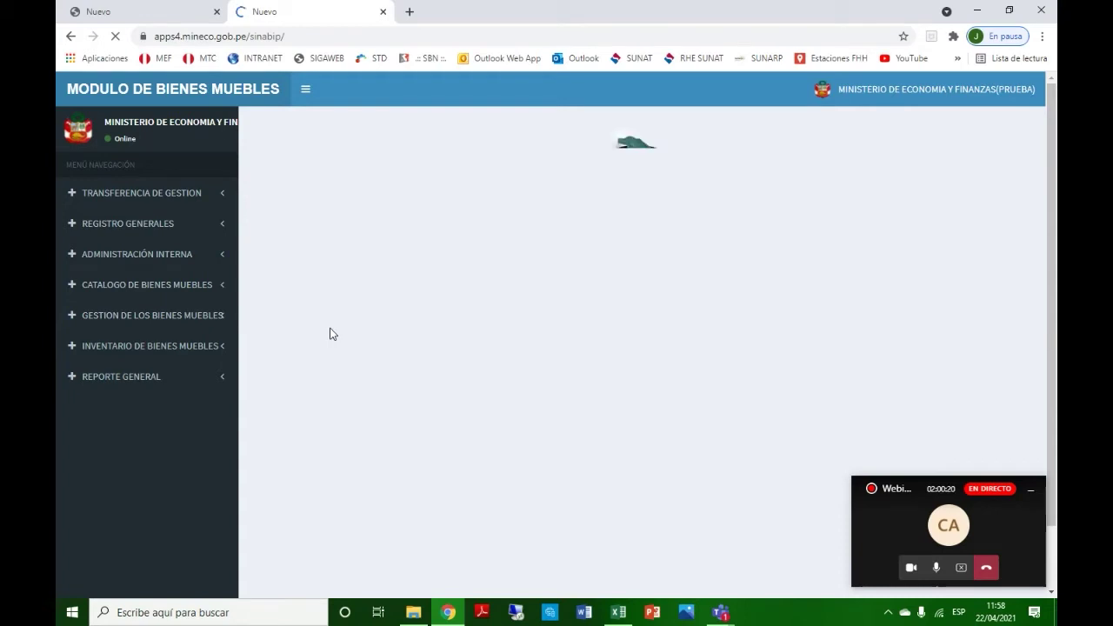
Look at the Gestión de los Bienes Muebles options and open Rep. Muebles Trans. de Gestión
left_click(84, 318)
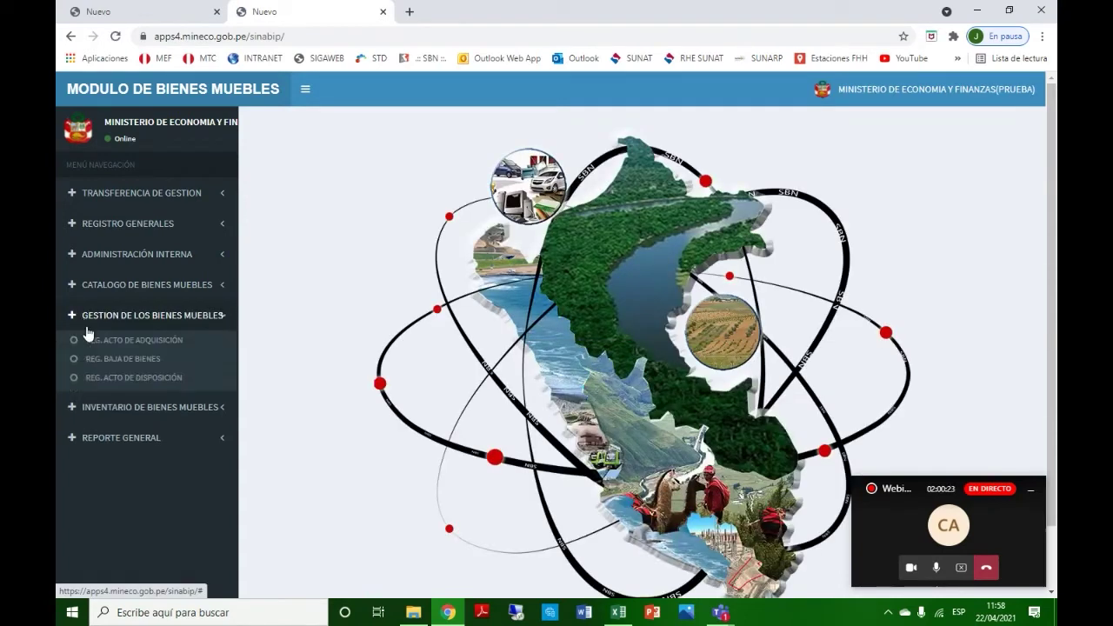
left_click(106, 205)
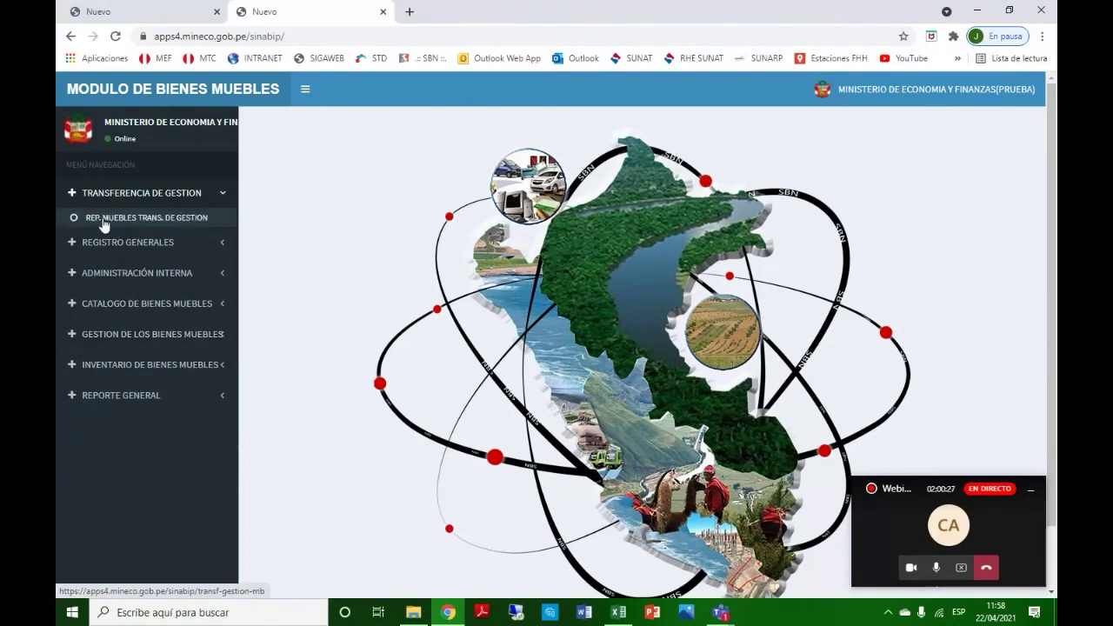
left_click(103, 226)
Open Registro de Personal under Registro Generales and clear the meeting window off the personnel list
left_click(116, 242)
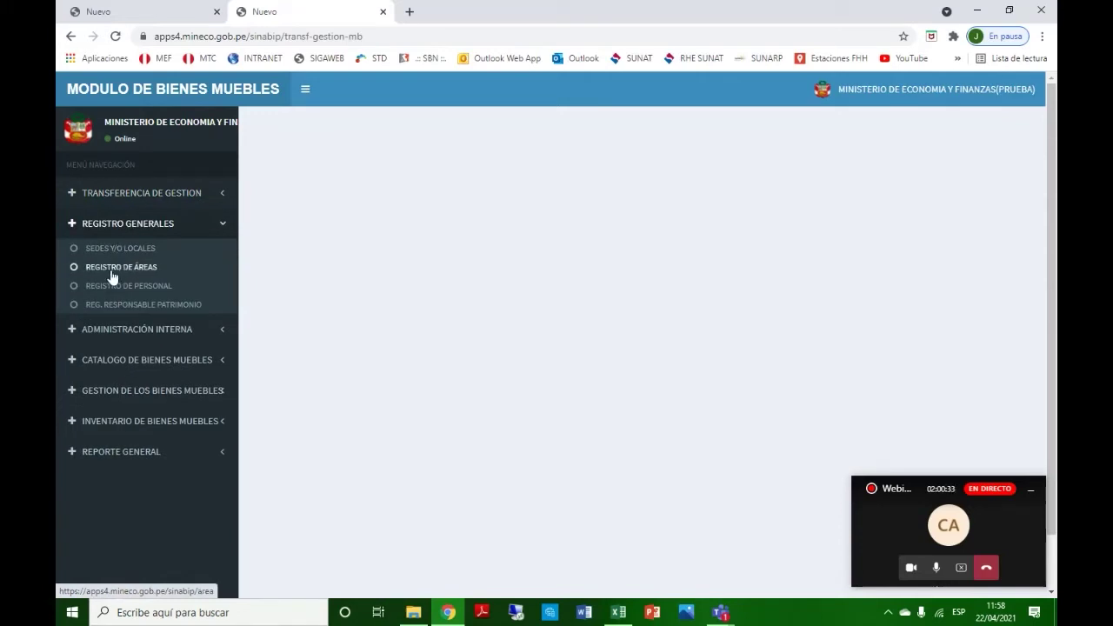
left_click(114, 291)
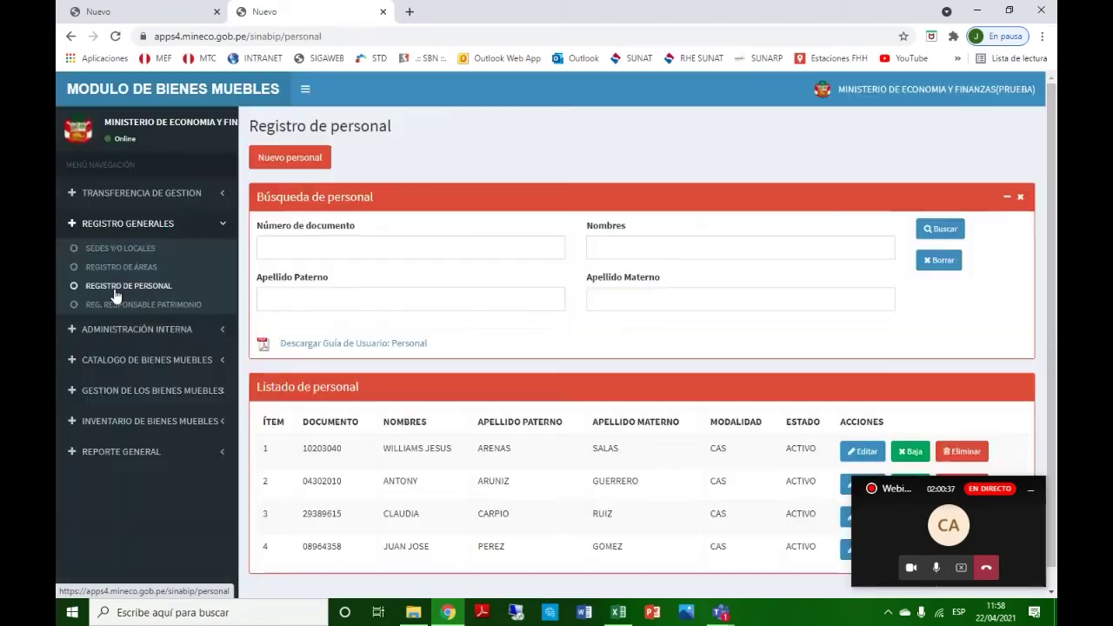
left_click(1031, 491)
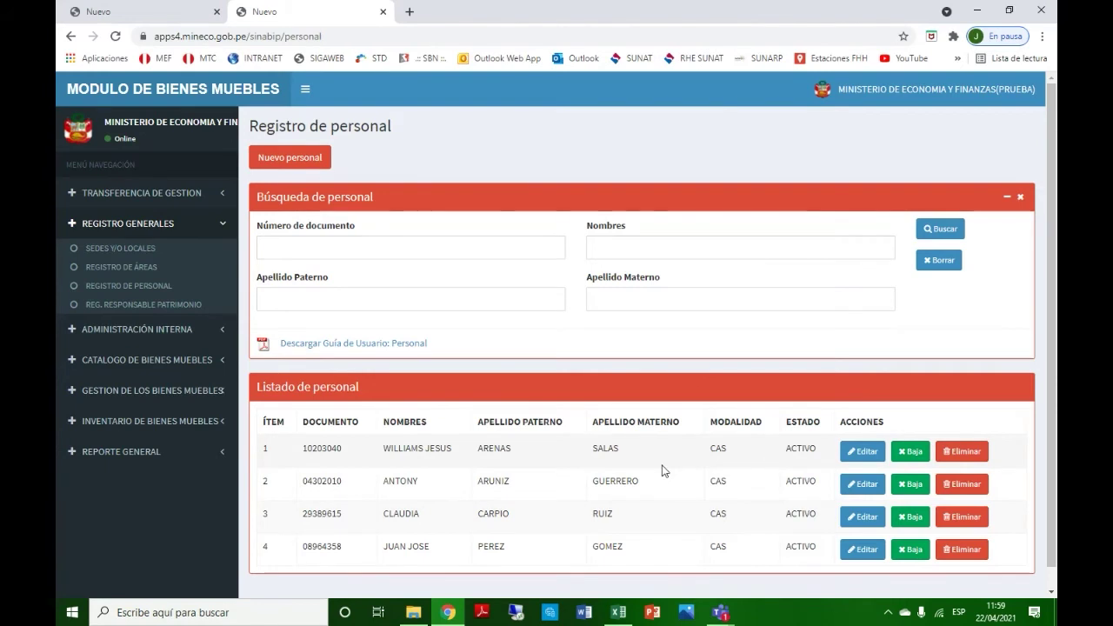
Open Registro de Áreas and examine the areas registered for the SEDE CENTRALAAA premises
left_click(120, 270)
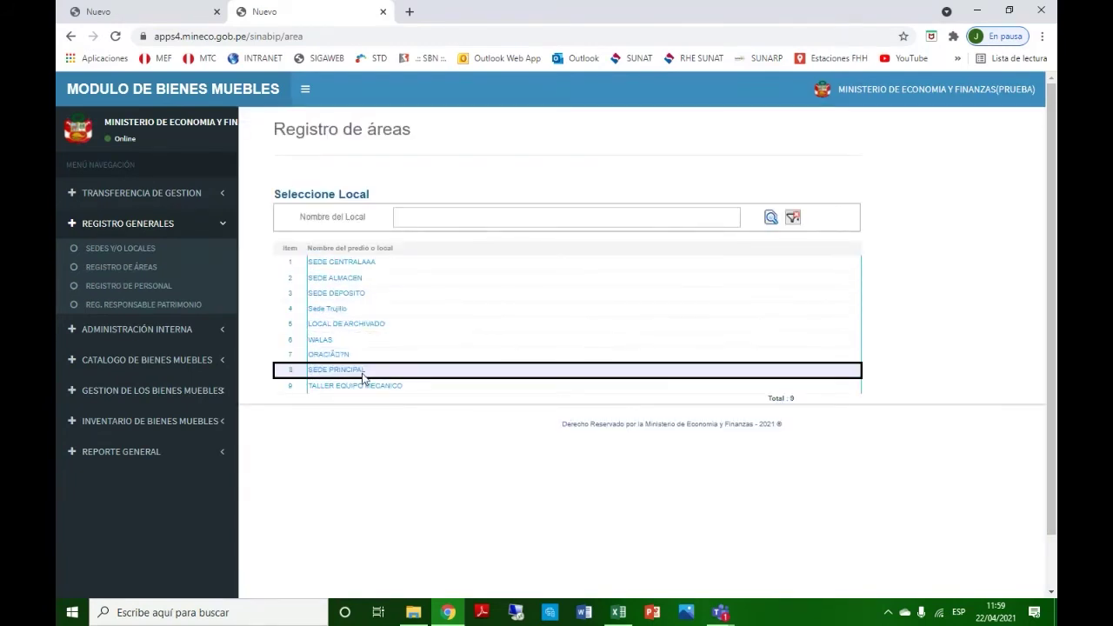
left_click(385, 264)
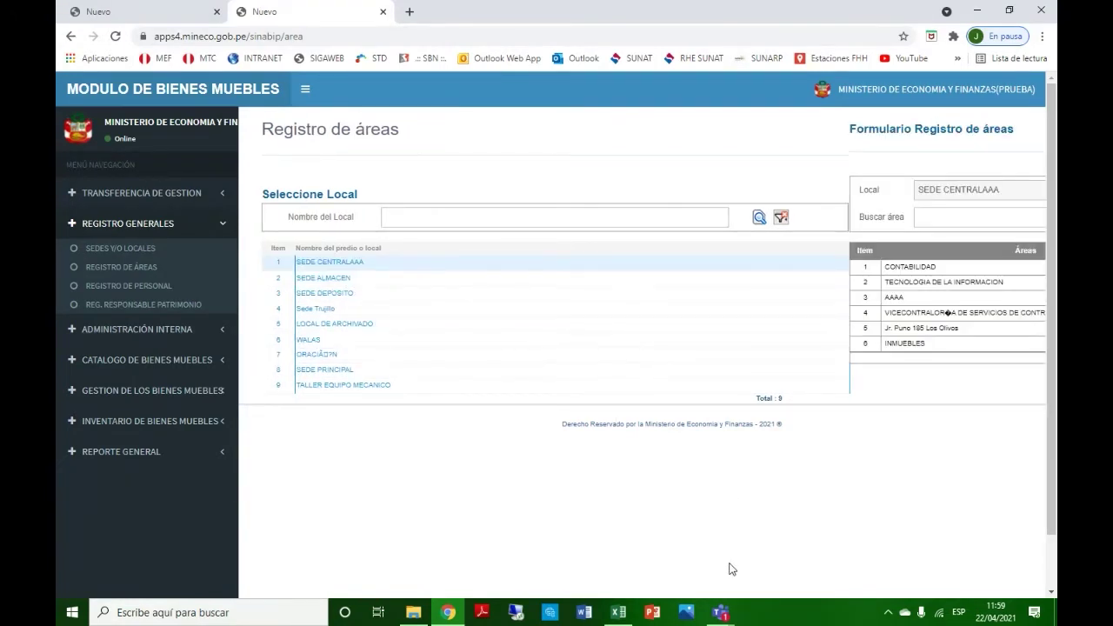
scroll(792, 592, "down", 1)
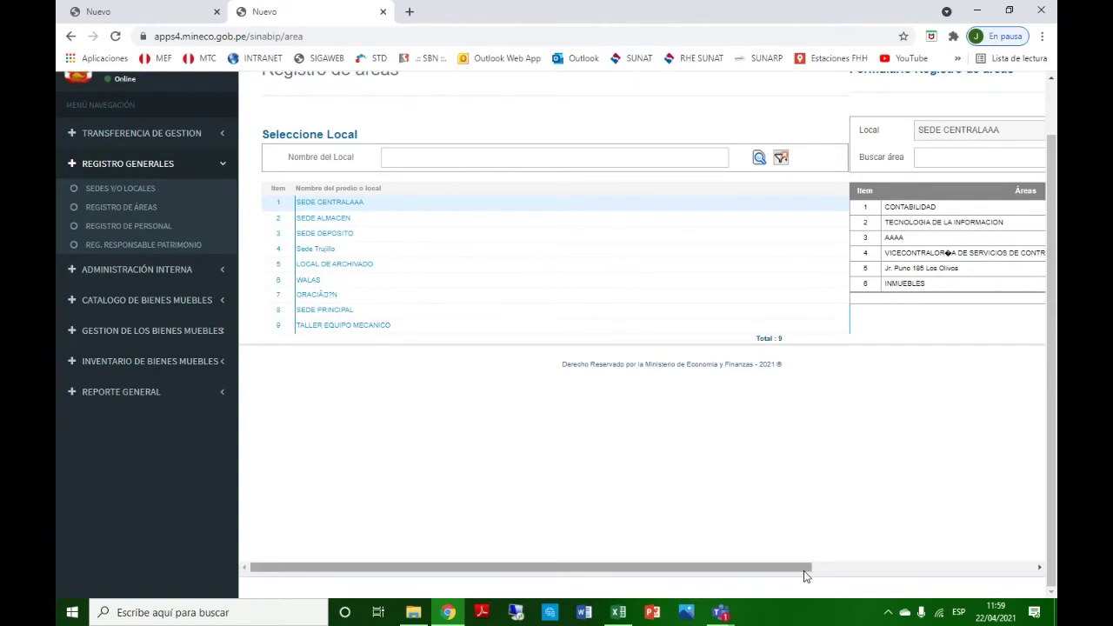
left_click_drag(804, 569, 1027, 570)
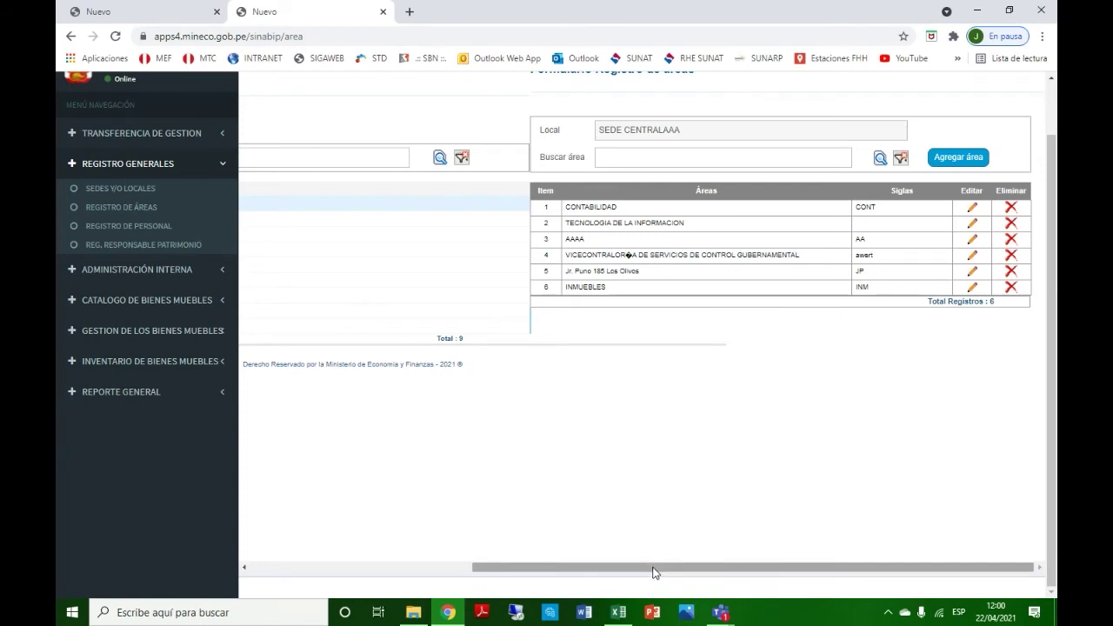
left_click_drag(654, 572, 433, 572)
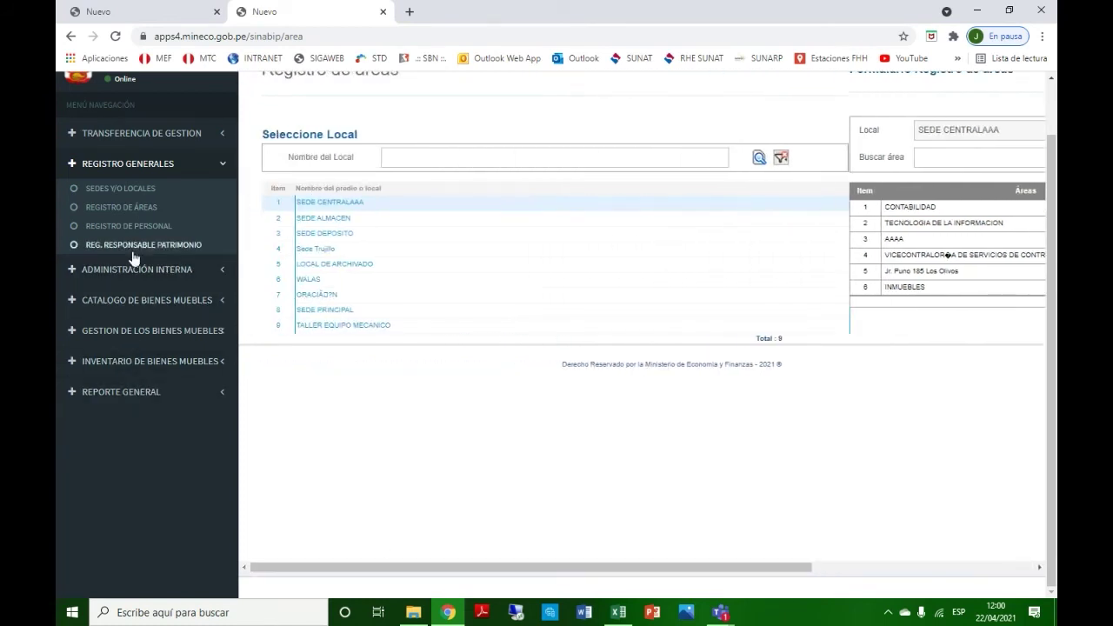
Open Reg. Ficha Técnica Vehicular under Administración Interna to view the vehicle records
left_click(71, 168)
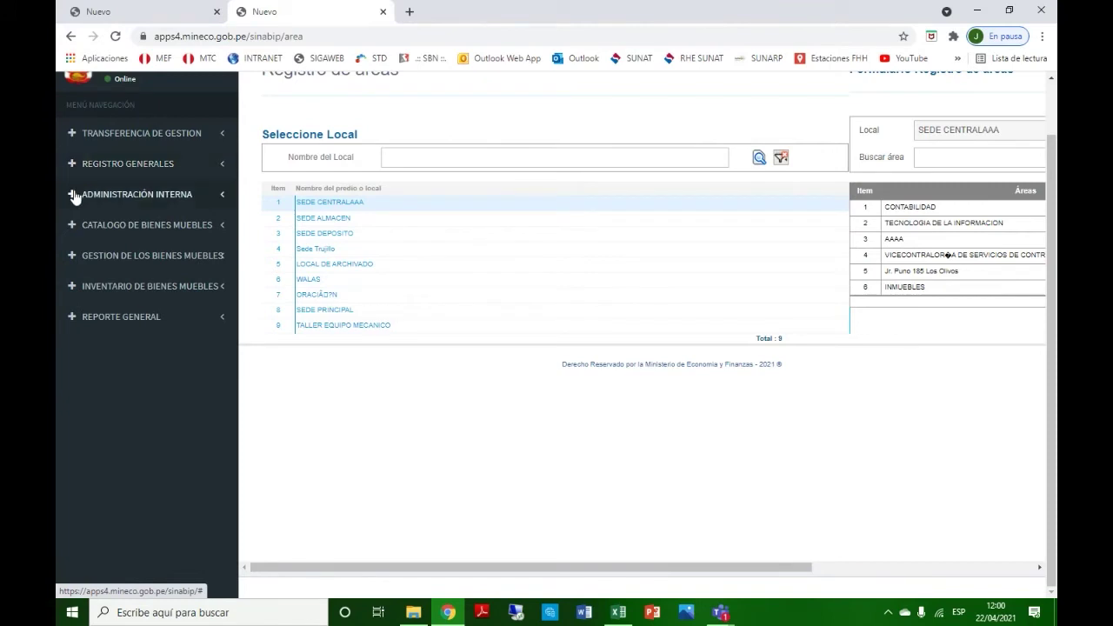
left_click(74, 194)
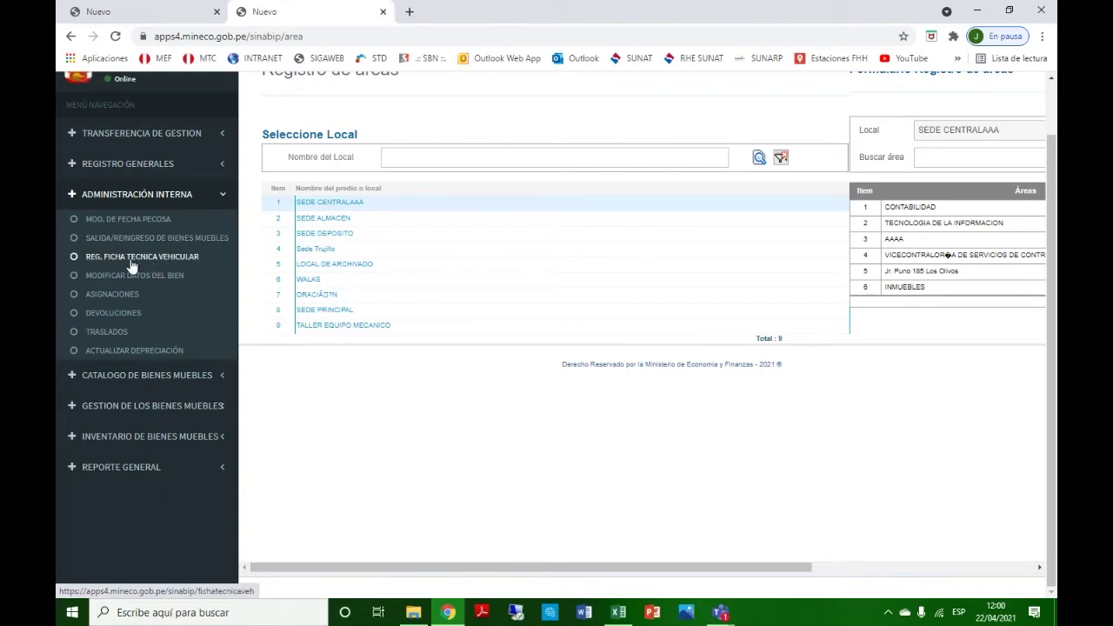
left_click(128, 260)
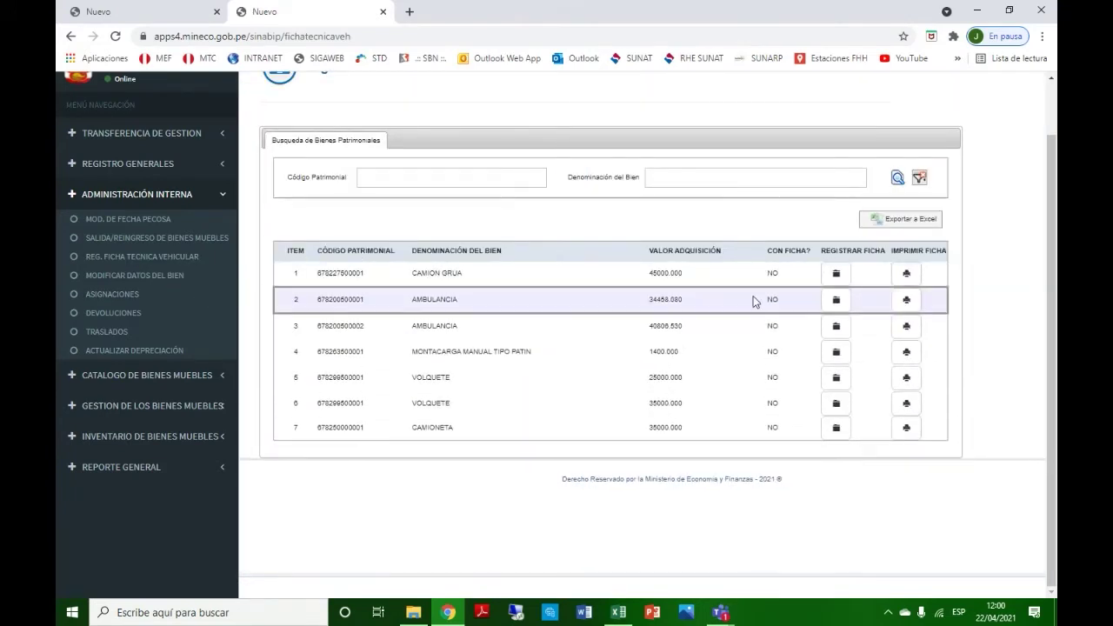
Open Modificar Datos del Bien and bring up the edit form of the BRUJULA item acquired under document 200-2020
left_click(140, 276)
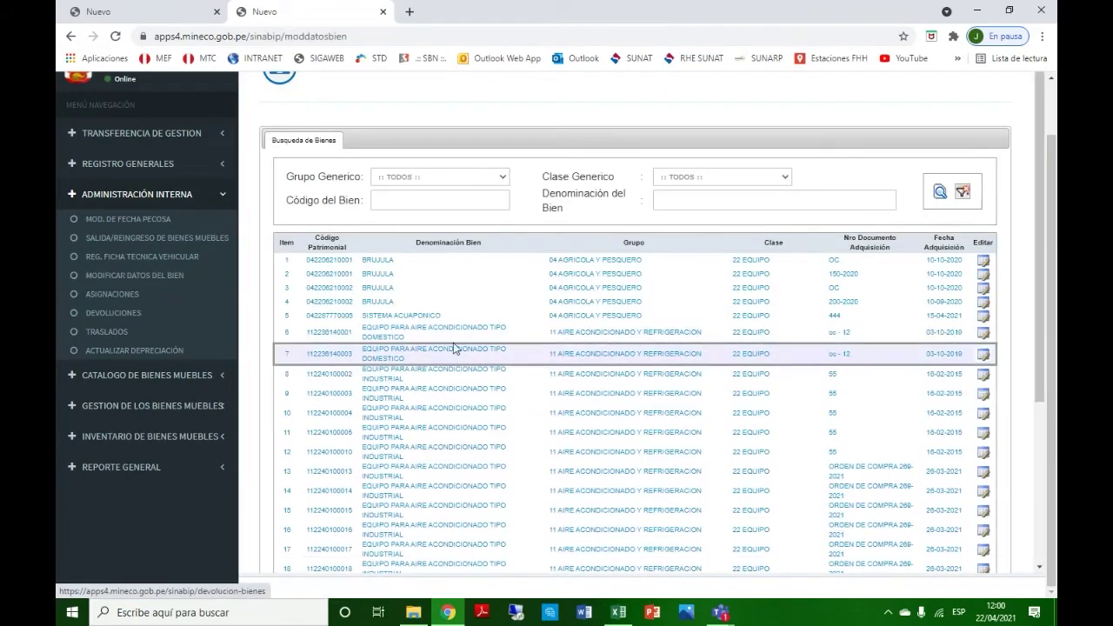
left_click(983, 304)
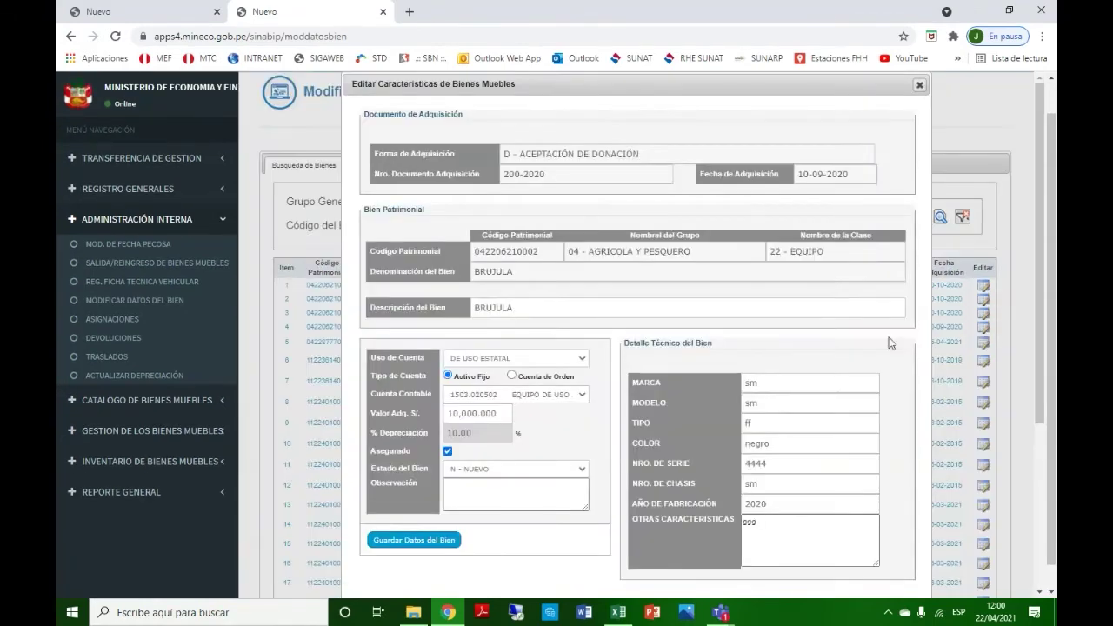
scroll(826, 361, "down", 2)
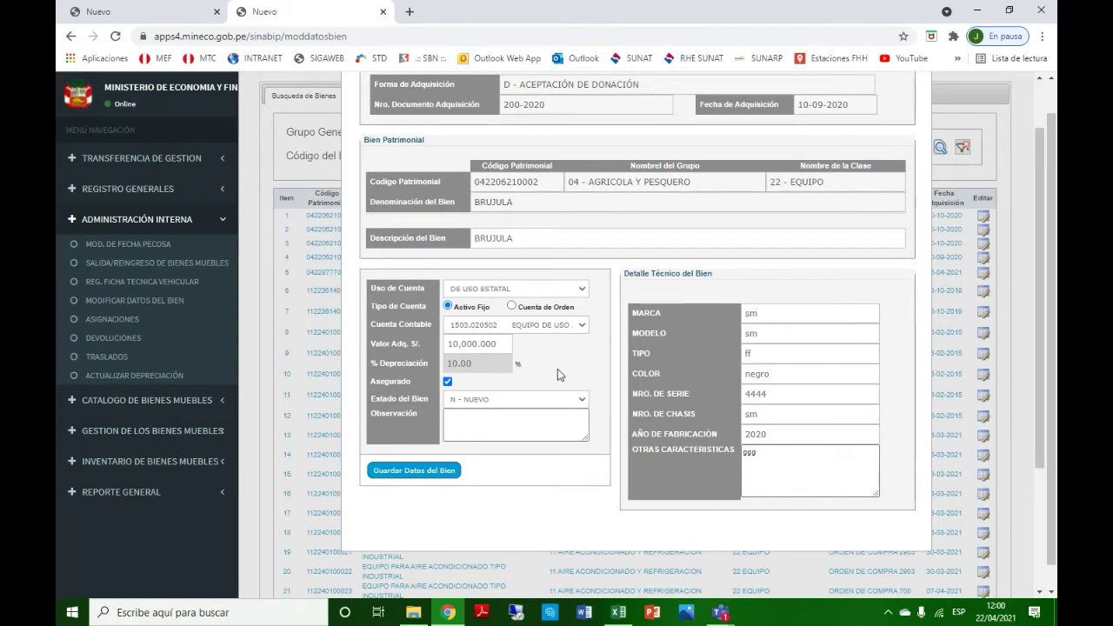
left_click(743, 351)
type("ff")
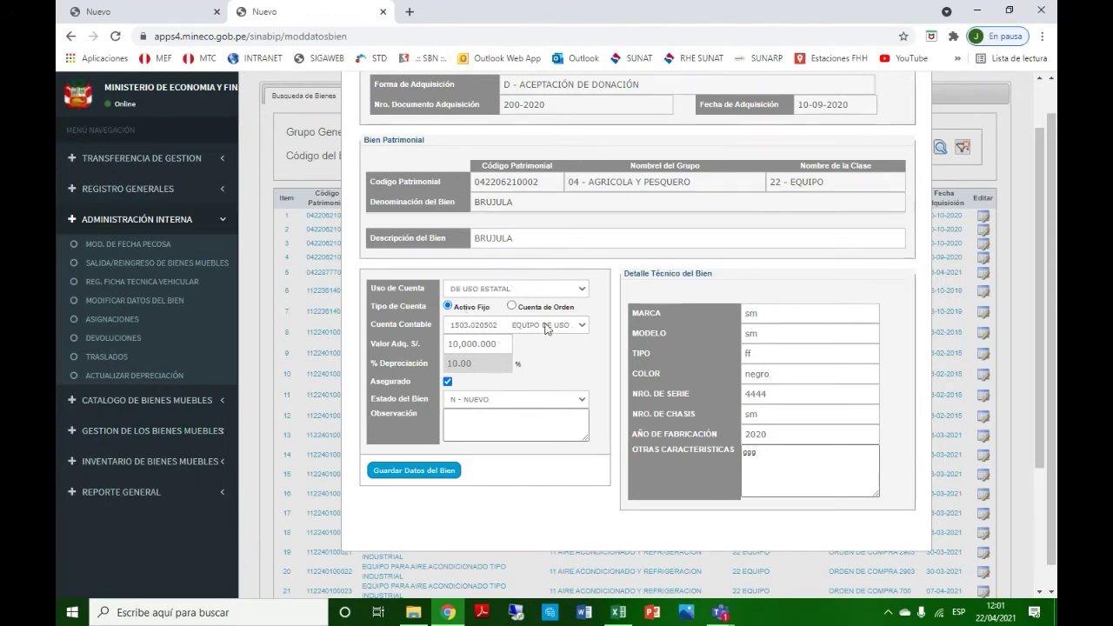
Examine the Cuenta Contable, Tipo de Cuenta and Estado del Bien choices, and close the BRUJULA form without saving
left_click(583, 328)
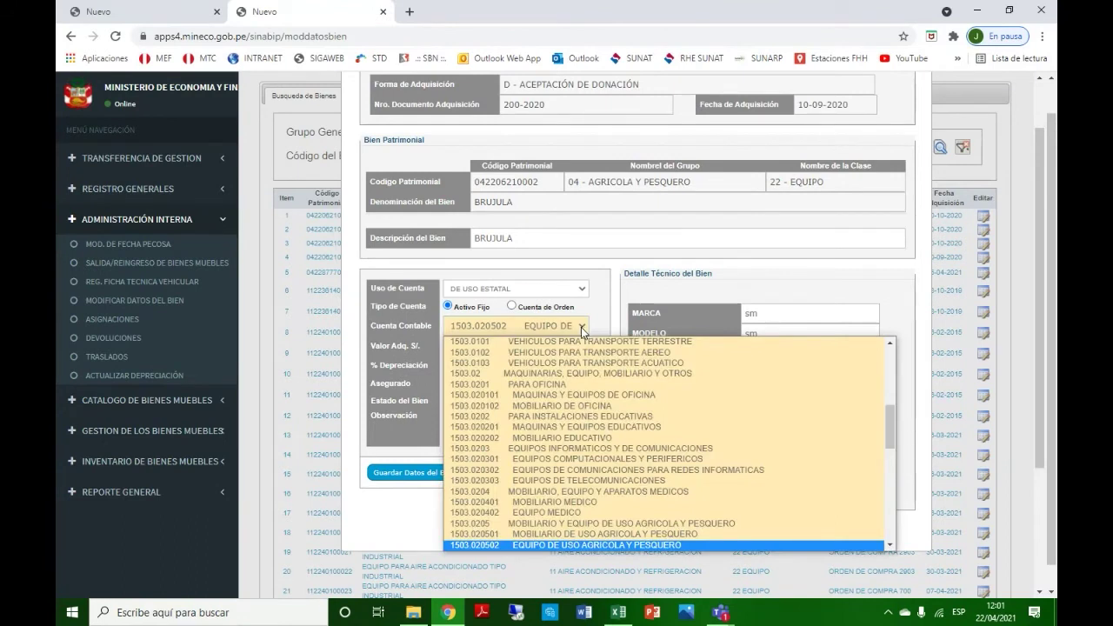
left_click(582, 327)
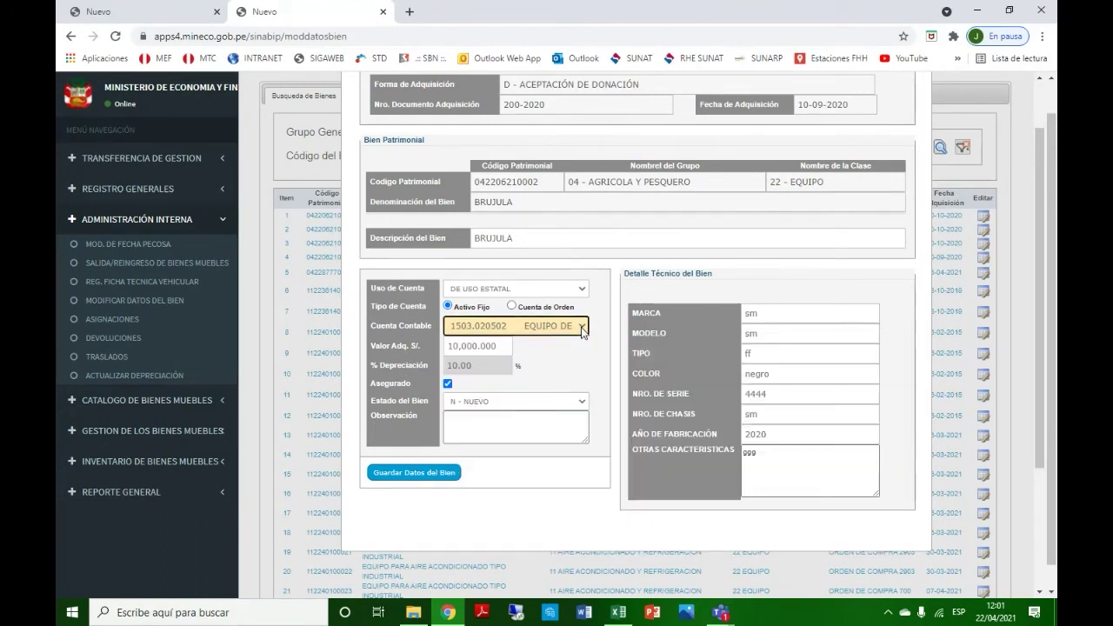
left_click(512, 307)
left_click(448, 306)
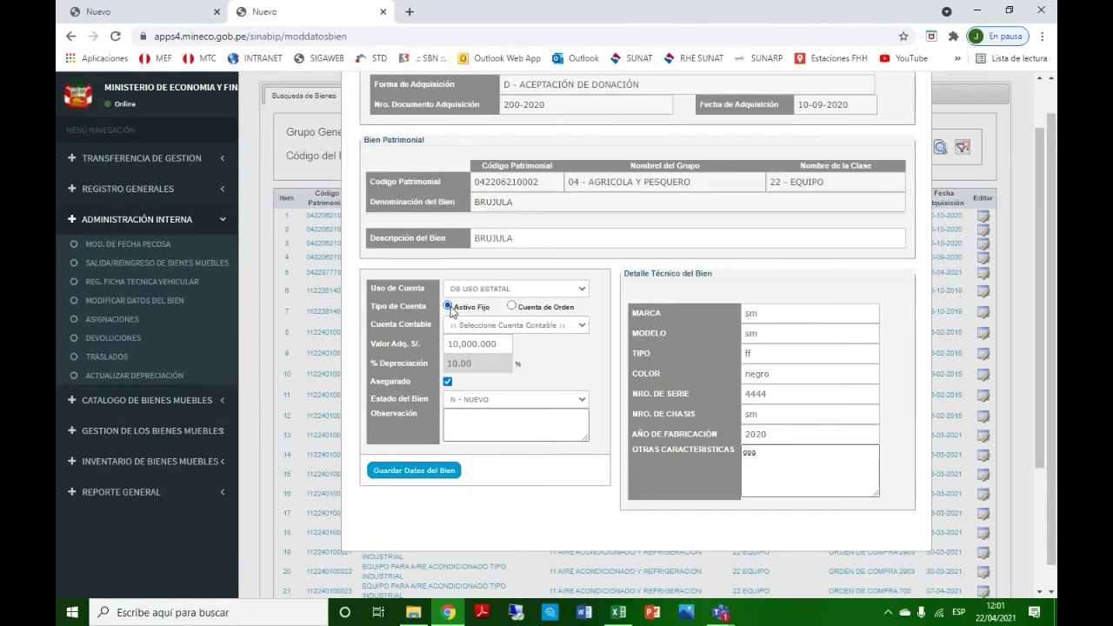
left_click(484, 400)
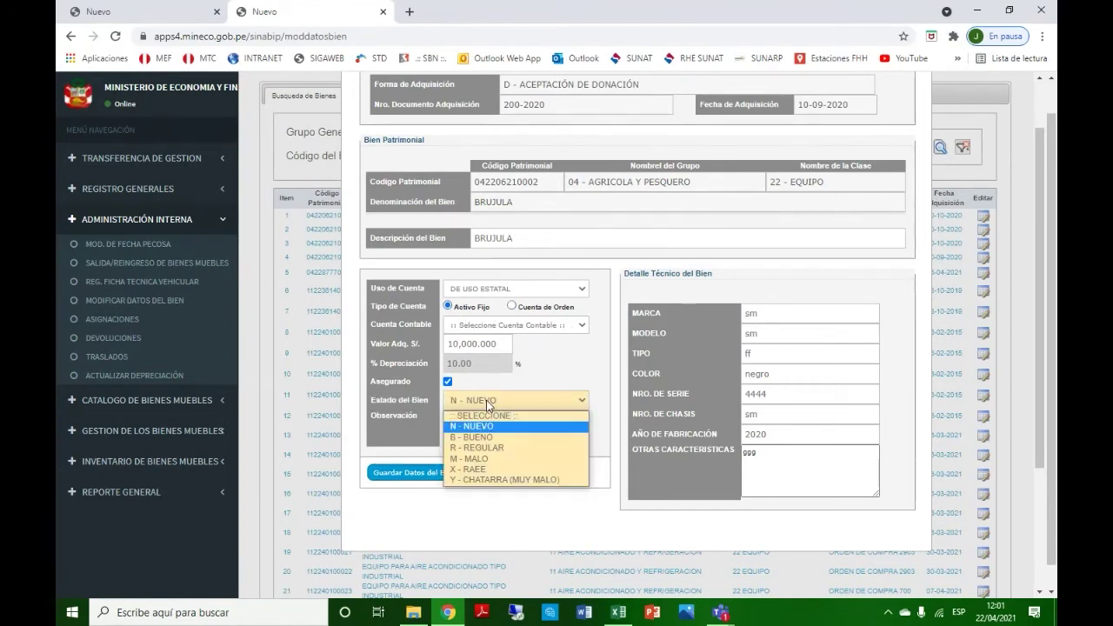
left_click(486, 400)
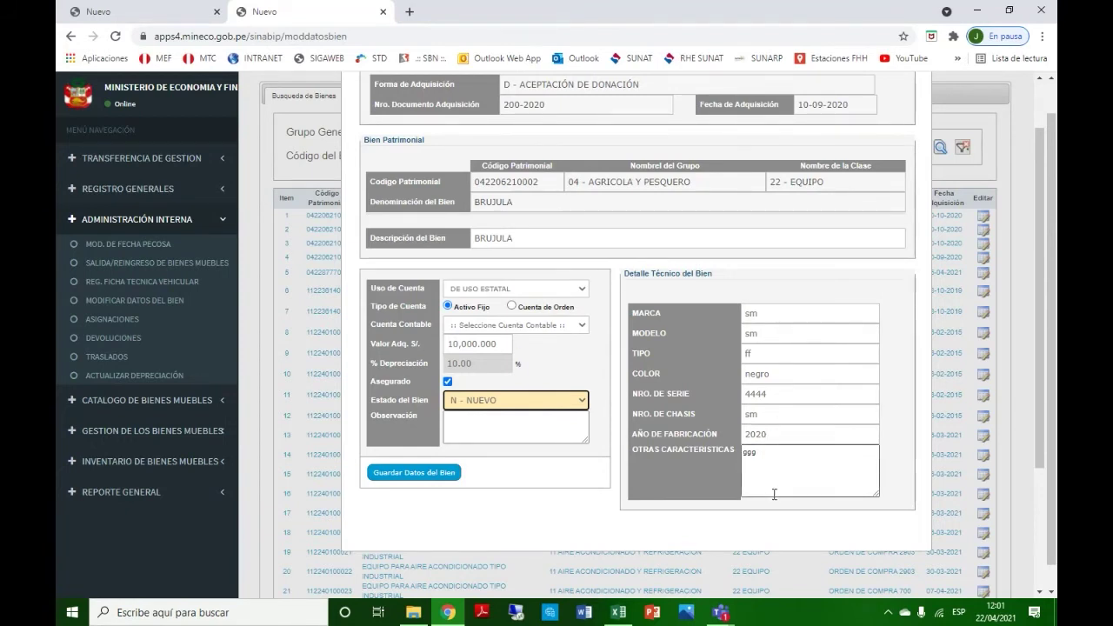
scroll(884, 193, "up", 1)
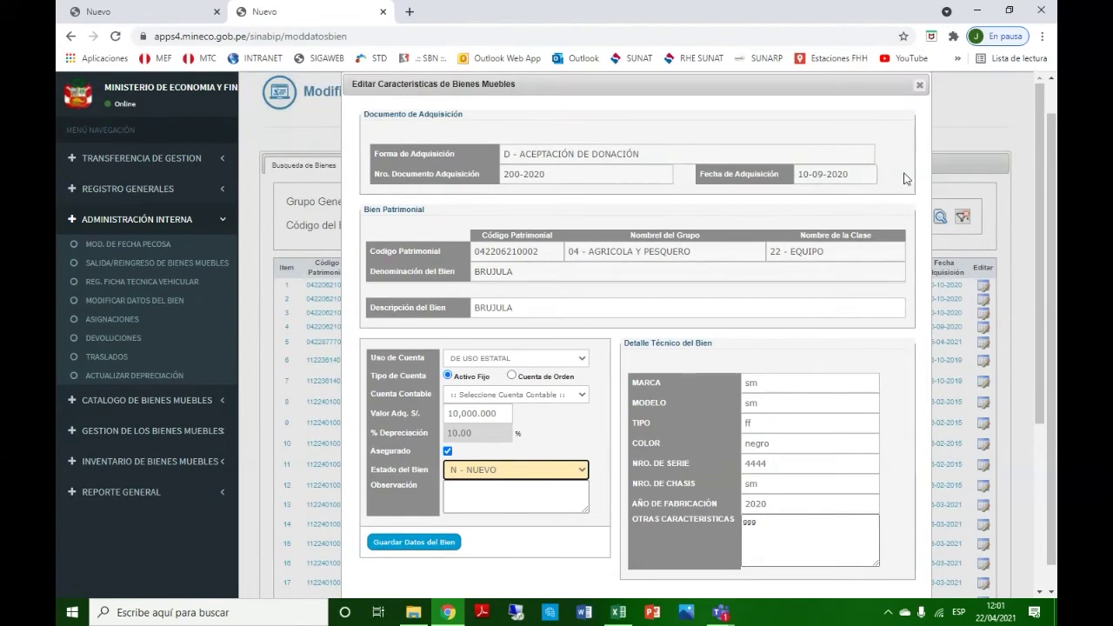
left_click(919, 88)
left_click(919, 88)
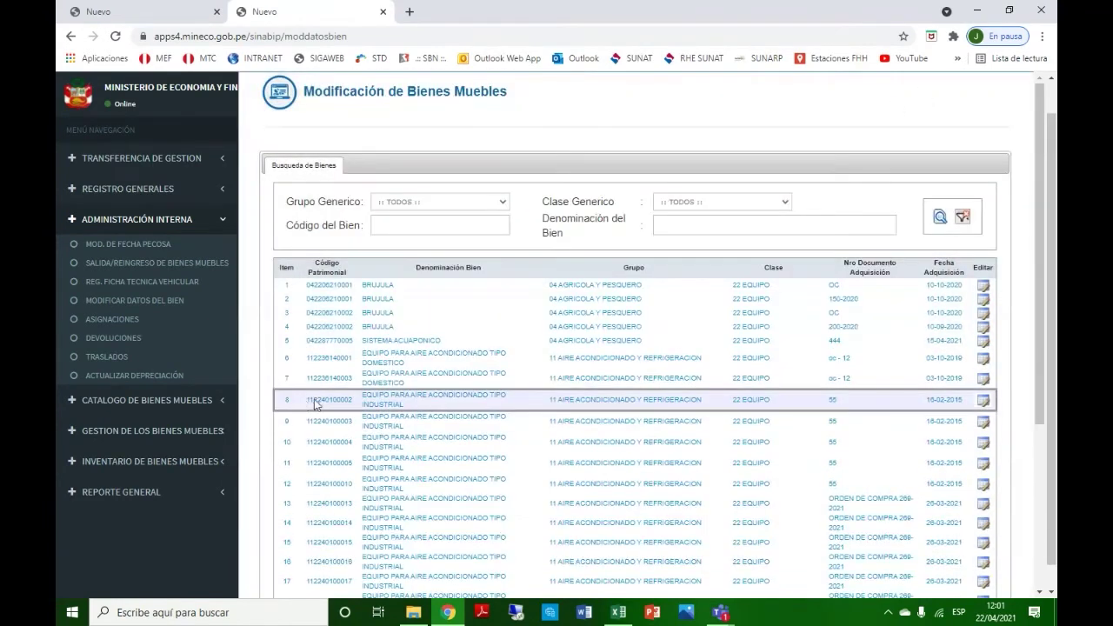
Open Asignaciones and look through the list of goods available for assignment
left_click(116, 318)
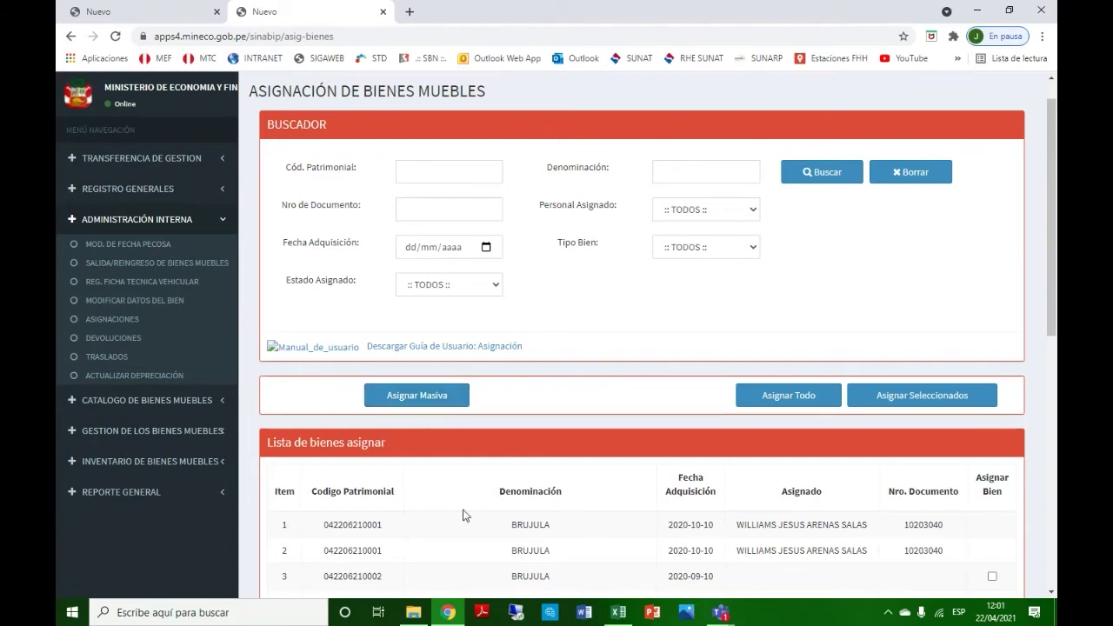
scroll(414, 476, "down", 1)
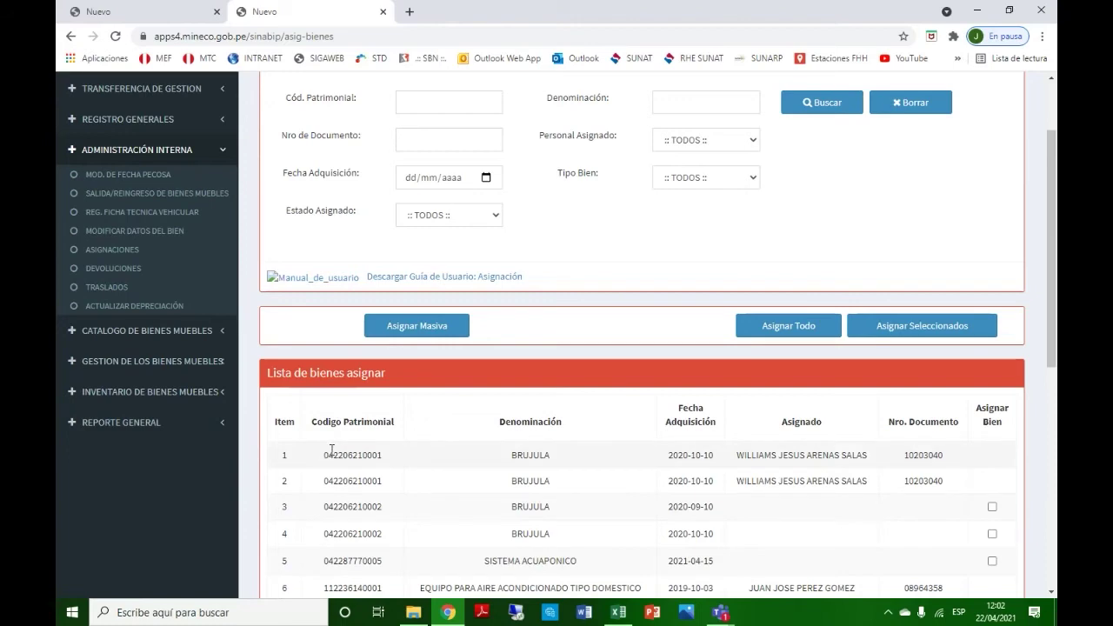
scroll(371, 458, "down", 3)
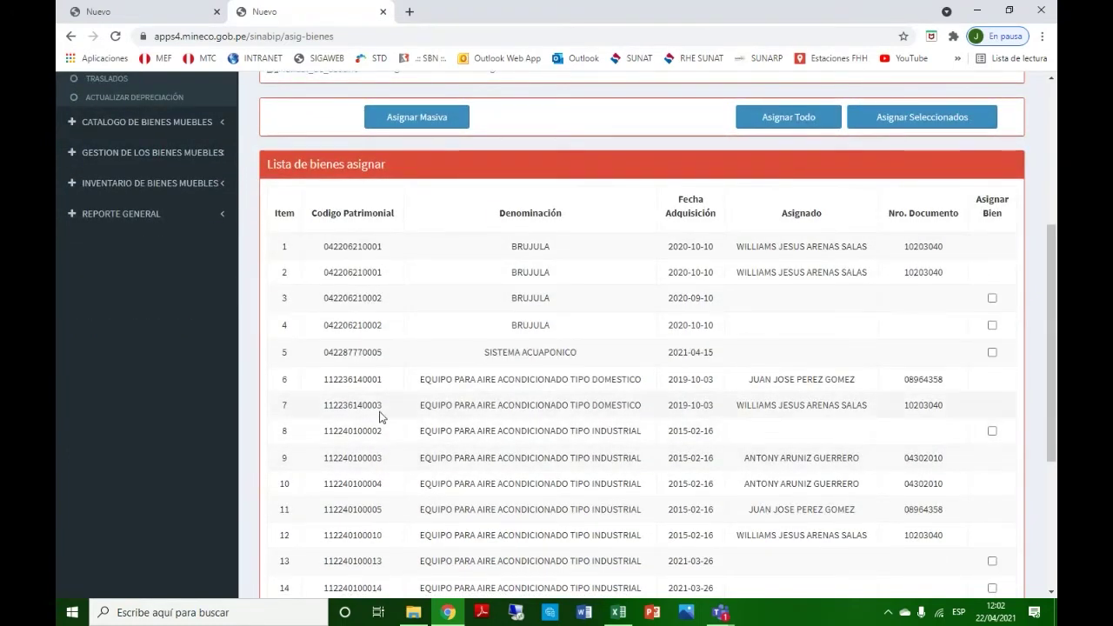
scroll(393, 447, "up", 4)
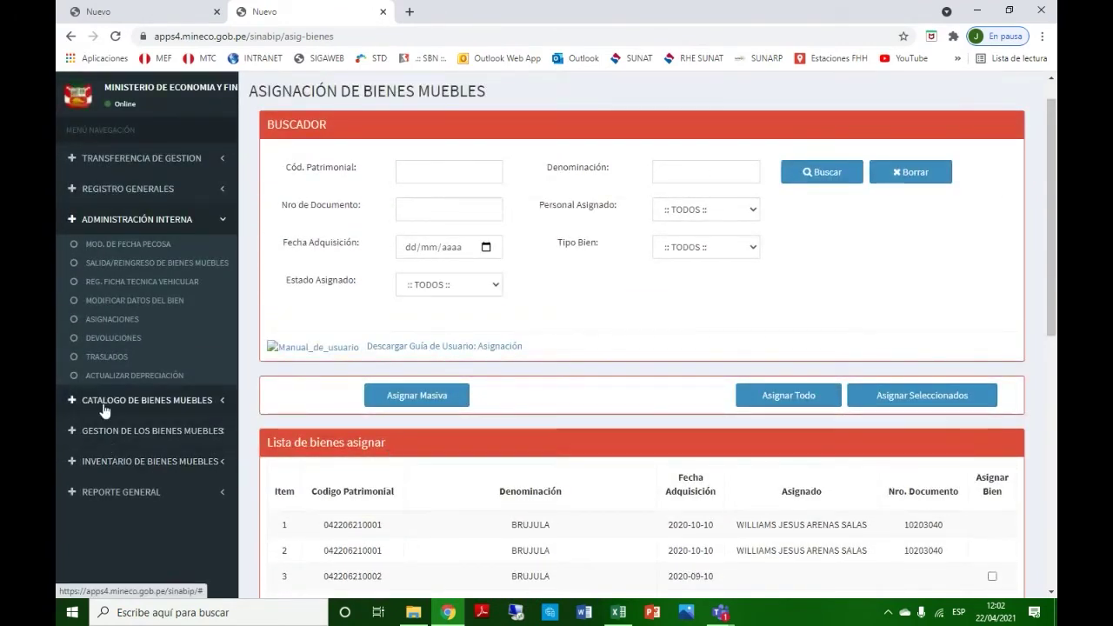
Open Traslados to view its personnel list, and open Actualizar Depreciación to review the listed goods
left_click(107, 356)
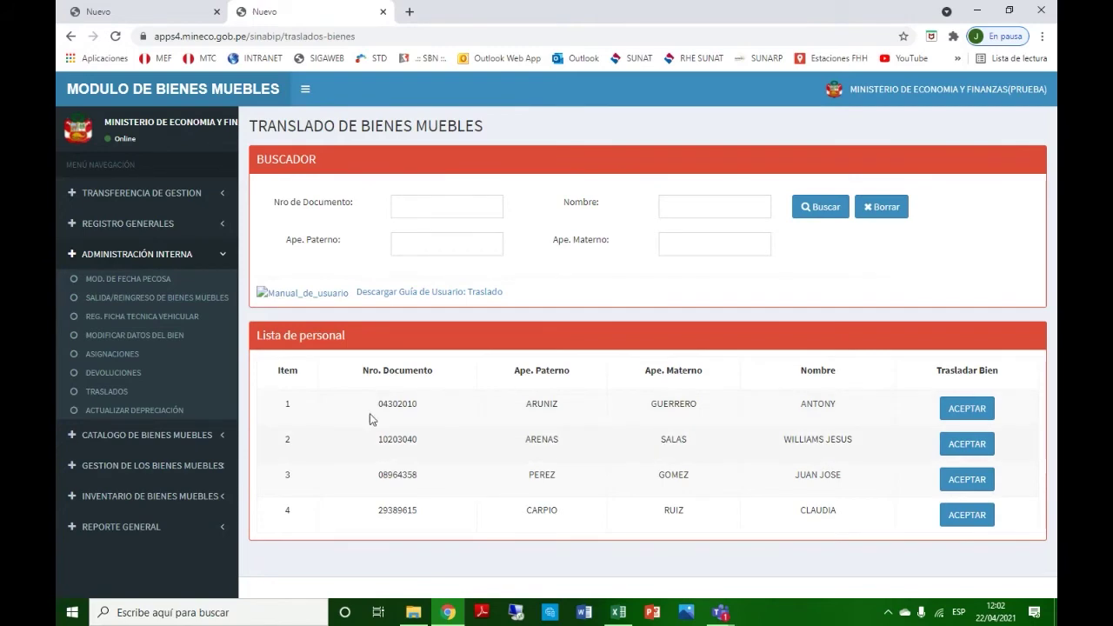
left_click(135, 409)
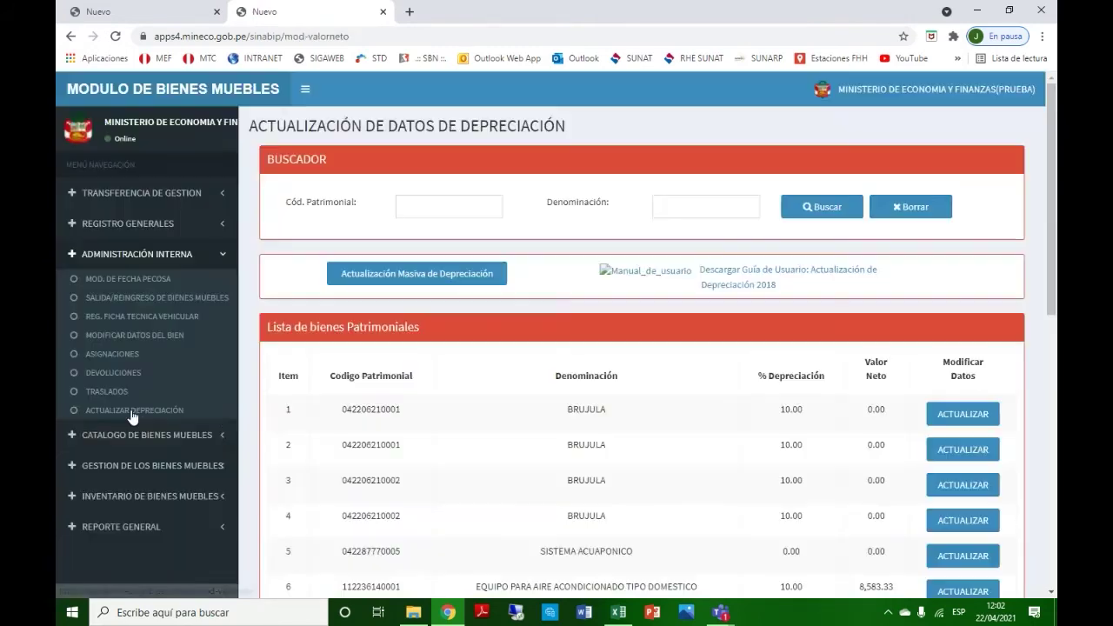
scroll(472, 449, "down", 1)
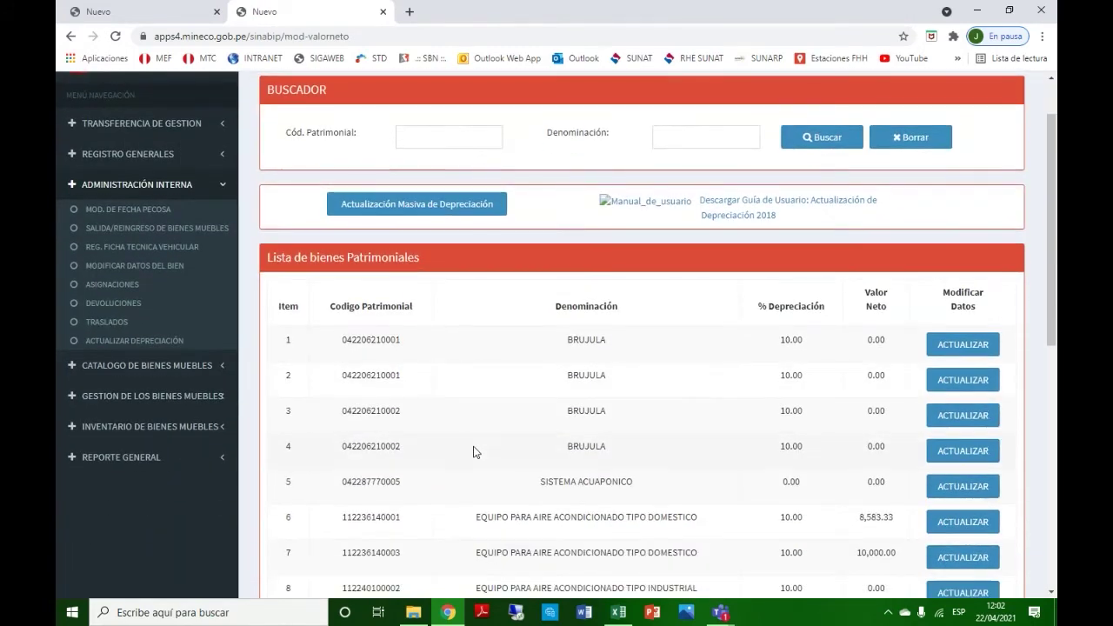
View the Catálogo Nacional of movable goods and look at the options under Gestión de los Bienes Muebles
left_click(123, 371)
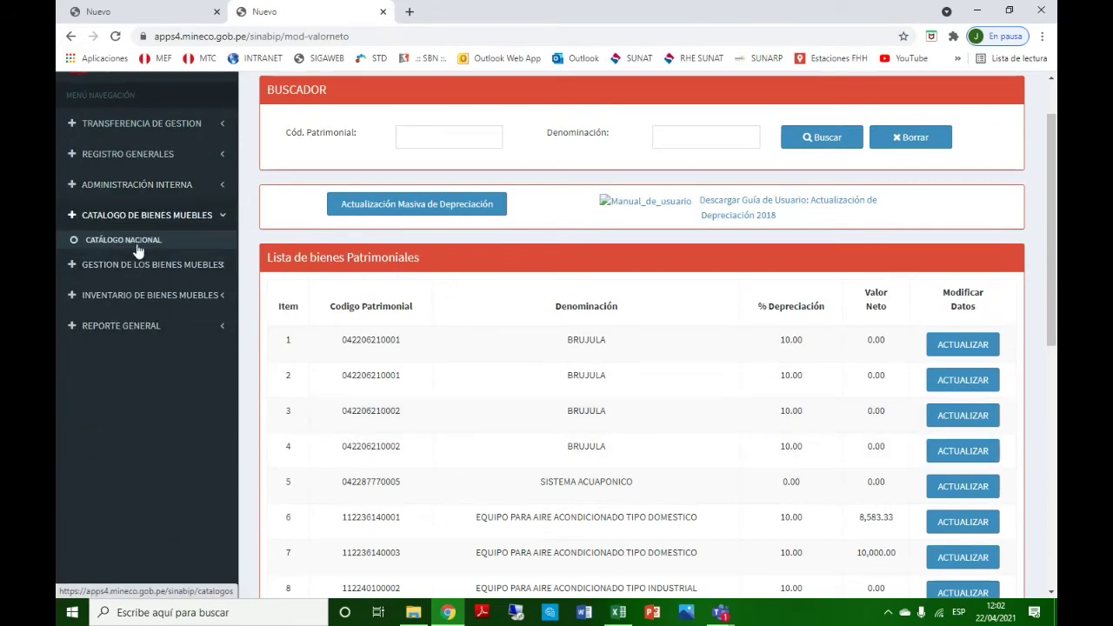
left_click(137, 247)
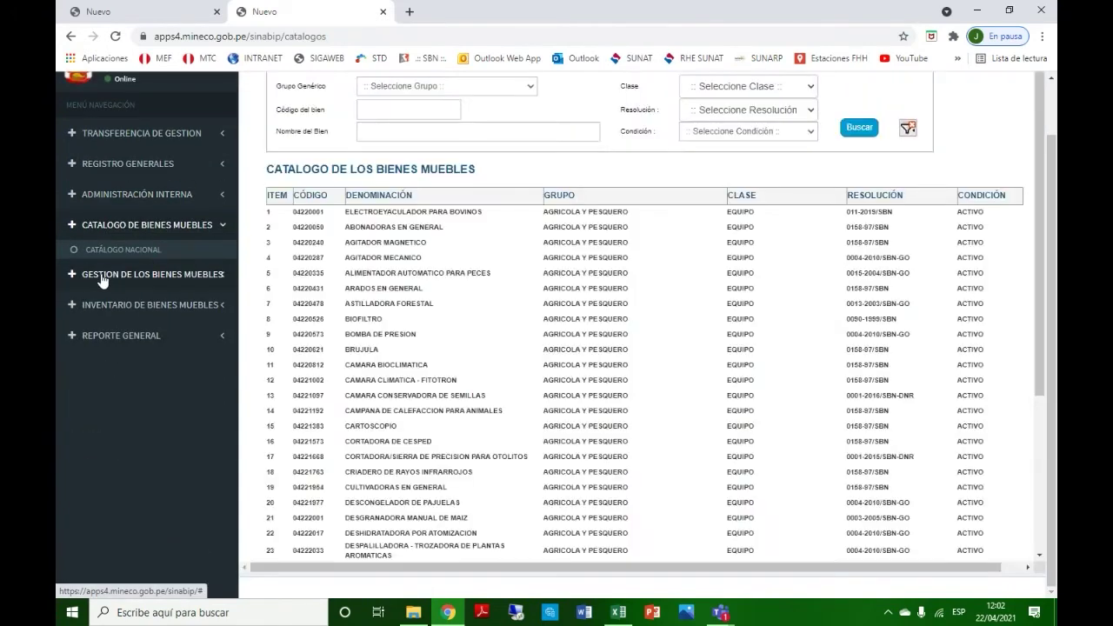
left_click(101, 276)
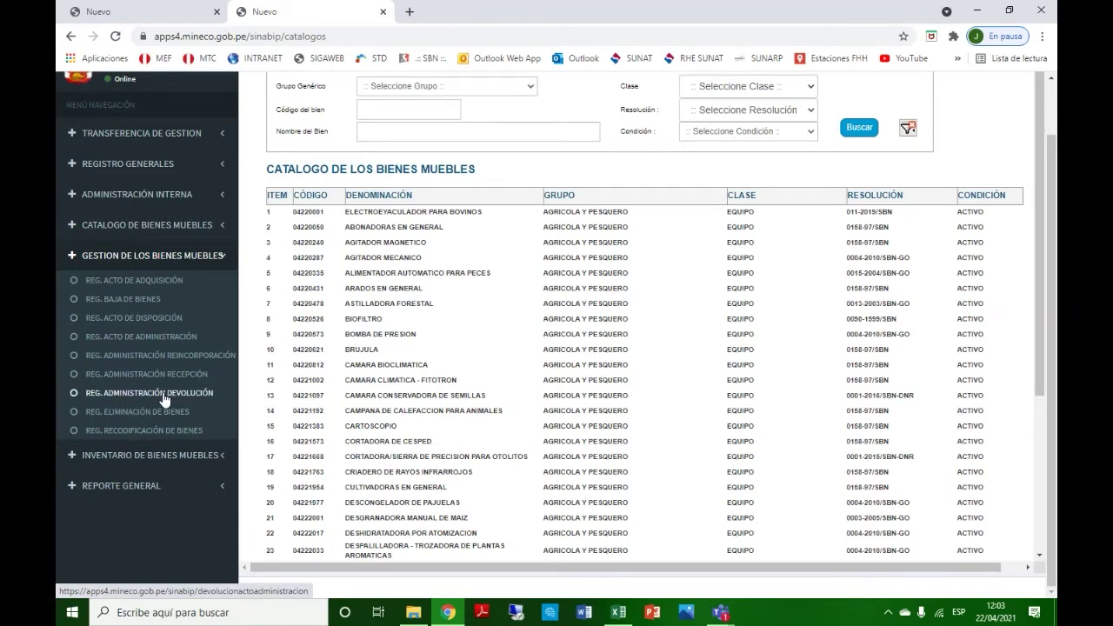
Open Reg. Administración Reincorporación and show the bulk registration form for a new delivery of goods
left_click(134, 356)
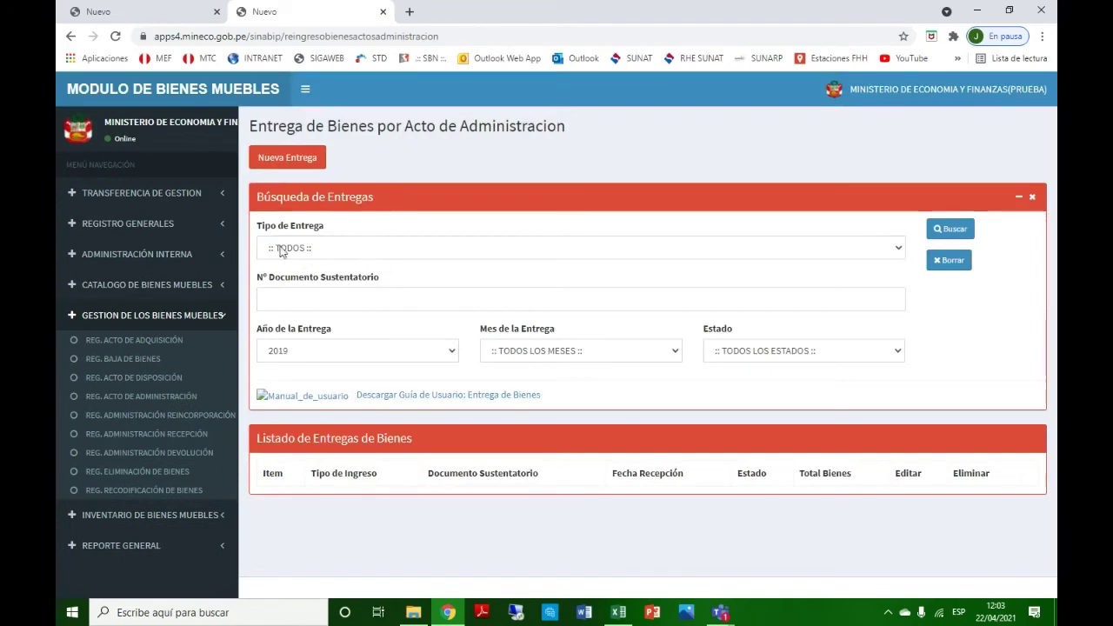
left_click(300, 163)
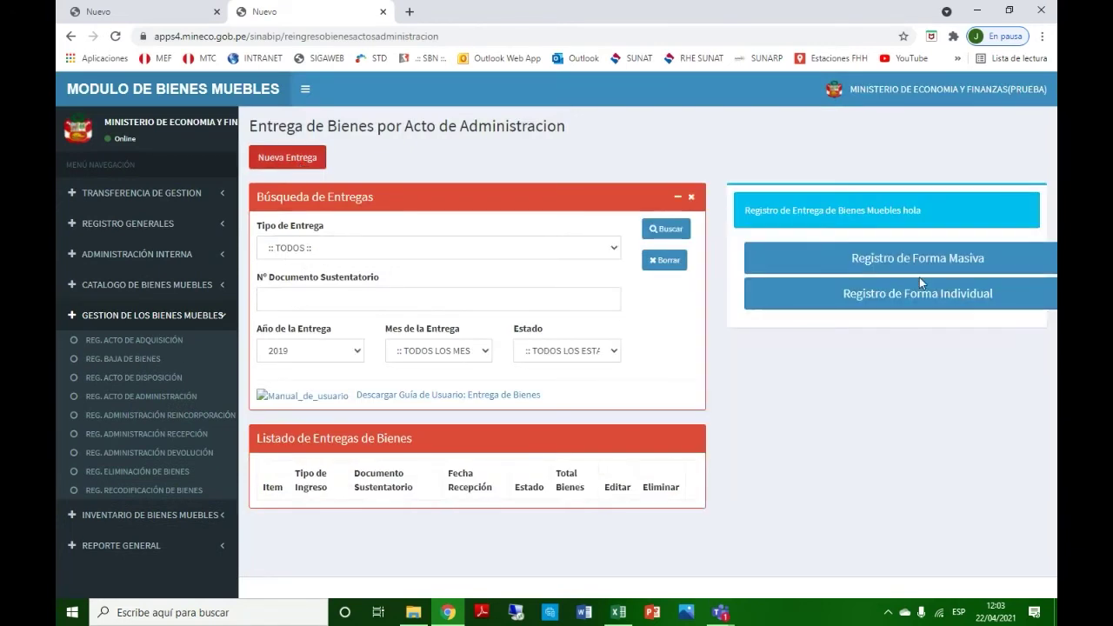
left_click(882, 261)
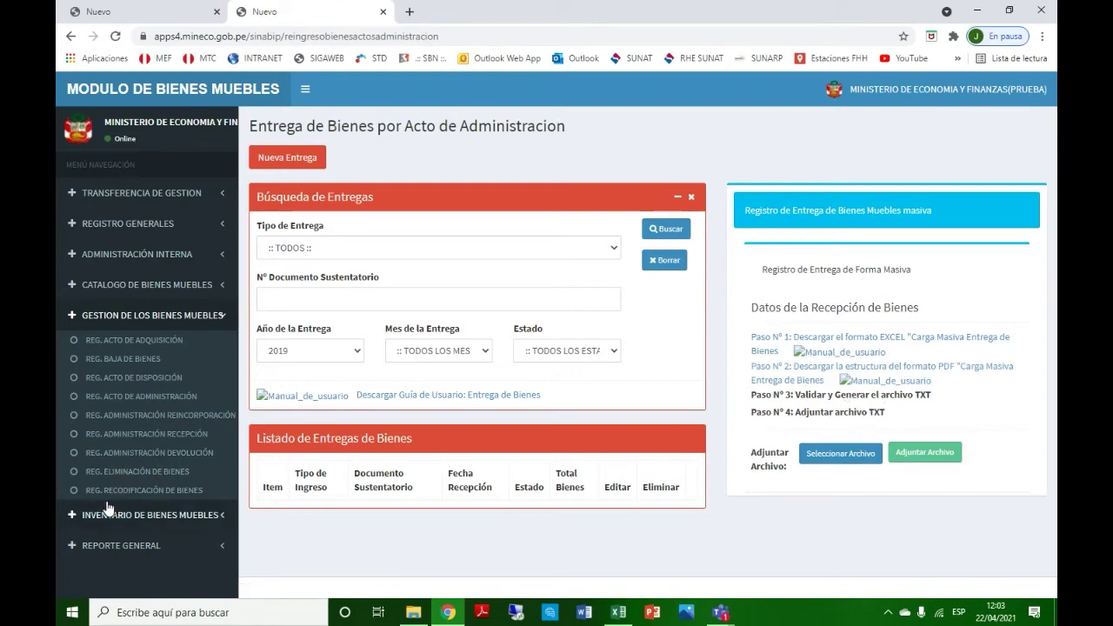
View Reg. Eliminación de Bienes and Reg. Recodificación de Bienes, and show the Inventario de Bienes Muebles options
left_click(112, 474)
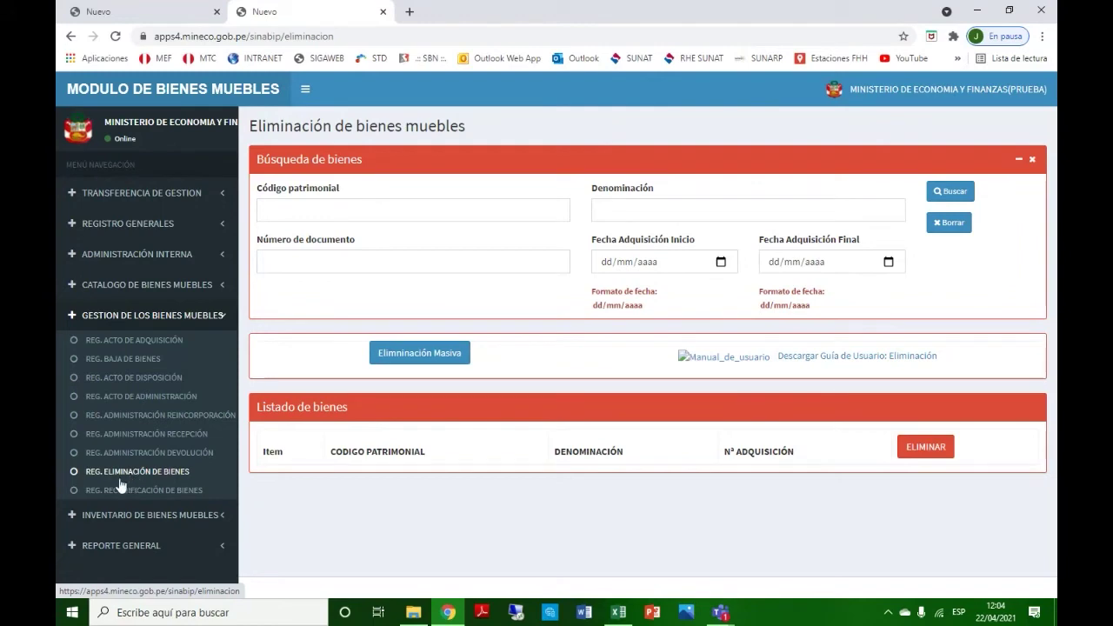
left_click(119, 492)
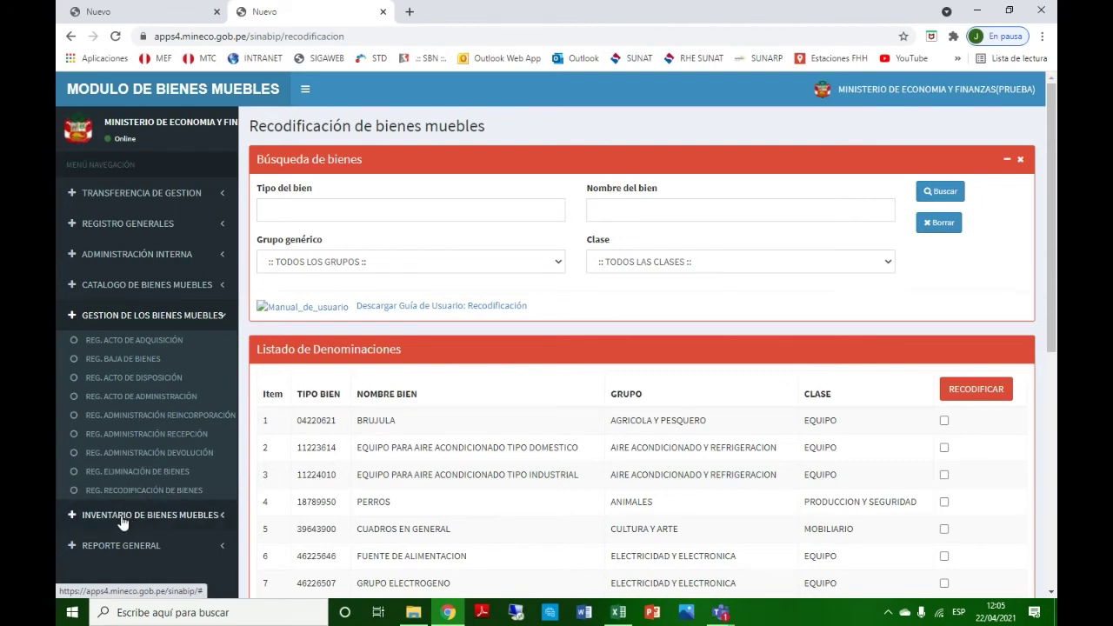
left_click(72, 516)
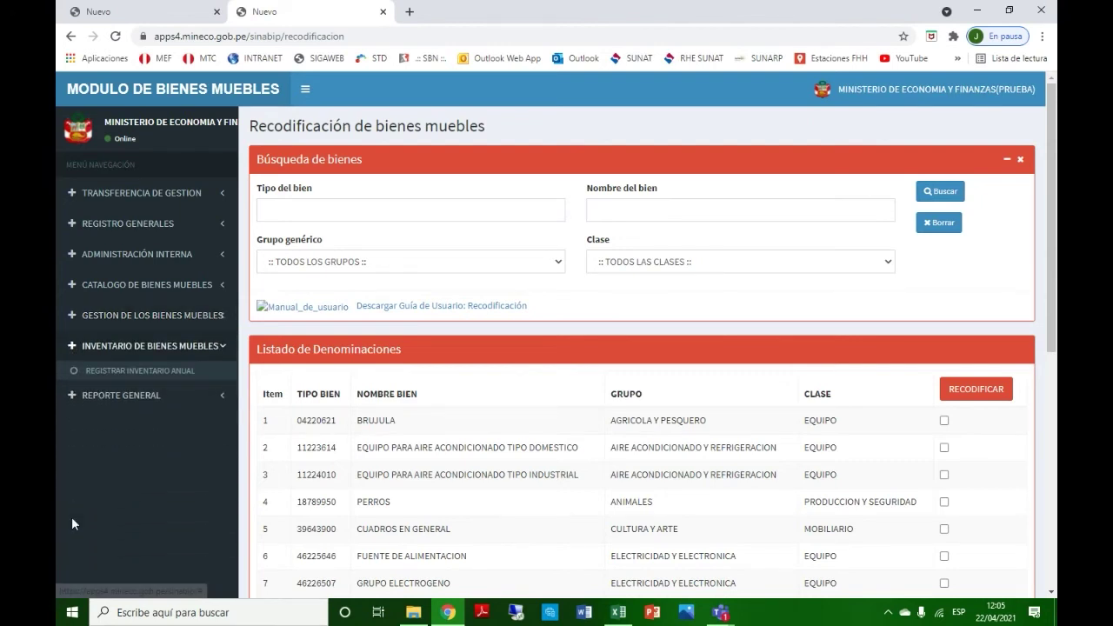
Switch to the MIDIS - CONTIGO session and open the Eliminación de bienes muebles page under Gestión de los Bienes Muebles
left_click(160, 21)
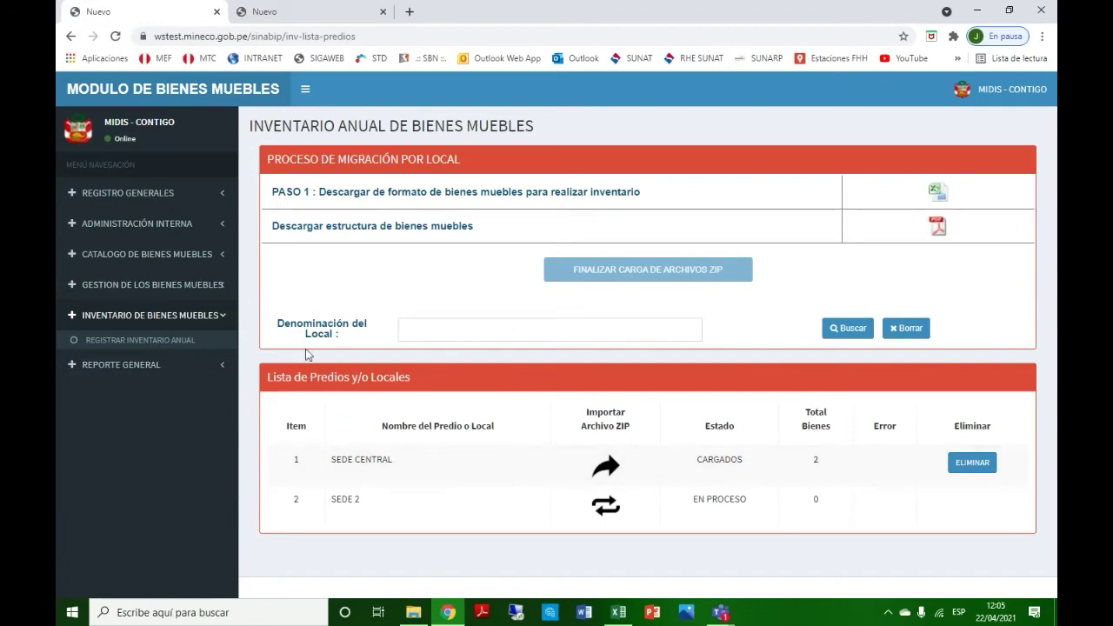
left_click(143, 284)
left_click(137, 310)
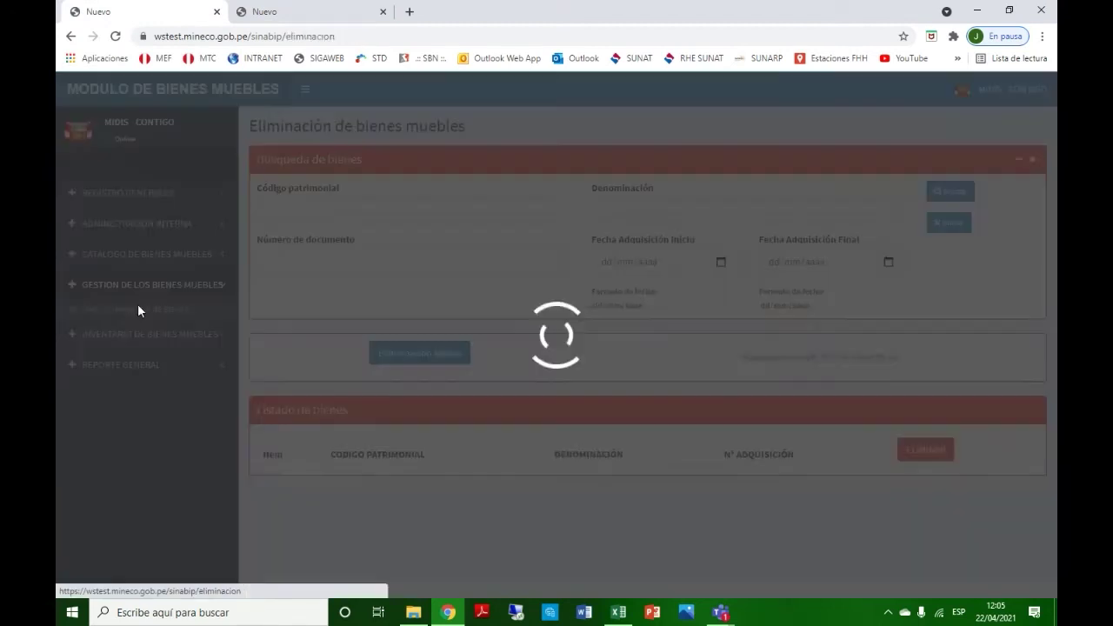
Open Inventario 2020 from Registrar Inventario Anual and check the upload status of the SEDE 2 premises
left_click(118, 331)
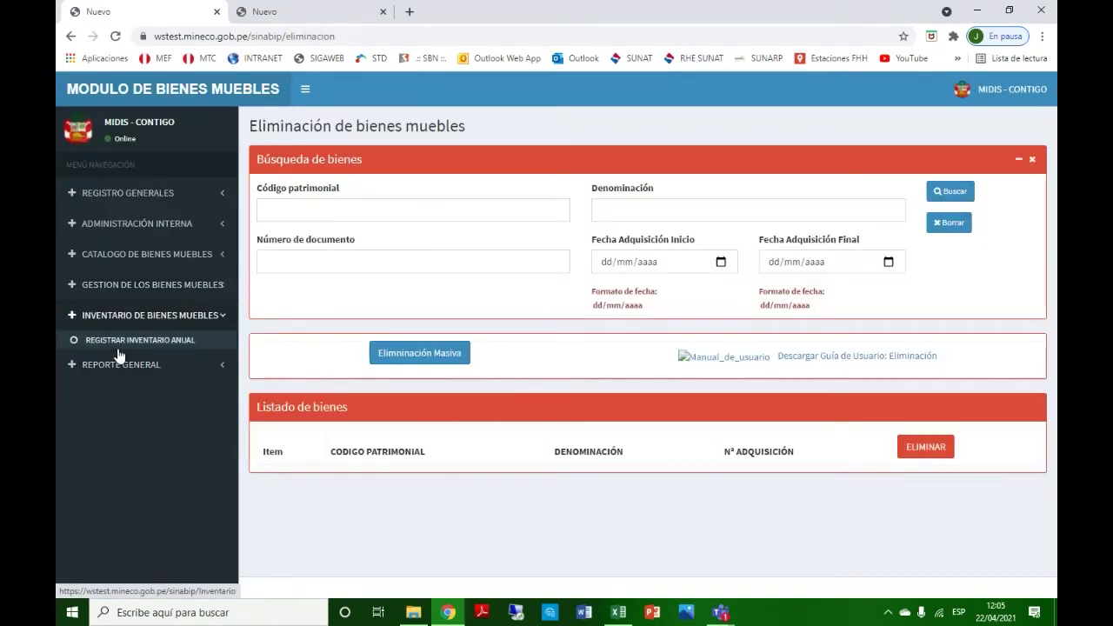
left_click(120, 341)
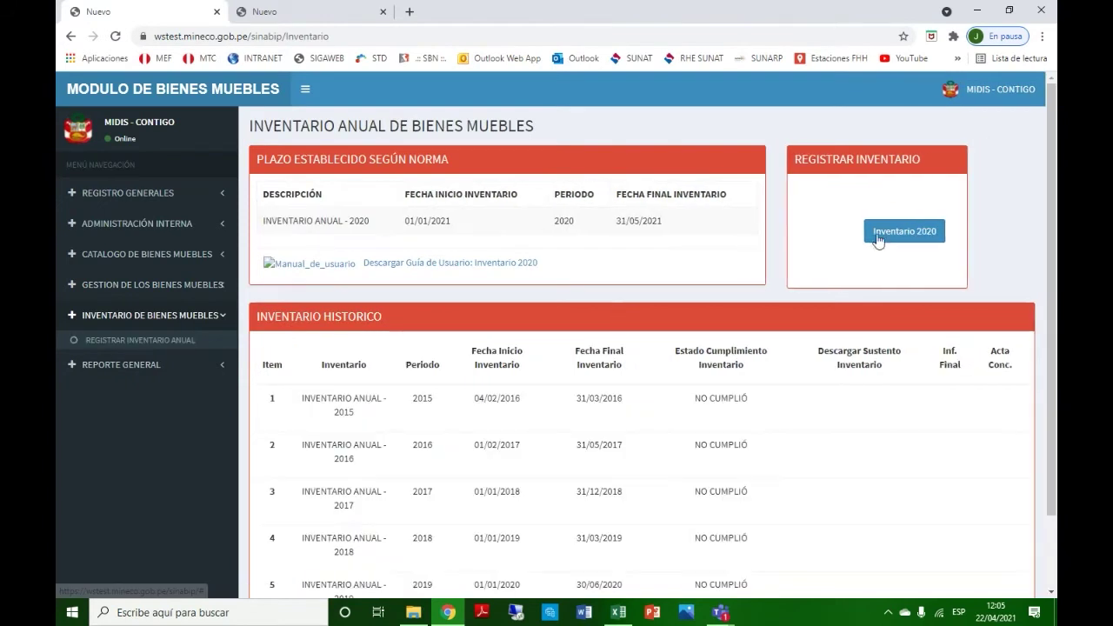
left_click(896, 228)
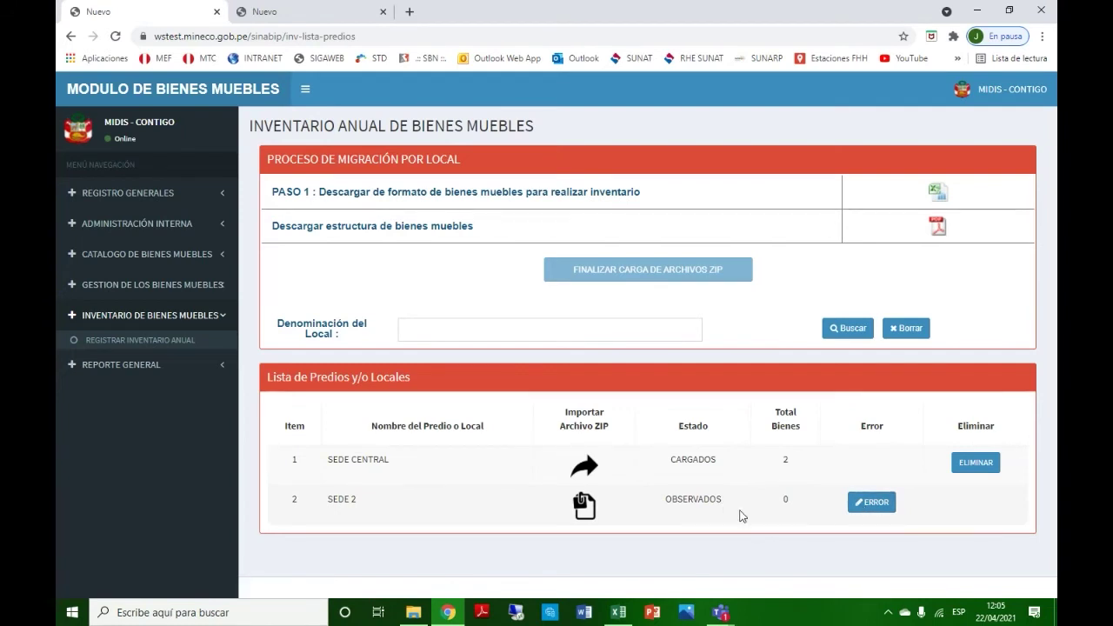
Examine the SEDE 2 error report for the duplicated goods in the inventory upload, and close the report
left_click(869, 512)
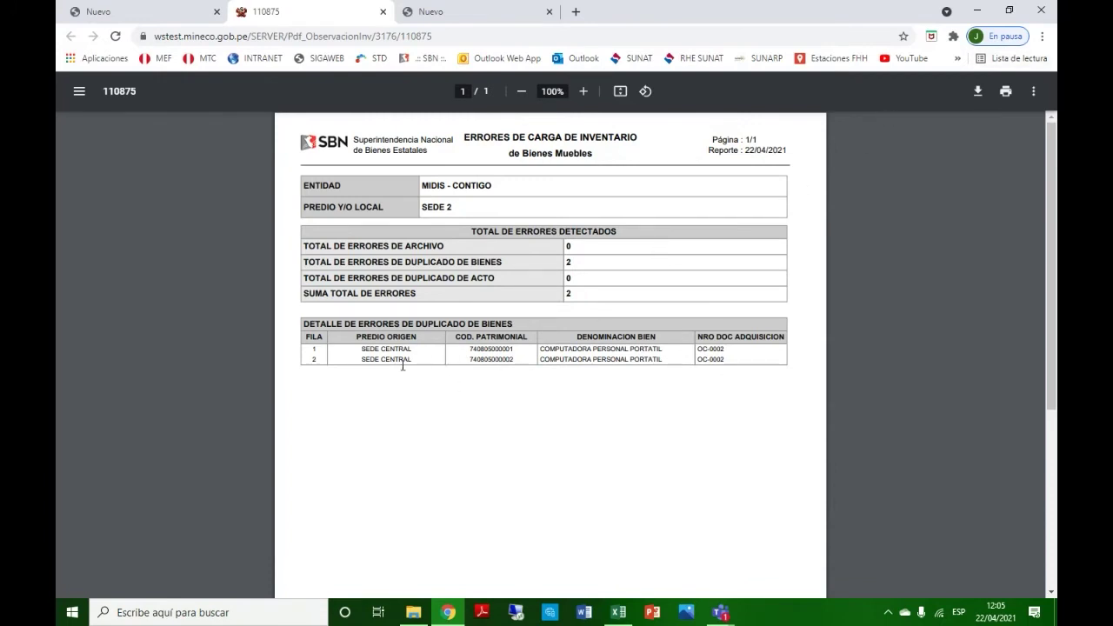
left_click(383, 12)
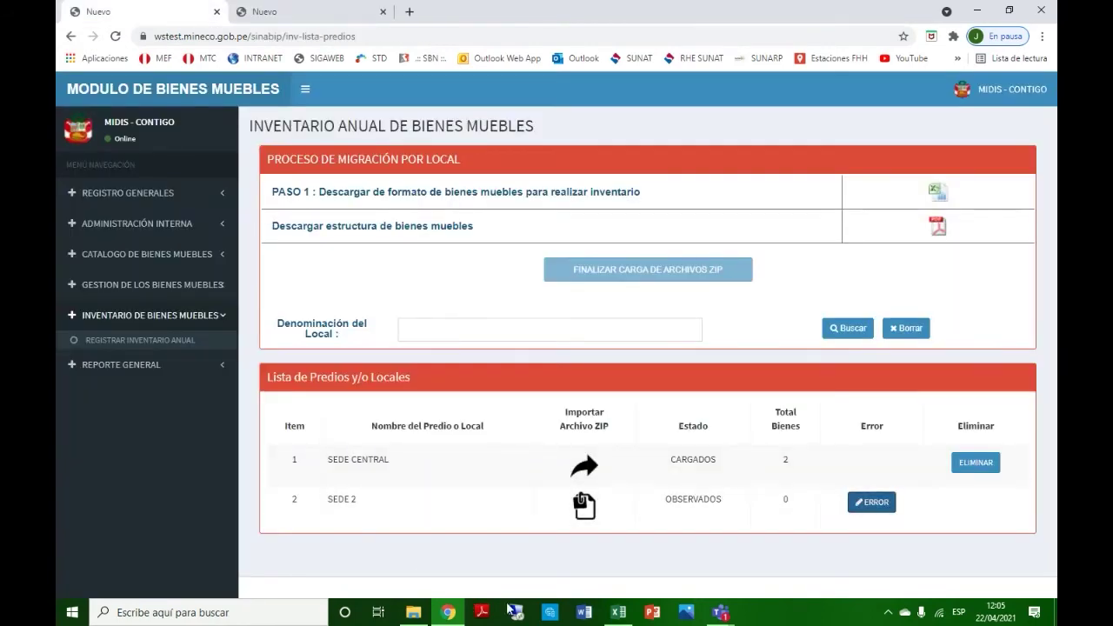
Switch to Excel, delete the Inventario sheet with the SEDE CENTRAL goods from Nuevo_Formato Inventario 2018, then save and close the workbook
left_click(609, 619)
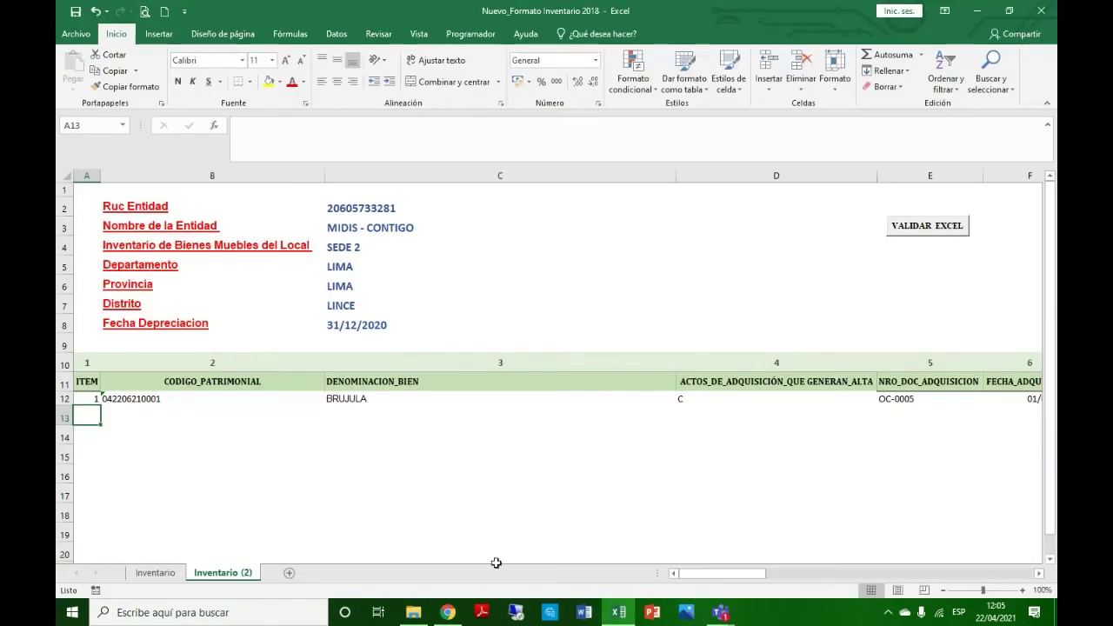
left_click(165, 576)
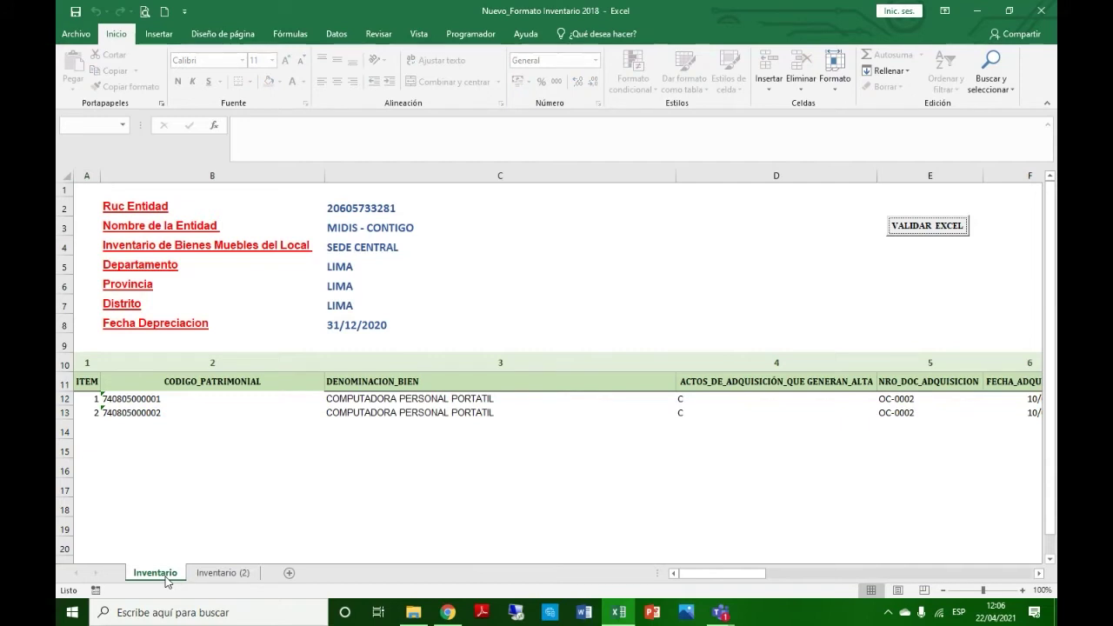
right_click(165, 578)
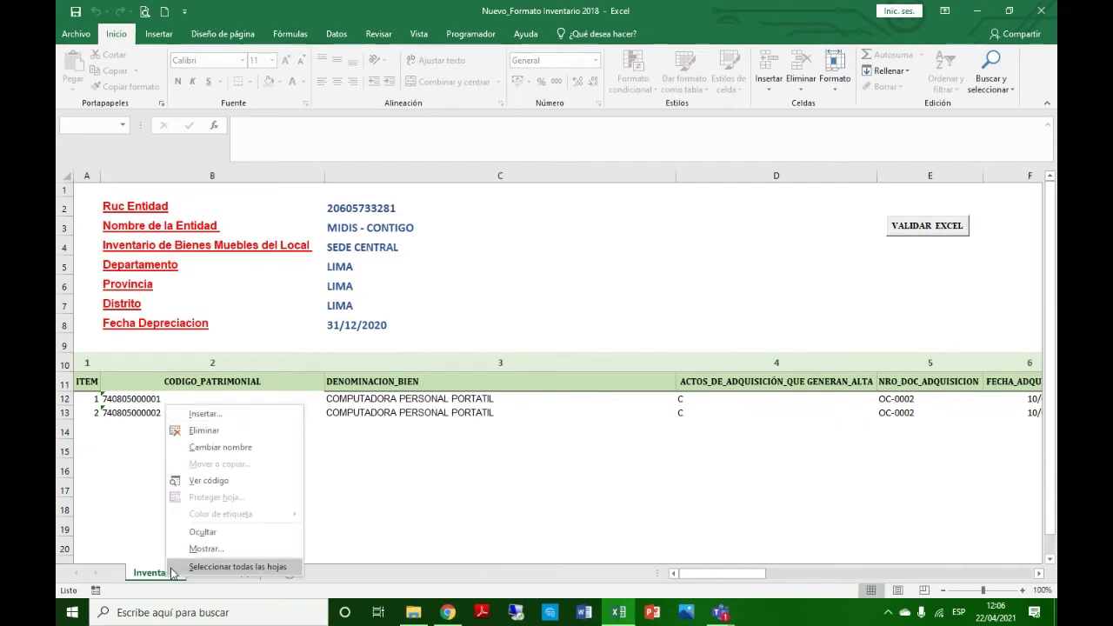
left_click(196, 433)
left_click(521, 354)
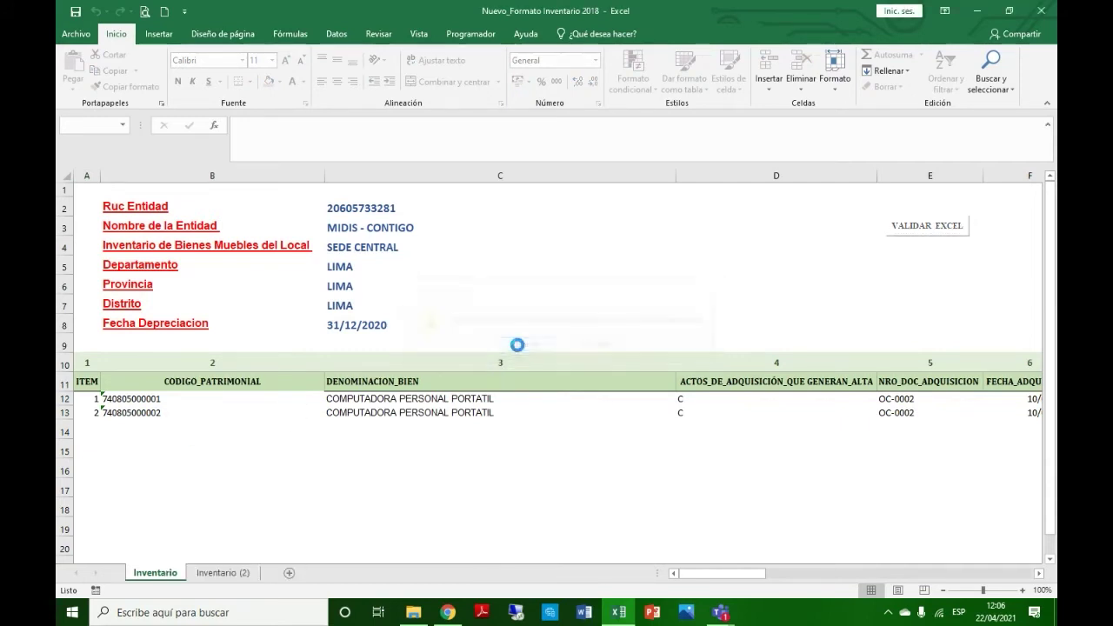
left_click(75, 12)
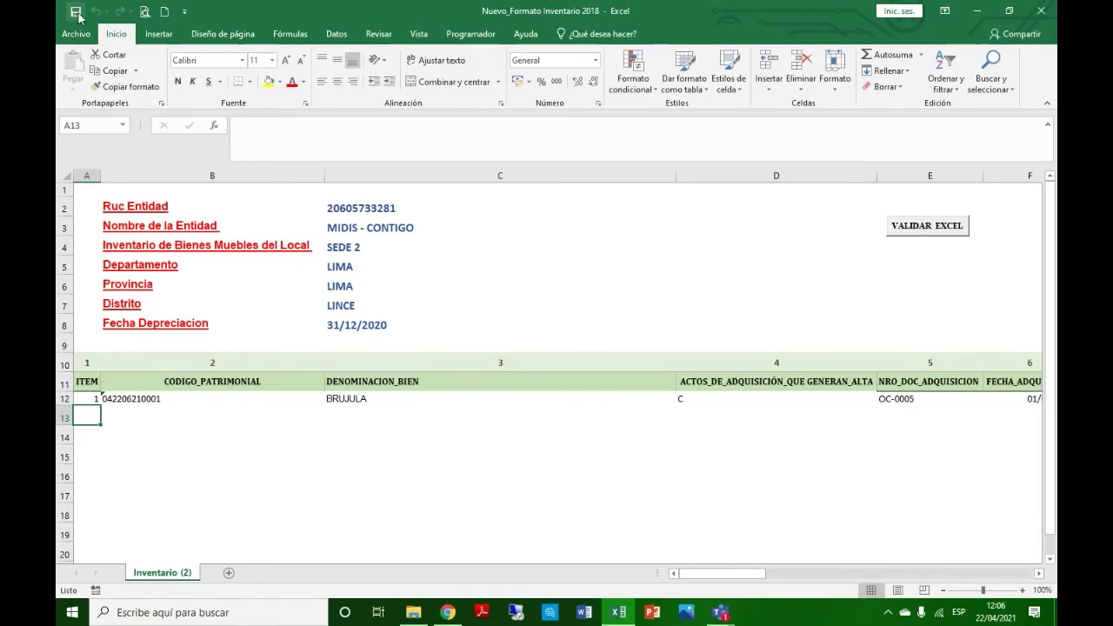
left_click(1041, 10)
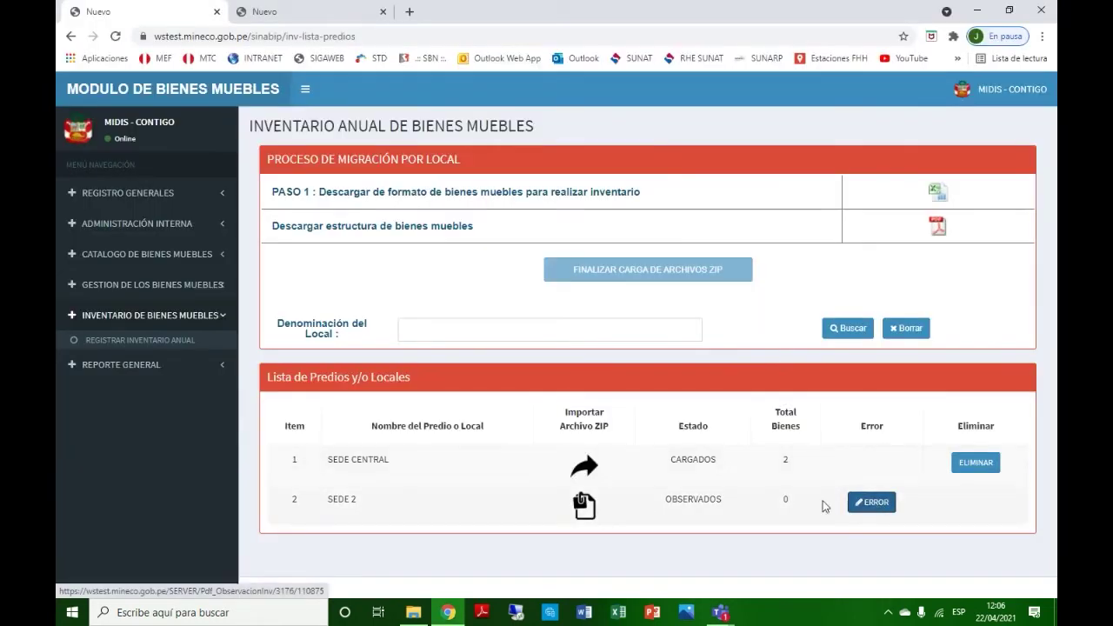
In the browser, open the ZIP import form for SEDE 2 and browse the InventarioInicial folder for its archive
left_click(587, 509)
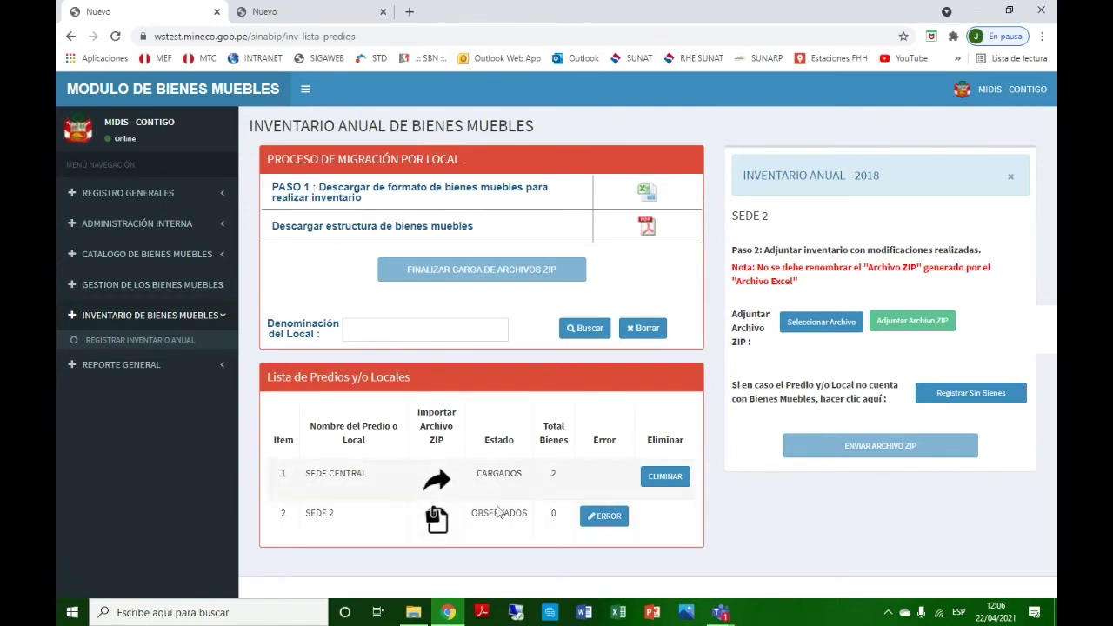
left_click(806, 334)
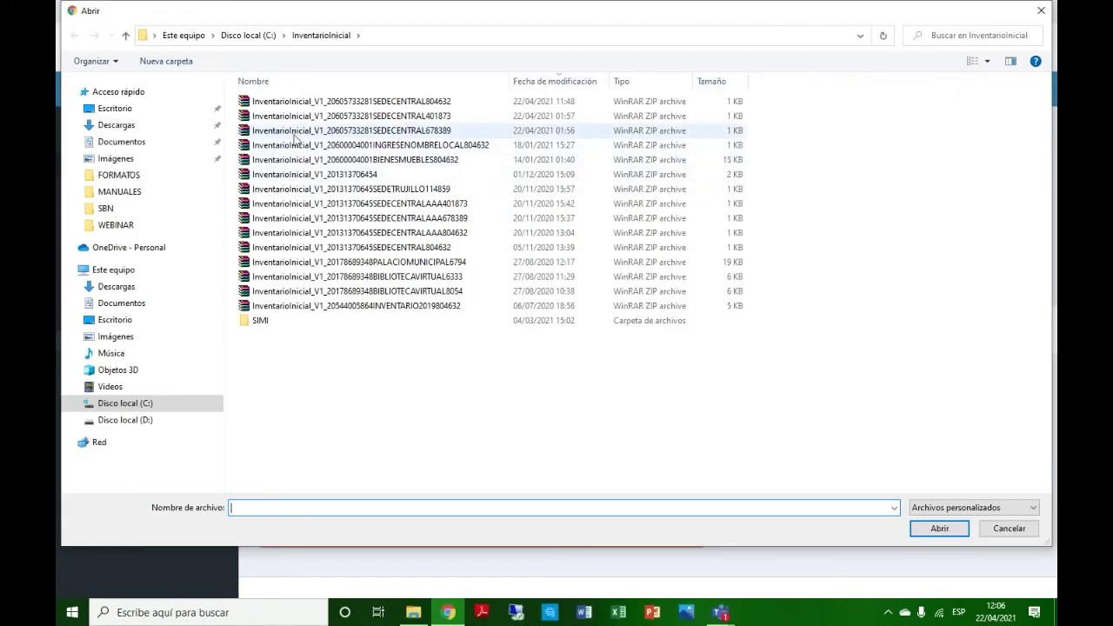
Reopen Nuevo_Formato Inventario 2018 in Excel, run the validation, and generate the ZIP archive for SEDE 2
left_click(614, 618)
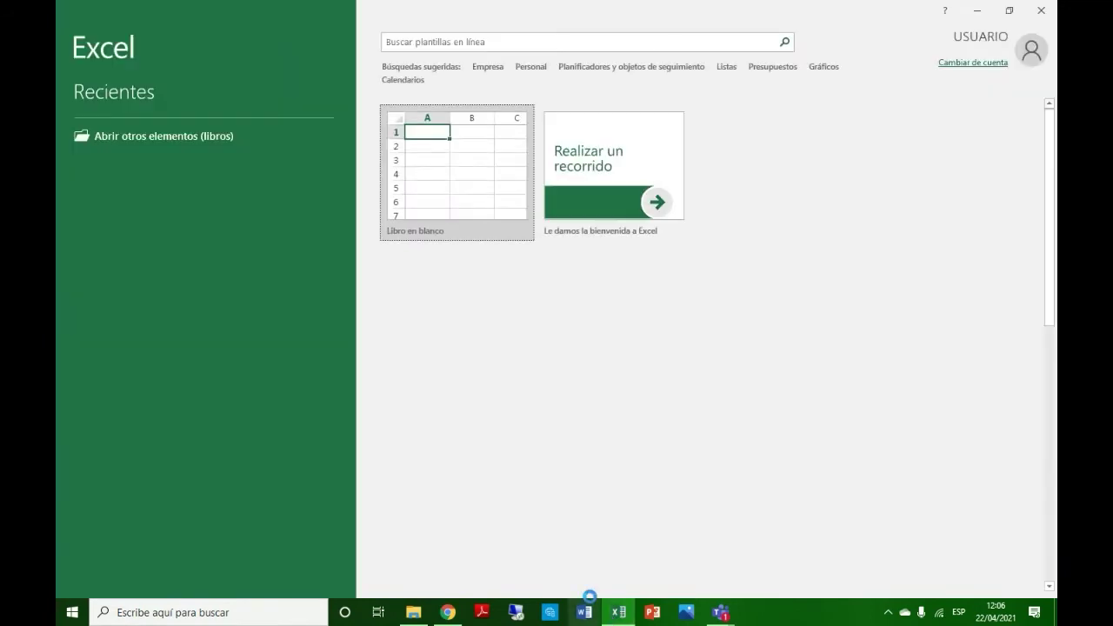
left_click(286, 184)
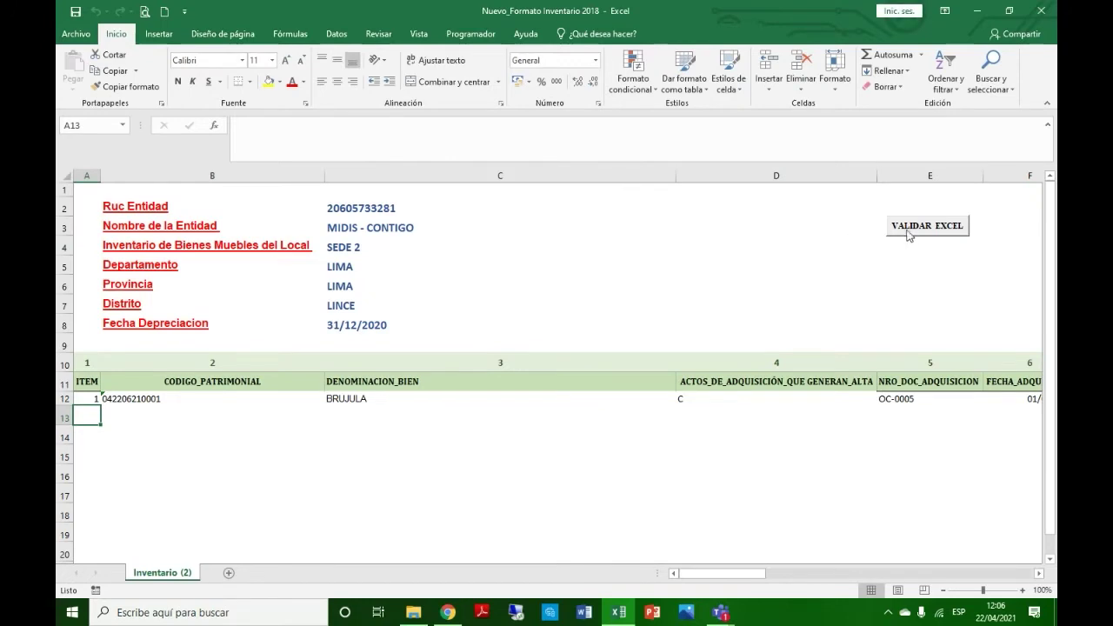
left_click(906, 231)
left_click(444, 173)
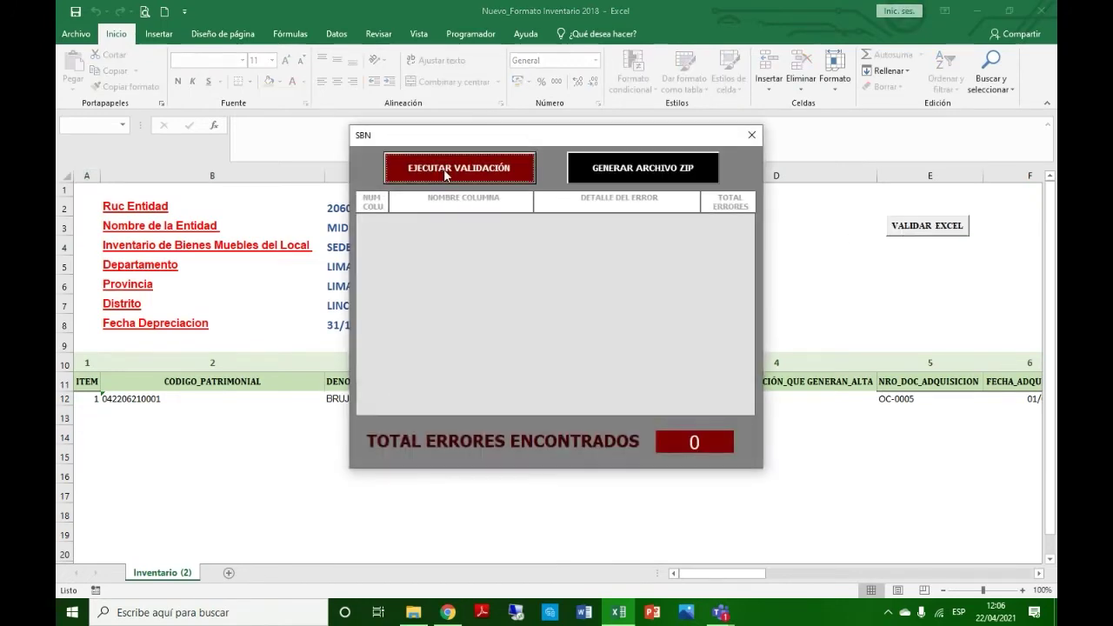
left_click(646, 178)
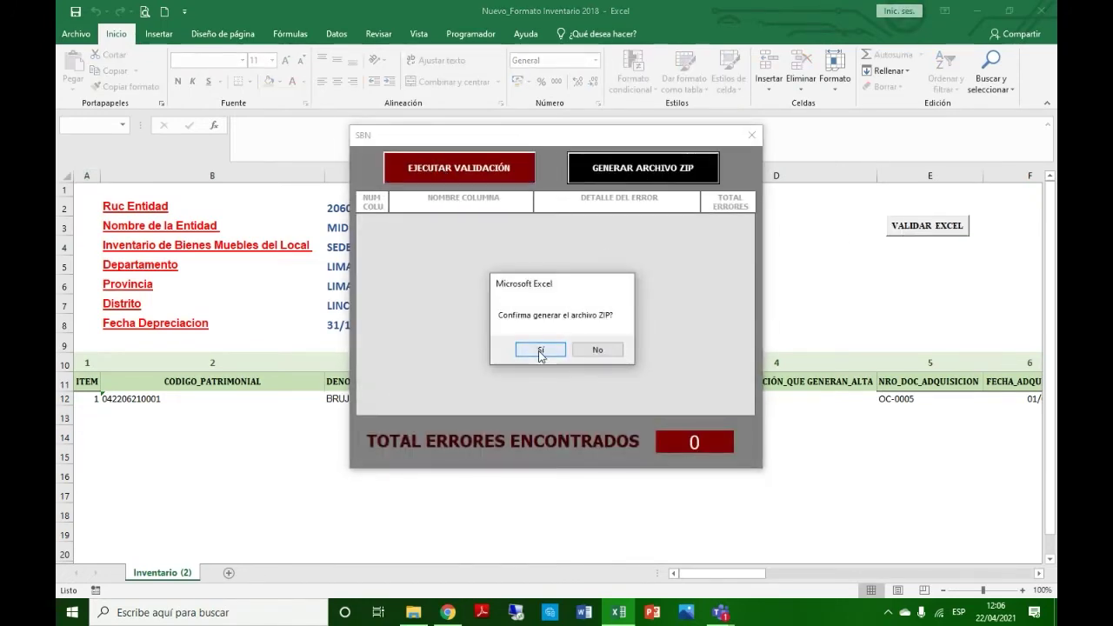
left_click(540, 351)
left_click(666, 366)
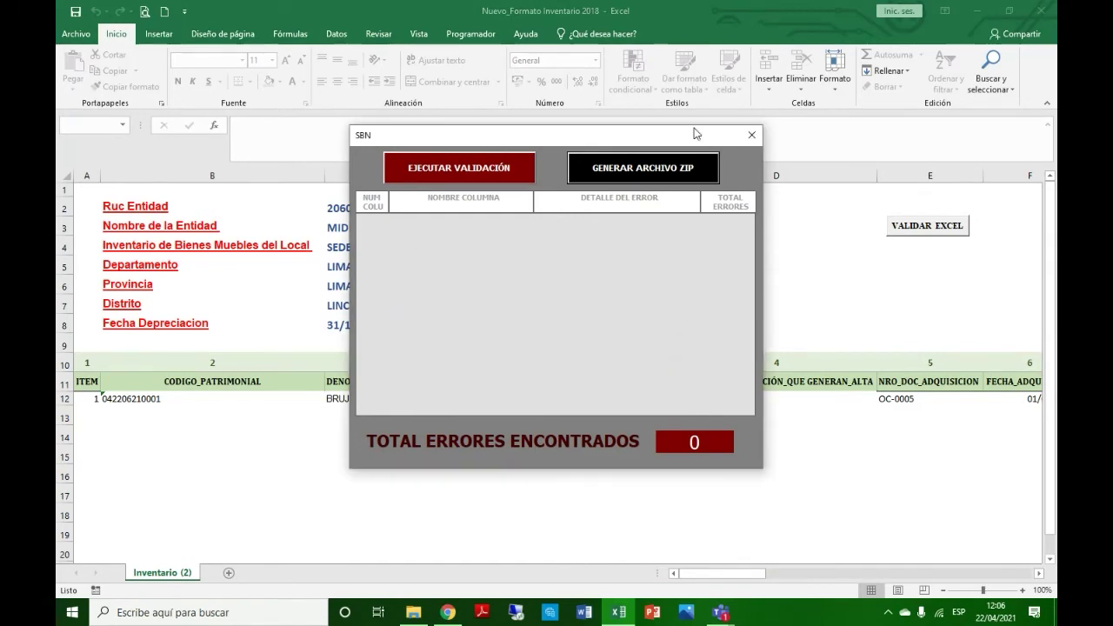
left_click(751, 135)
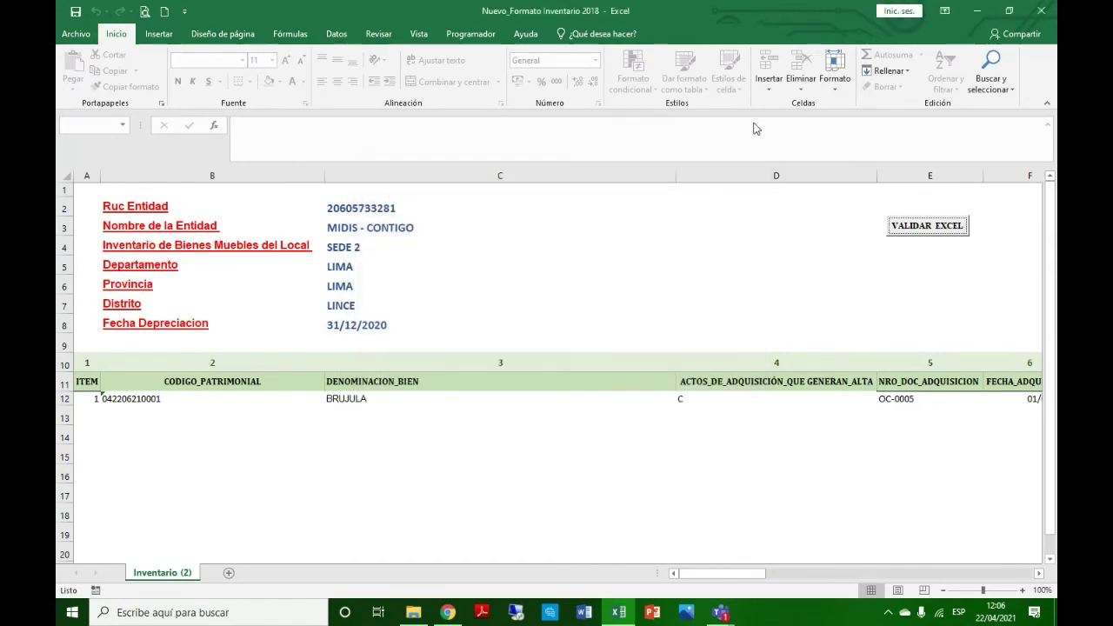
left_click(980, 21)
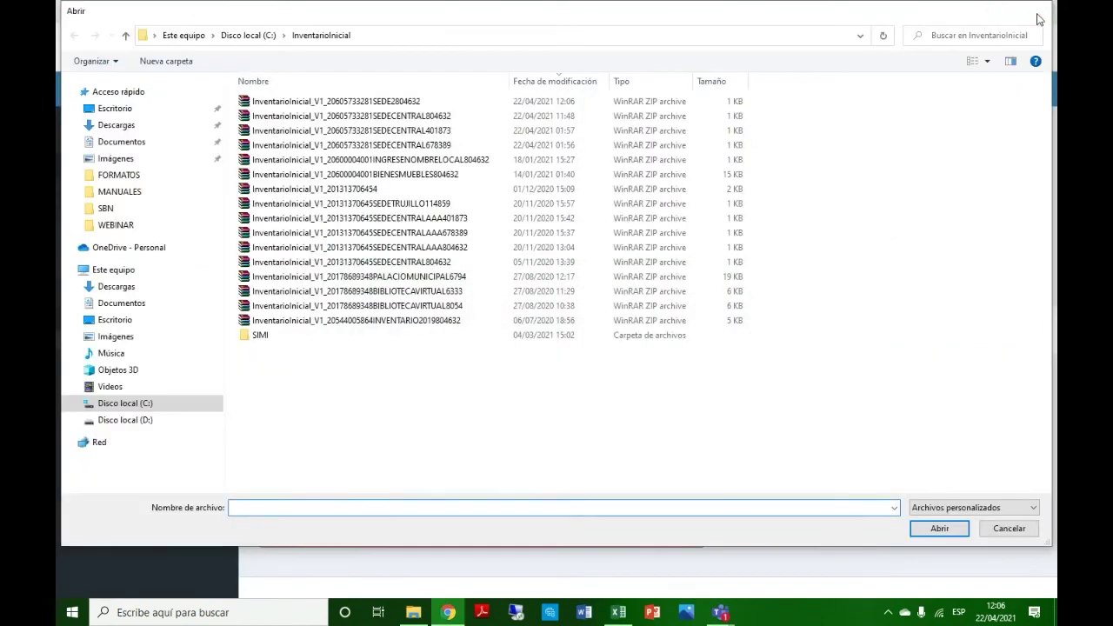
Attach the newly generated SEDE 2 ZIP archive from the InventarioInicial folder to the import form and send it, confirming the submission
left_click(1037, 17)
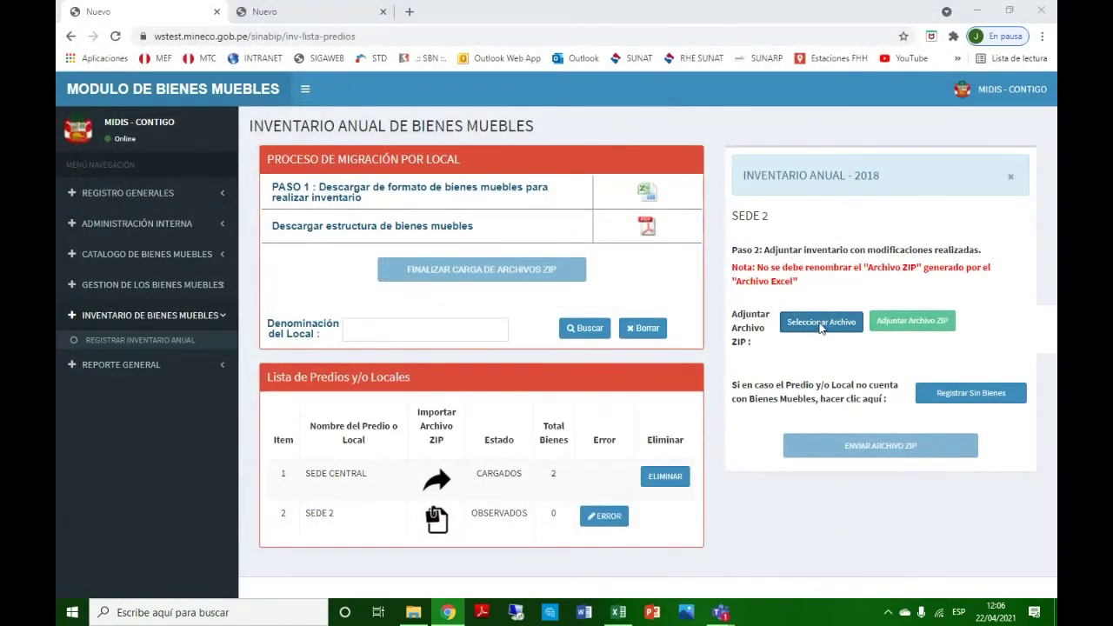
left_click(821, 323)
left_click(347, 101)
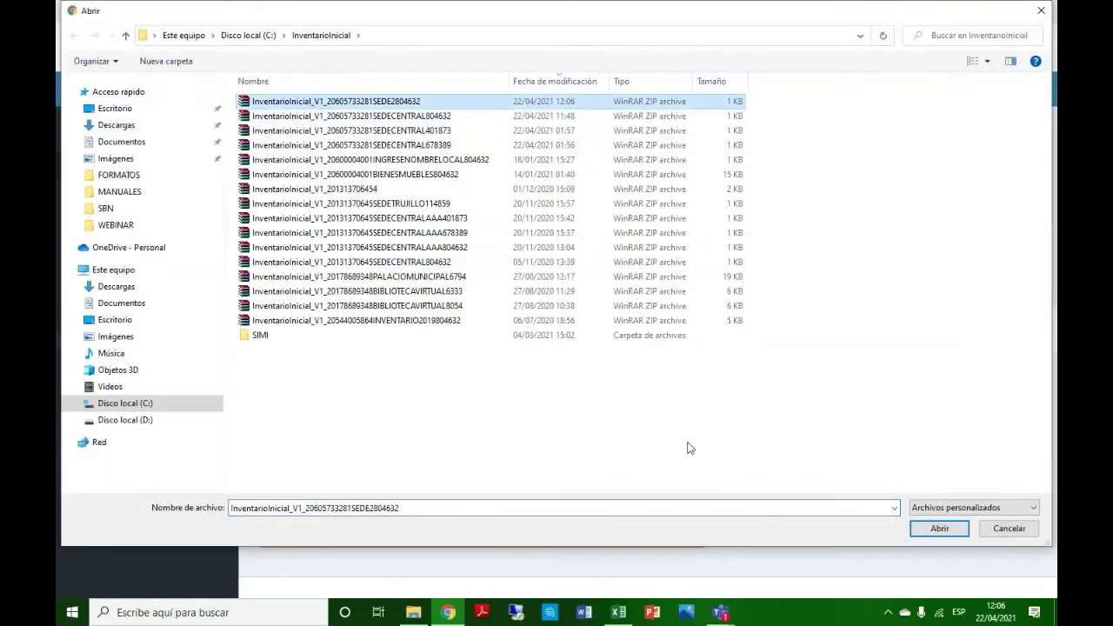
left_click(936, 529)
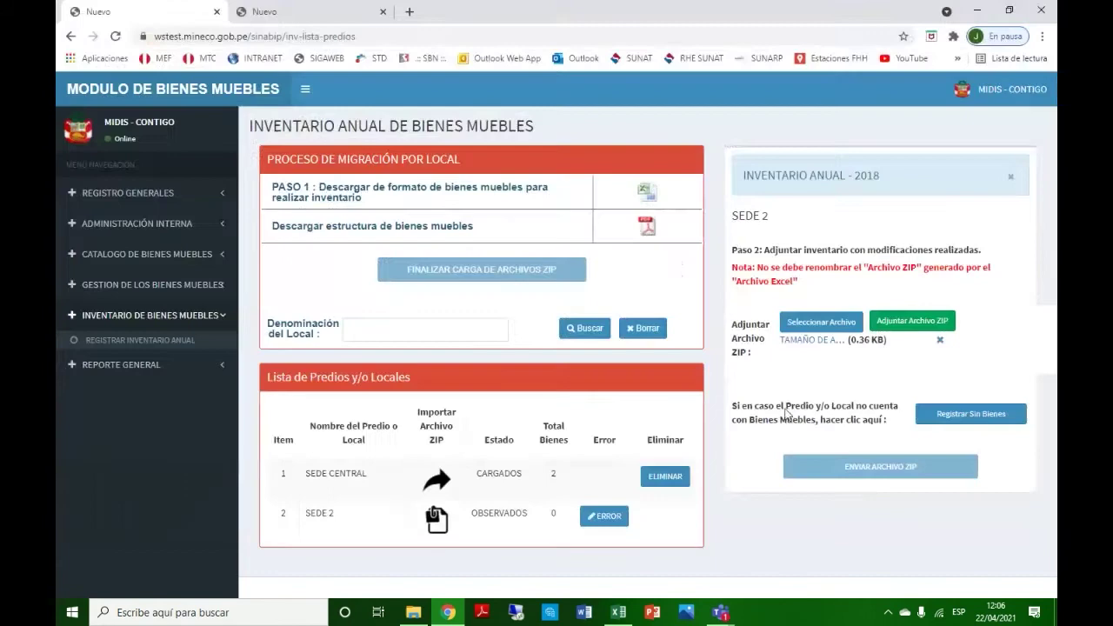
left_click(904, 323)
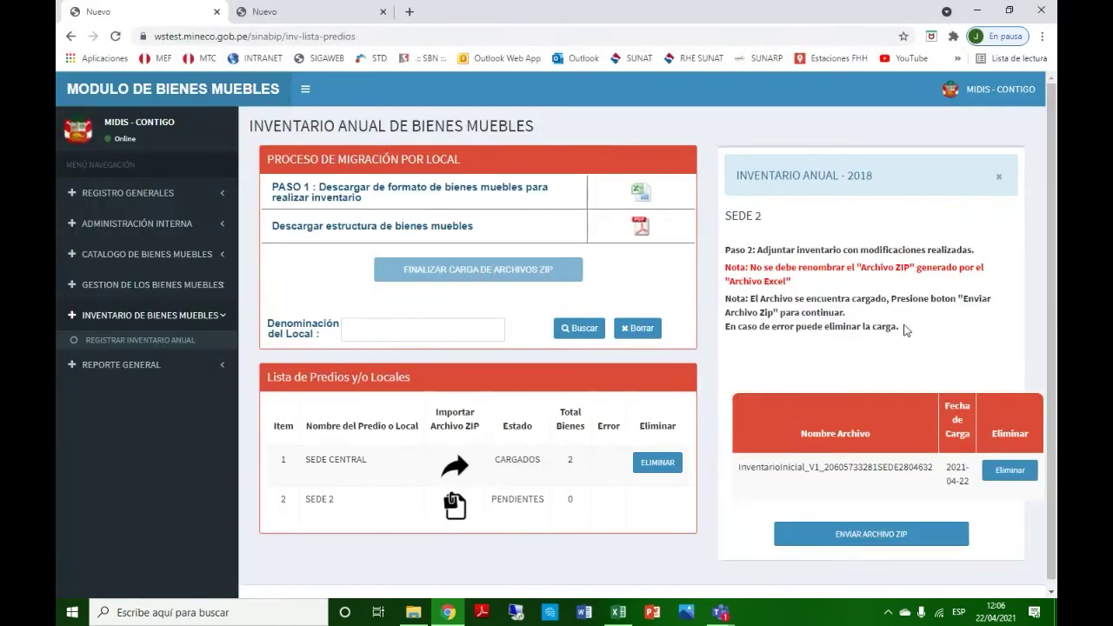
left_click(870, 533)
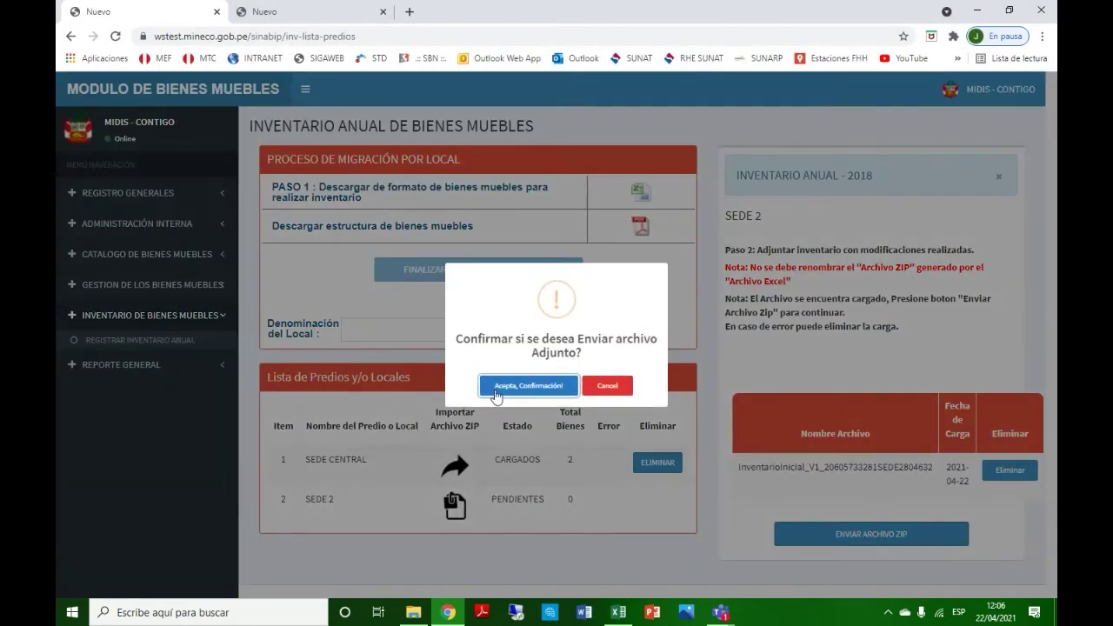
left_click(529, 386)
left_click(557, 389)
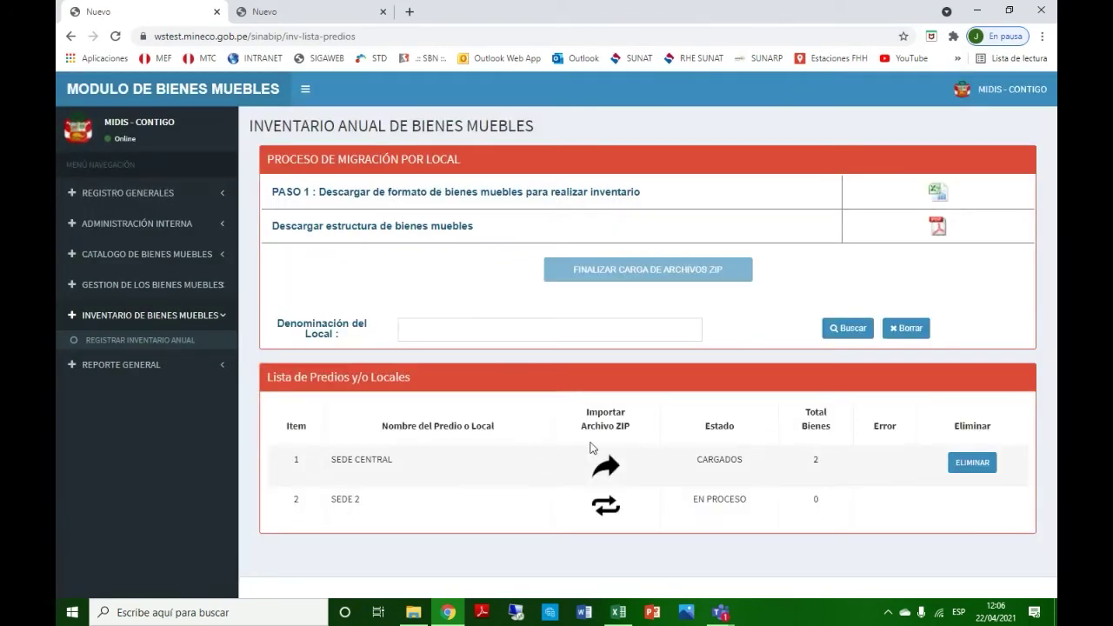
Open the Reg. Eliminación de Bienes page under Gestión de los Bienes Muebles for MIDIS - CONTIGO
left_click(161, 285)
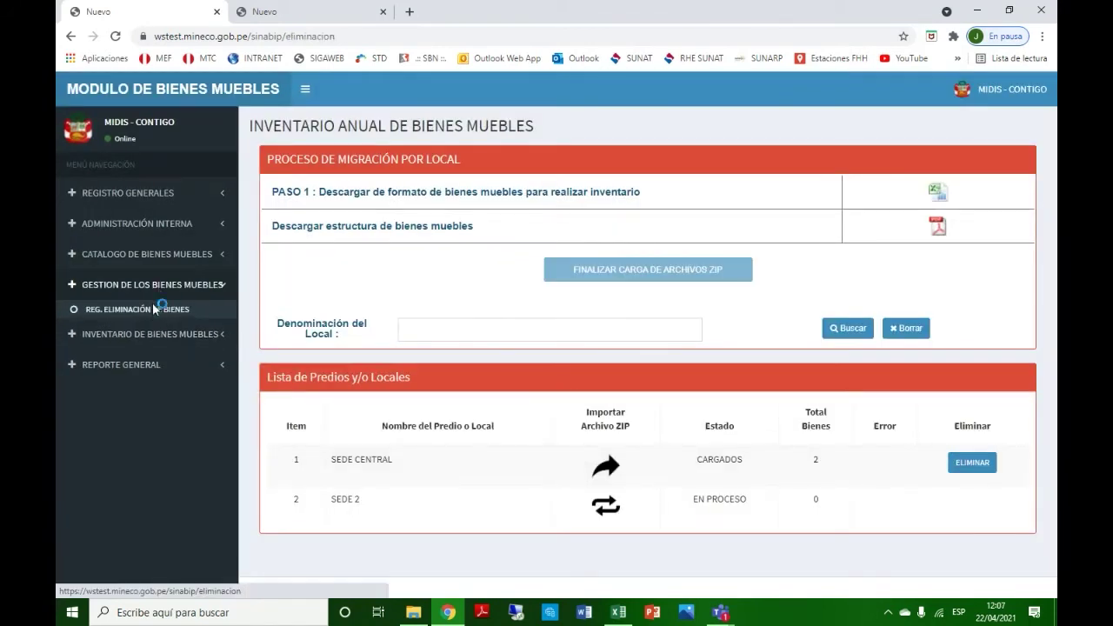
left_click(152, 309)
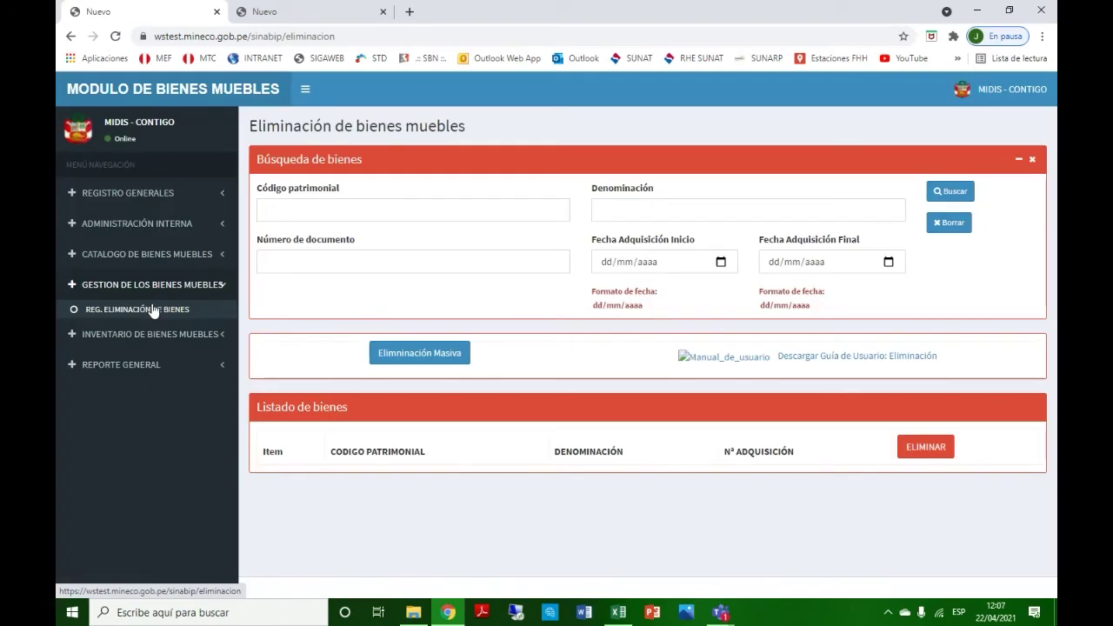
Switch to the Ministerio de Economía y Finanzas (prueba) session, open Registrar Inventario Anual, and review the historical inventories' compliance status
left_click(333, 23)
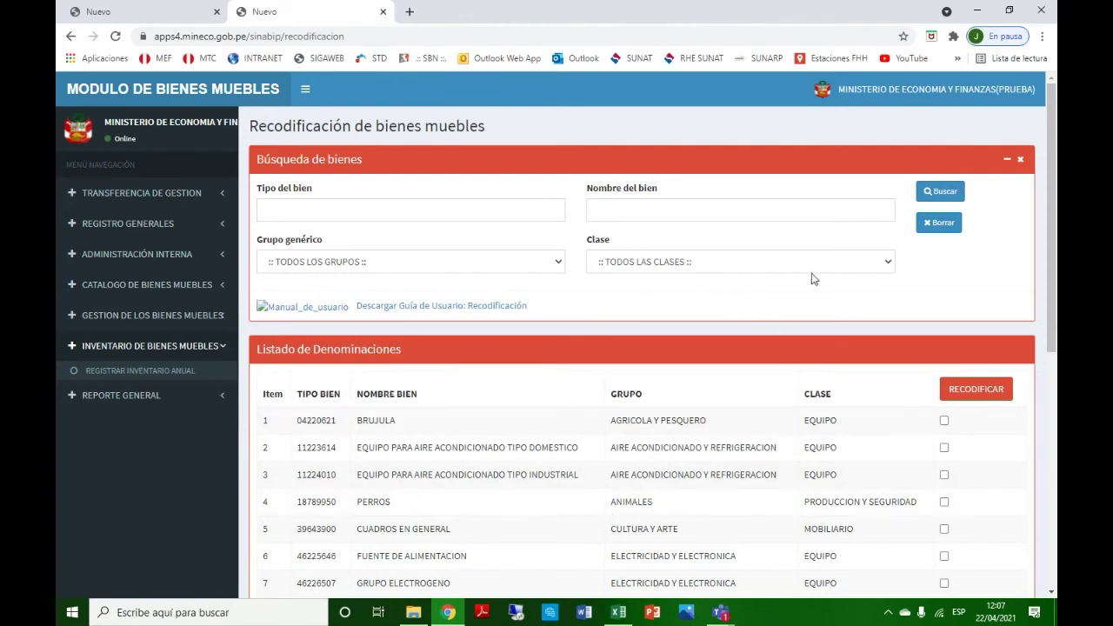
left_click(154, 382)
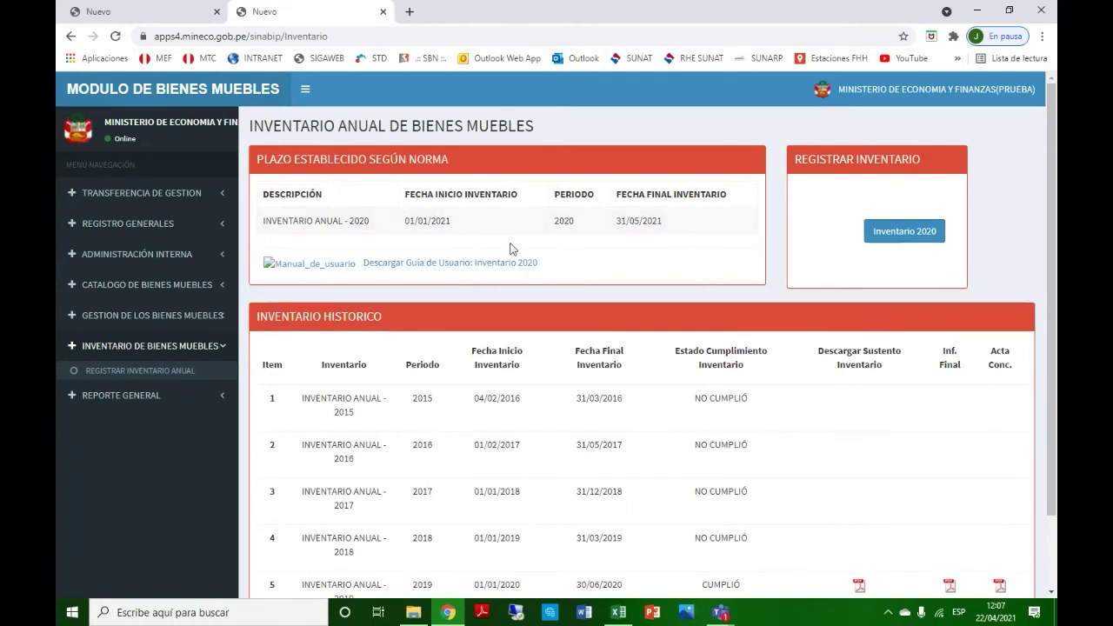
scroll(536, 255, "down", 1)
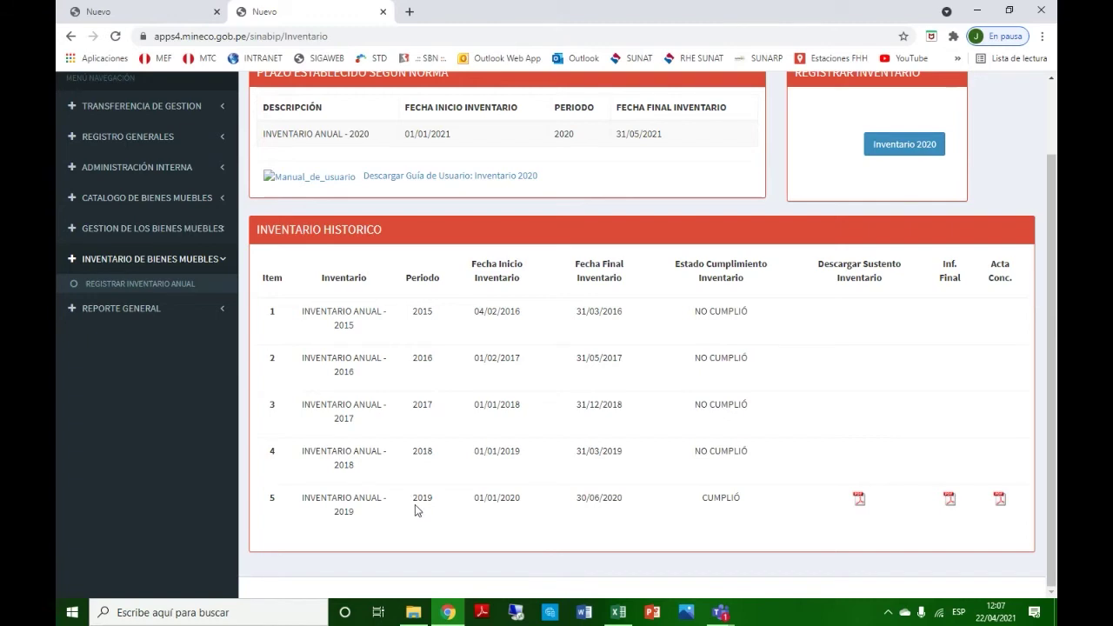
Open the Inventario 2020 summary, review its premises and goods totals, and cancel the summary
left_click(894, 148)
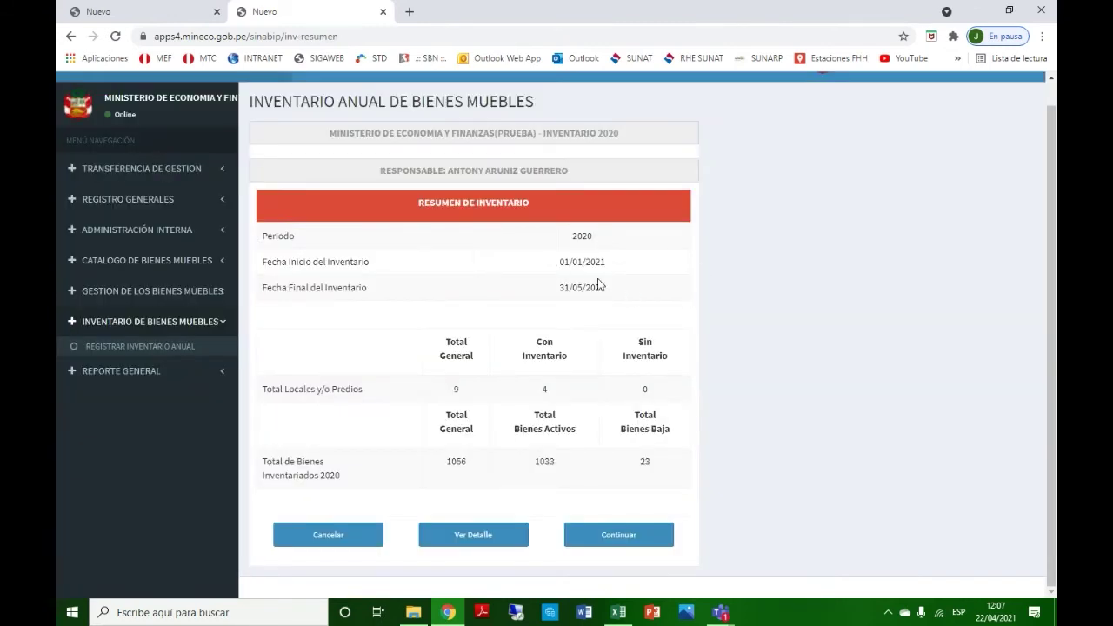
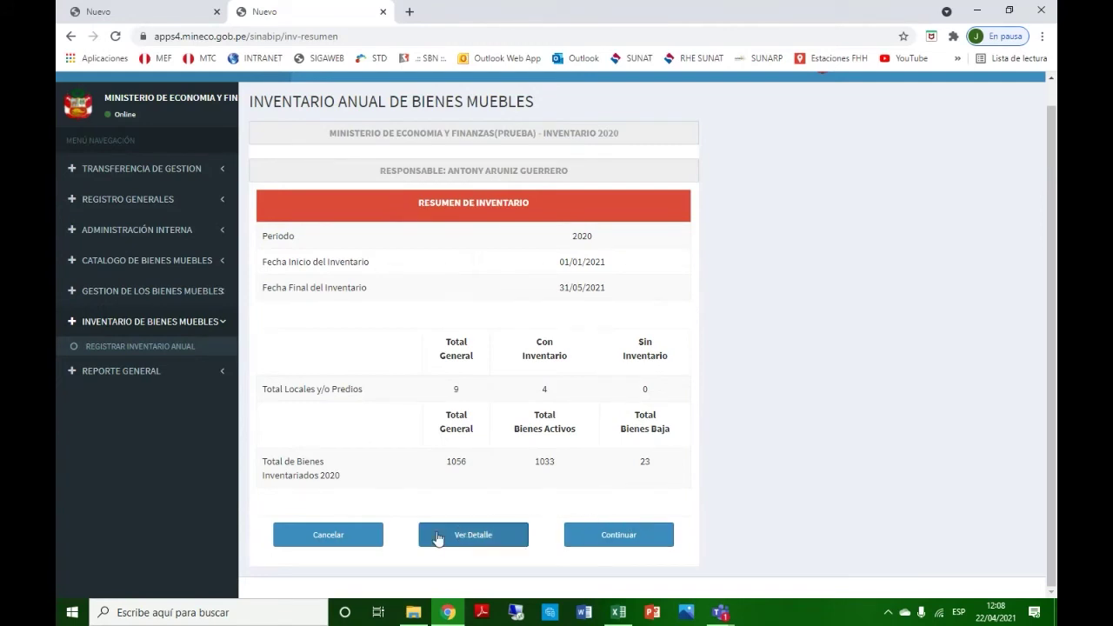
left_click(330, 536)
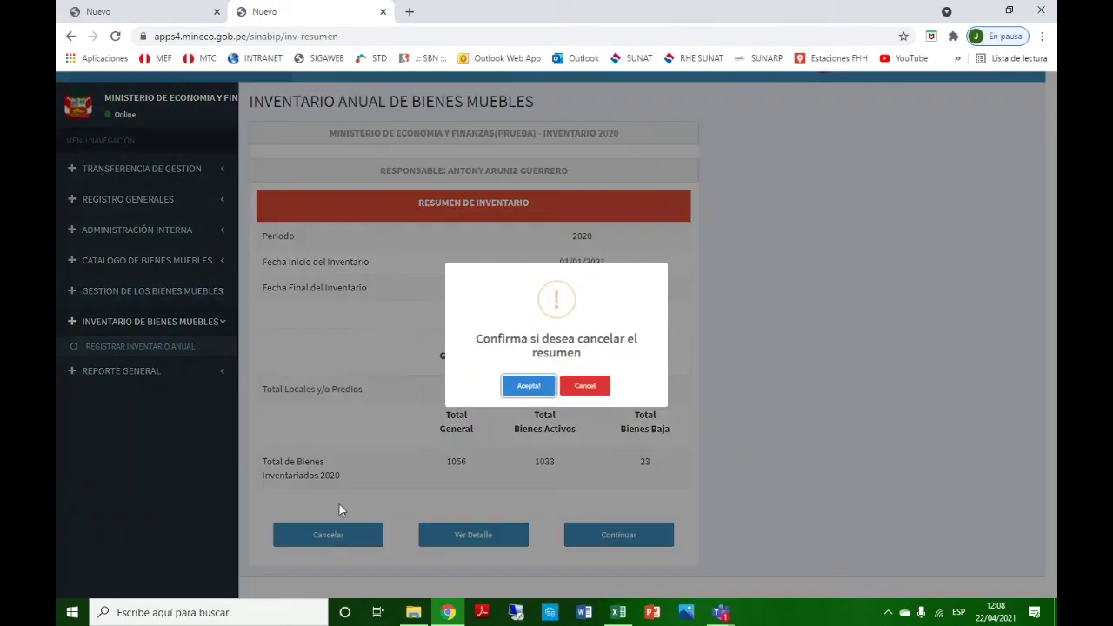
left_click(526, 383)
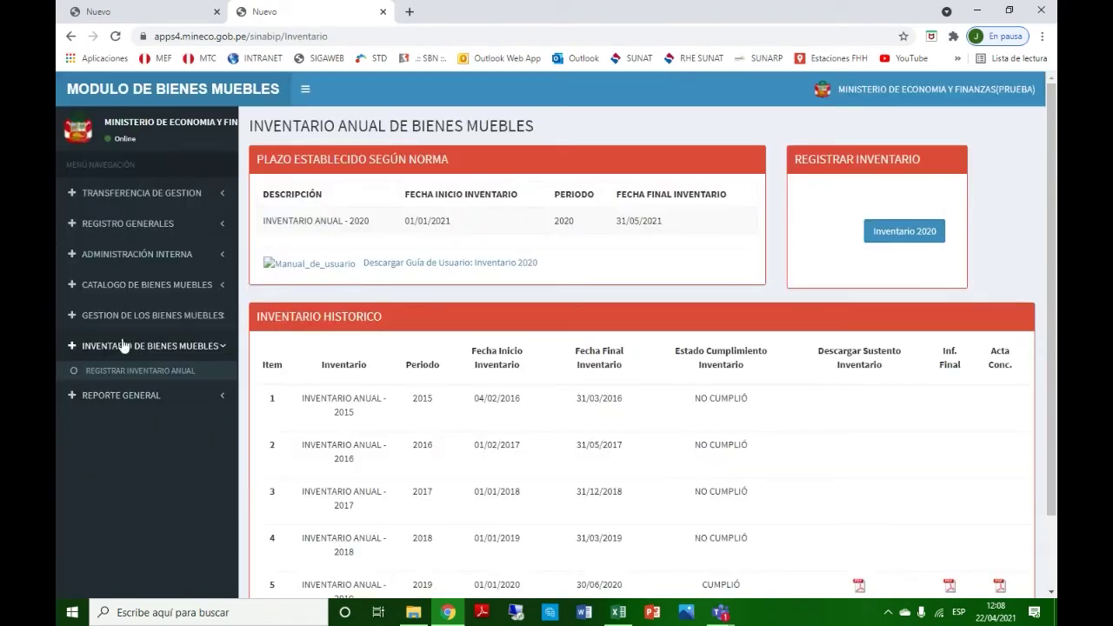
Open Reg. Acto de Adquisición under Gestión de los Bienes Muebles and look through the list of acquisition acts
left_click(121, 318)
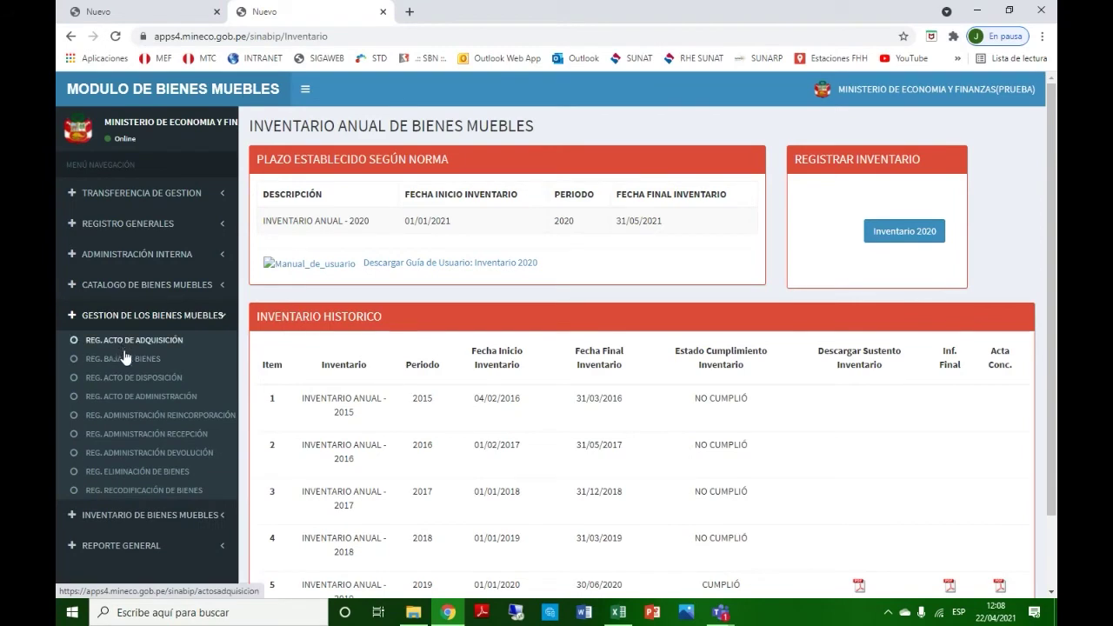
left_click(126, 340)
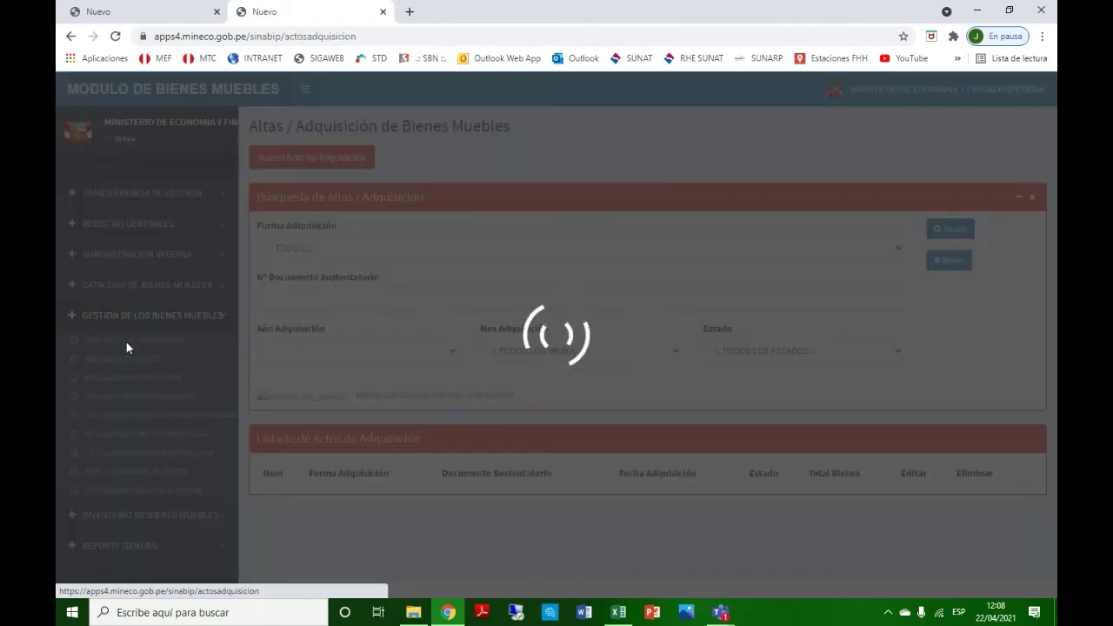
scroll(423, 400, "down", 5)
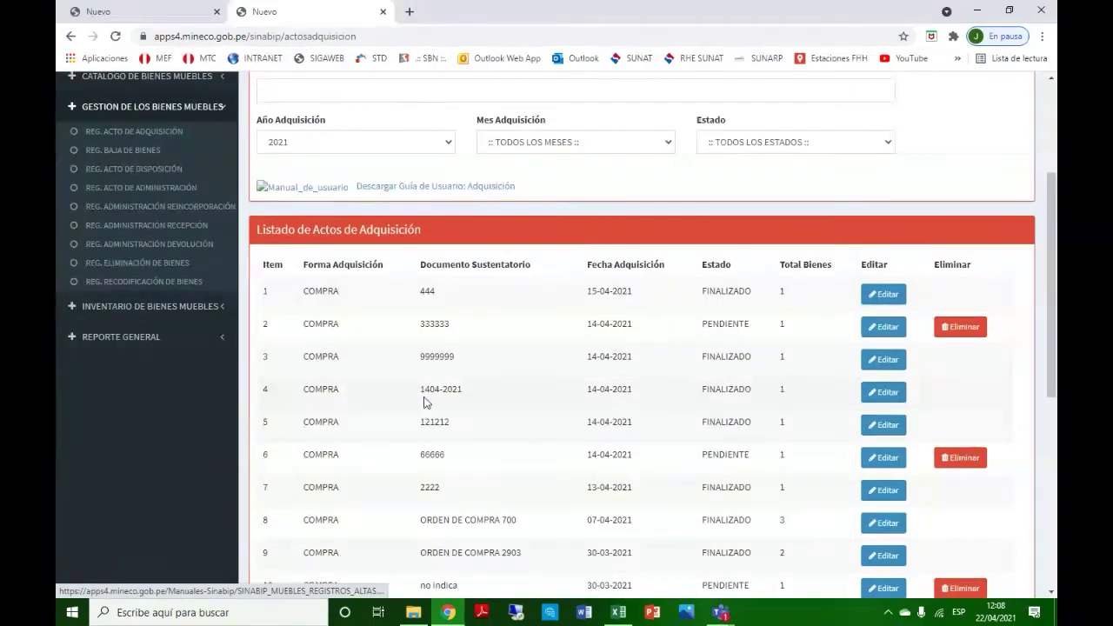
Start a new acquisition act and bring up the Registro de Forma Masiva steps for bulk registration
scroll(425, 398, "up", 3)
scroll(425, 397, "up", 2)
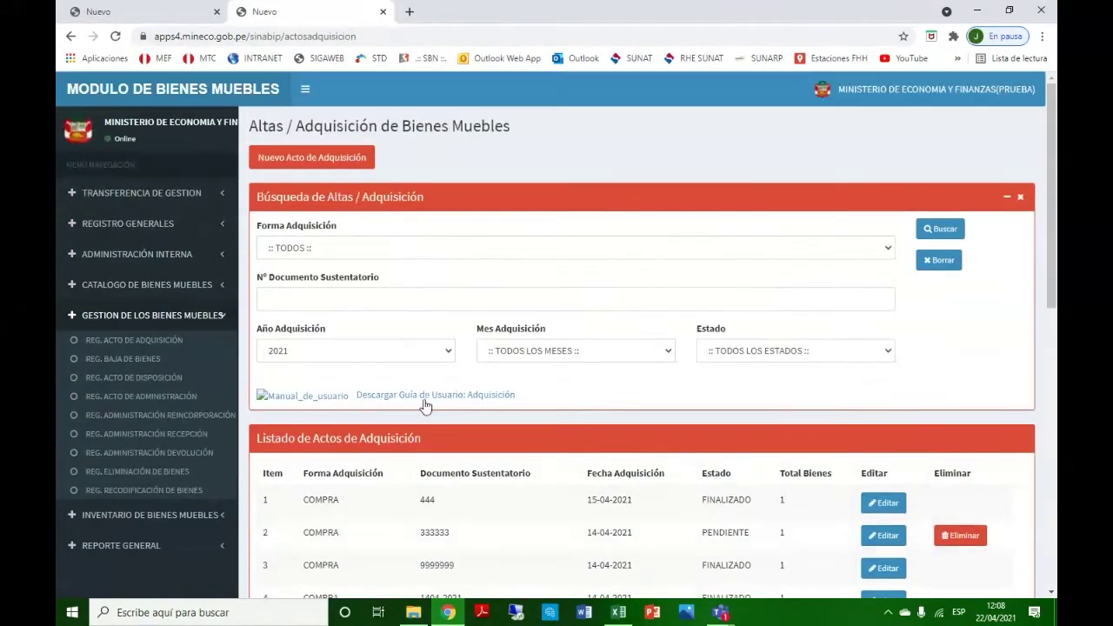
scroll(413, 435, "down", 3)
scroll(413, 456, "up", 3)
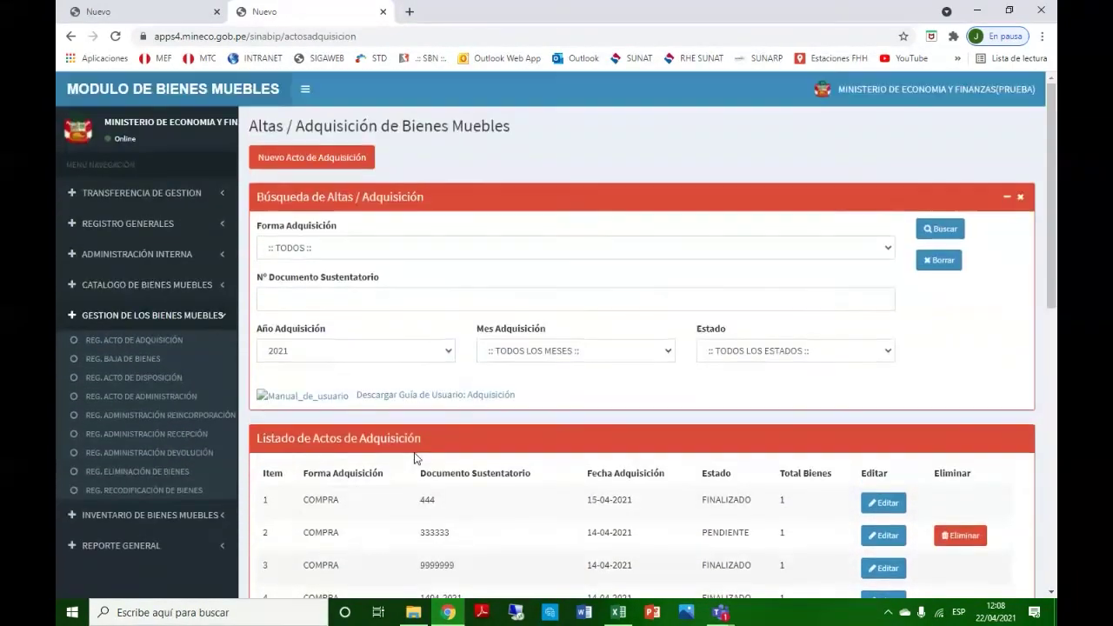
left_click(311, 160)
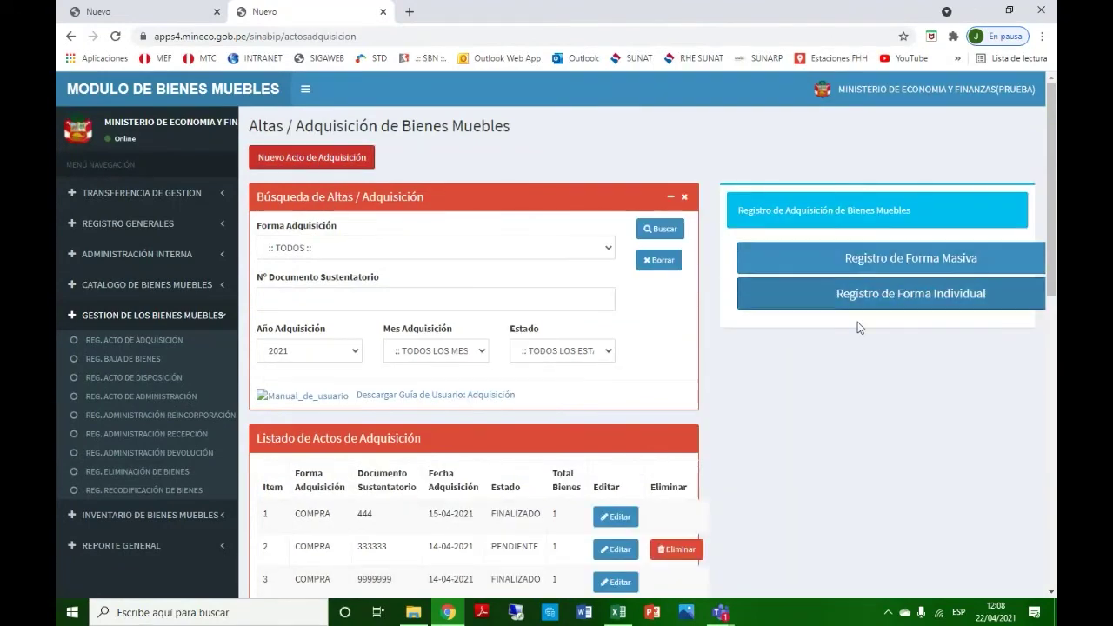
left_click(885, 267)
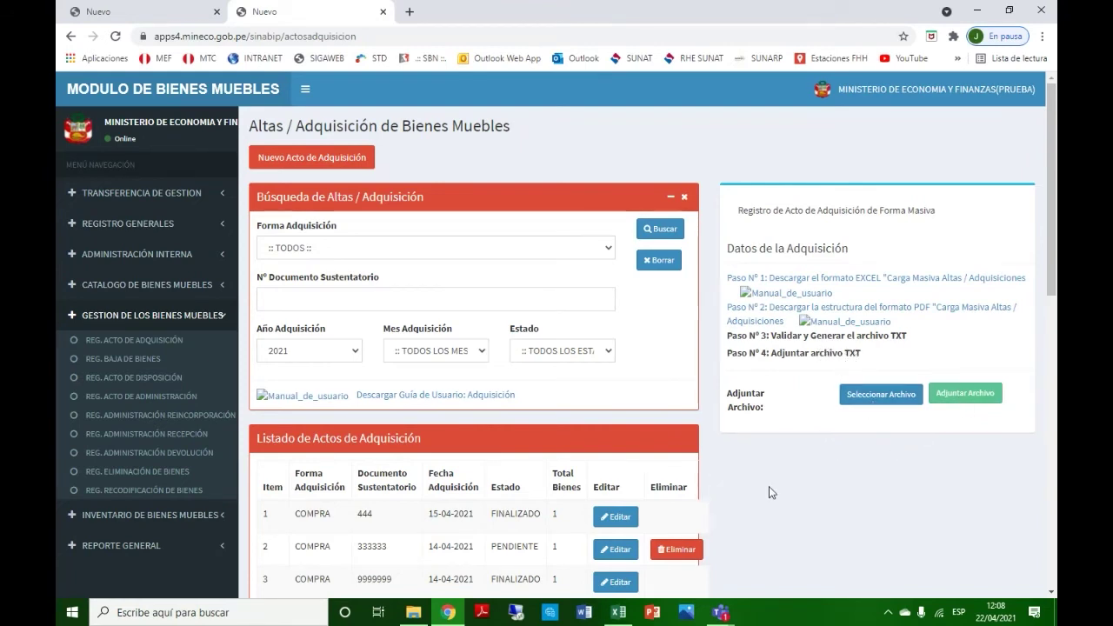
Open the pending acquisition act at item 2 for editing and show the technical detail of its asset
scroll(769, 485, "down", 3)
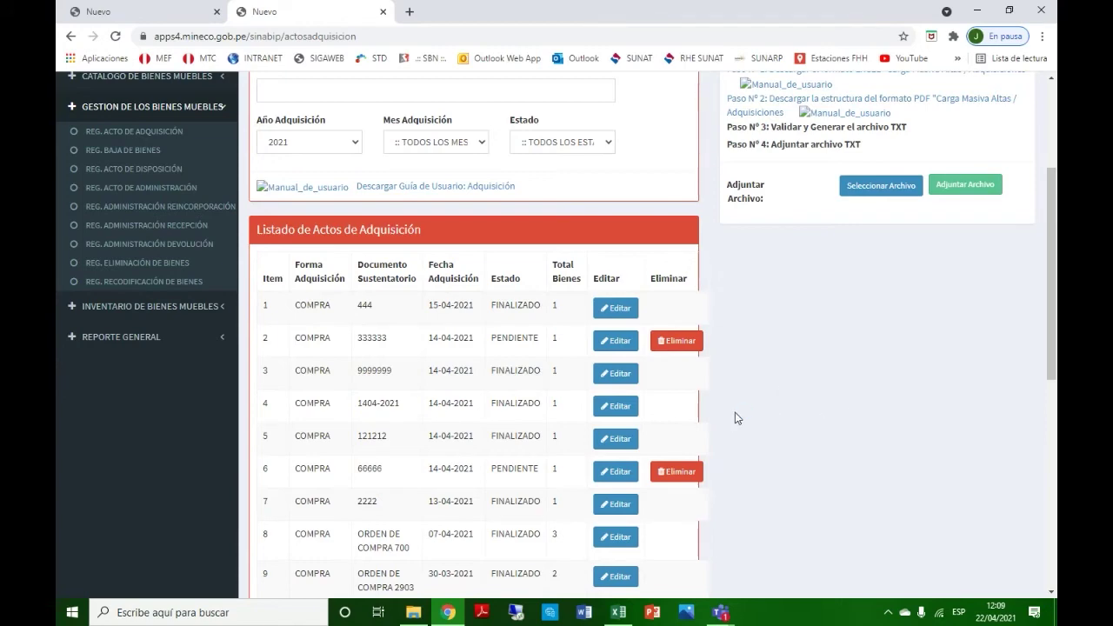
scroll(754, 411, "down", 1)
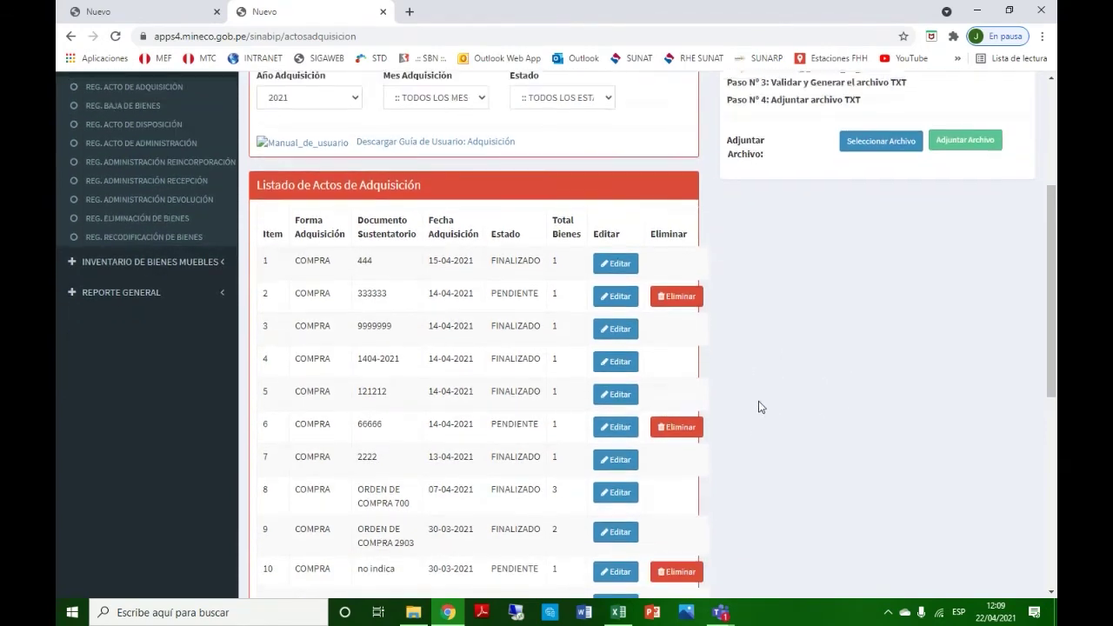
scroll(757, 402, "up", 2)
scroll(757, 402, "down", 2)
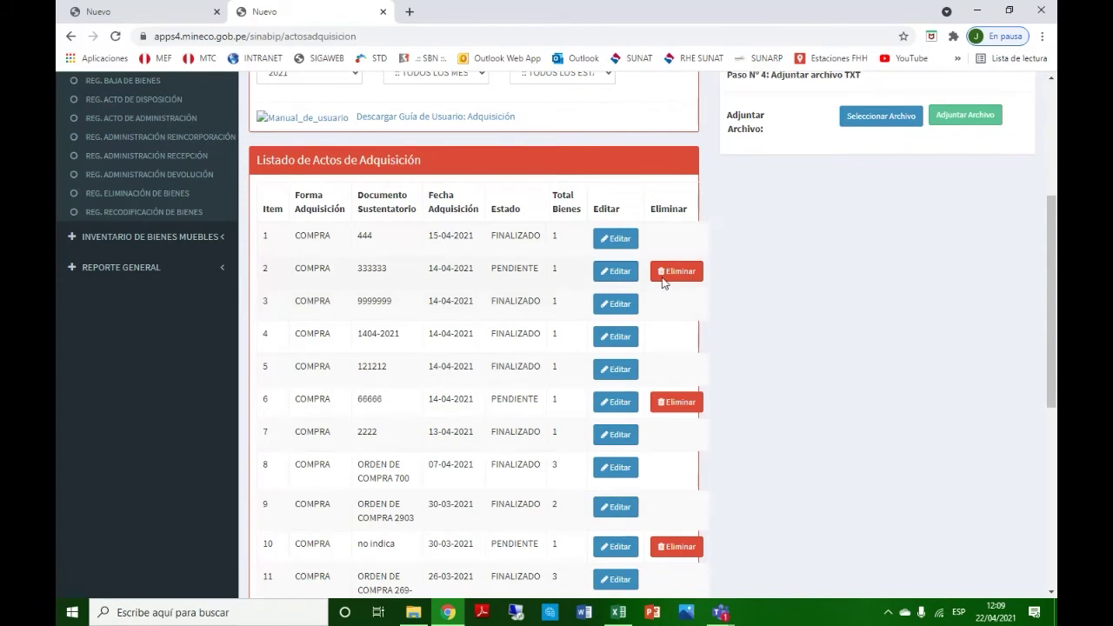
left_click(616, 269)
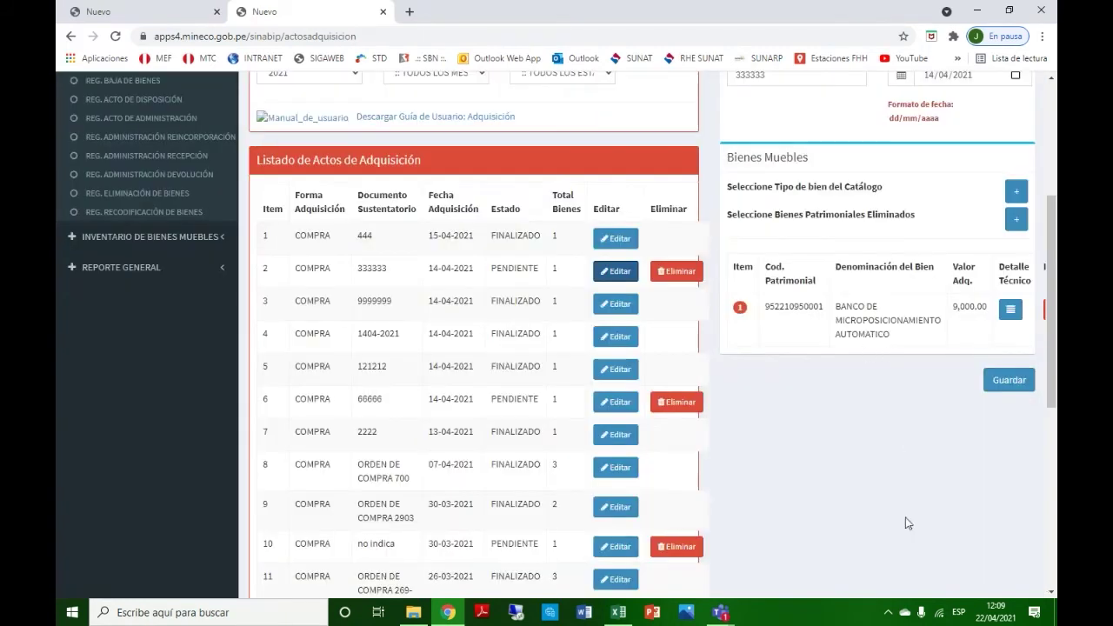
left_click(1011, 311)
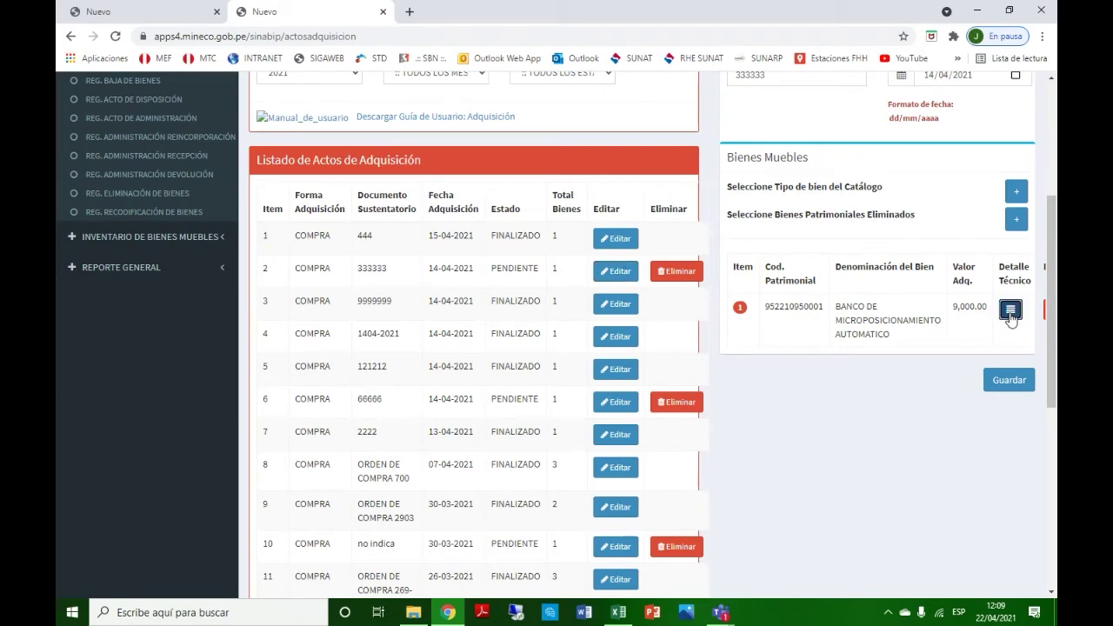
Review the acquisition, technical and accounting fields of the BANCO DE MICROPOSICIONAMIENTO AUTOMATICO asset, and close its characteristics form without saving
scroll(722, 468, "down", 4)
scroll(723, 470, "down", 3)
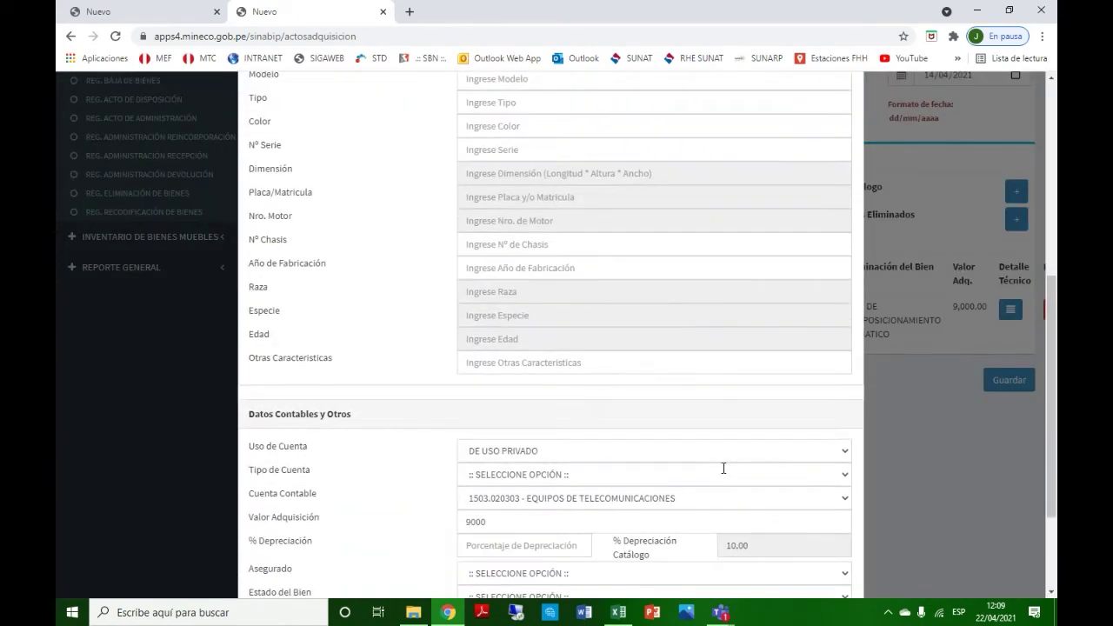
scroll(722, 474, "up", 6)
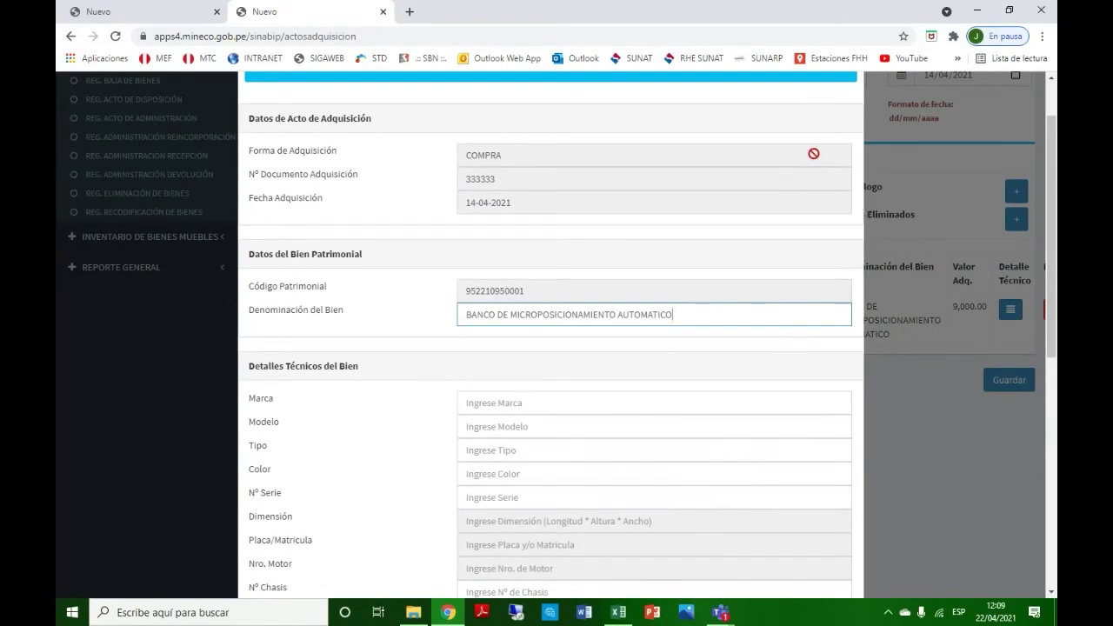
scroll(825, 177, "up", 1)
scroll(782, 443, "down", 4)
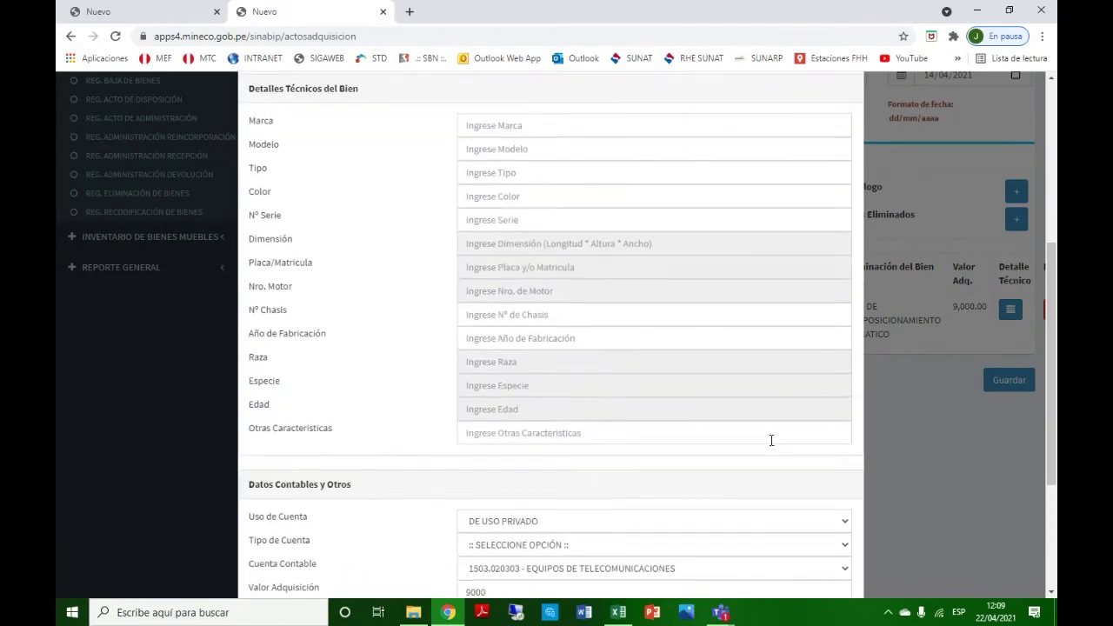
scroll(770, 437, "up", 3)
scroll(779, 287, "up", 1)
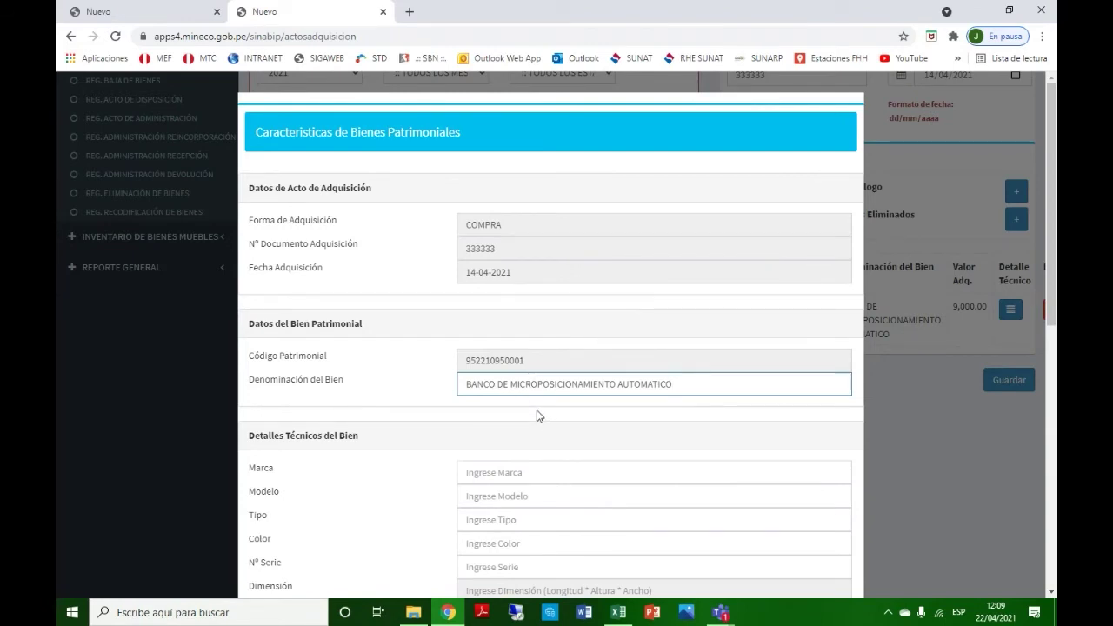
left_click(553, 472)
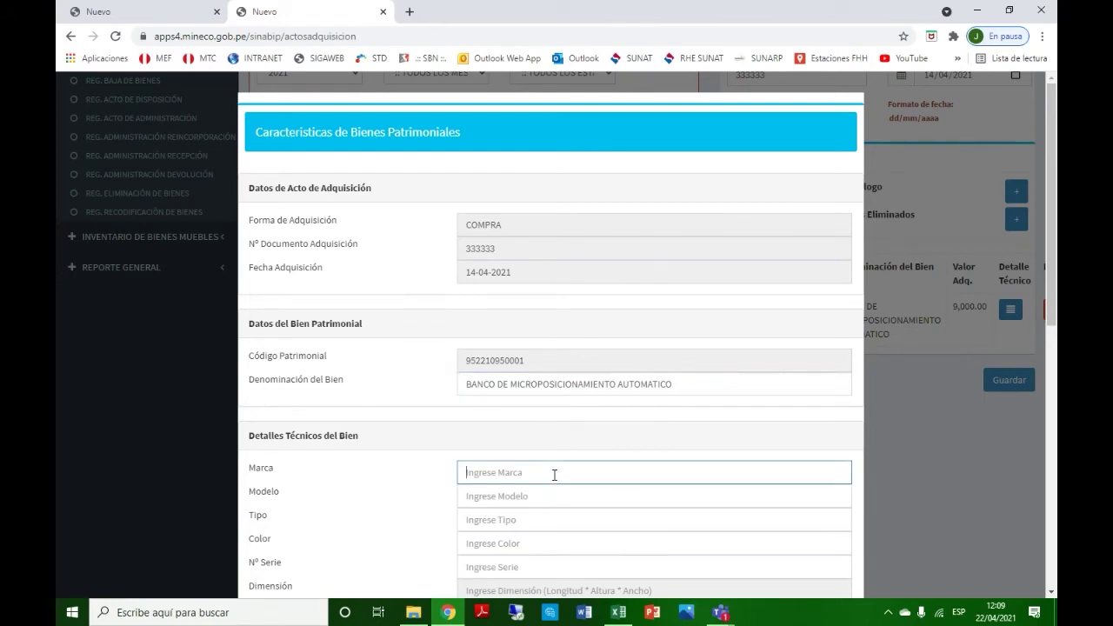
scroll(554, 474, "down", 2)
scroll(556, 469, "down", 3)
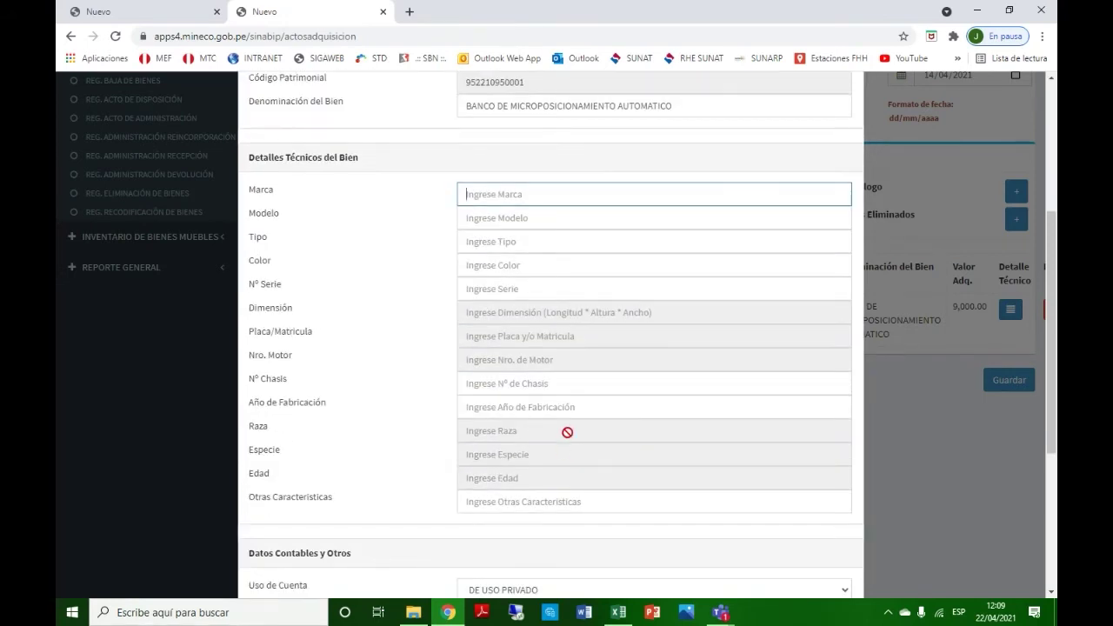
scroll(567, 435, "down", 3)
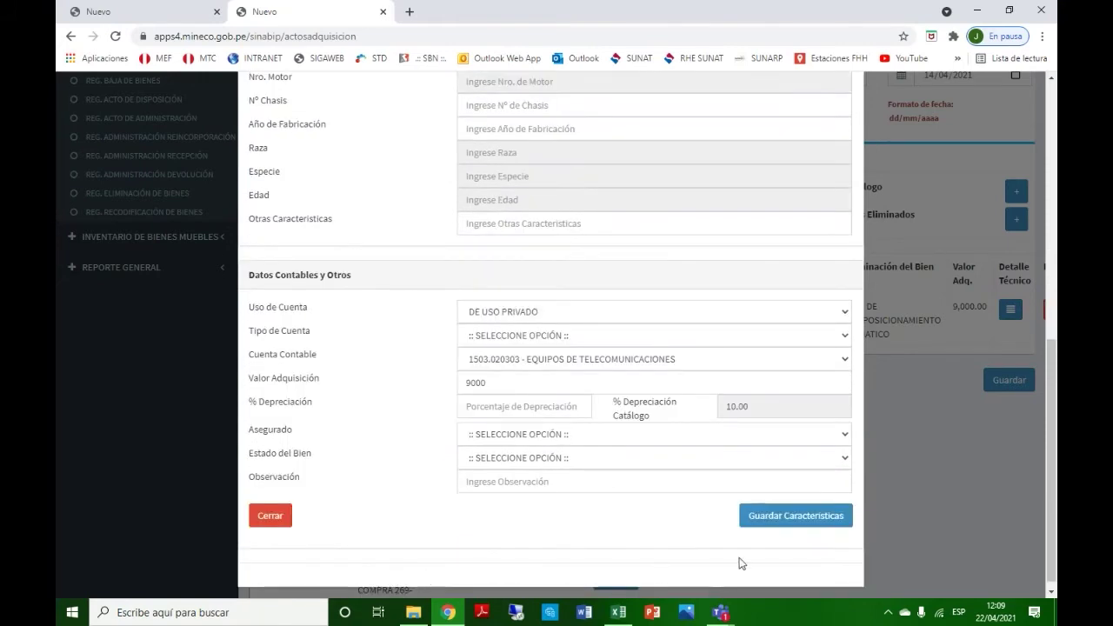
left_click(269, 524)
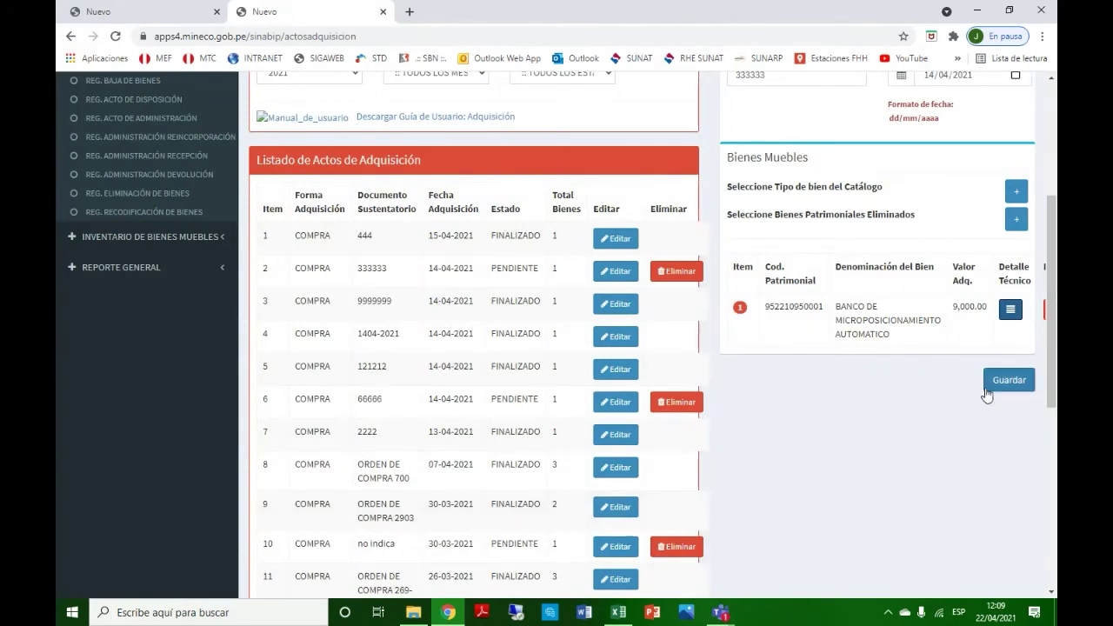
Open the finalized acquisition act at item 1 of the Listado de Actos de Adquisición to consult its record
scroll(935, 448, "up", 1)
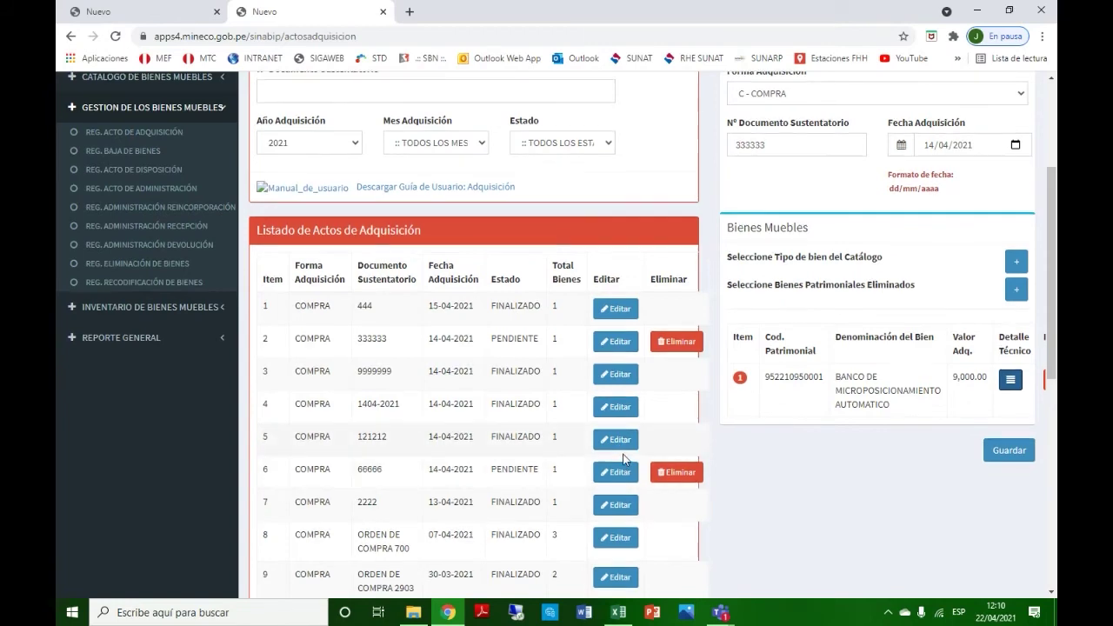
scroll(634, 443, "up", 3)
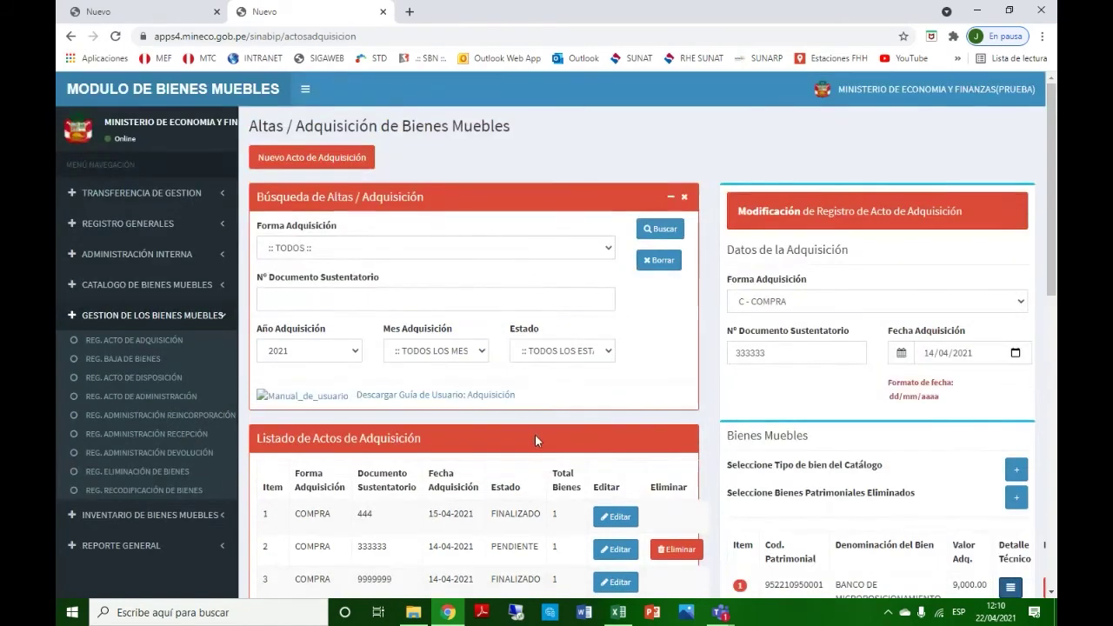
scroll(534, 434, "down", 1)
scroll(597, 453, "down", 1)
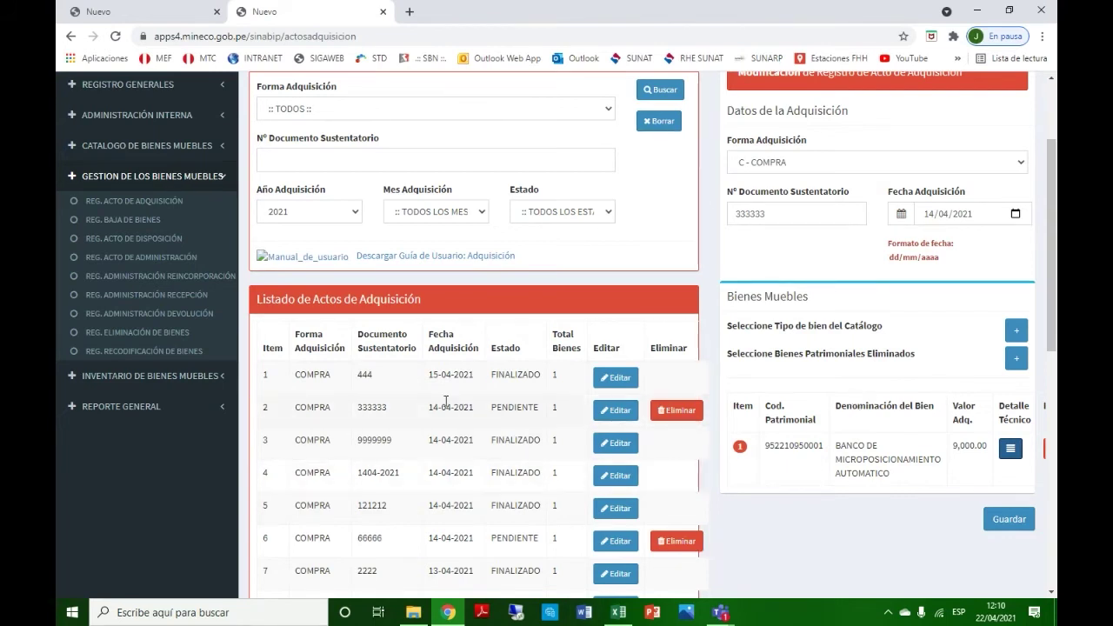
left_click(609, 377)
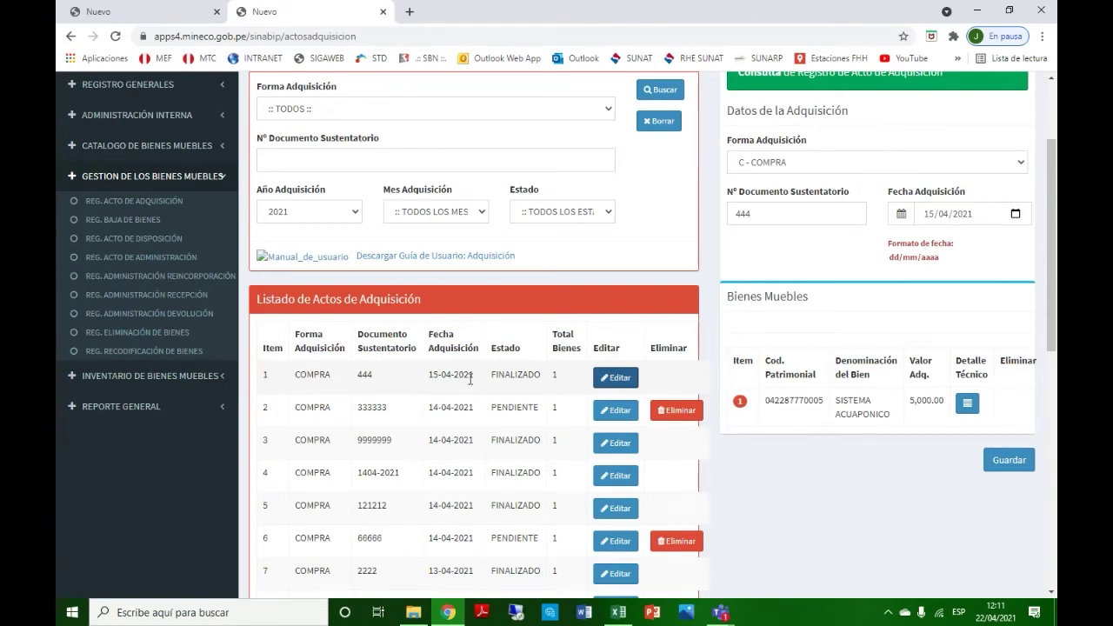
Look through the available Año Adquisición filter options in the acquisition search, keeping the year at 2021
scroll(466, 379, "up", 2)
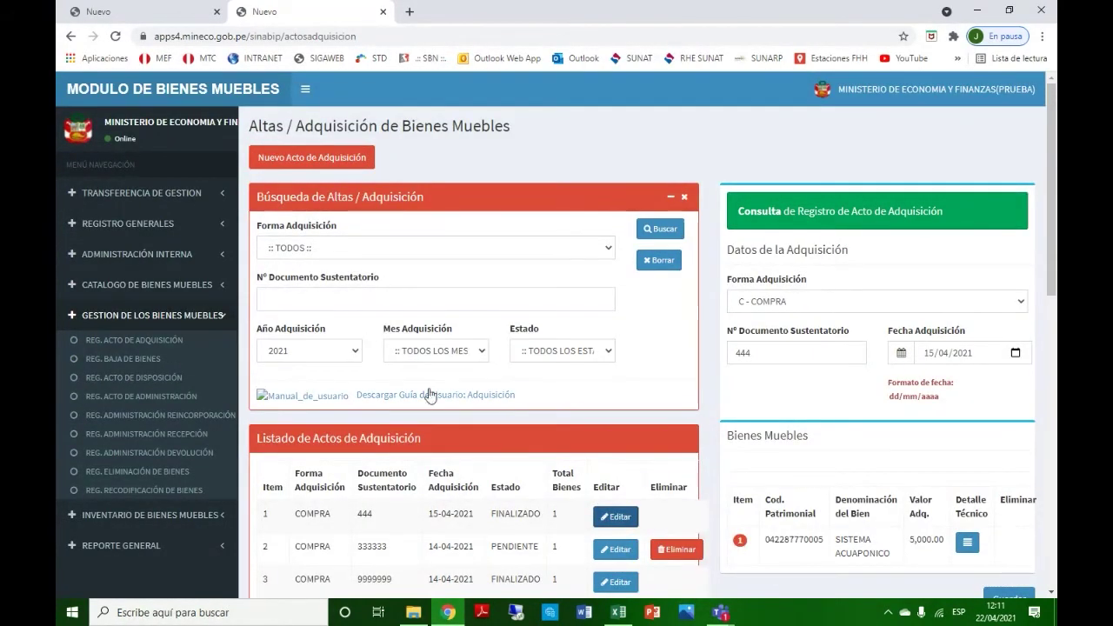
left_click(355, 353)
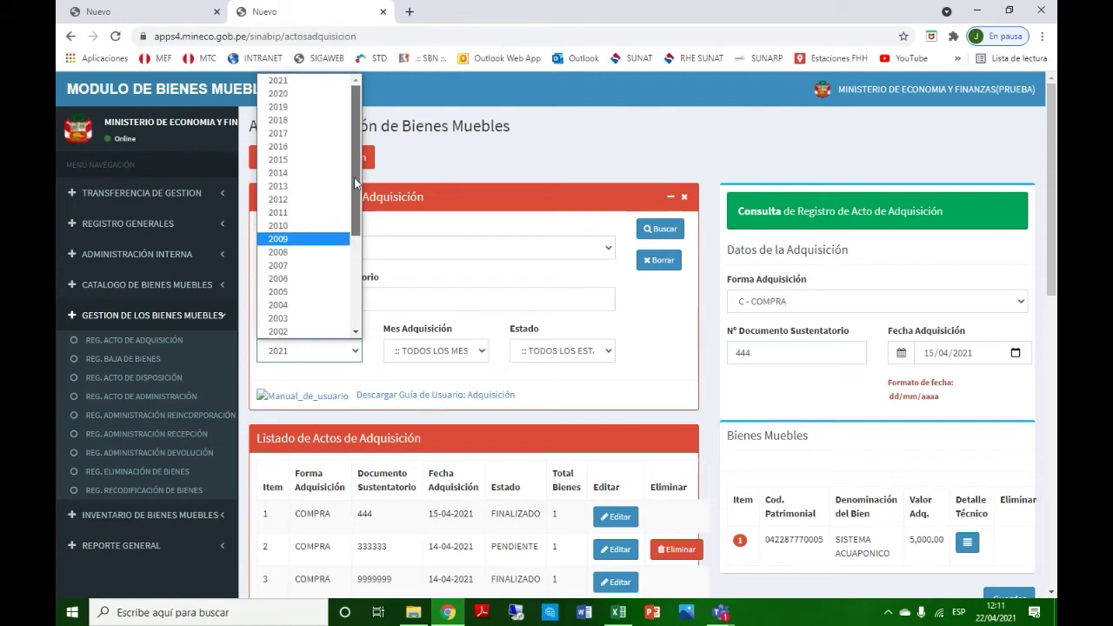
left_click(439, 290)
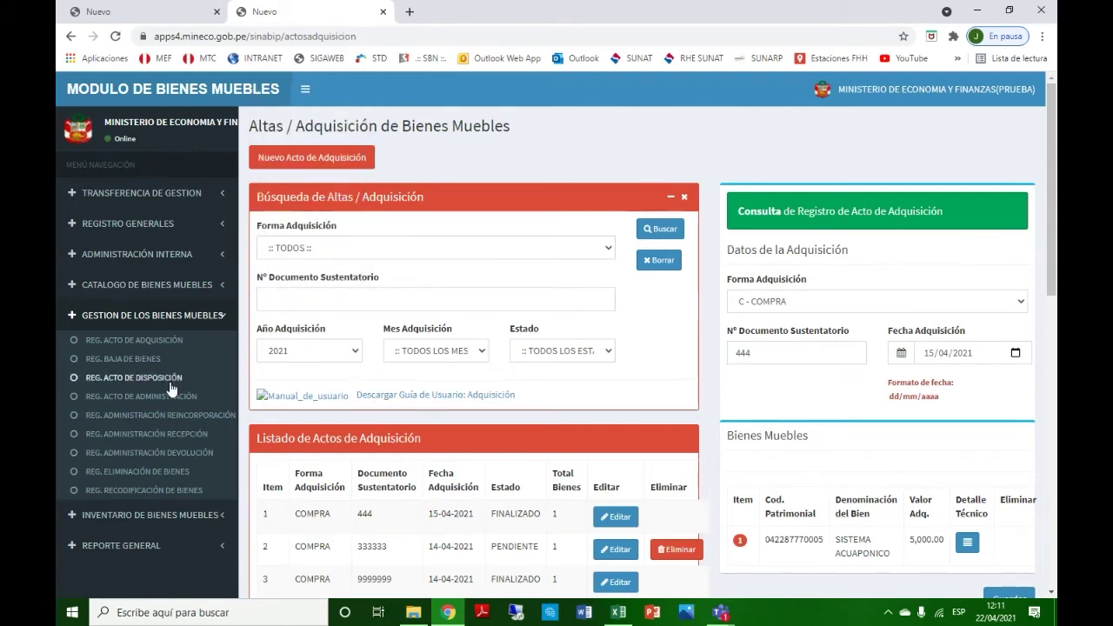
Open Reg. Baja de Bienes, start a new Acto de Baja, and bring up its Registro de Forma Masiva steps
left_click(142, 358)
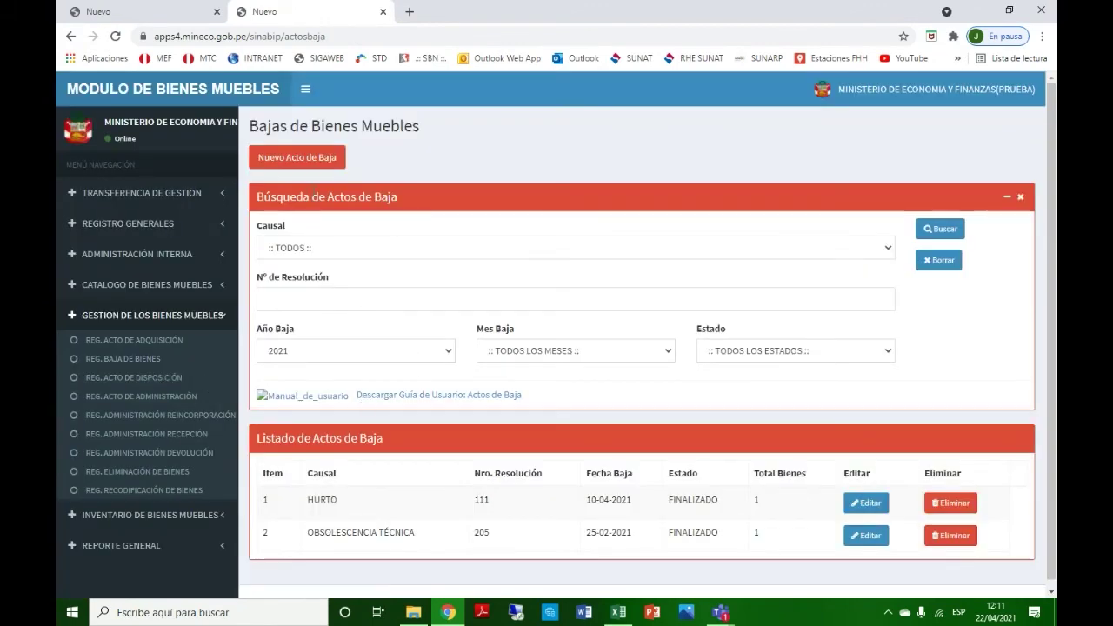
left_click(296, 157)
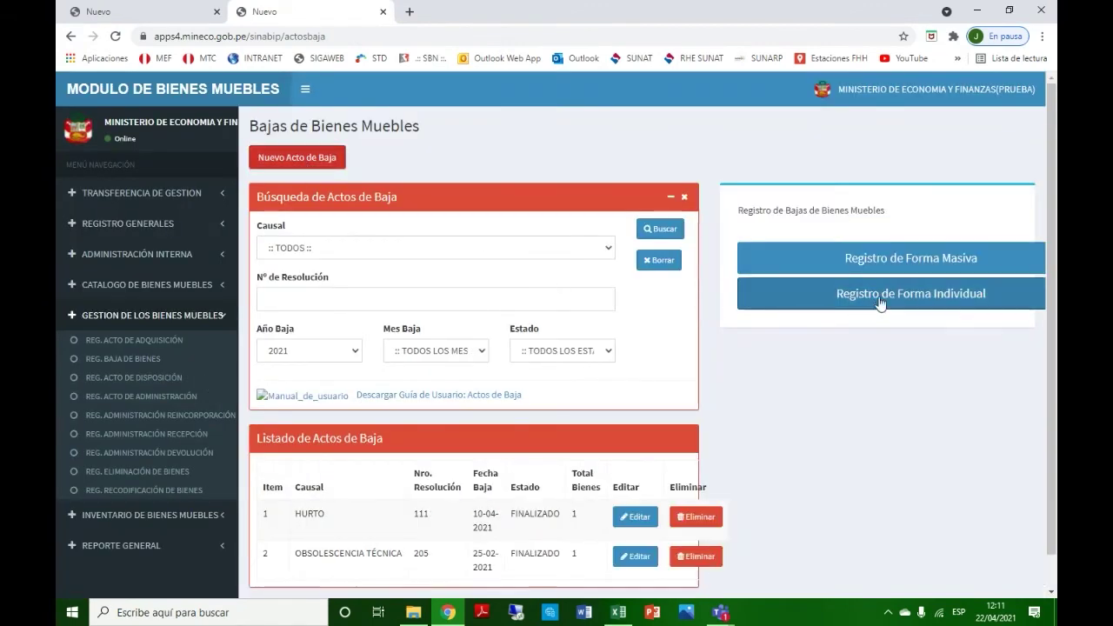
left_click(908, 259)
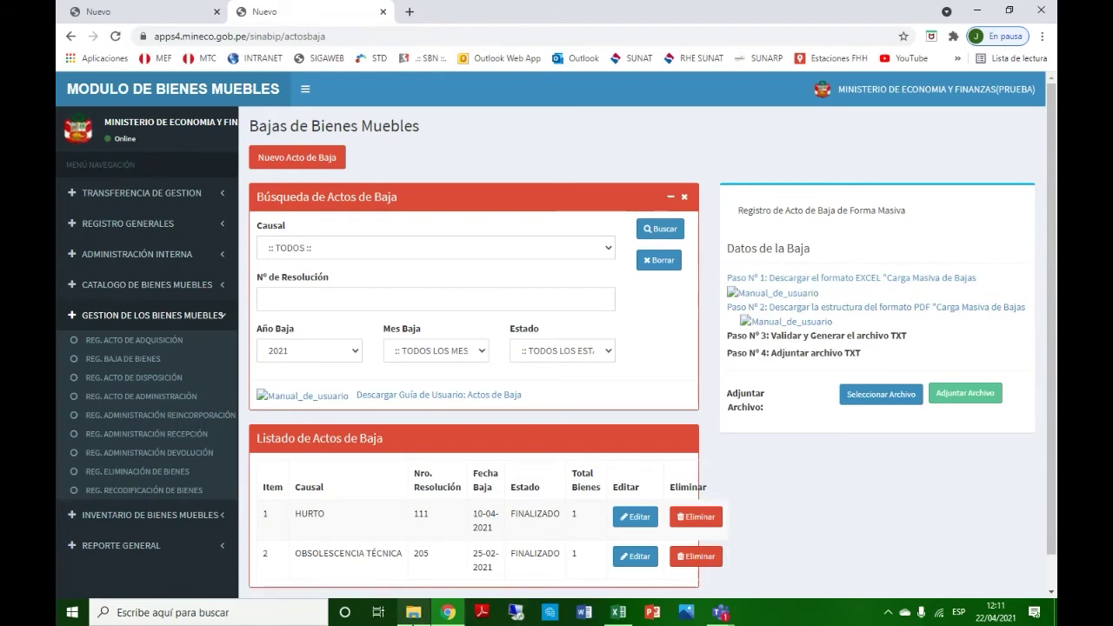
Switch to File Explorer and open the Formato_Carga_Masiva_Altas_v1 workbook from the WEBINAR folder in Excel
left_click(417, 616)
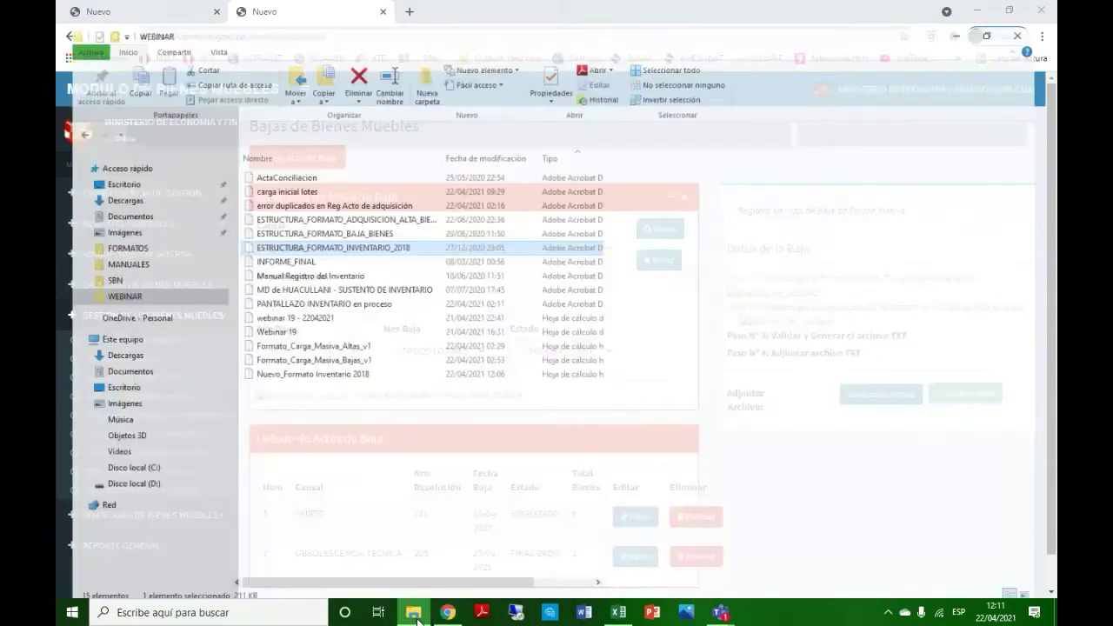
left_click(307, 333)
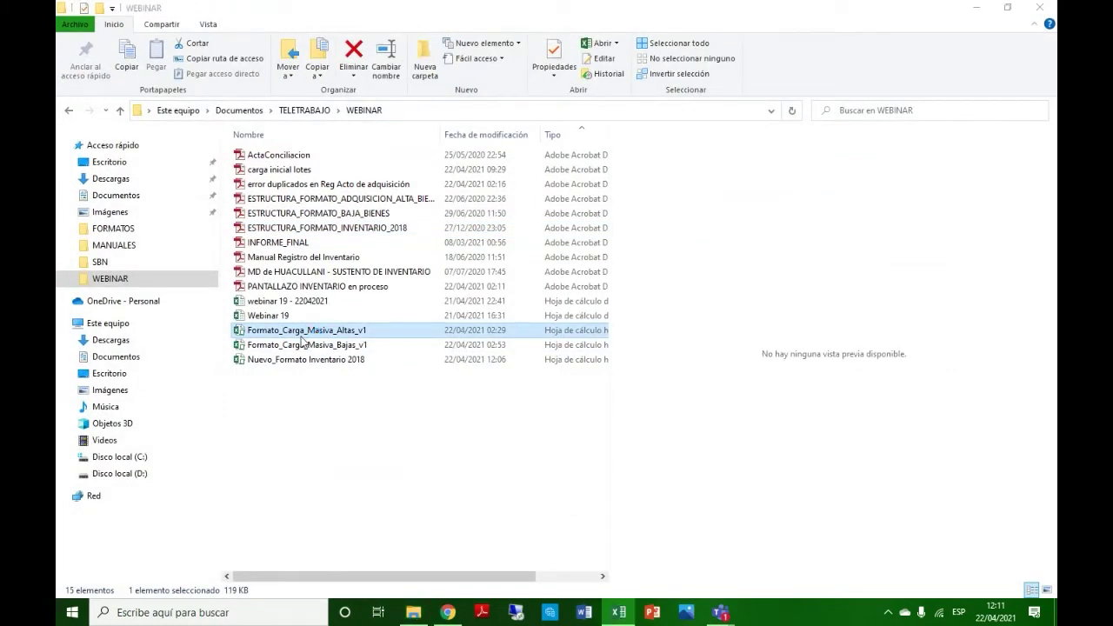
double_click(344, 359)
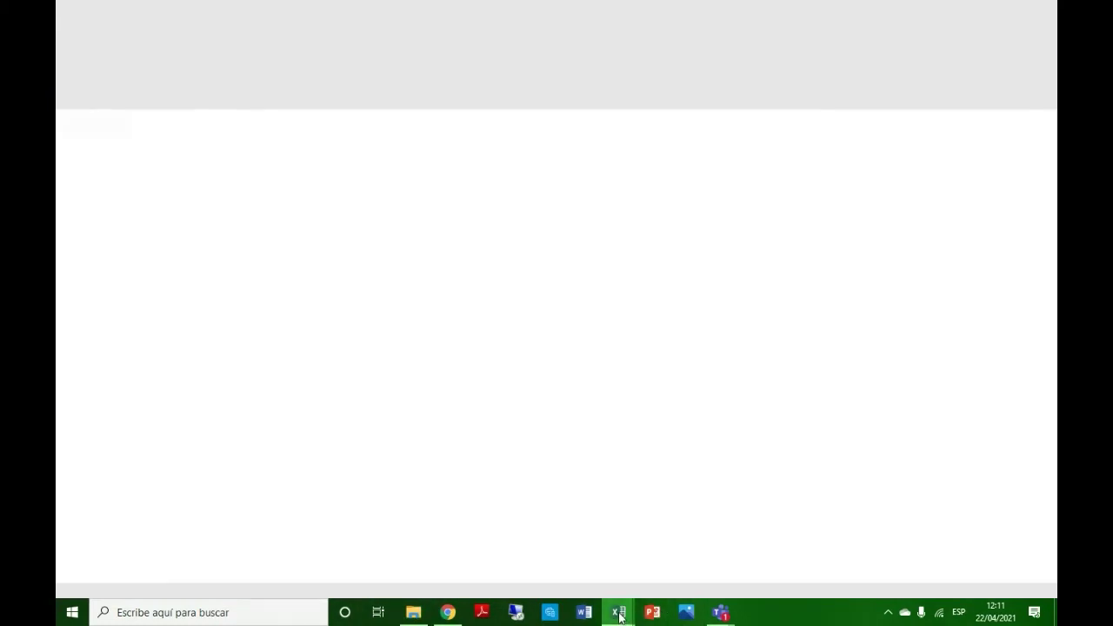
left_click(579, 402)
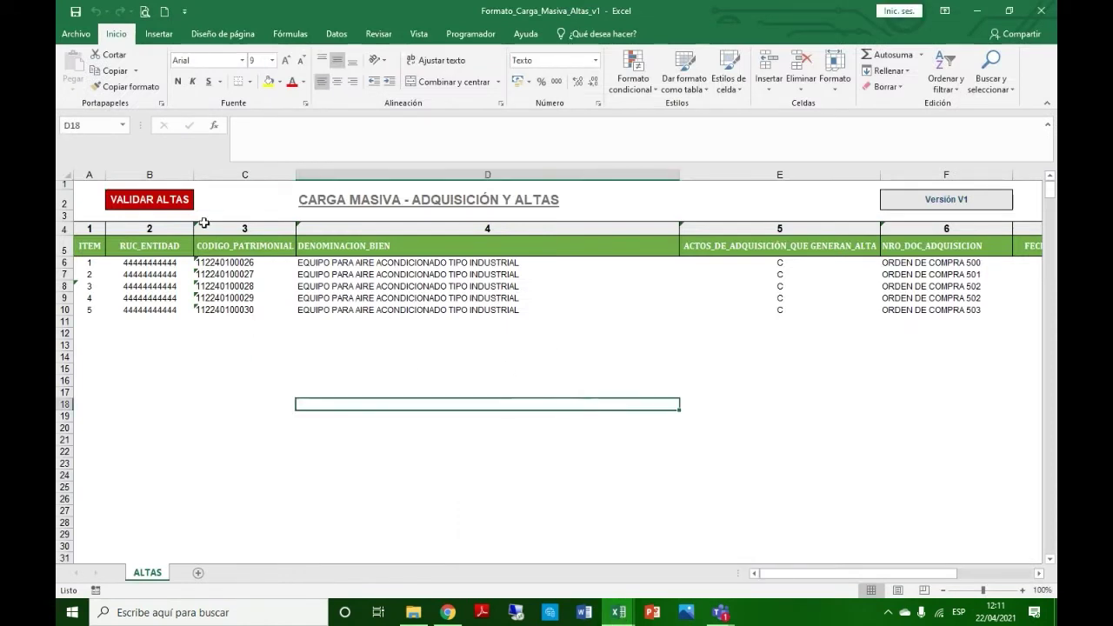
Look across the ALTAS sheet's columns, from the asset denomination through acquisition data, account fields and technical details
mouse_move(774, 574)
left_mouse_down()
mouse_move(864, 572)
mouse_move(787, 575)
left_mouse_up()
left_click_drag(765, 574, 782, 580)
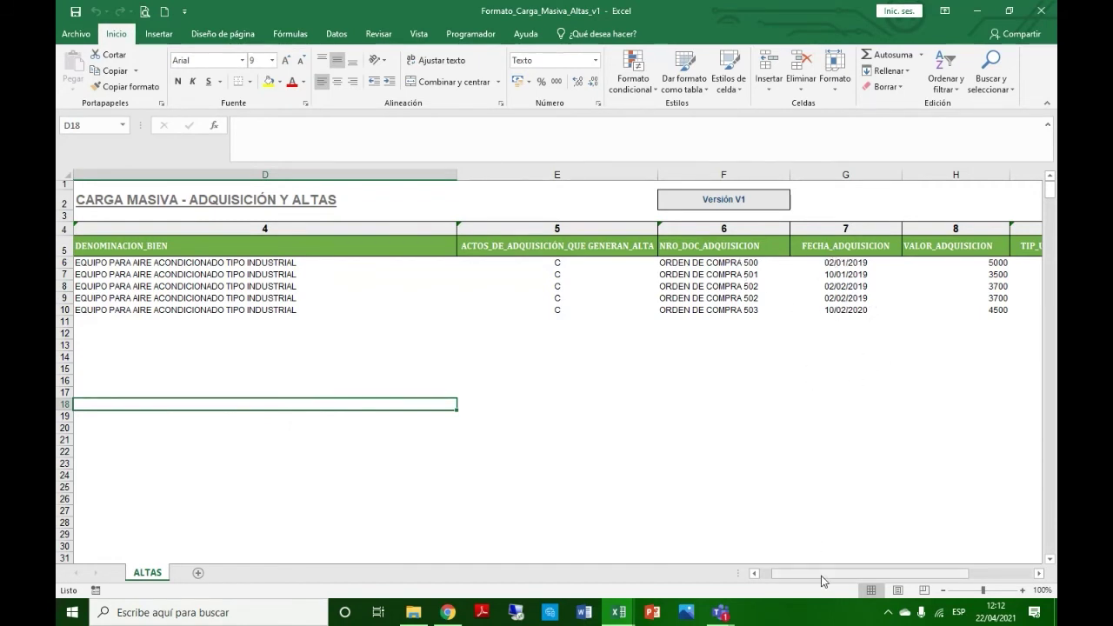
left_click_drag(823, 581, 845, 580)
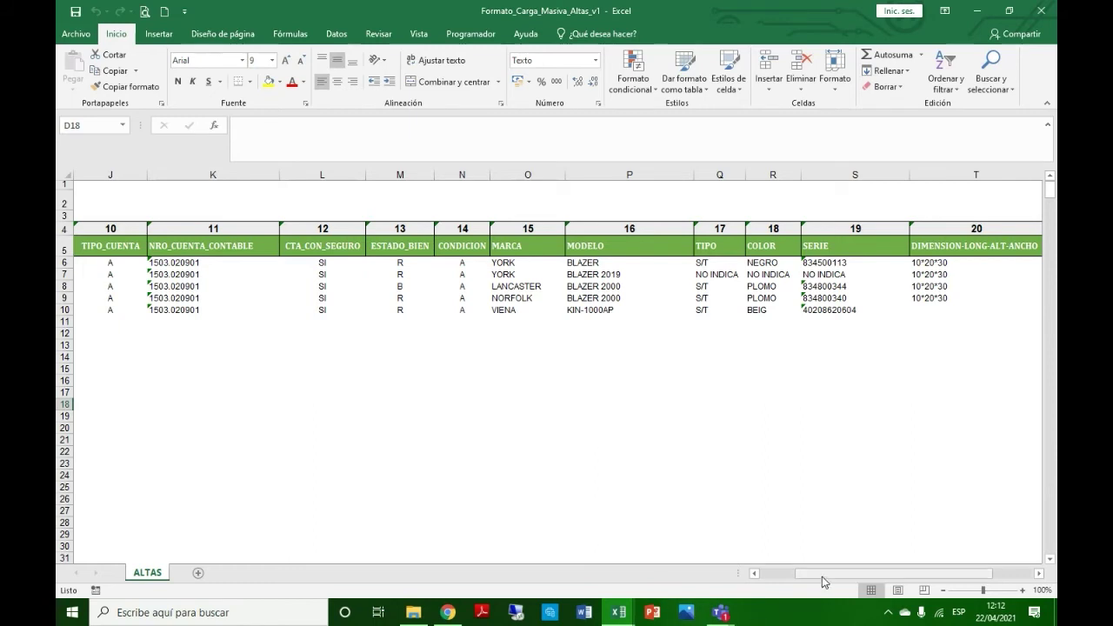
Open the Validar Altas tool for the ALTAS sheet and run the validation of its records
left_click_drag(823, 580, 788, 580)
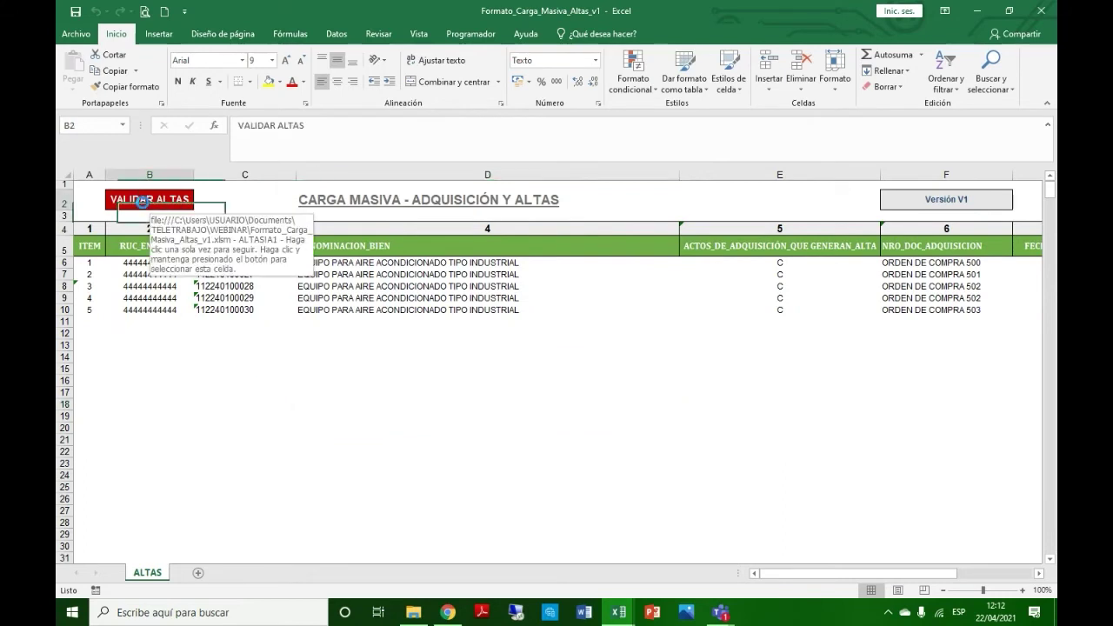
left_click(146, 206)
left_click(652, 174)
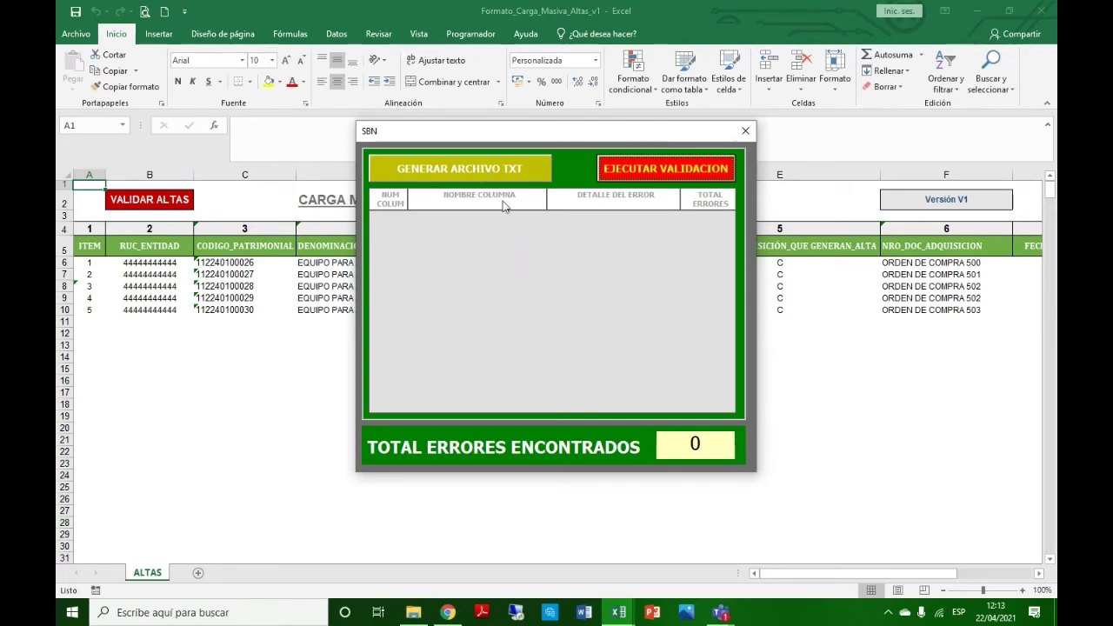
Generate the TXT file of the validated altas and close the validation tool
left_click(497, 174)
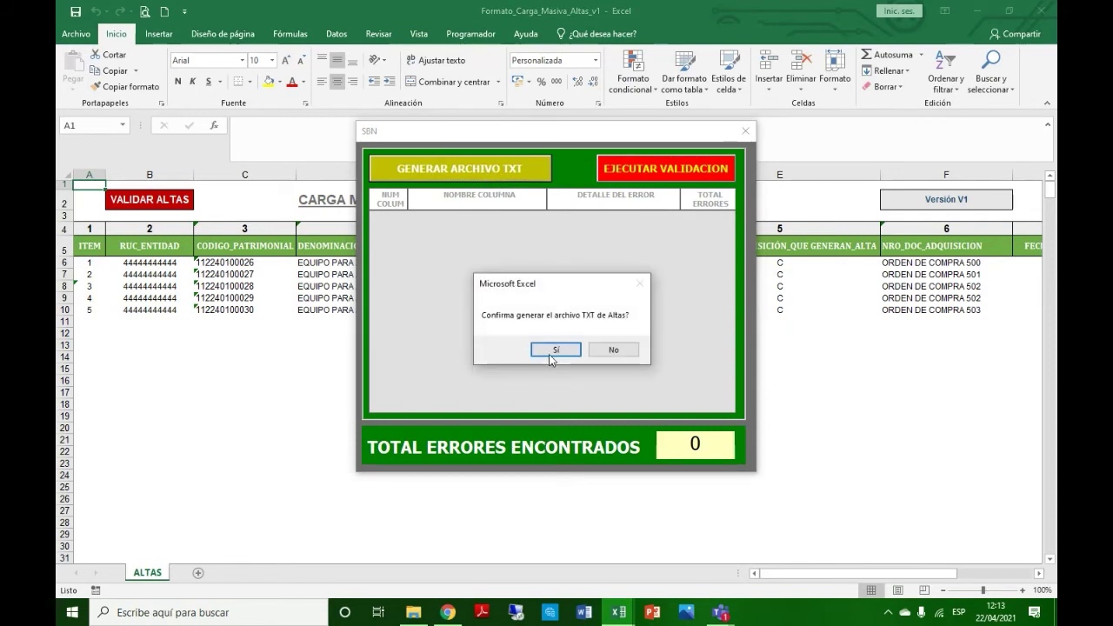
left_click(555, 349)
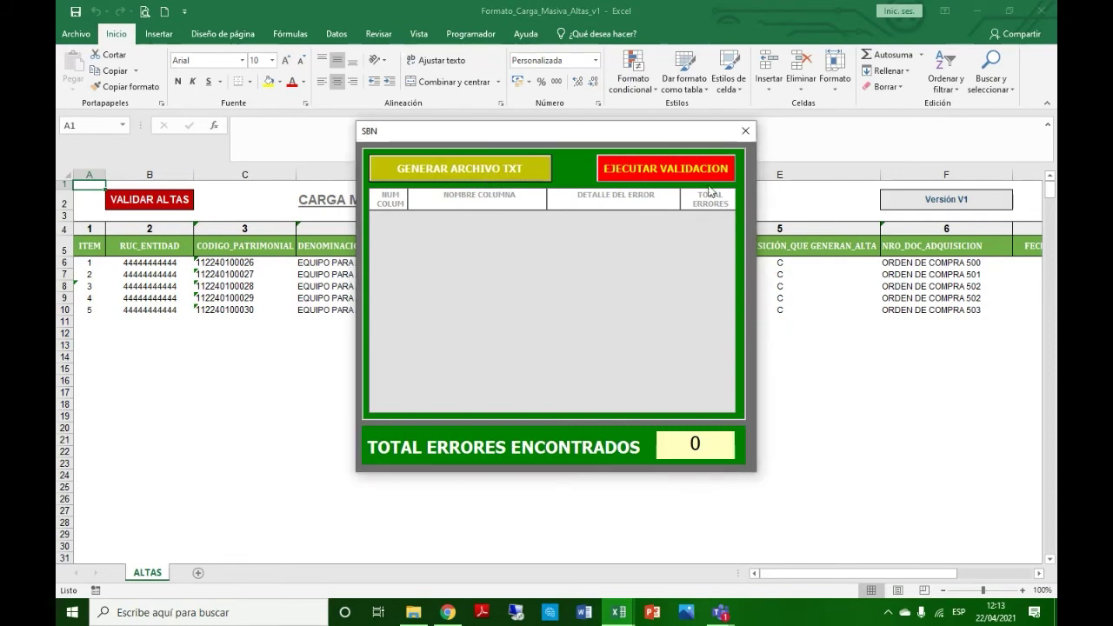
left_click(745, 130)
Switch to File Explorer and preview the generated file Bien_Altas_2021_ABRIL_22_Hora_12_13_5 in the InventarioInicial folder on drive C
left_click(413, 612)
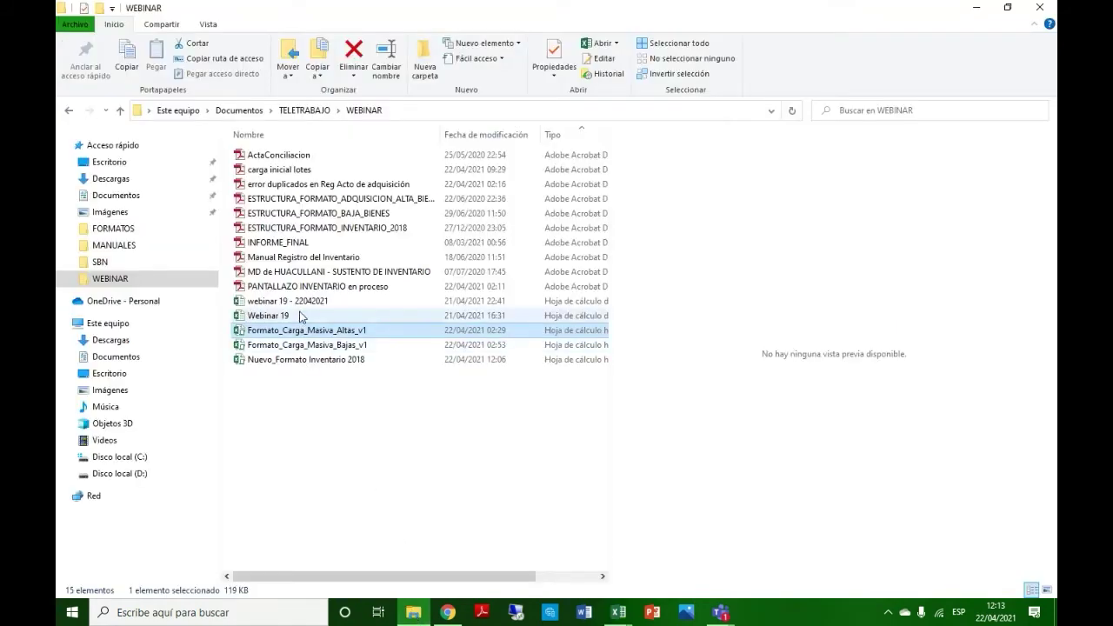
left_click(102, 458)
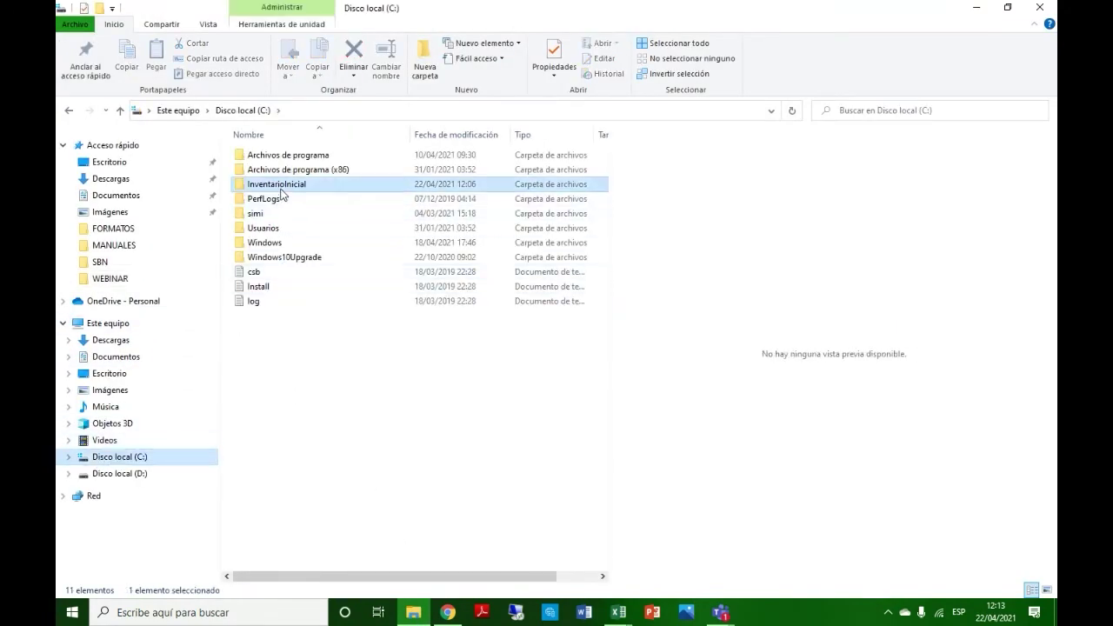
double_click(276, 185)
left_click(280, 158)
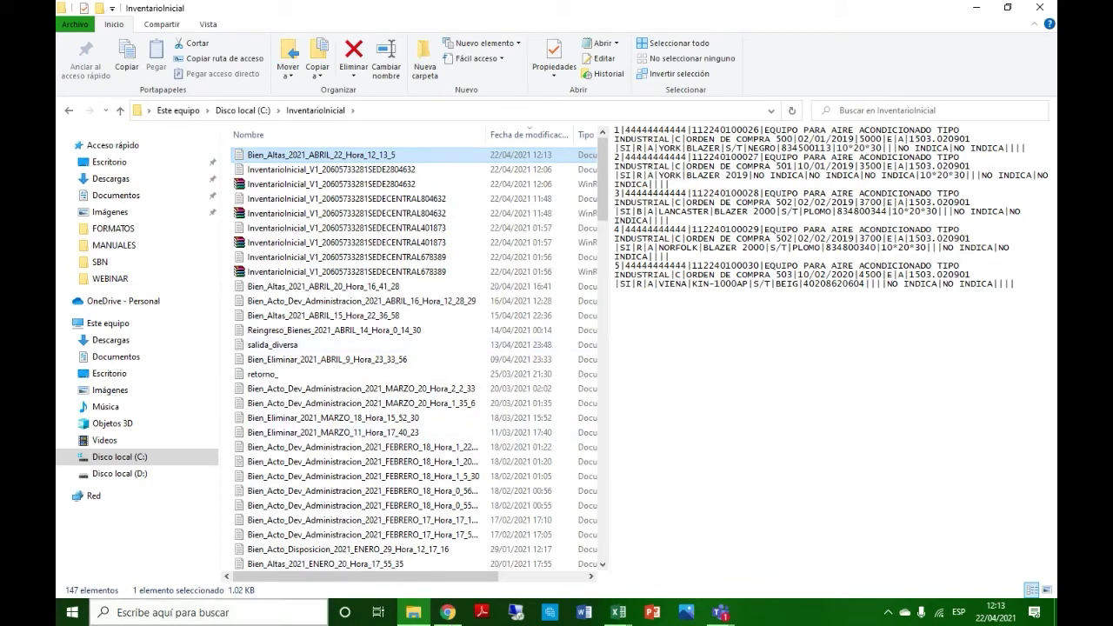
Switch to Chrome, open Reg. Acto de Adquisición and start a new Acto de Adquisición with Registro de Forma Individual
left_click(449, 612)
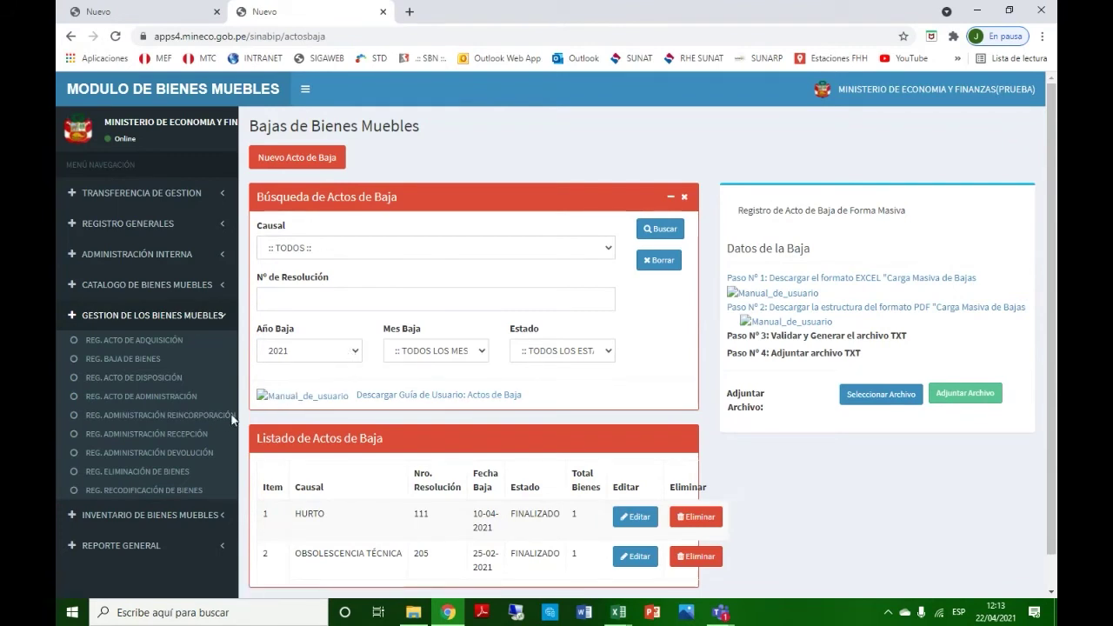
left_click(164, 342)
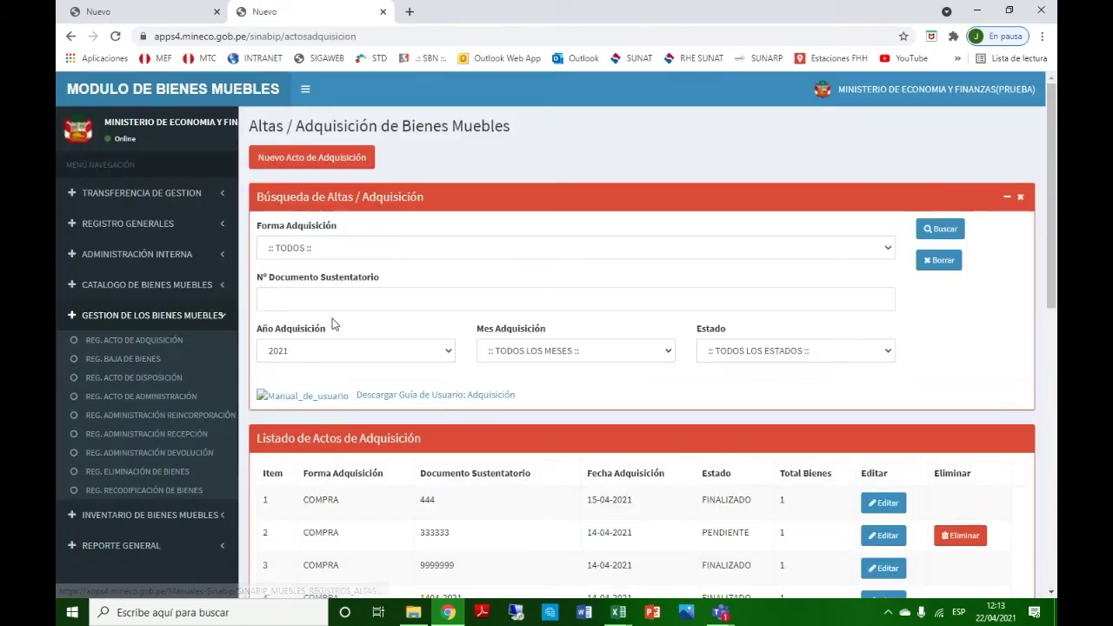
left_click(300, 163)
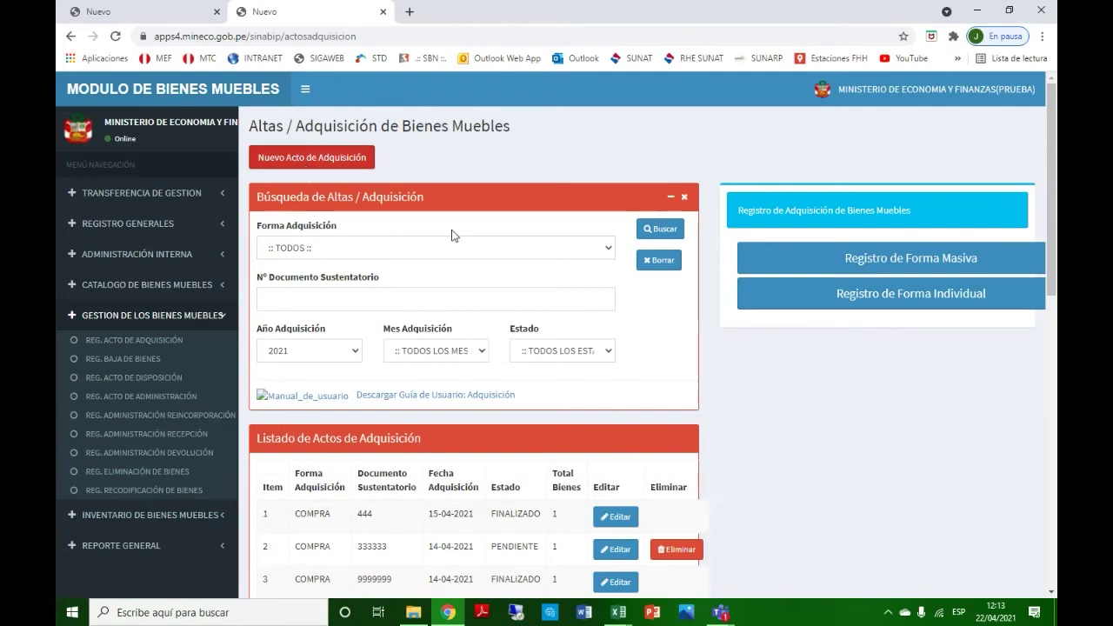
left_click(849, 295)
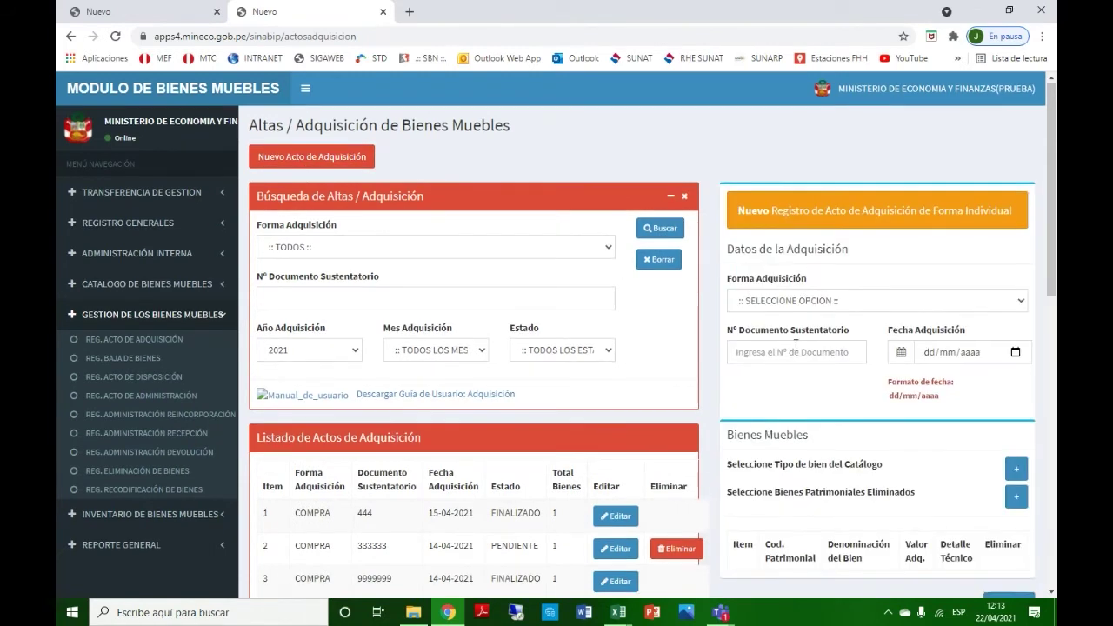
Fill in the acquisition data with form C - COMPRA, supporting document number 5555 and acquisition date 22/04/2021
scroll(797, 344, "down", 1)
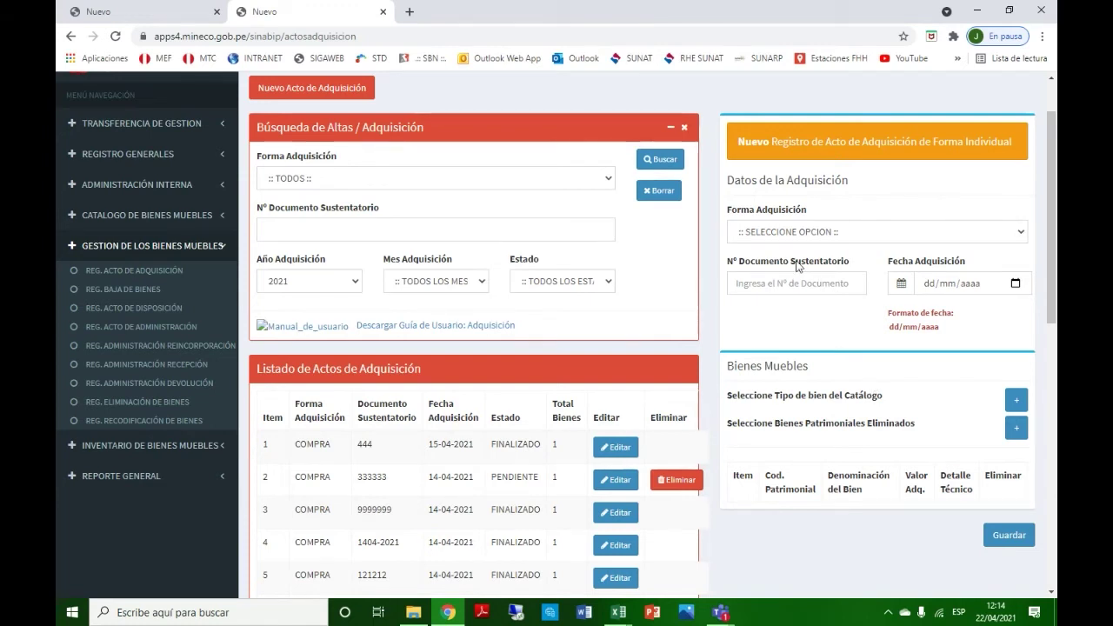
left_click(781, 231)
left_click(773, 259)
left_click(780, 281)
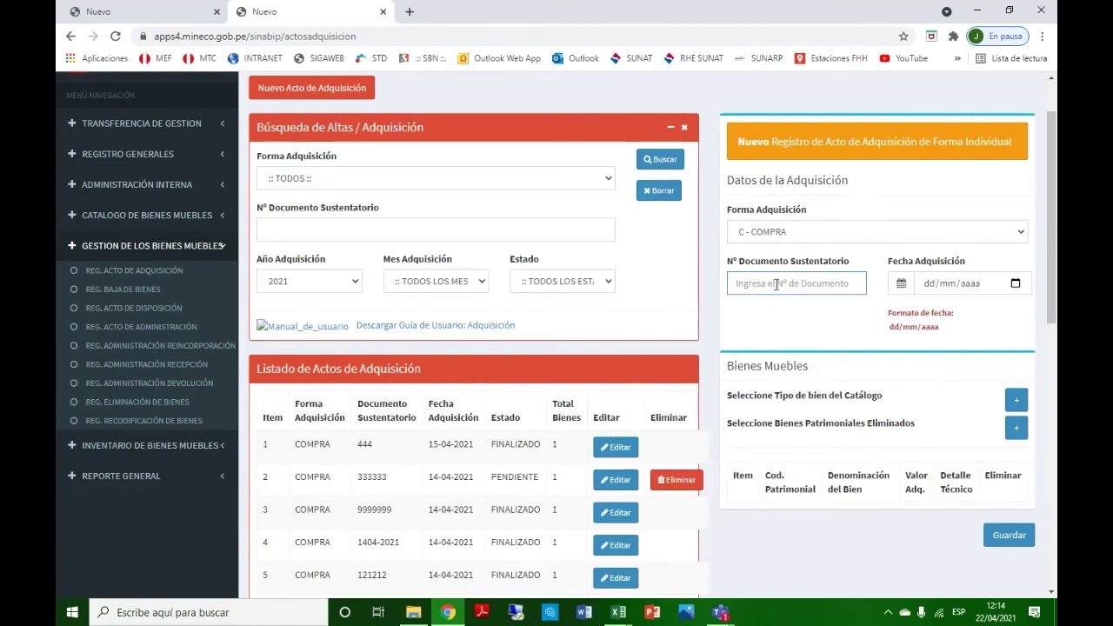
type("5555")
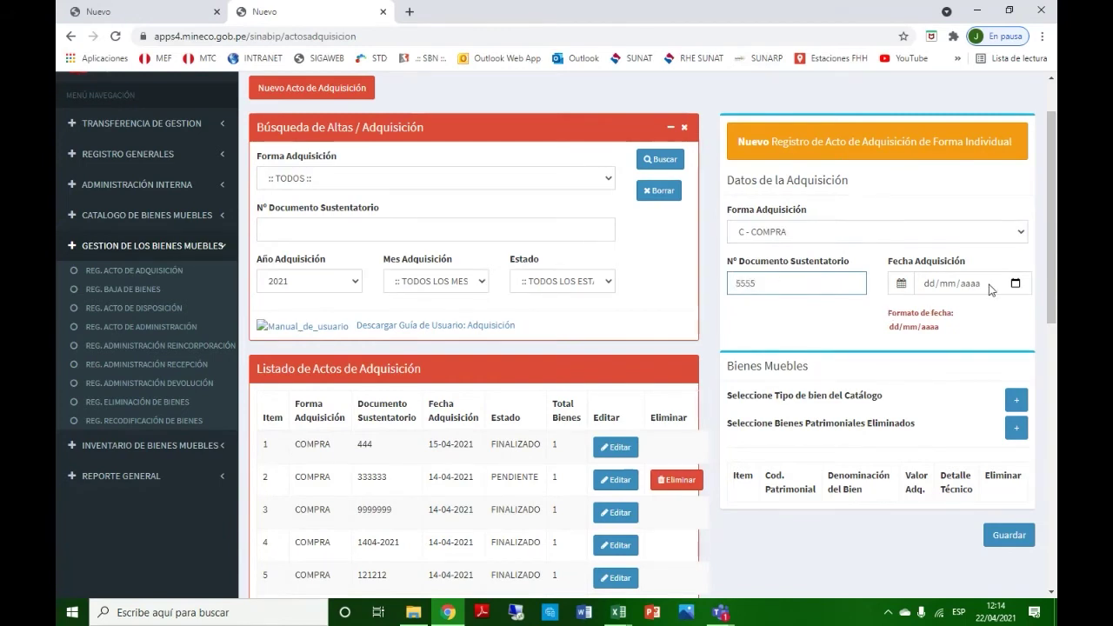
left_click(1015, 283)
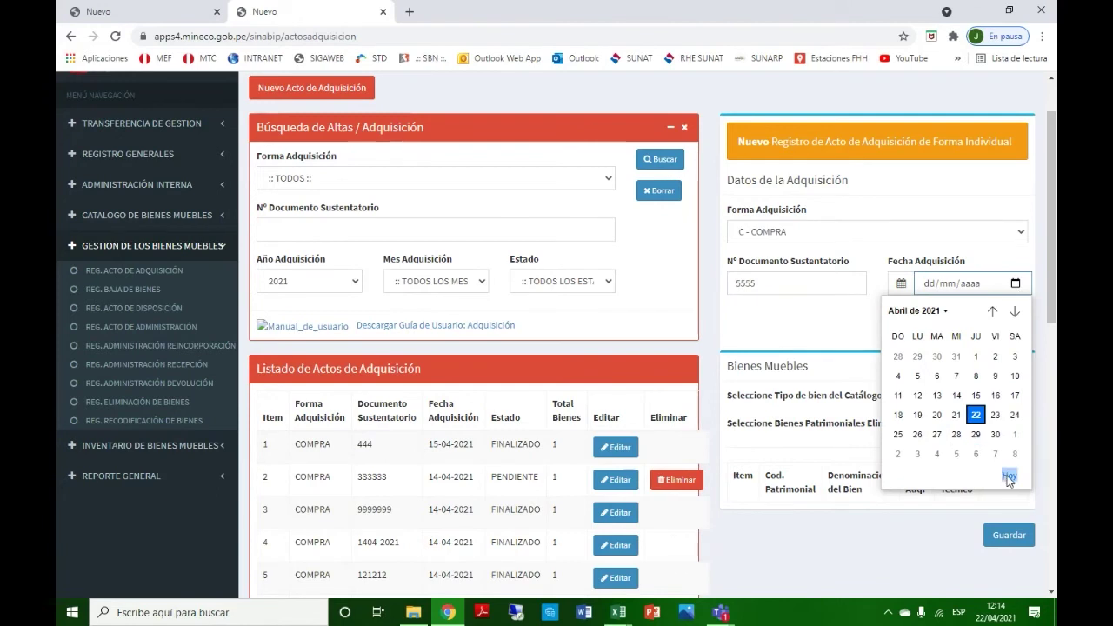
left_click(1007, 475)
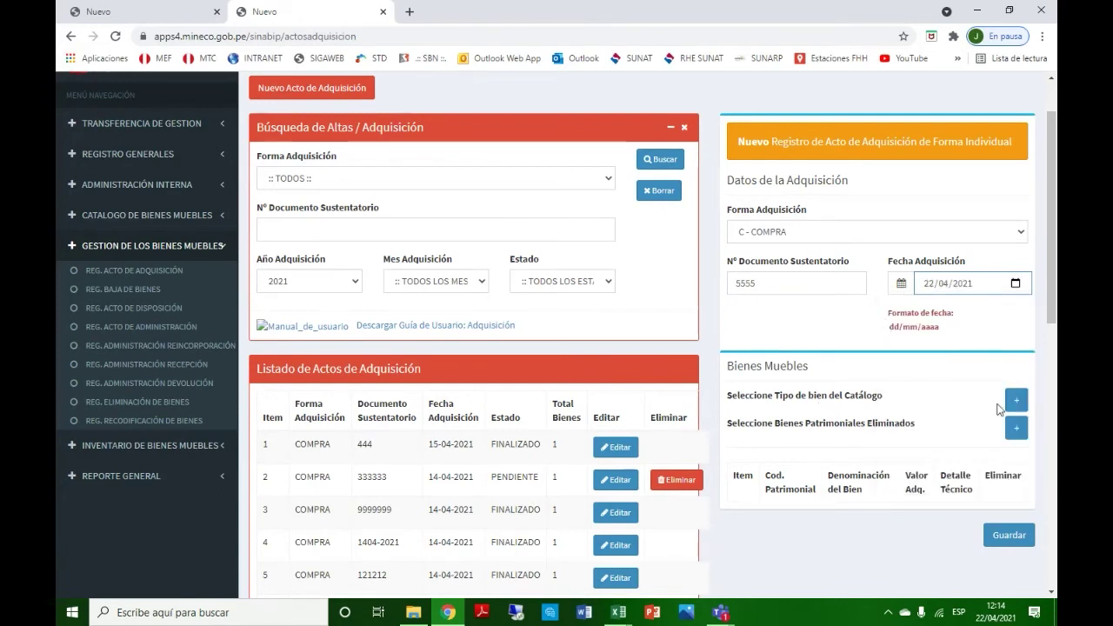
View the eliminated assets selector, and search the SBN catalogue for group 32 - COCINA Y COMEDOR and class 22 - EQUIPO
left_click(1012, 428)
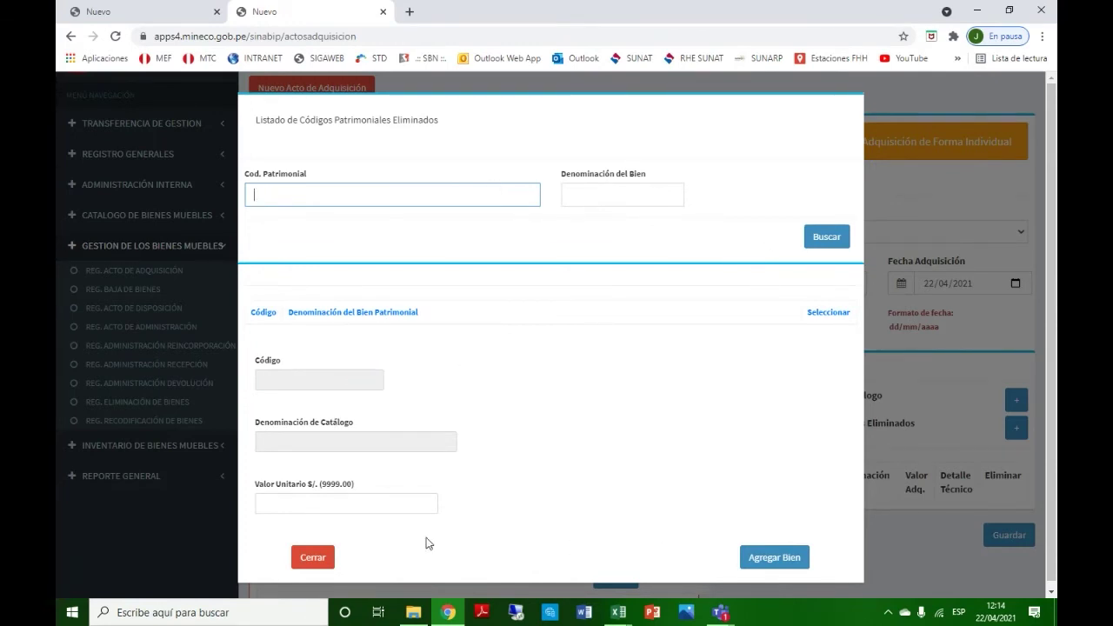
left_click(316, 559)
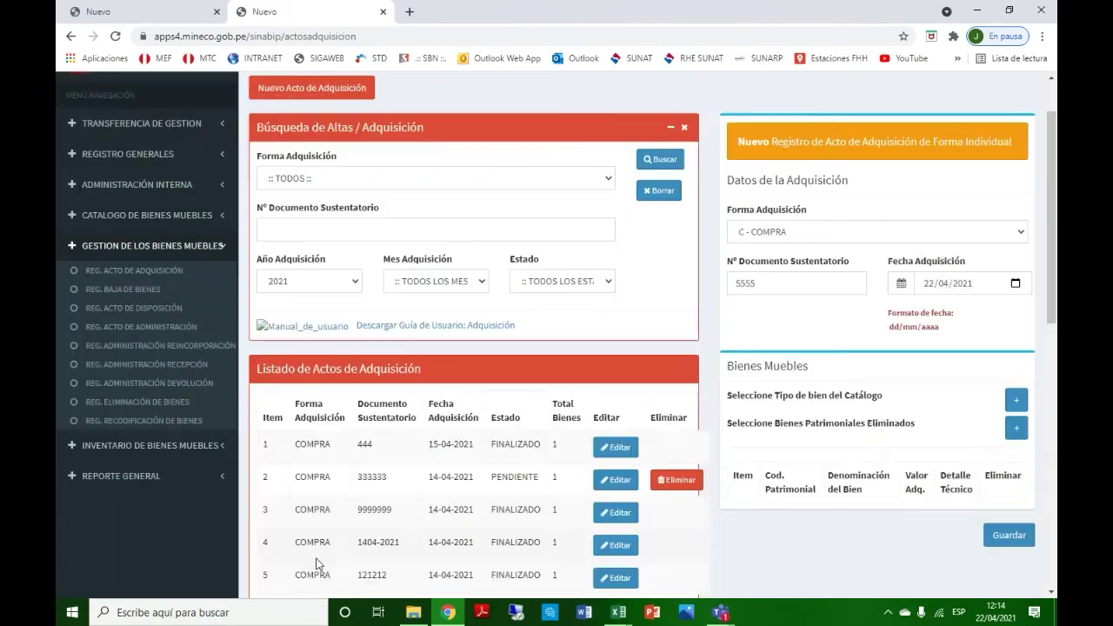
left_click(1016, 400)
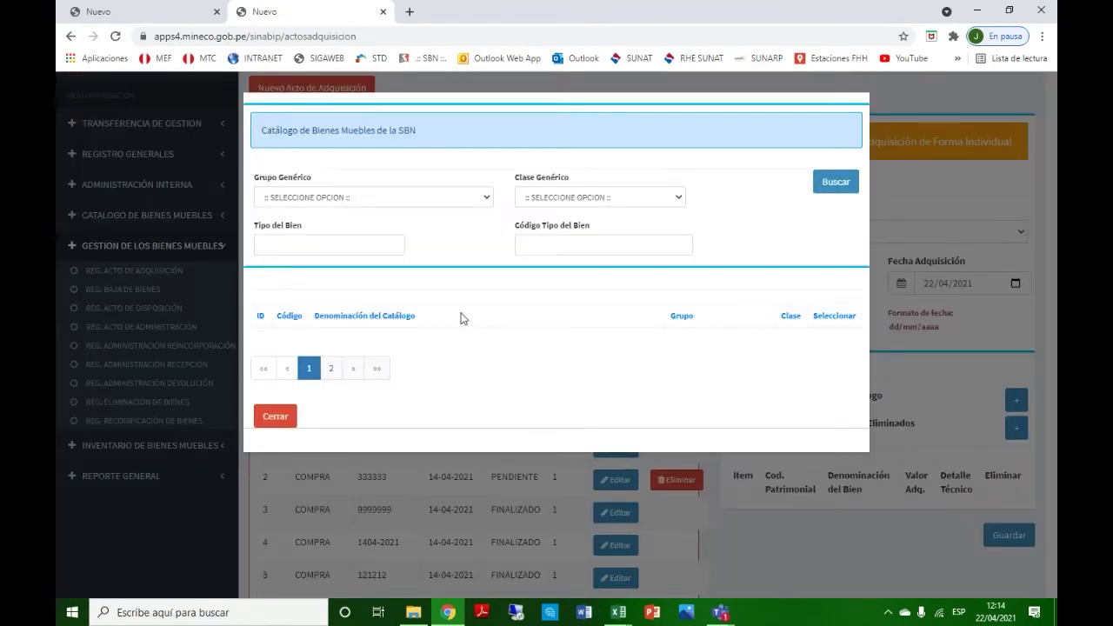
left_click(487, 199)
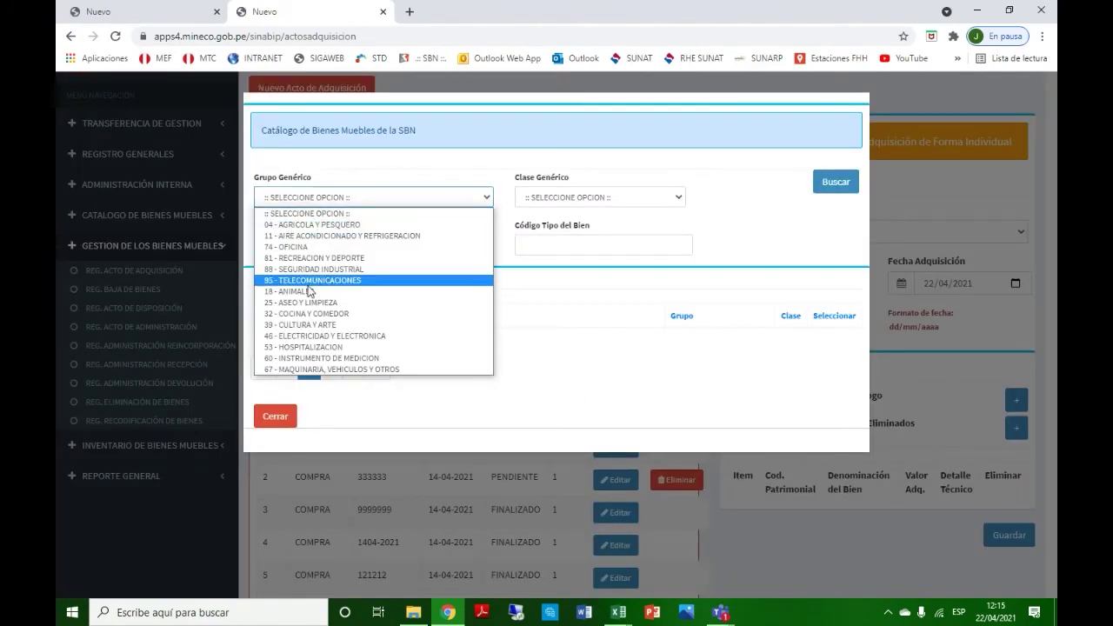
left_click(302, 314)
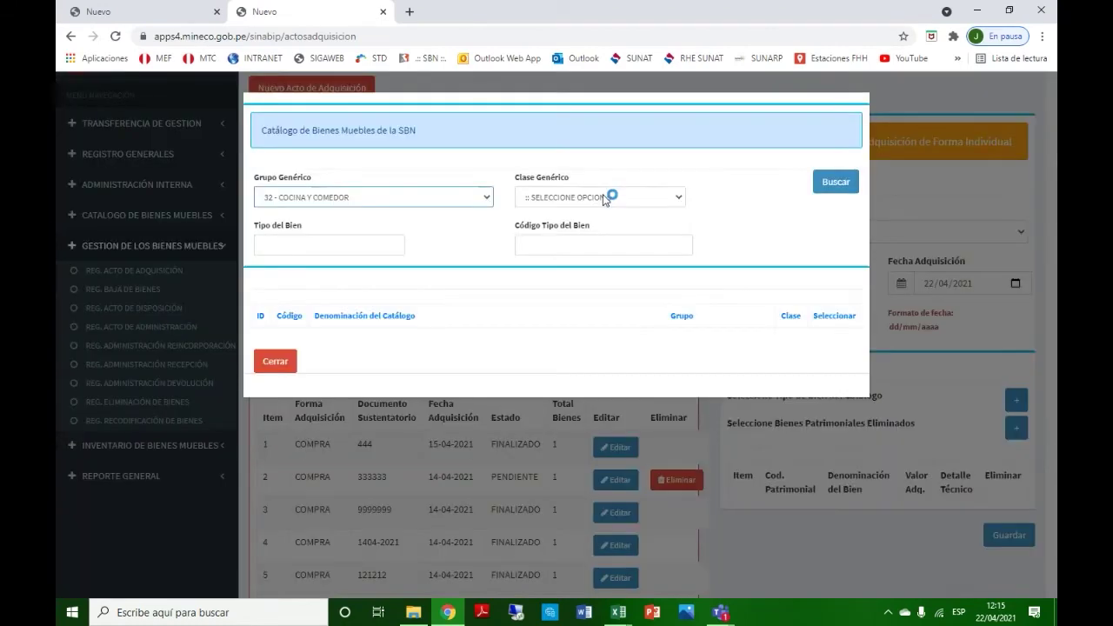
left_click(602, 197)
left_click(664, 221)
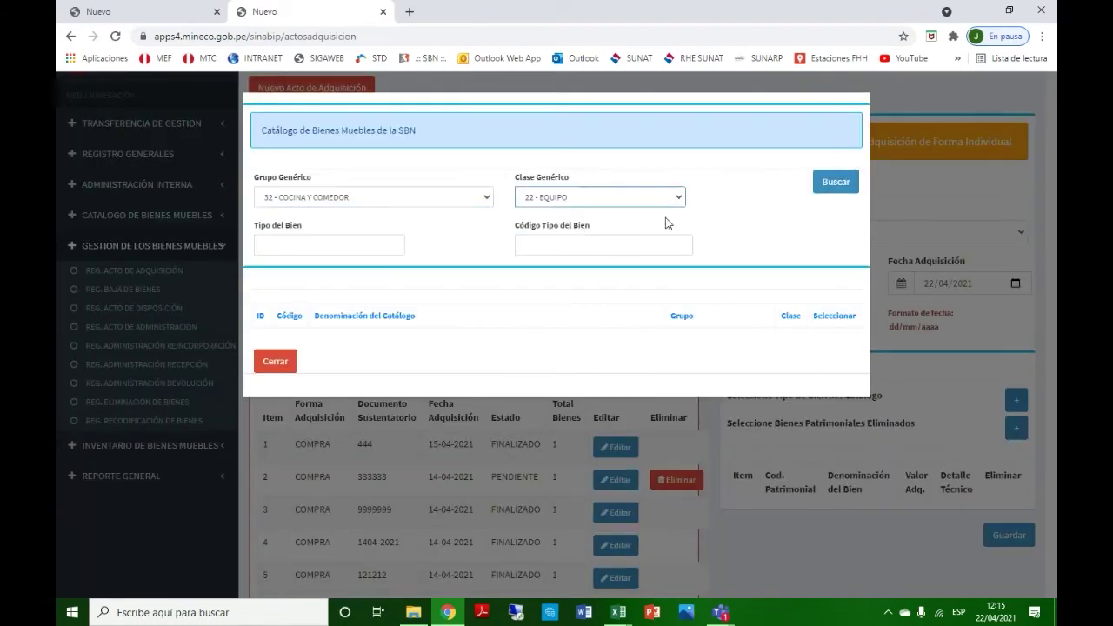
left_click(828, 188)
Look through the kitchen and dining equipment listed in the catalogue and close it without selecting an asset
scroll(695, 409, "down", 2)
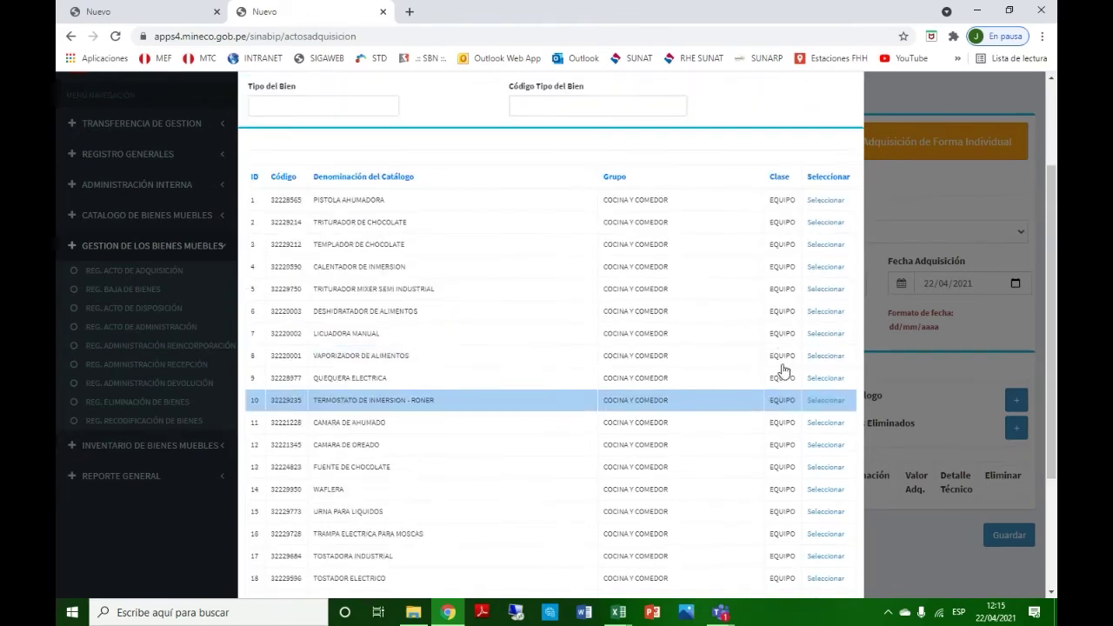
scroll(461, 391, "down", 2)
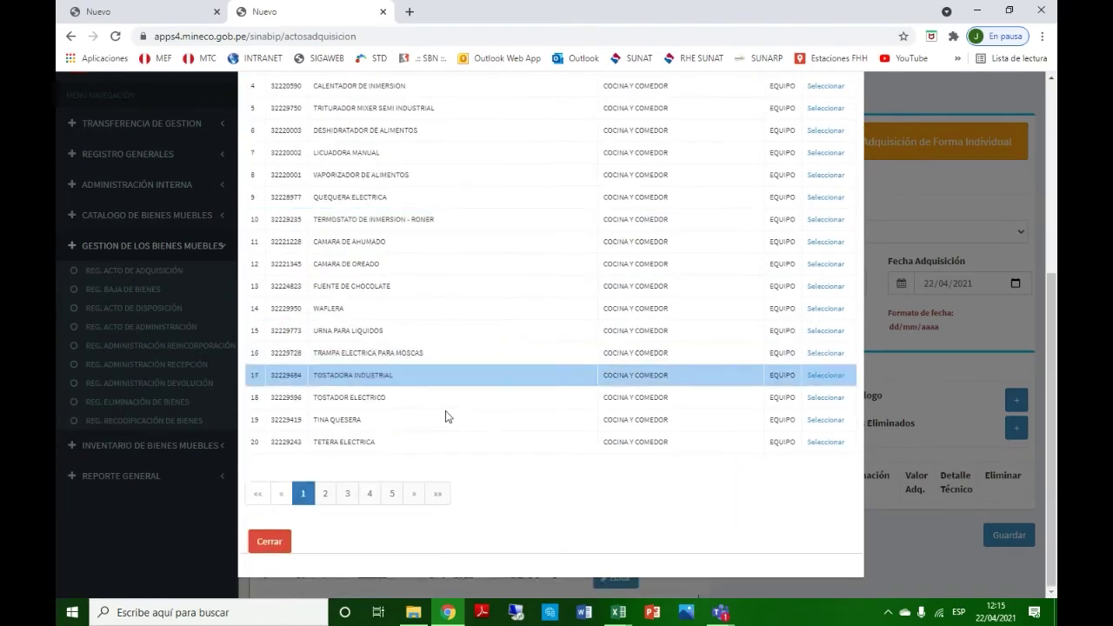
scroll(551, 296, "up", 4)
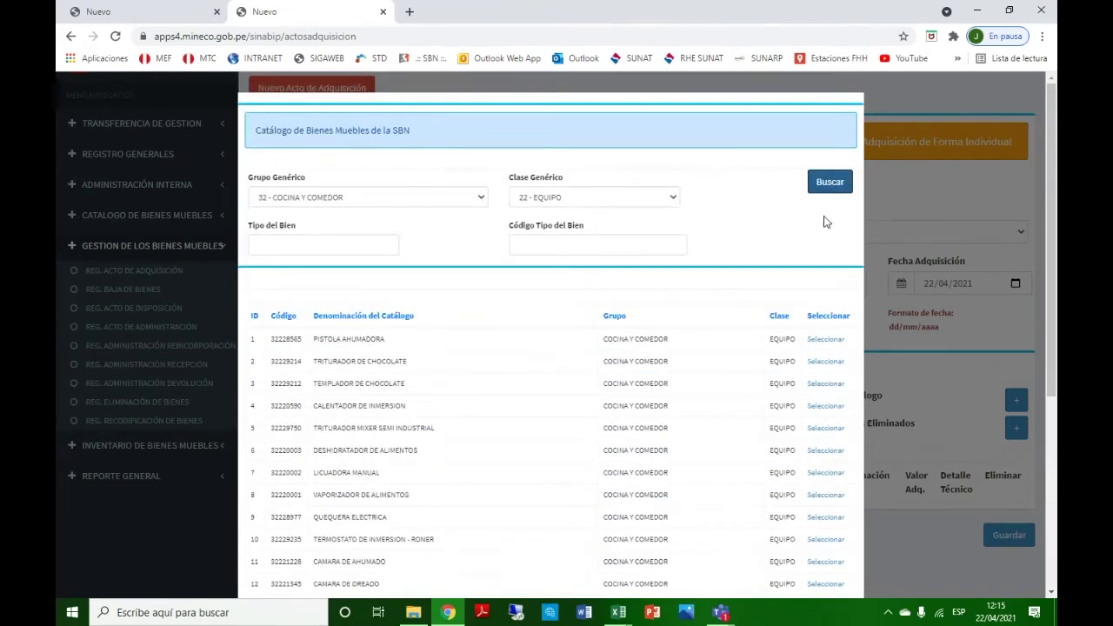
scroll(534, 429, "down", 4)
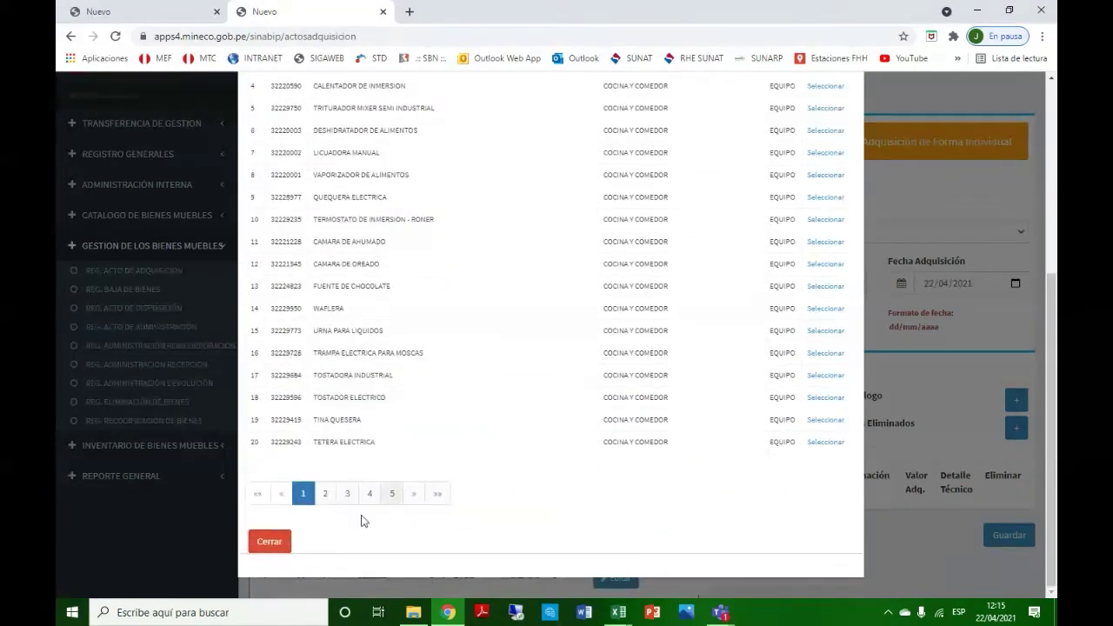
left_click(269, 541)
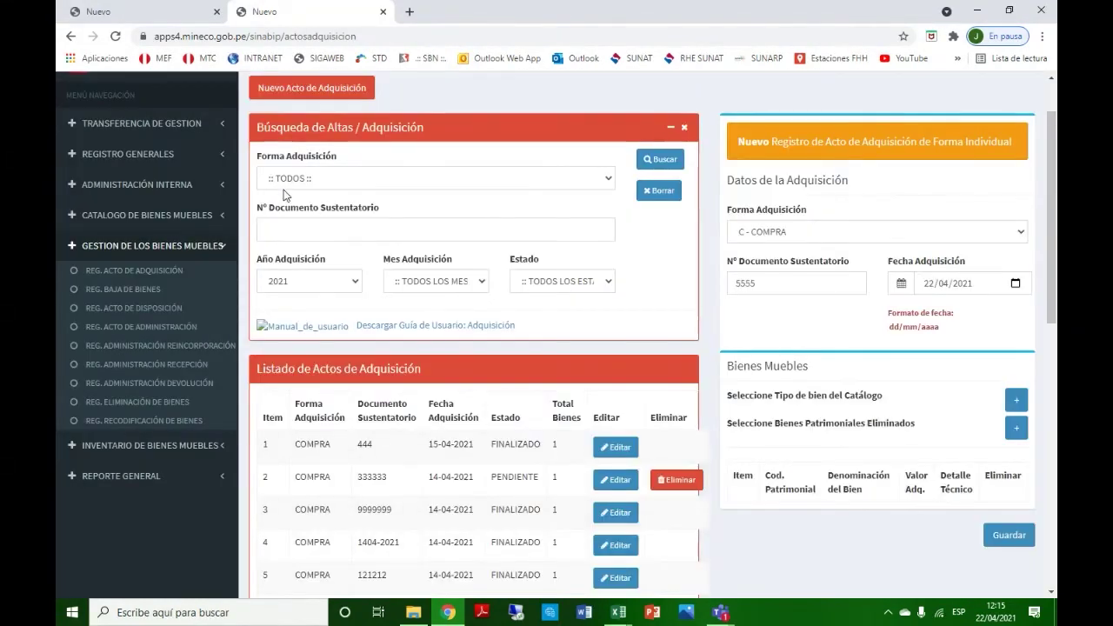
Open Reg. Baja de Bienes, then switch to the MIDIS - CONTIGO session and enter the inventory registration under Registrar Inventario Anual
left_click(147, 288)
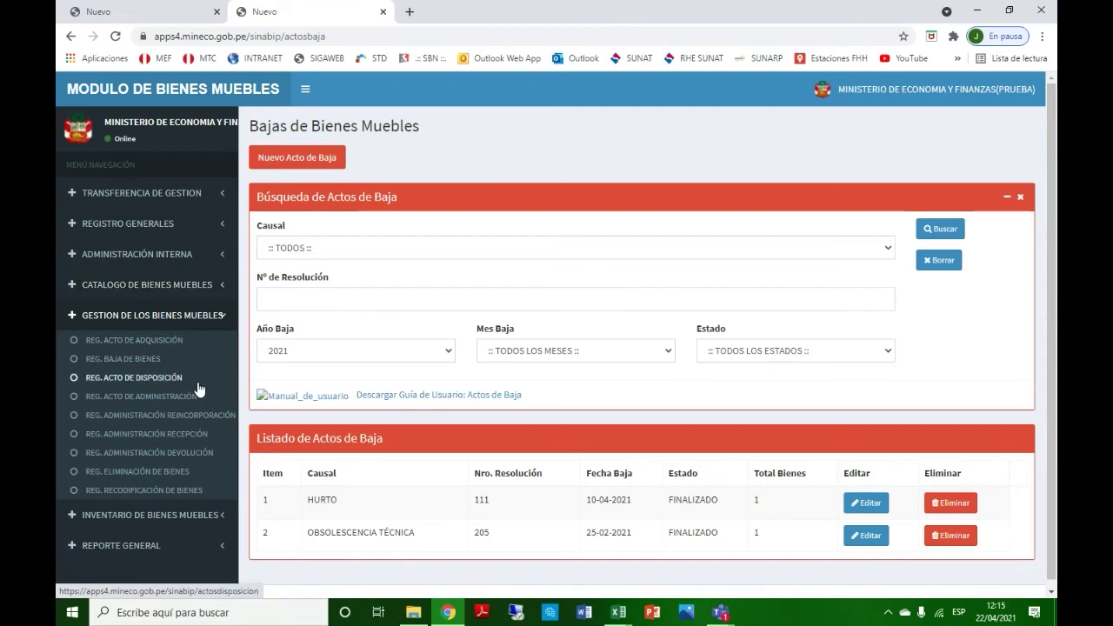
left_click(164, 21)
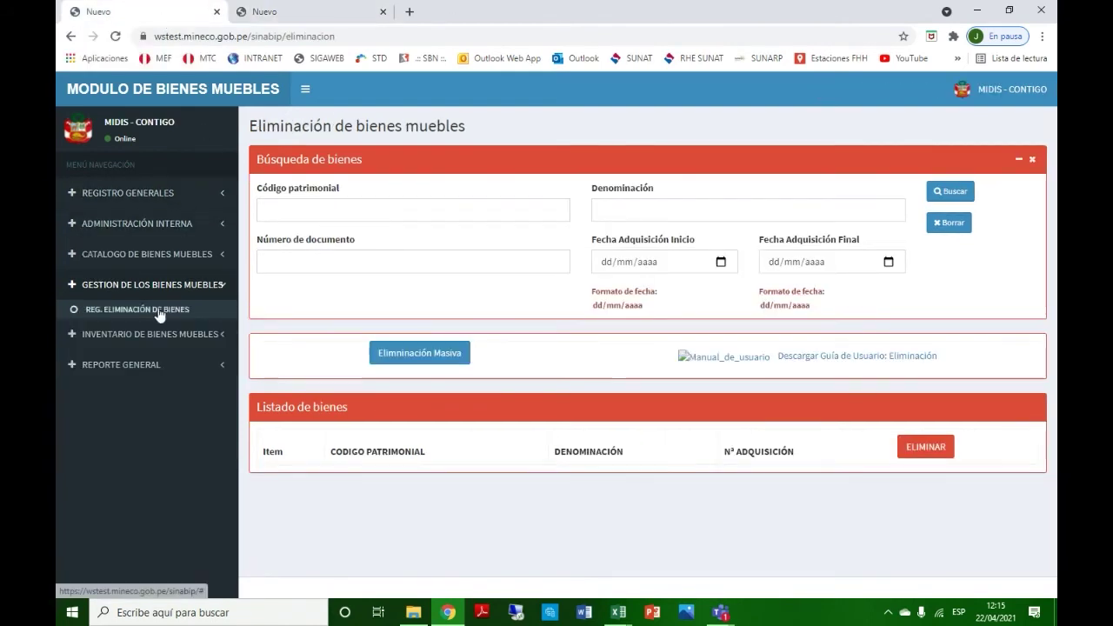
left_click(150, 335)
left_click(148, 340)
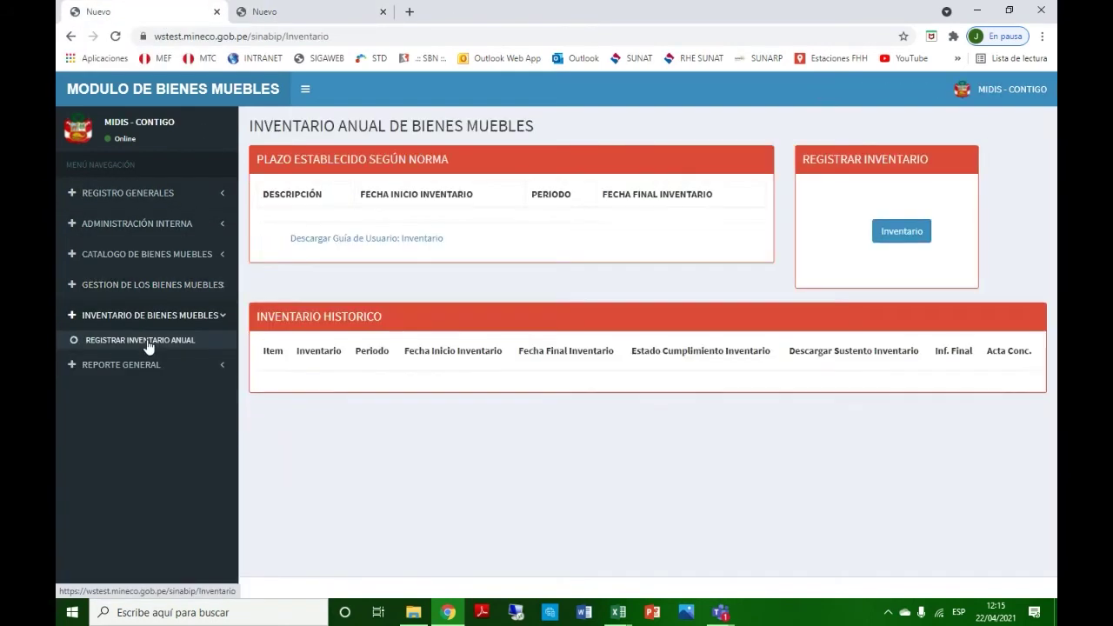
left_click(900, 237)
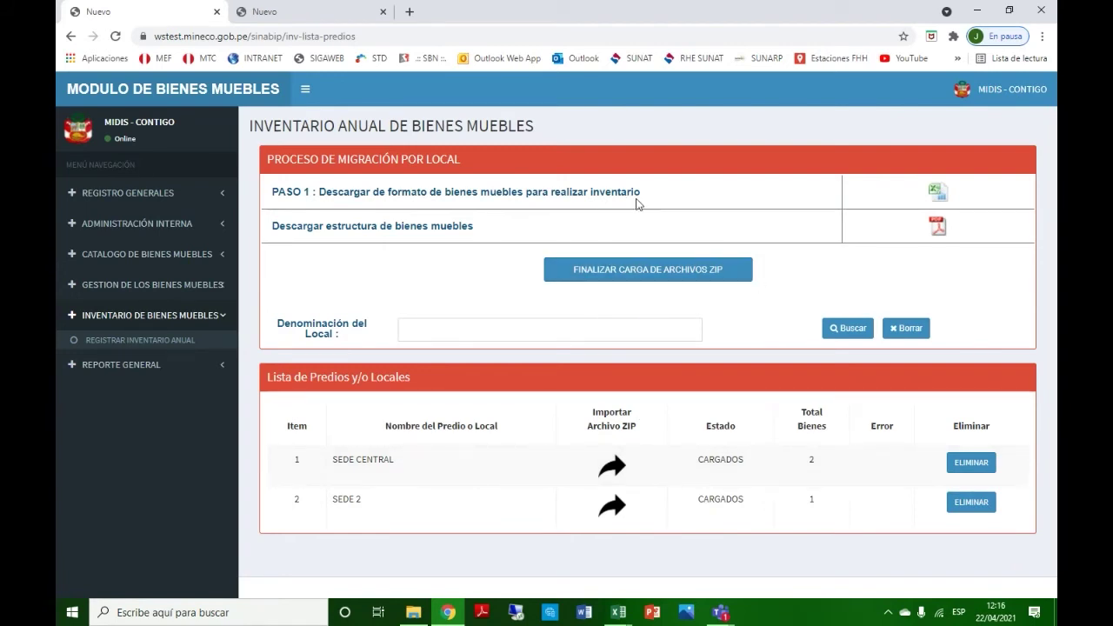
Finalize the ZIP file upload and continue from the inventory summary to attaching the inventory documents
left_click(648, 270)
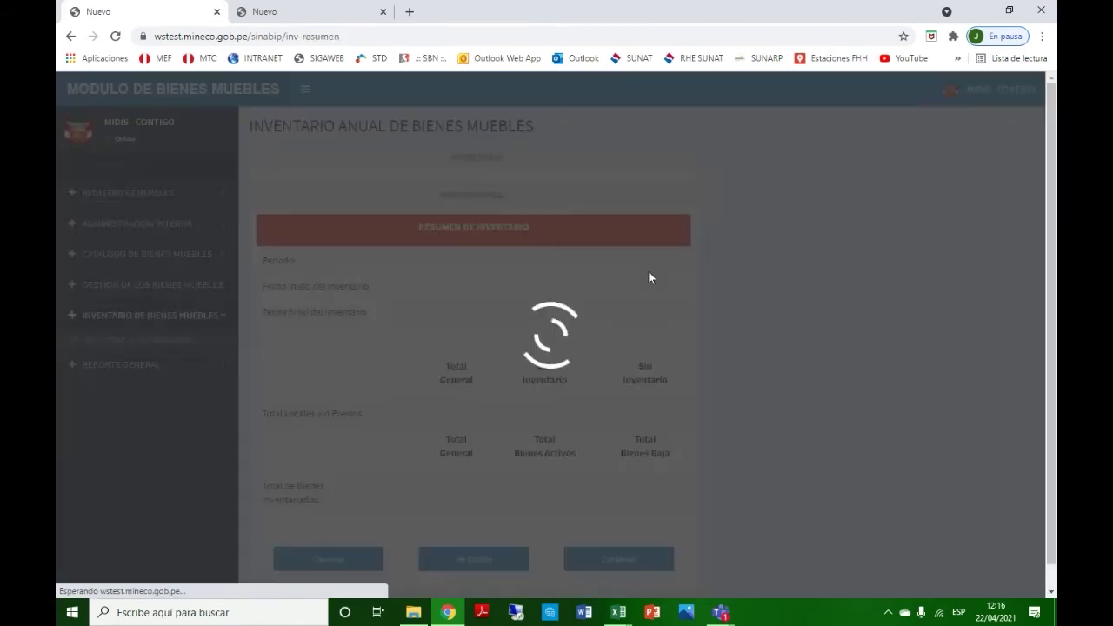
scroll(739, 347, "down", 1)
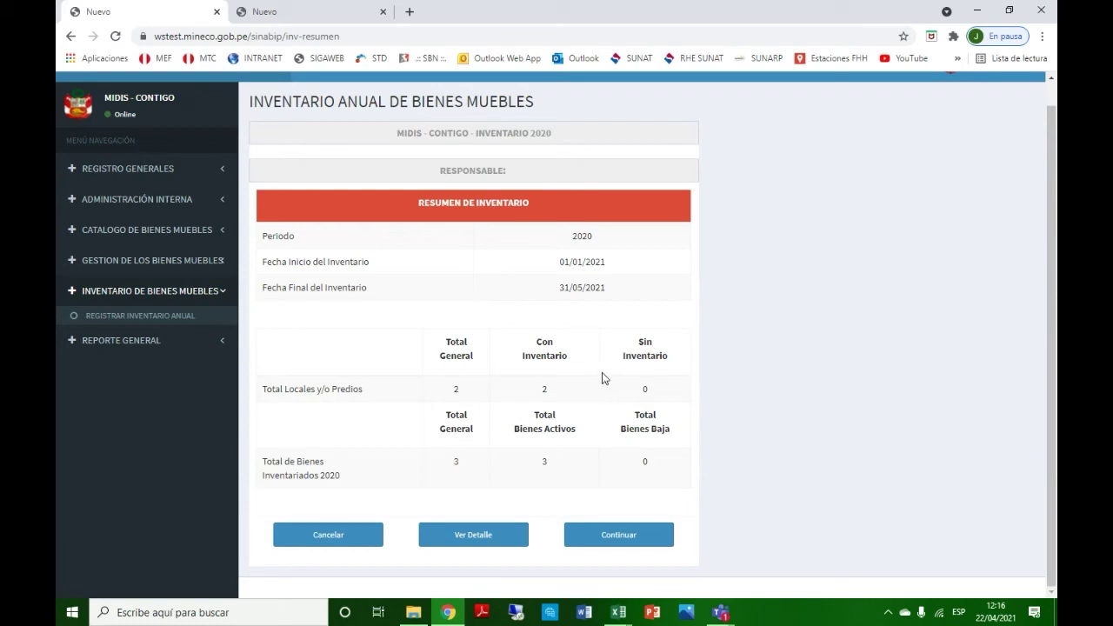
left_click(615, 531)
left_click(541, 387)
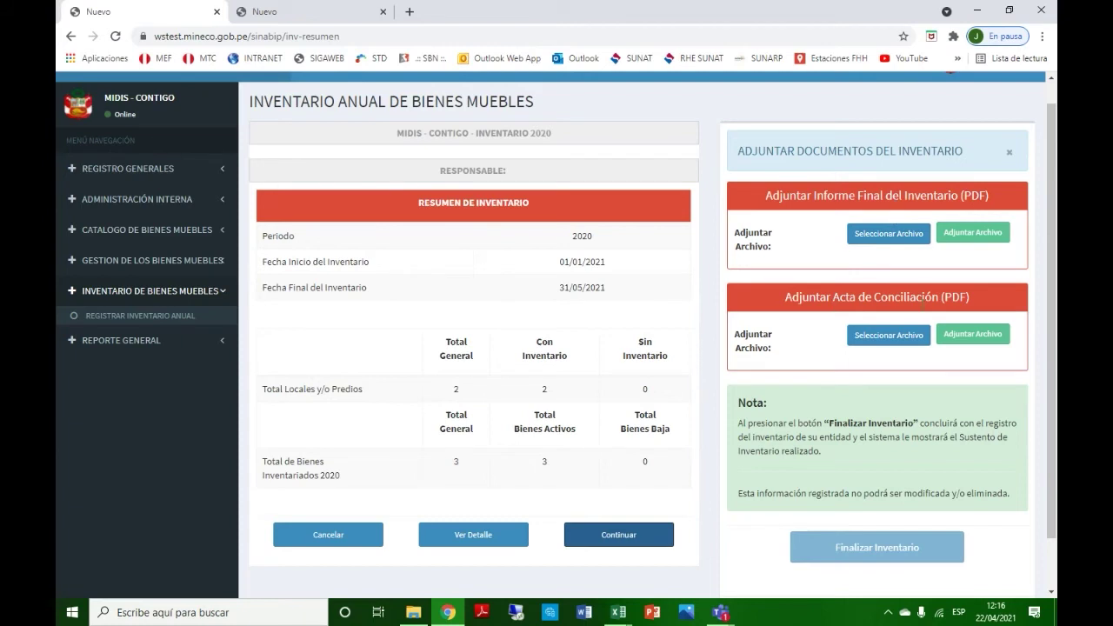
Select INFORME_FINAL from the WEBINAR folder as the final inventory report PDF and submit it for attachment
left_click(886, 239)
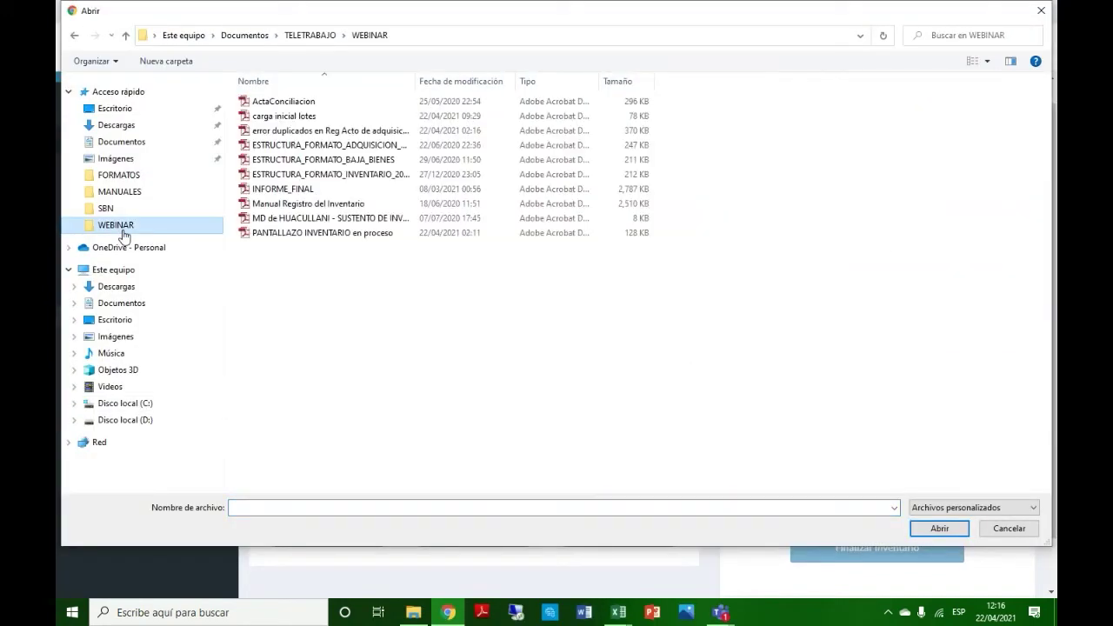
left_click(277, 189)
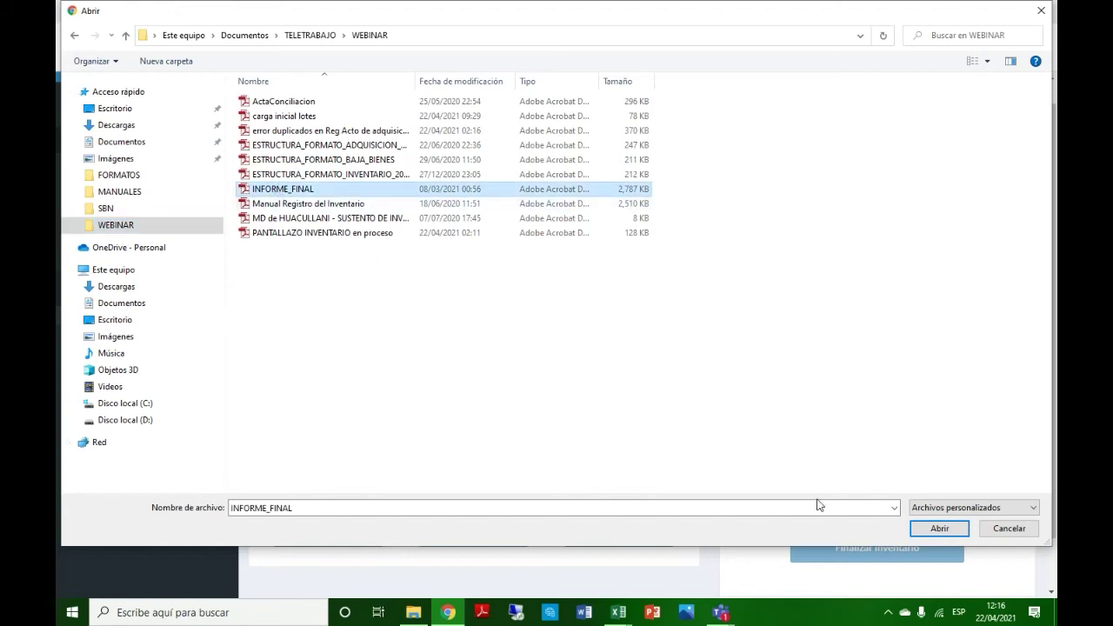
left_click(939, 529)
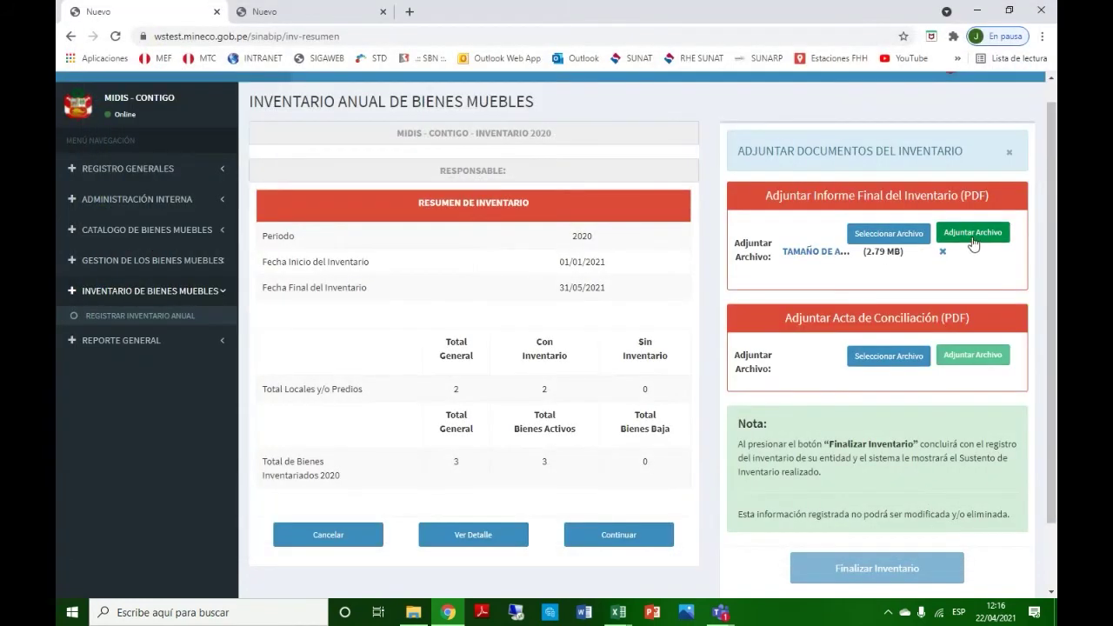
left_click(970, 236)
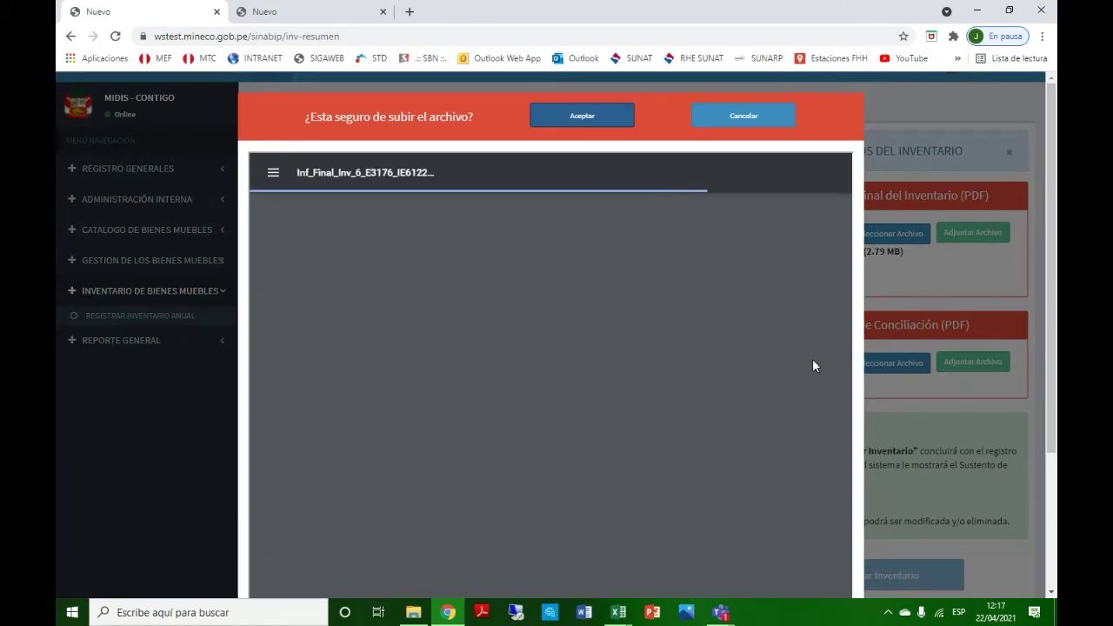
Review the final inventory report preview through to the signatures on its last page and accept the upload
scroll(811, 365, "down", 1)
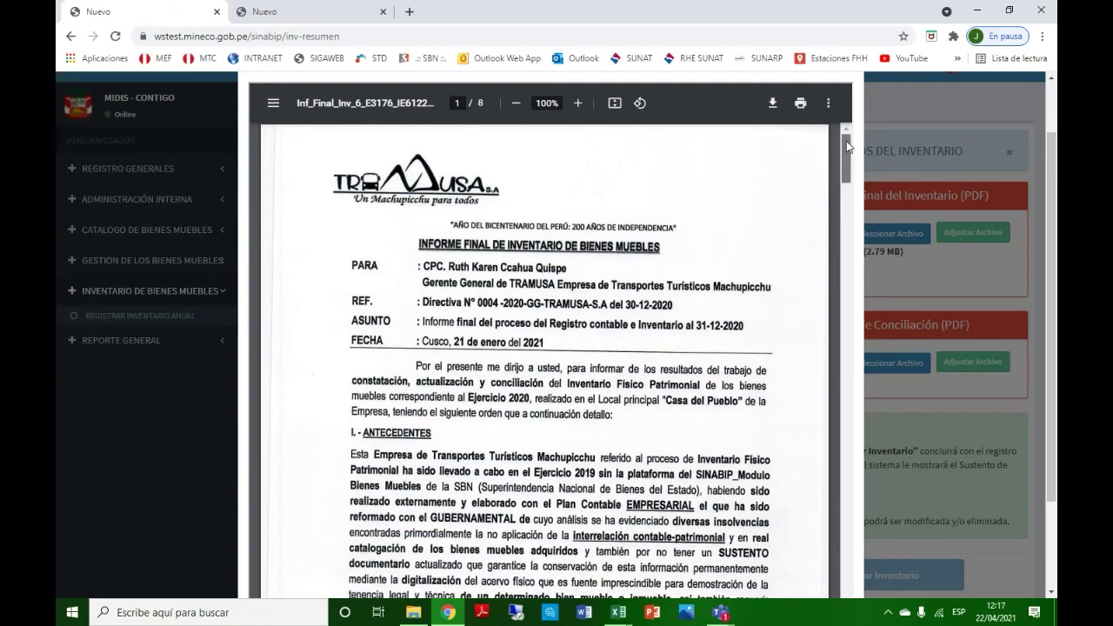
scroll(676, 372, "down", 10)
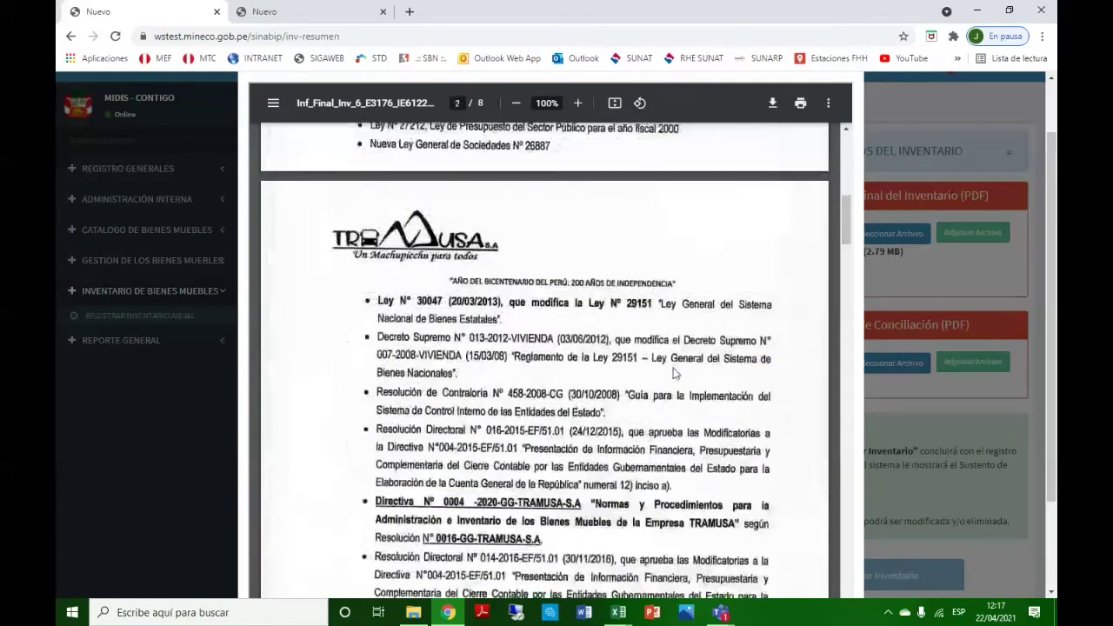
scroll(674, 371, "up", 10)
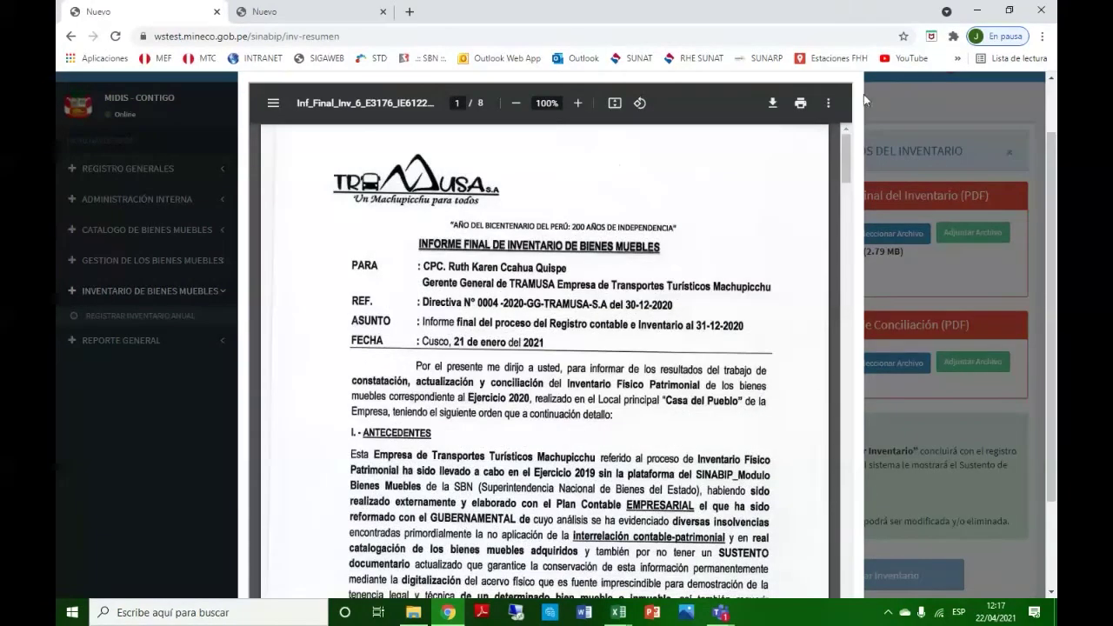
scroll(837, 489, "down", 2)
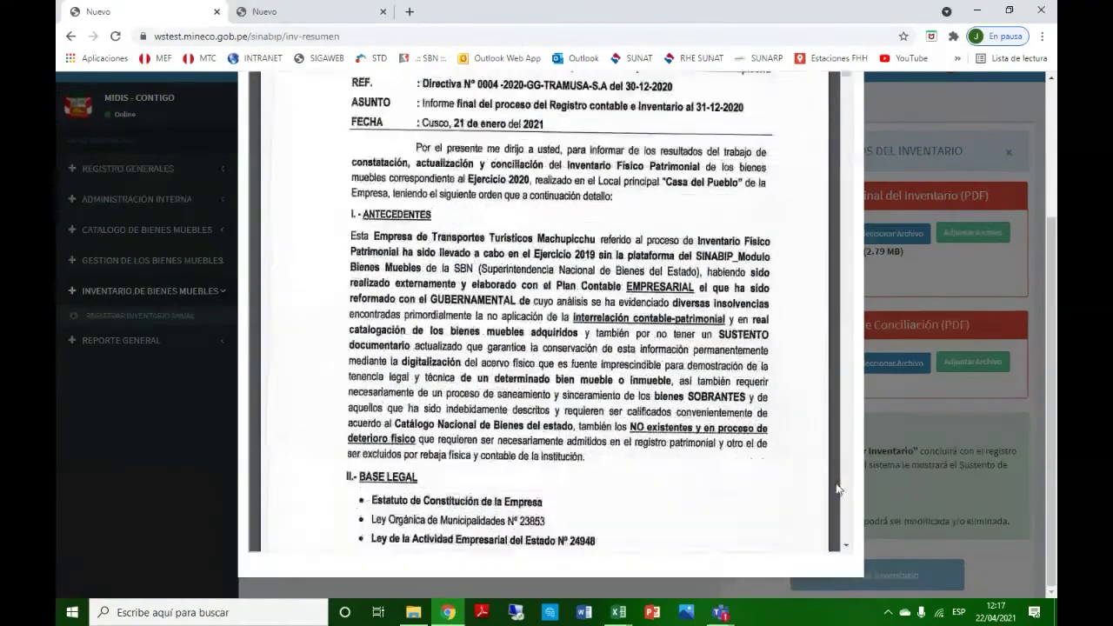
scroll(837, 489, "down", 4)
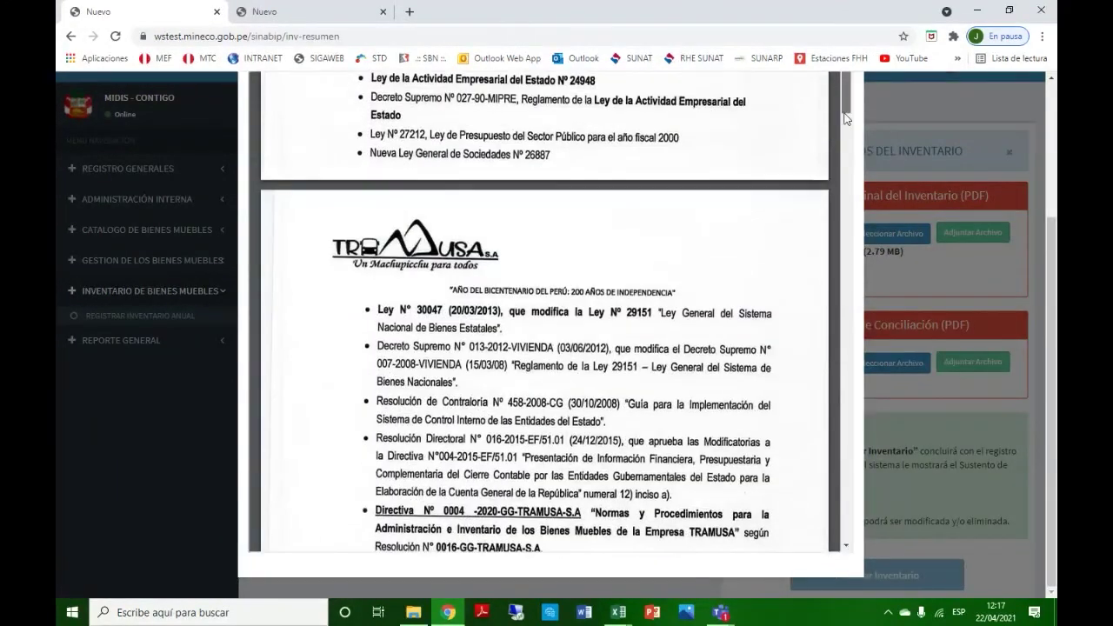
left_click_drag(845, 115, 844, 532)
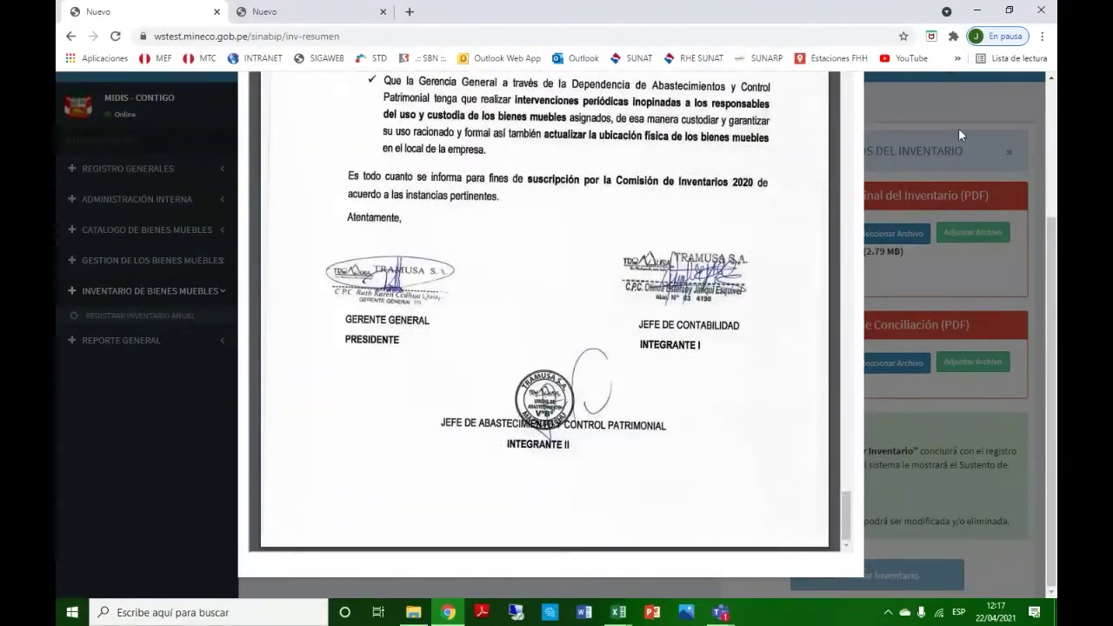
left_click_drag(1052, 400, 1052, 266)
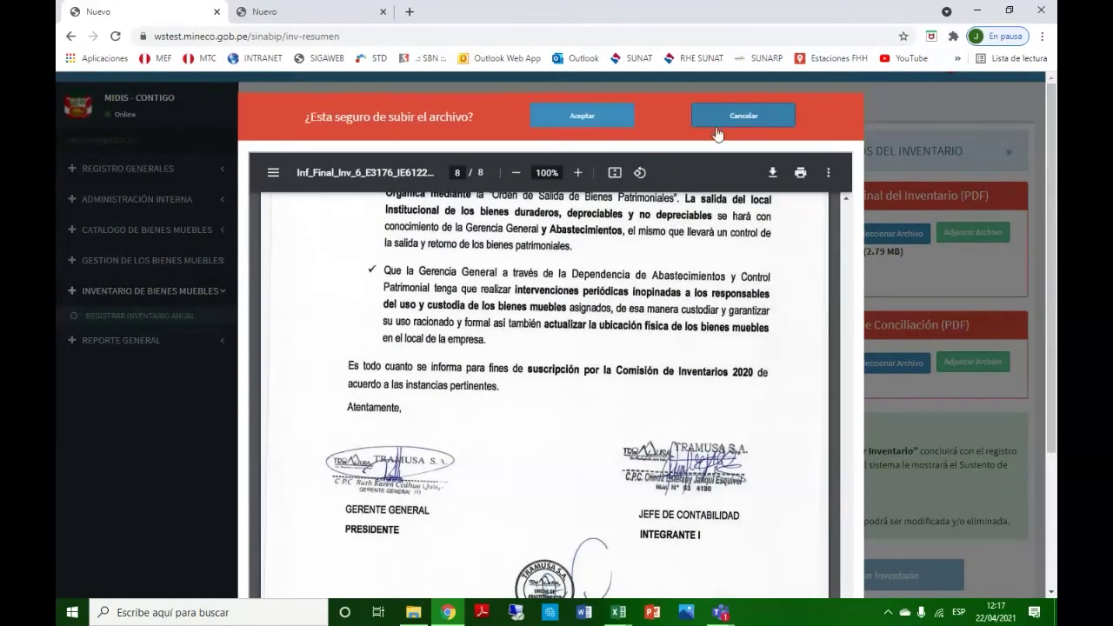
left_click(619, 112)
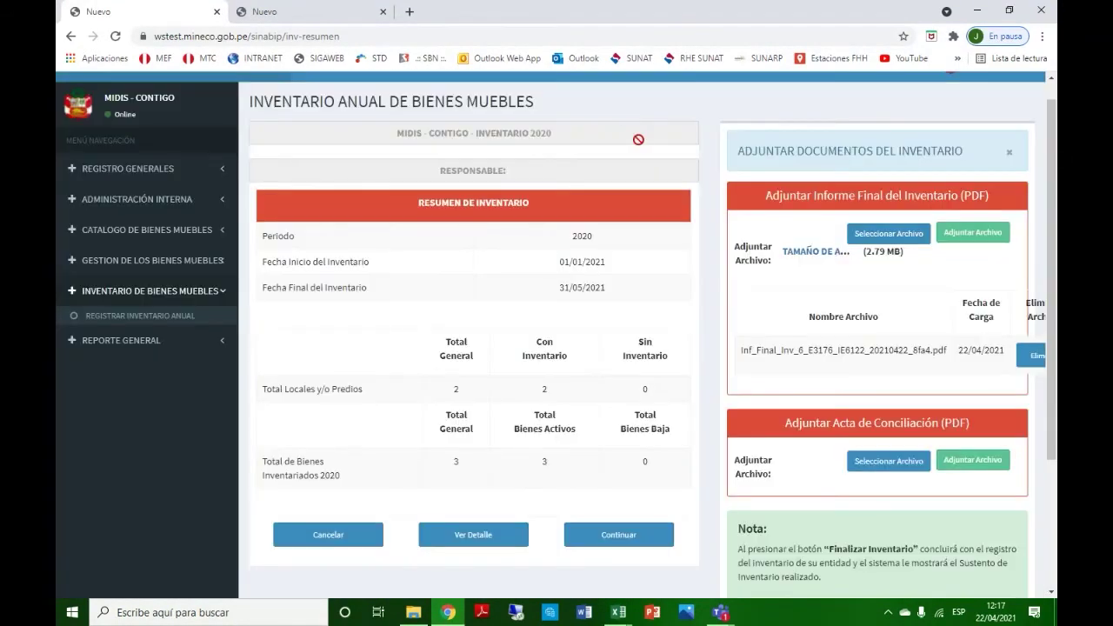
Attach ActaConciliacion from the WEBINAR folder as the reconciliation record PDF, accept its upload, and go to the option for finalizing the inventory
left_click(879, 467)
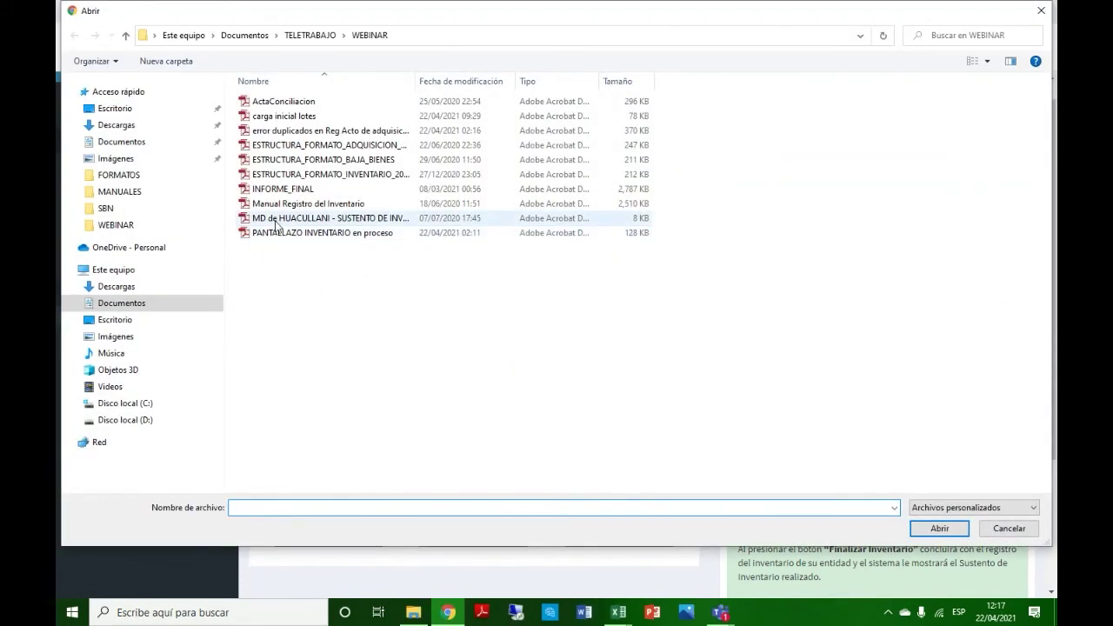
left_click(280, 102)
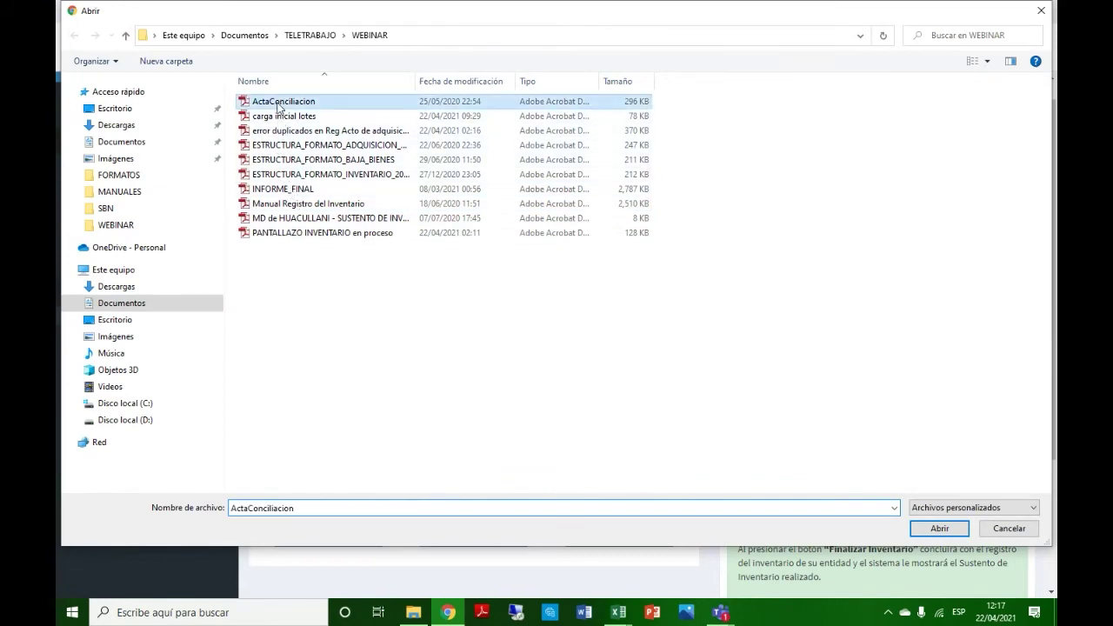
left_click(926, 529)
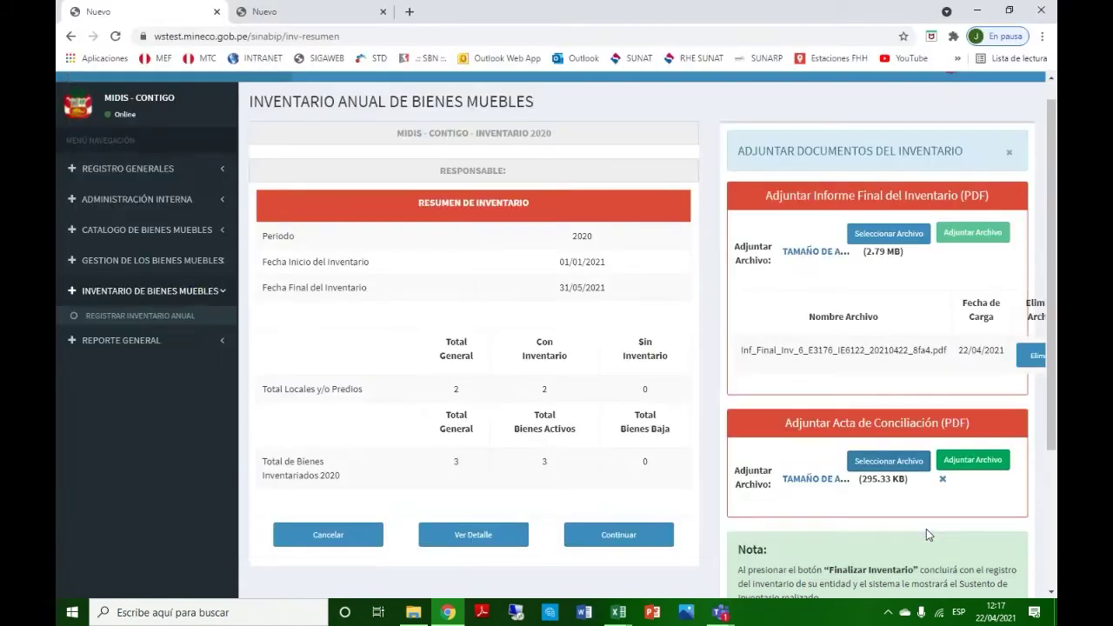
left_click(966, 460)
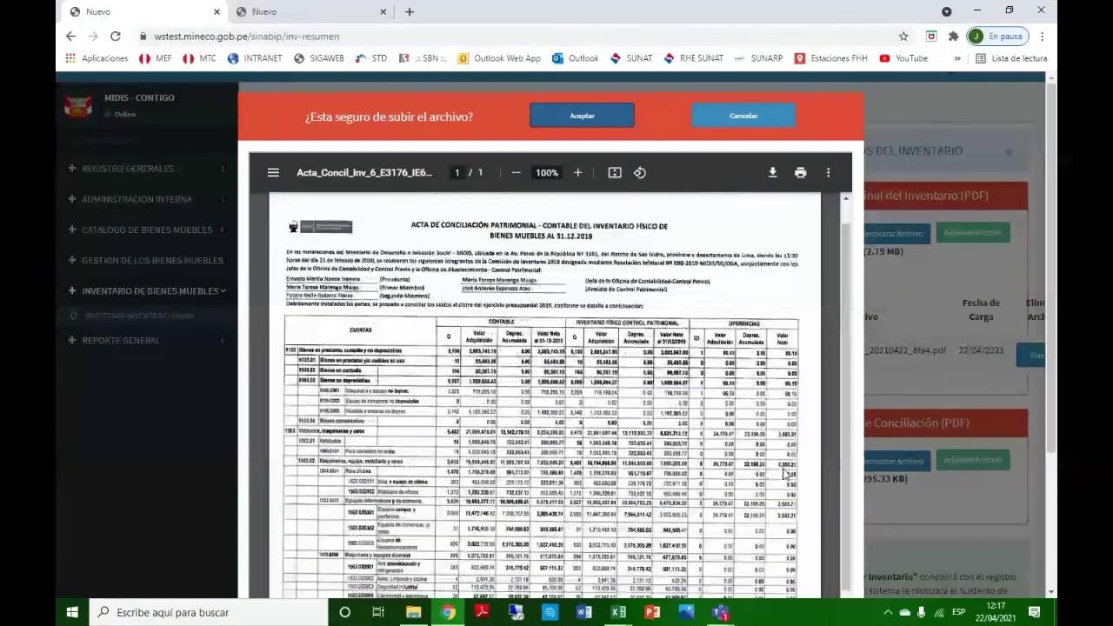
left_click(557, 126)
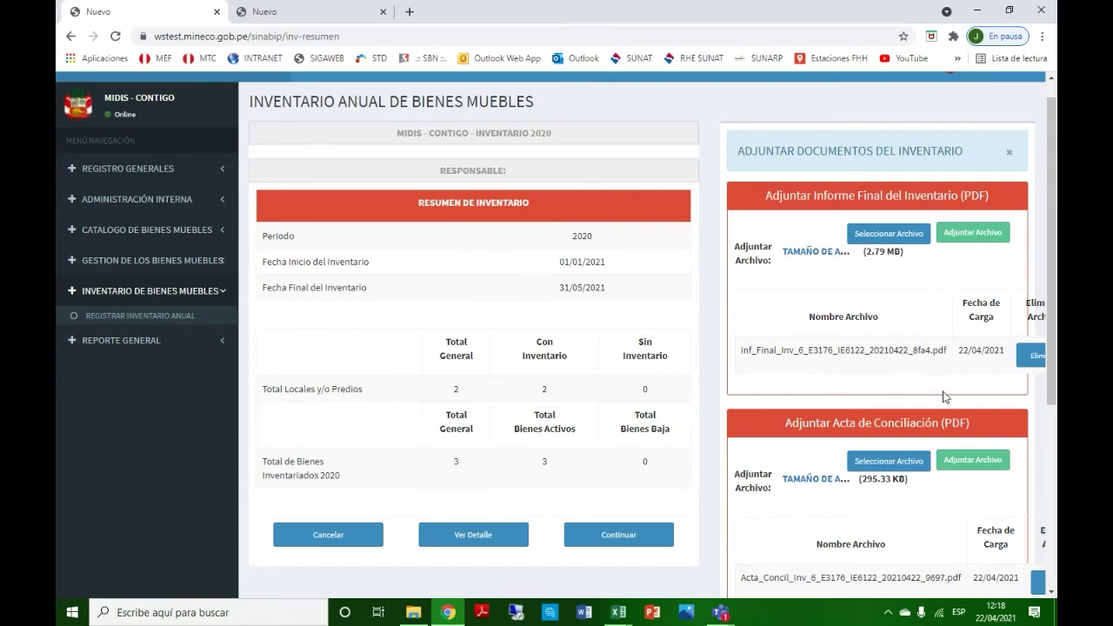
scroll(946, 397, "down", 1)
scroll(947, 393, "down", 3)
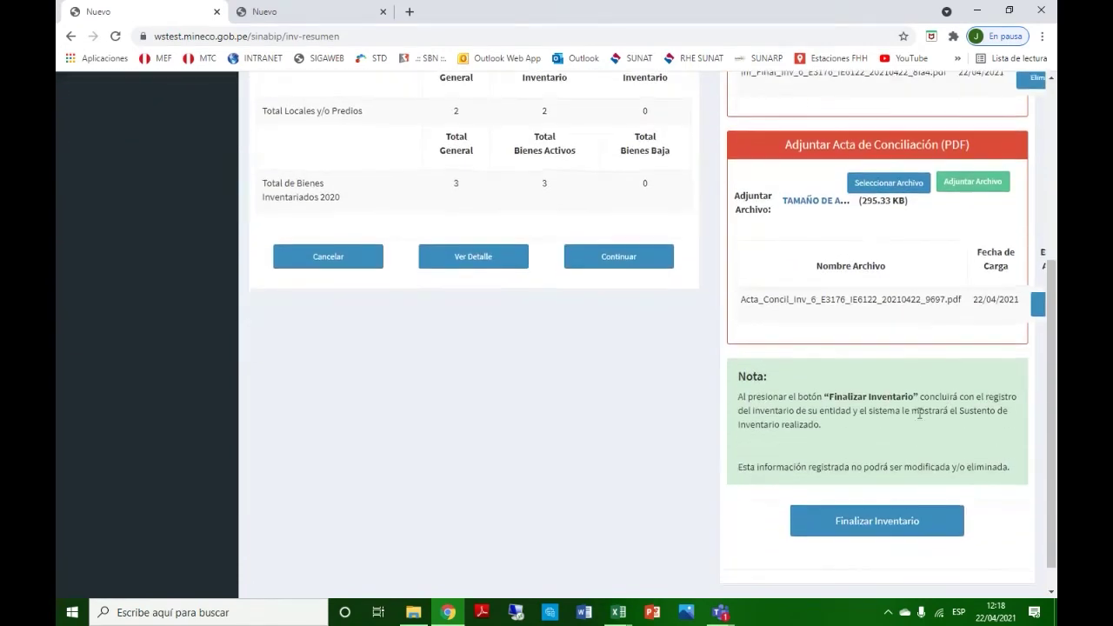